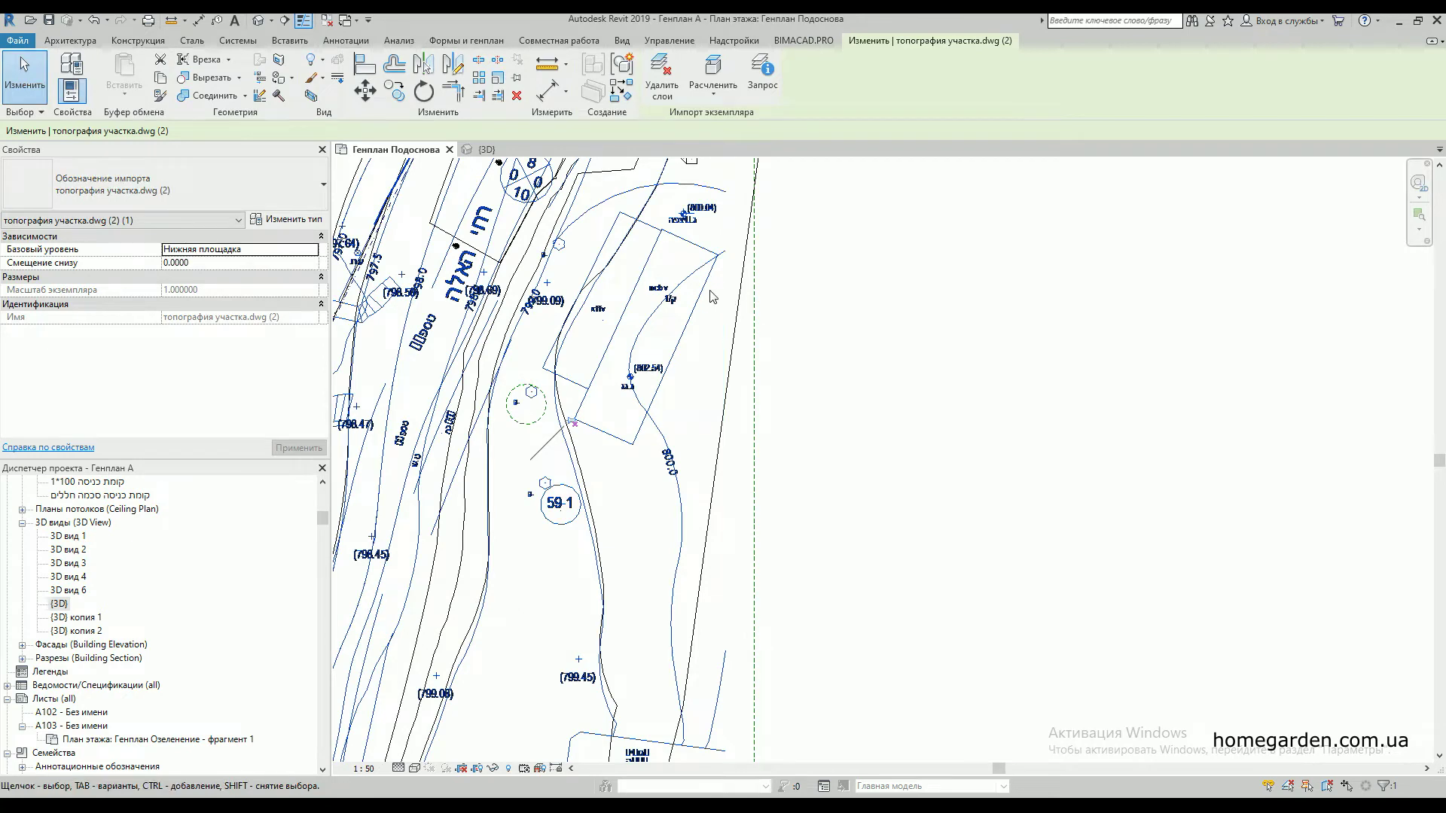
- Edit the проектная toposurface and move an interior point beside the 800.0 contour onto that line of the imported drawing
{"action": "left_click", "coordinate": [742, 318]}
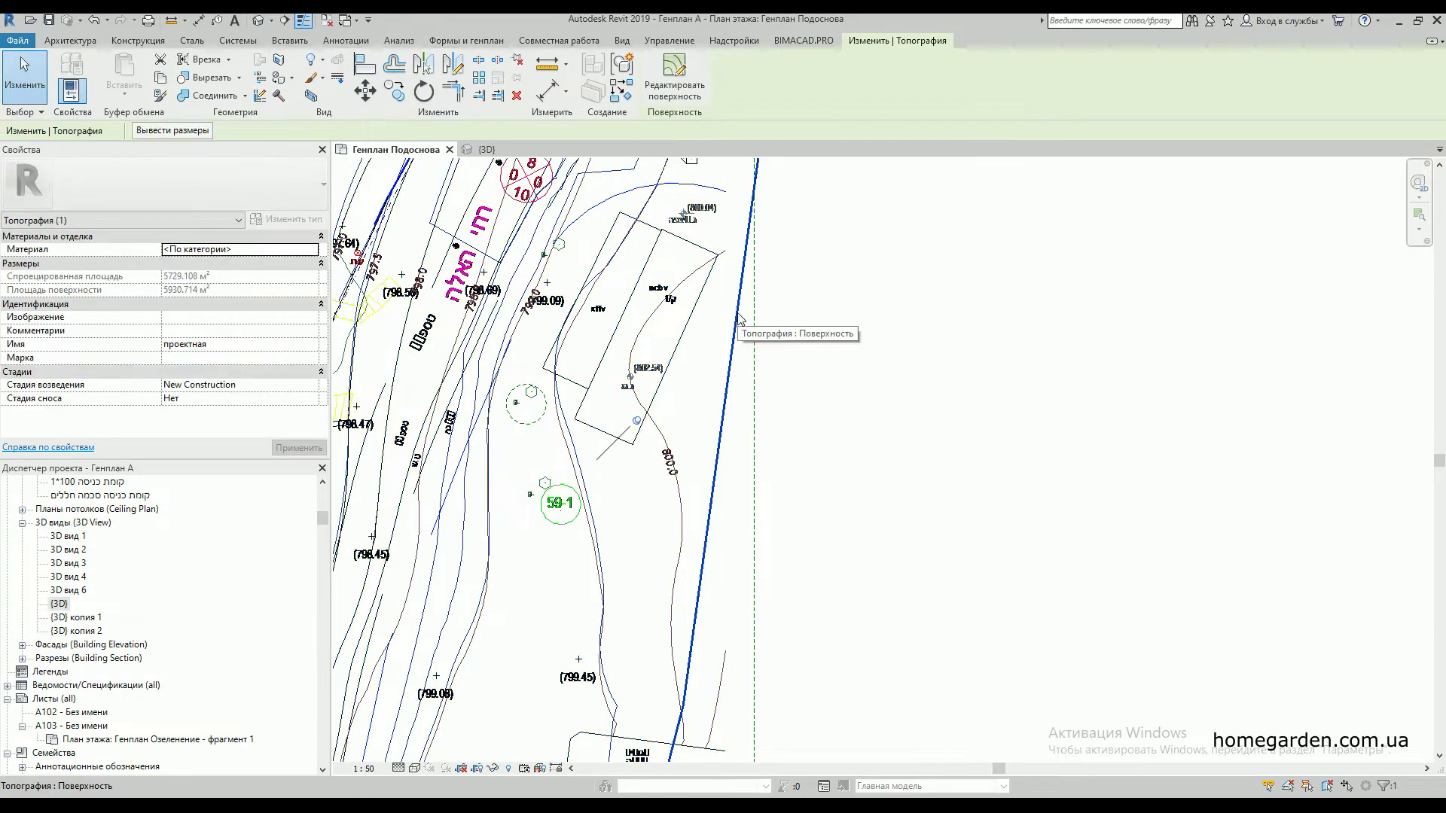
{"action": "left_click", "coordinate": [672, 92]}
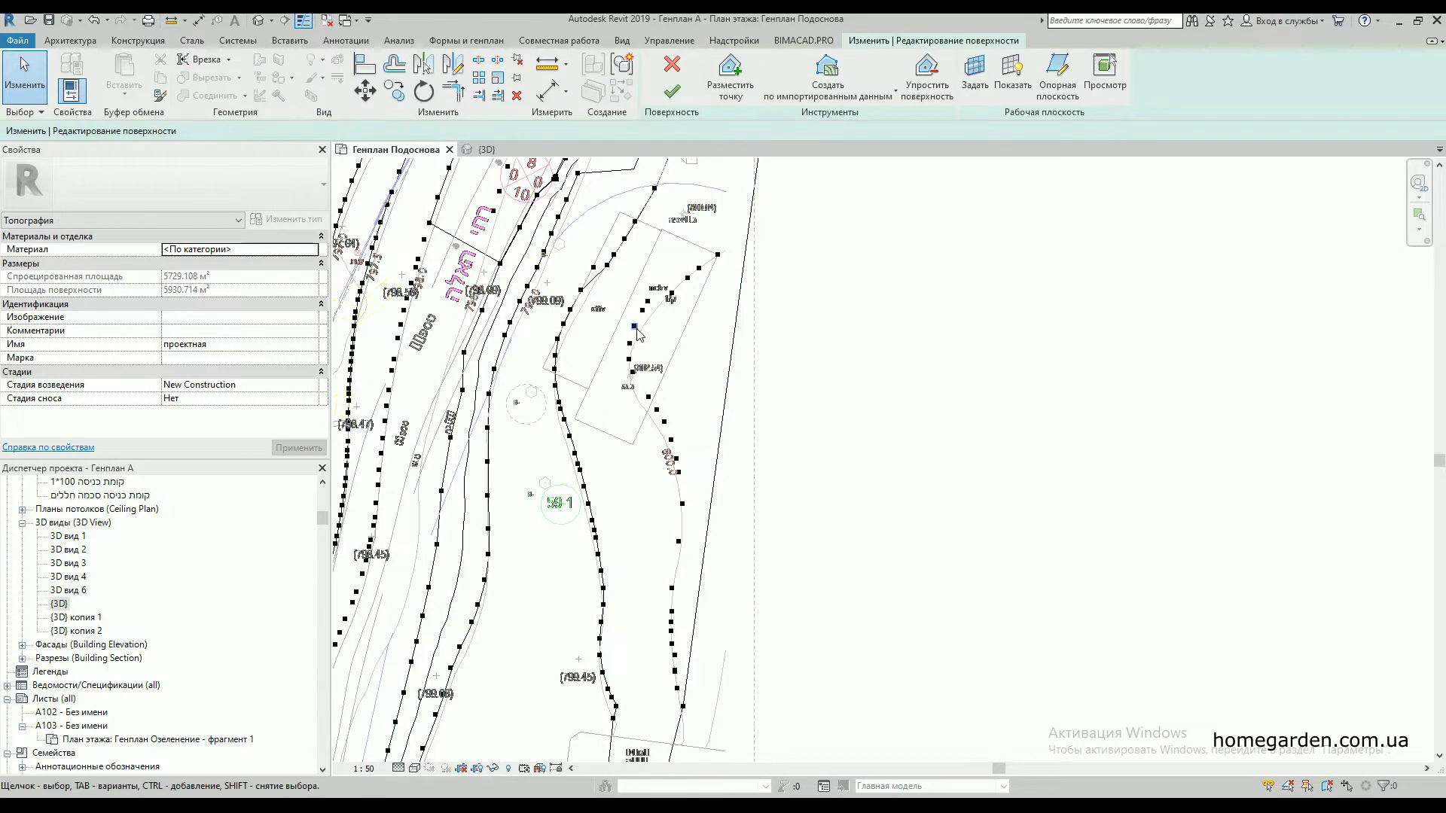
{"action": "scroll", "coordinate": [670, 316], "scroll_direction": "up", "scroll_amount": 2}
{"action": "scroll", "coordinate": [670, 316], "scroll_direction": "down", "scroll_amount": 2}
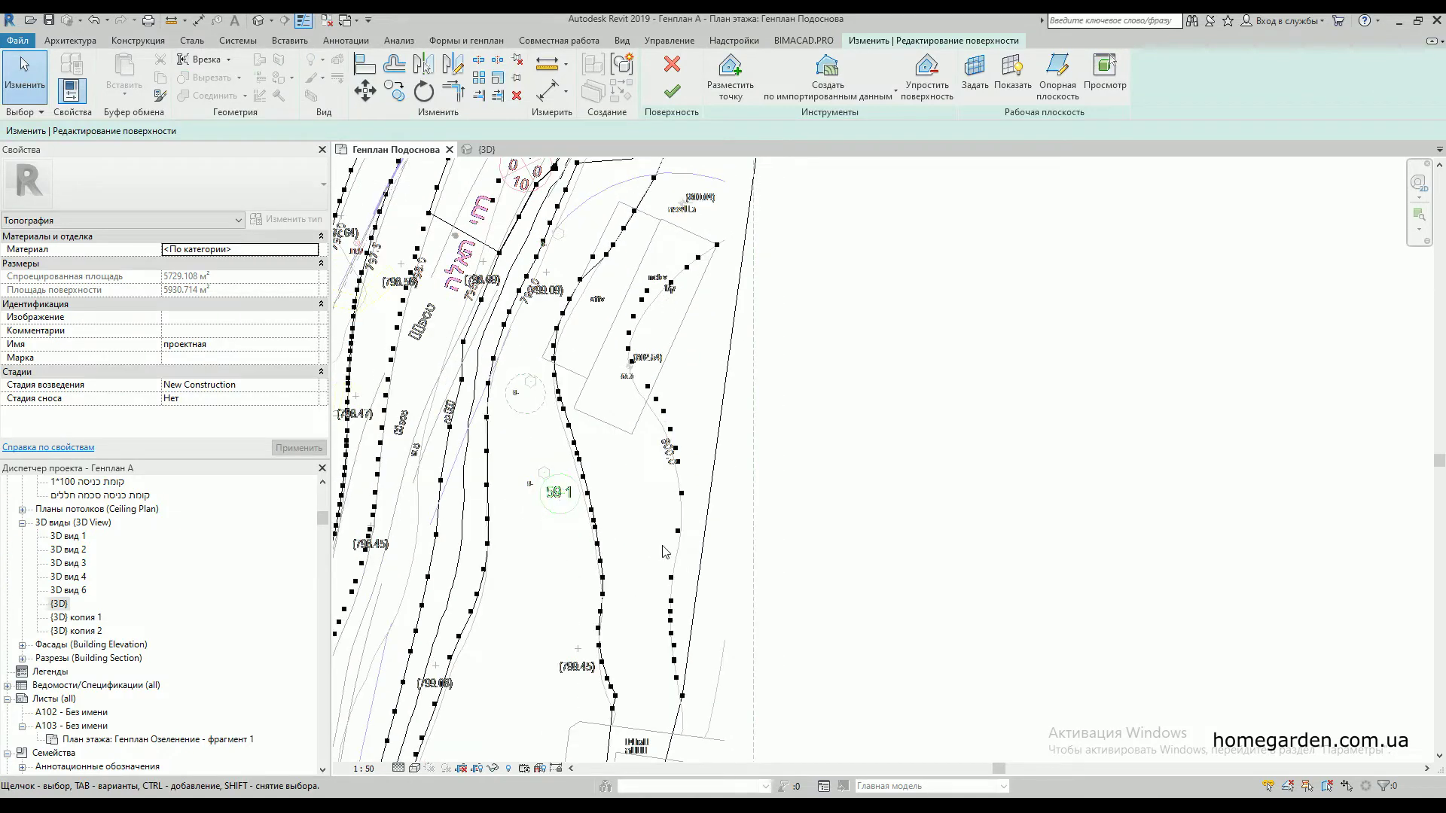
{"action": "scroll", "coordinate": [668, 625], "scroll_direction": "up", "scroll_amount": 2}
{"action": "left_click", "coordinate": [691, 440]}
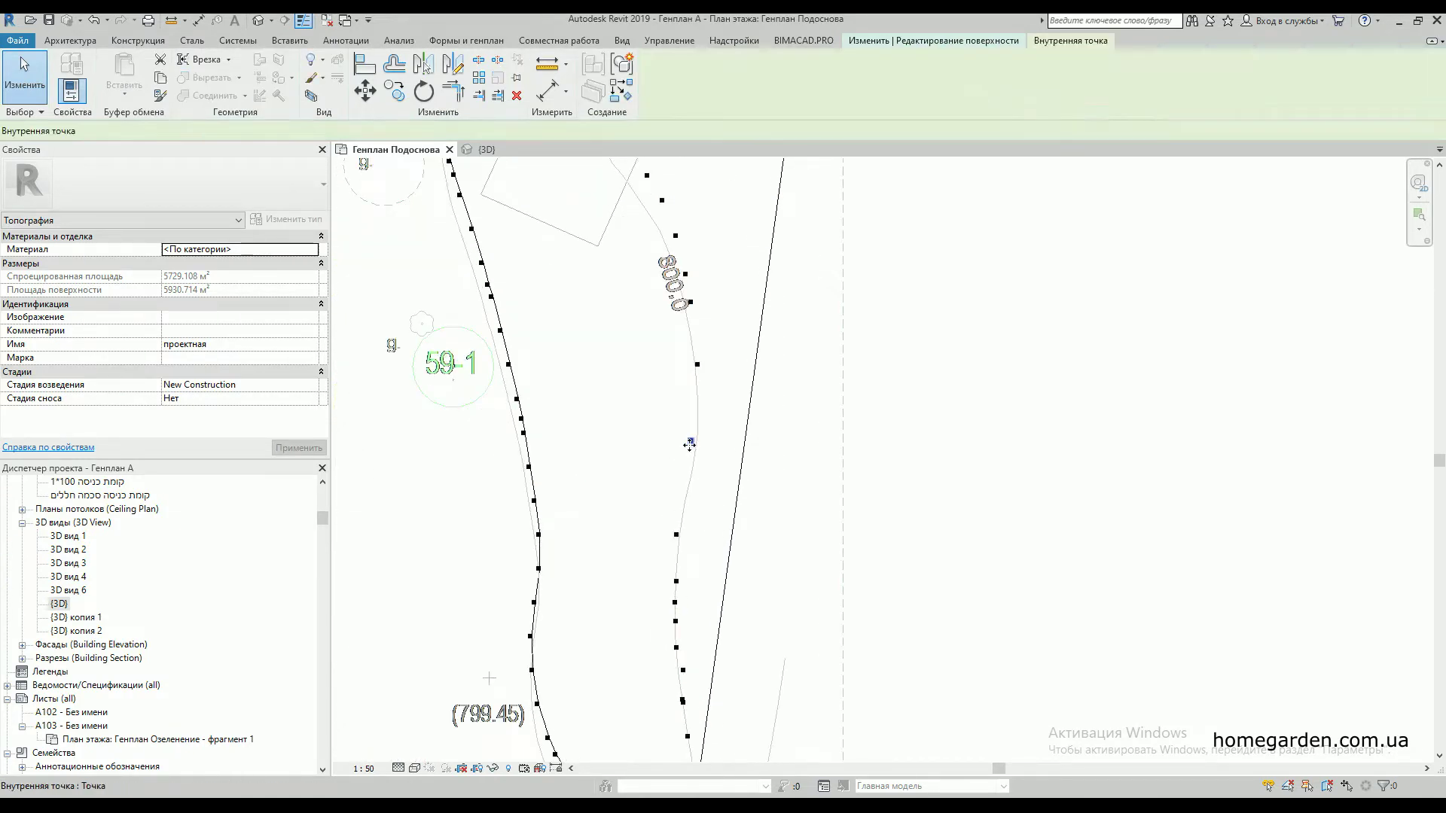
{"action": "scroll", "coordinate": [689, 443], "scroll_direction": "up", "scroll_amount": 4}
{"action": "left_click_drag", "start_coordinate": [695, 433], "coordinate": [709, 438]}
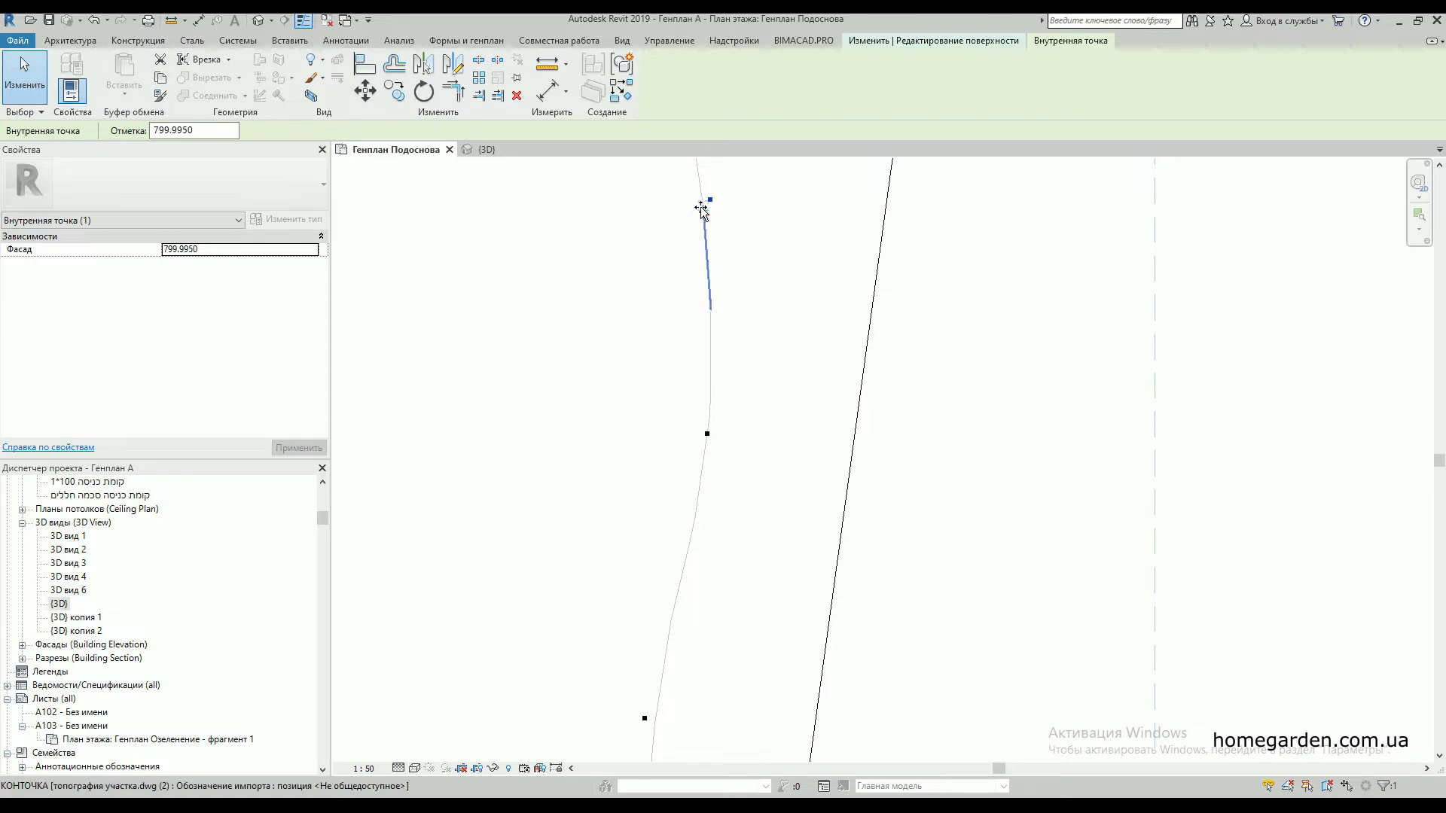
- Align the neighbouring interior points near the 800.0 label with the contour line and finish editing the surface
{"action": "middle_click_drag", "start_coordinate": [672, 309], "coordinate": [658, 570]}
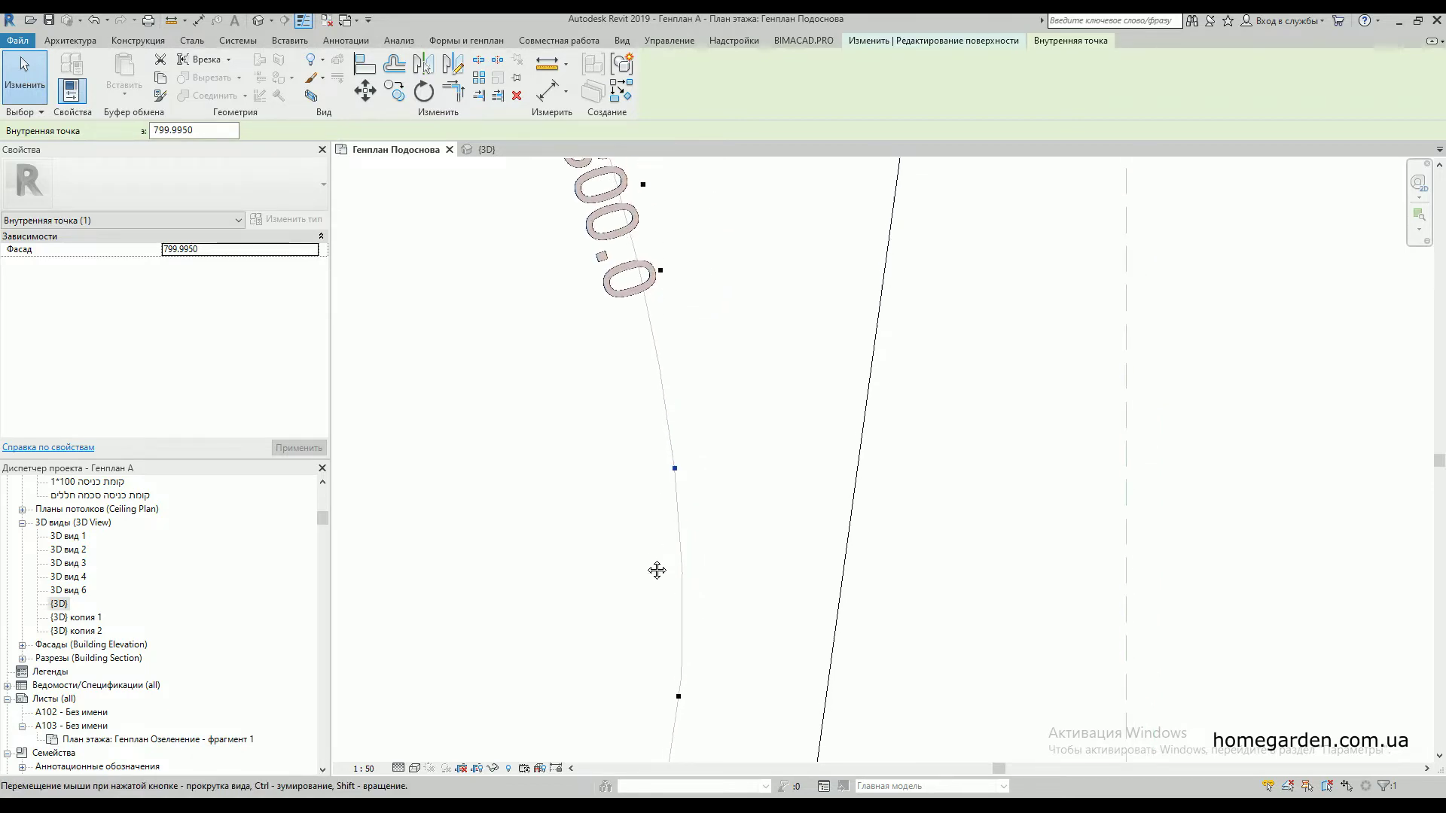
{"action": "scroll", "coordinate": [640, 256], "scroll_direction": "up", "scroll_amount": 3}
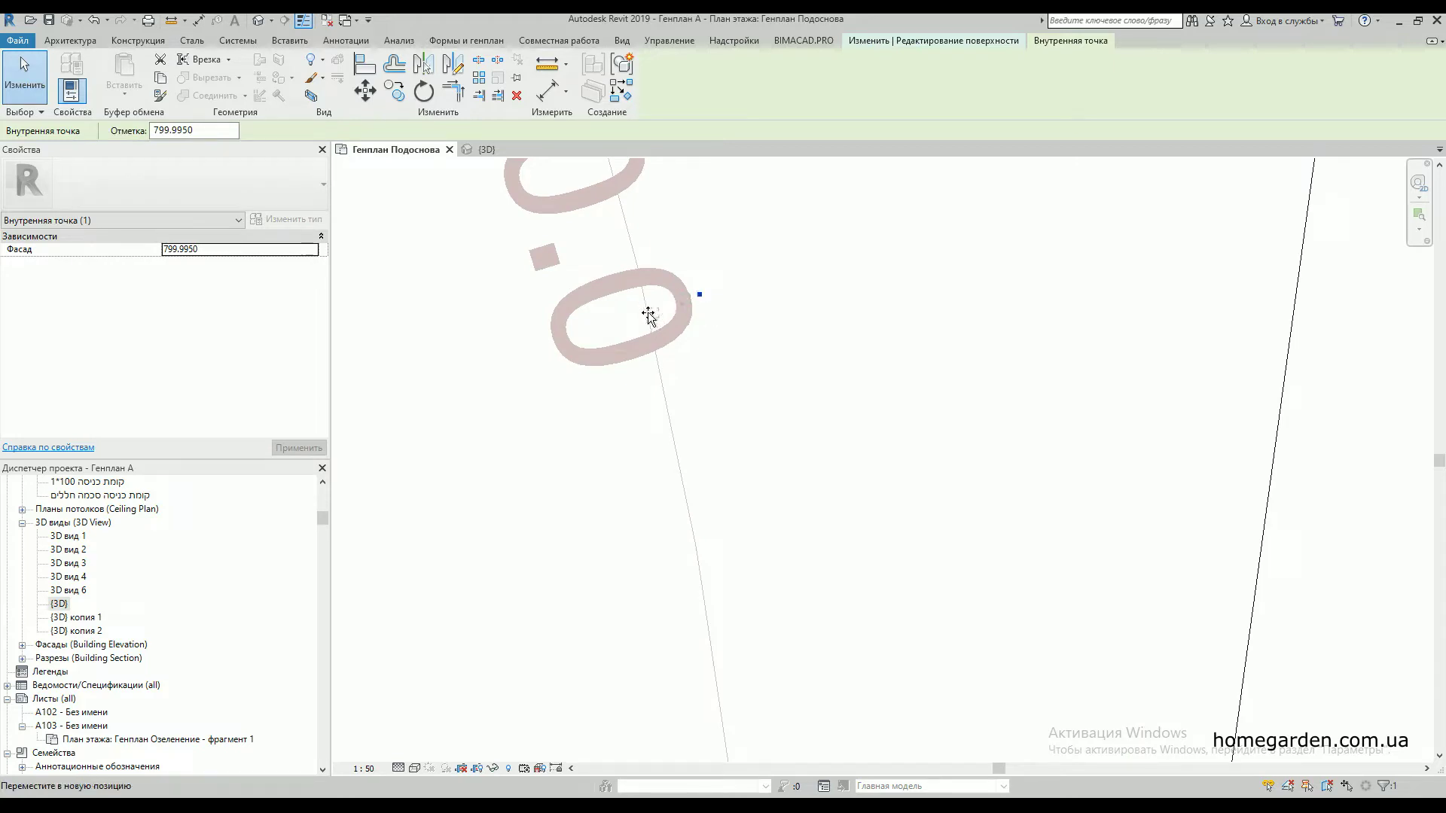
{"action": "scroll", "coordinate": [631, 337], "scroll_direction": "down", "scroll_amount": 8}
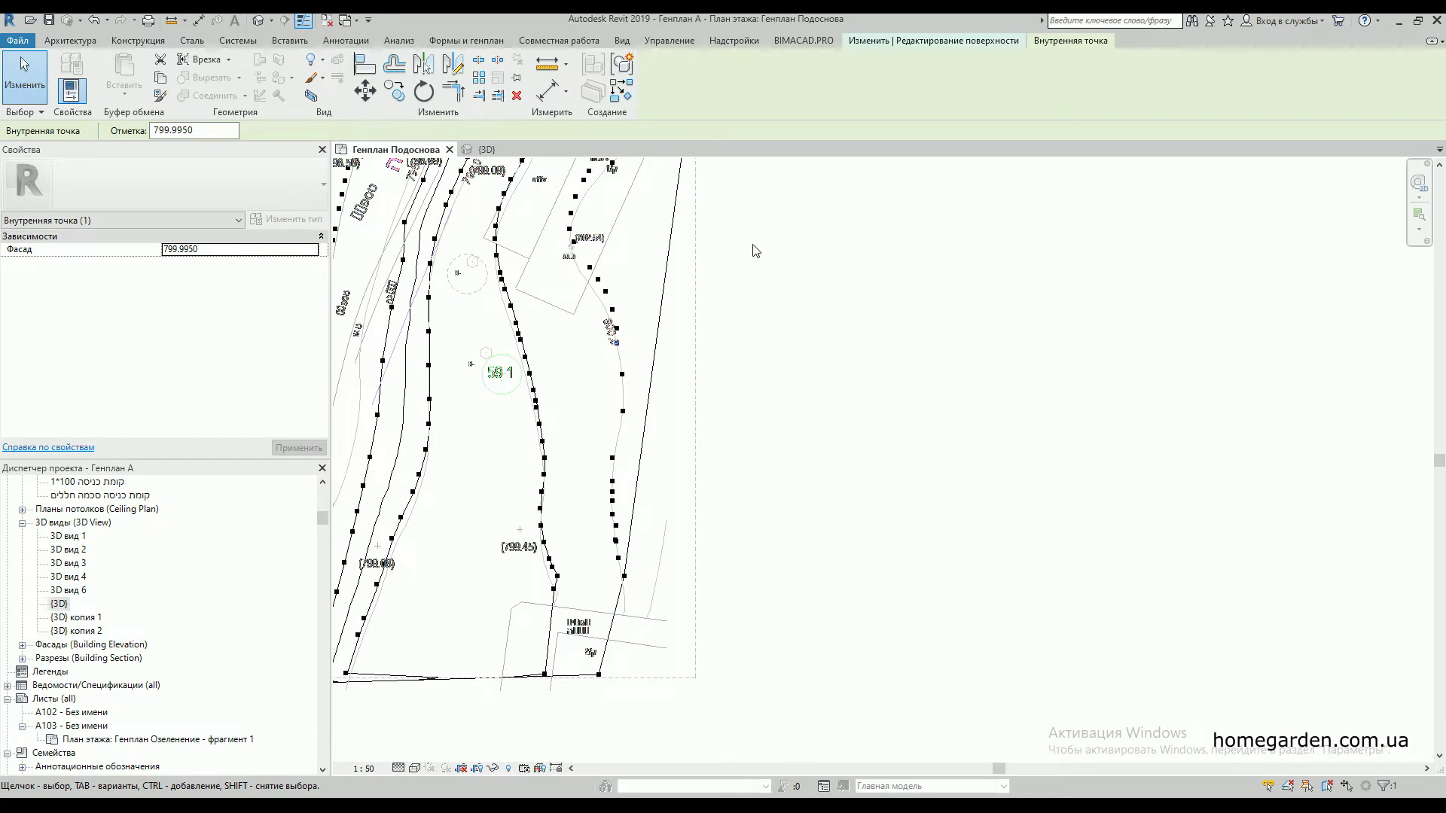
{"action": "key", "text": "Escape"}
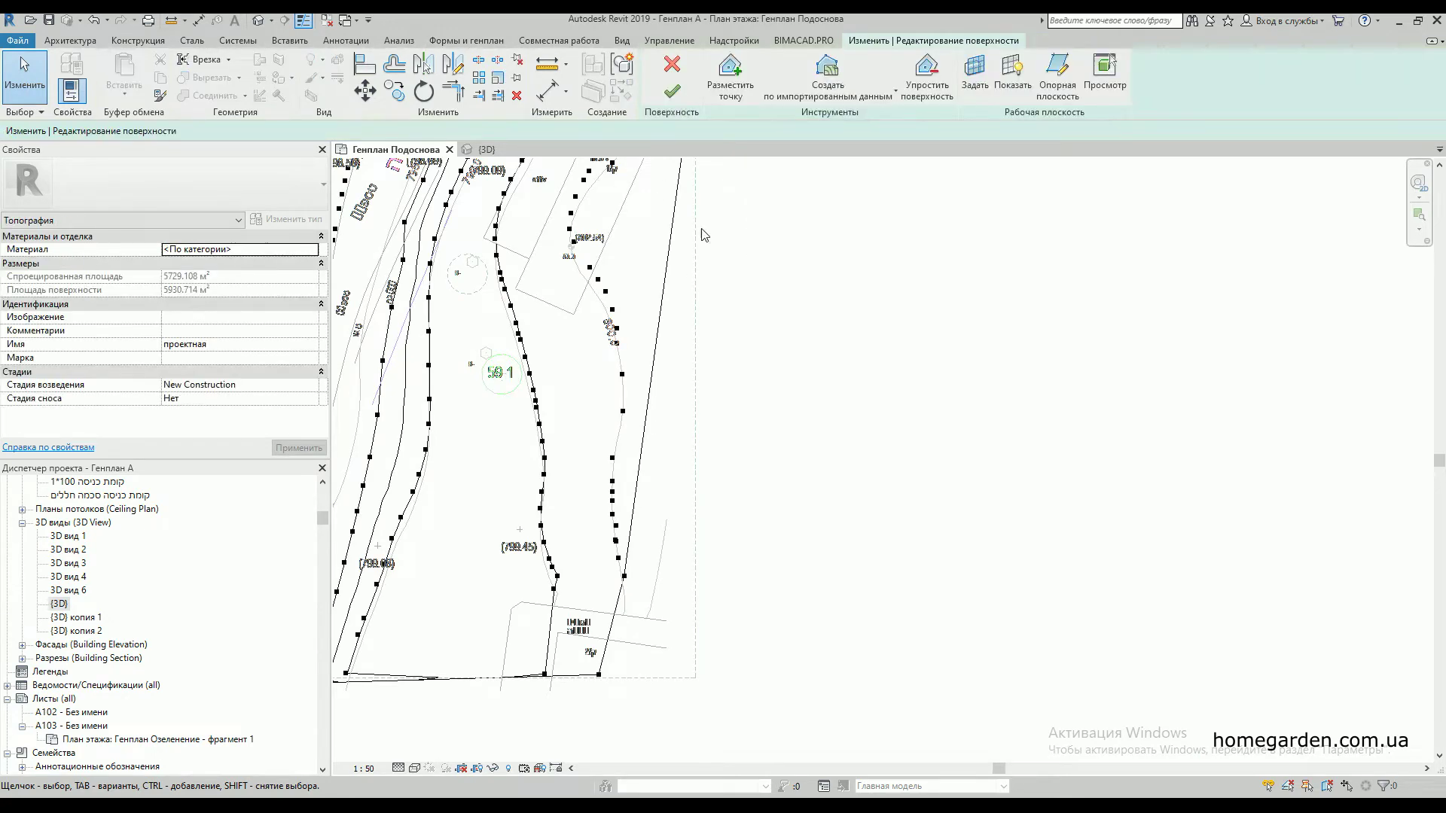
{"action": "left_click", "coordinate": [674, 105]}
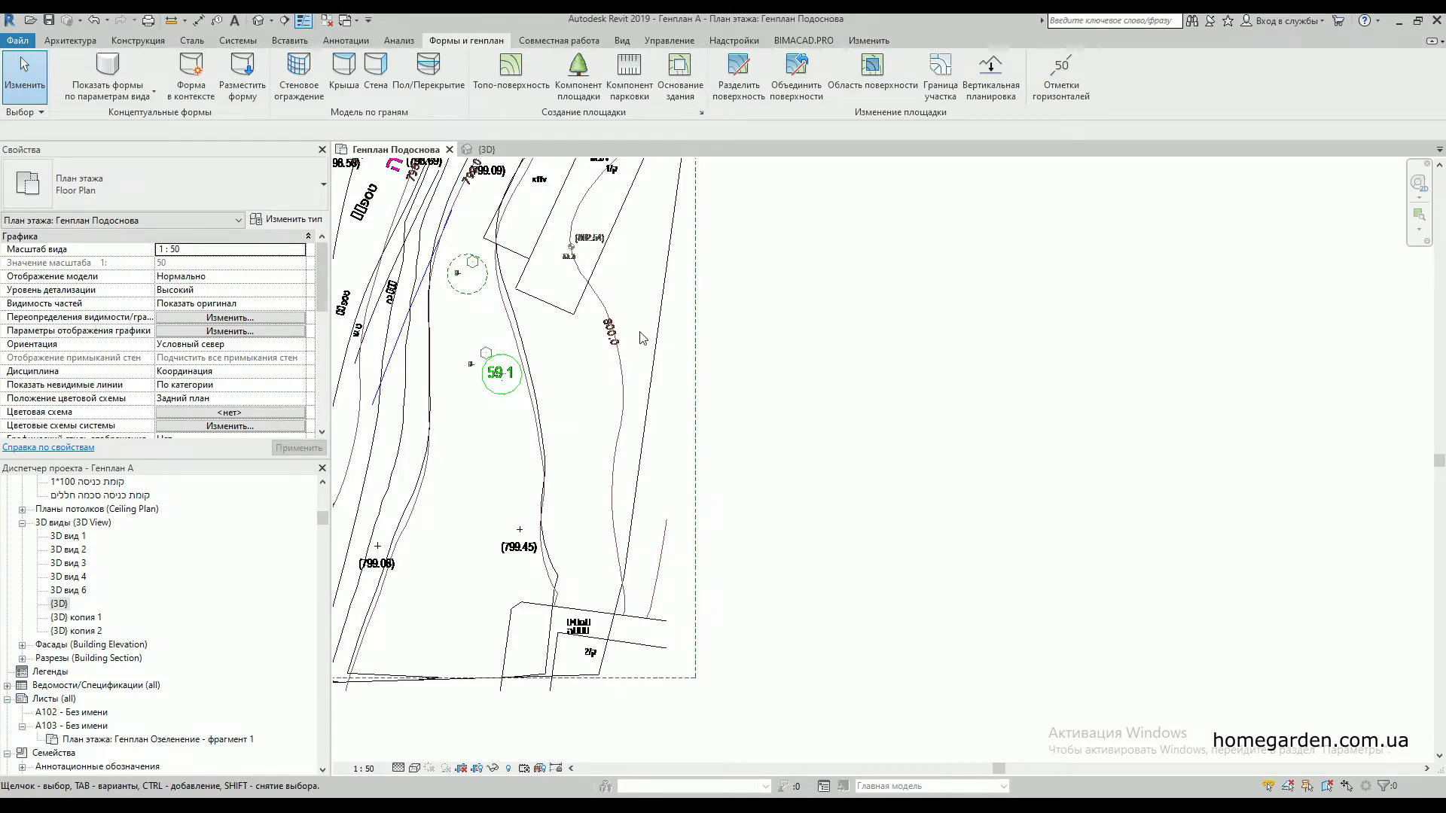
- Examine the site terrain and its contours beside the curved road in the {3D} view, comparing it with the two sloped surfaces
{"action": "scroll", "coordinate": [642, 337], "scroll_direction": "down", "scroll_amount": 5}
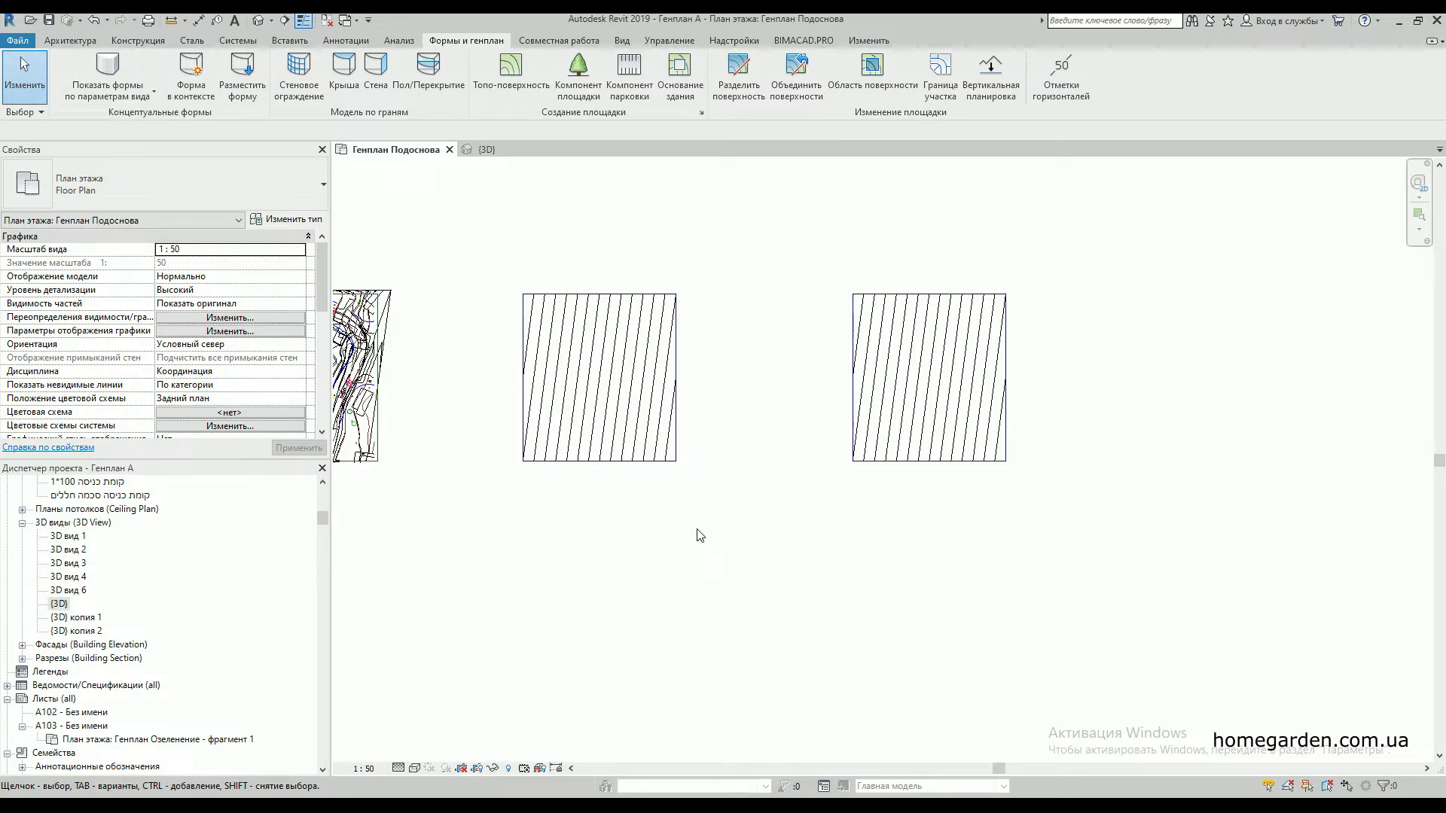
{"action": "scroll", "coordinate": [519, 437], "scroll_direction": "up", "scroll_amount": 2}
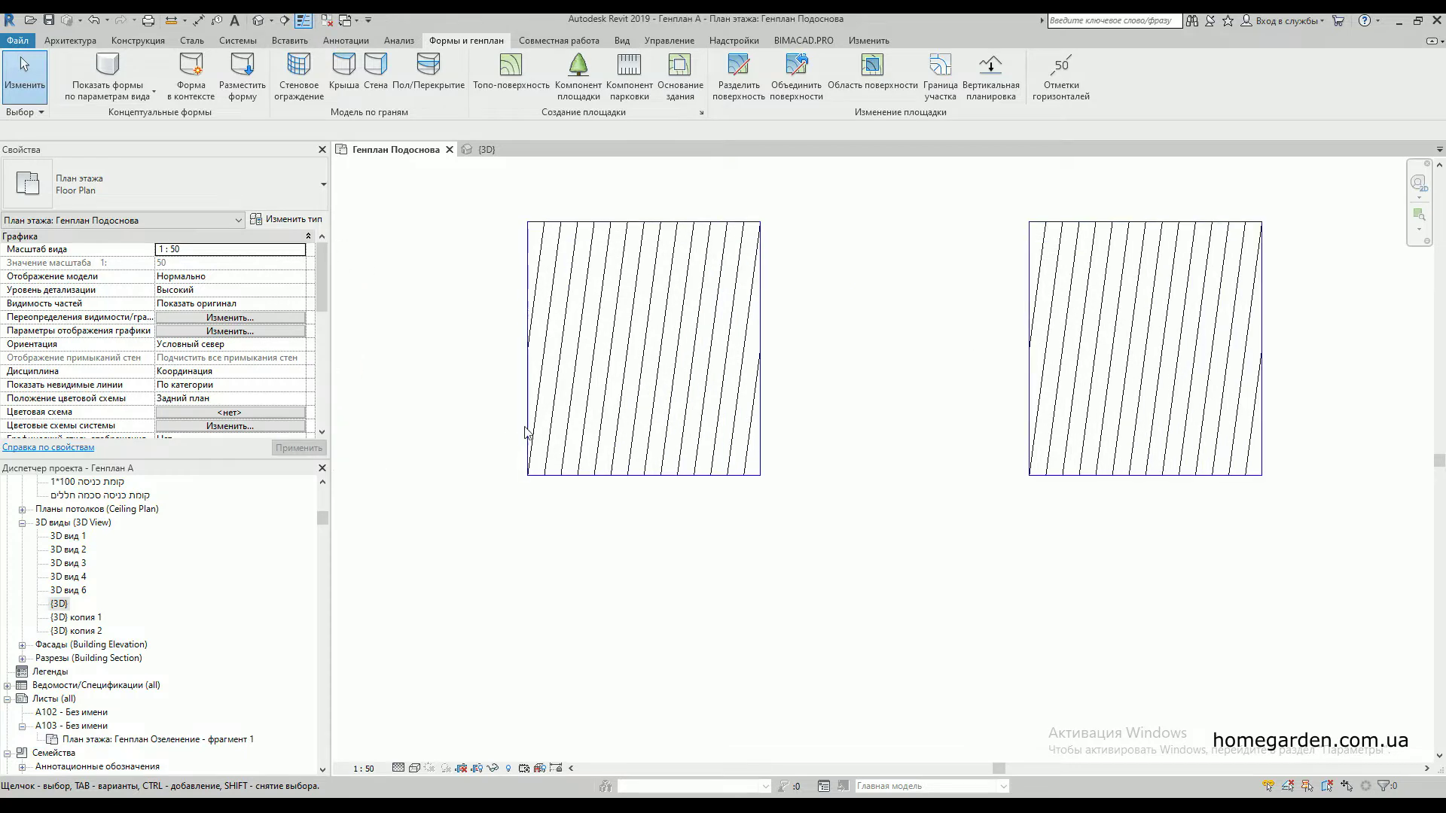
{"action": "scroll", "coordinate": [686, 386], "scroll_direction": "down", "scroll_amount": 2}
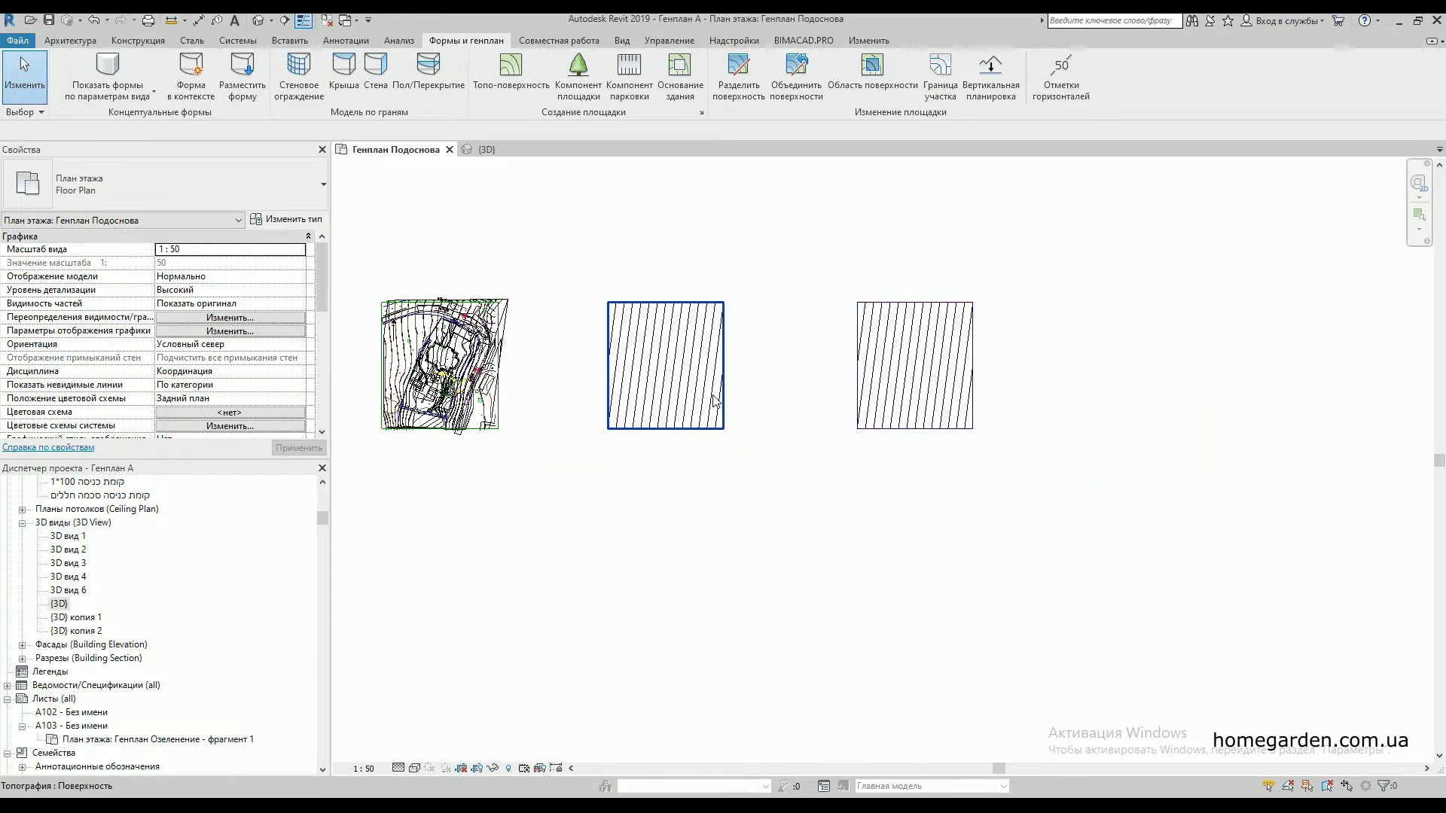
{"action": "scroll", "coordinate": [435, 355], "scroll_direction": "up", "scroll_amount": 2}
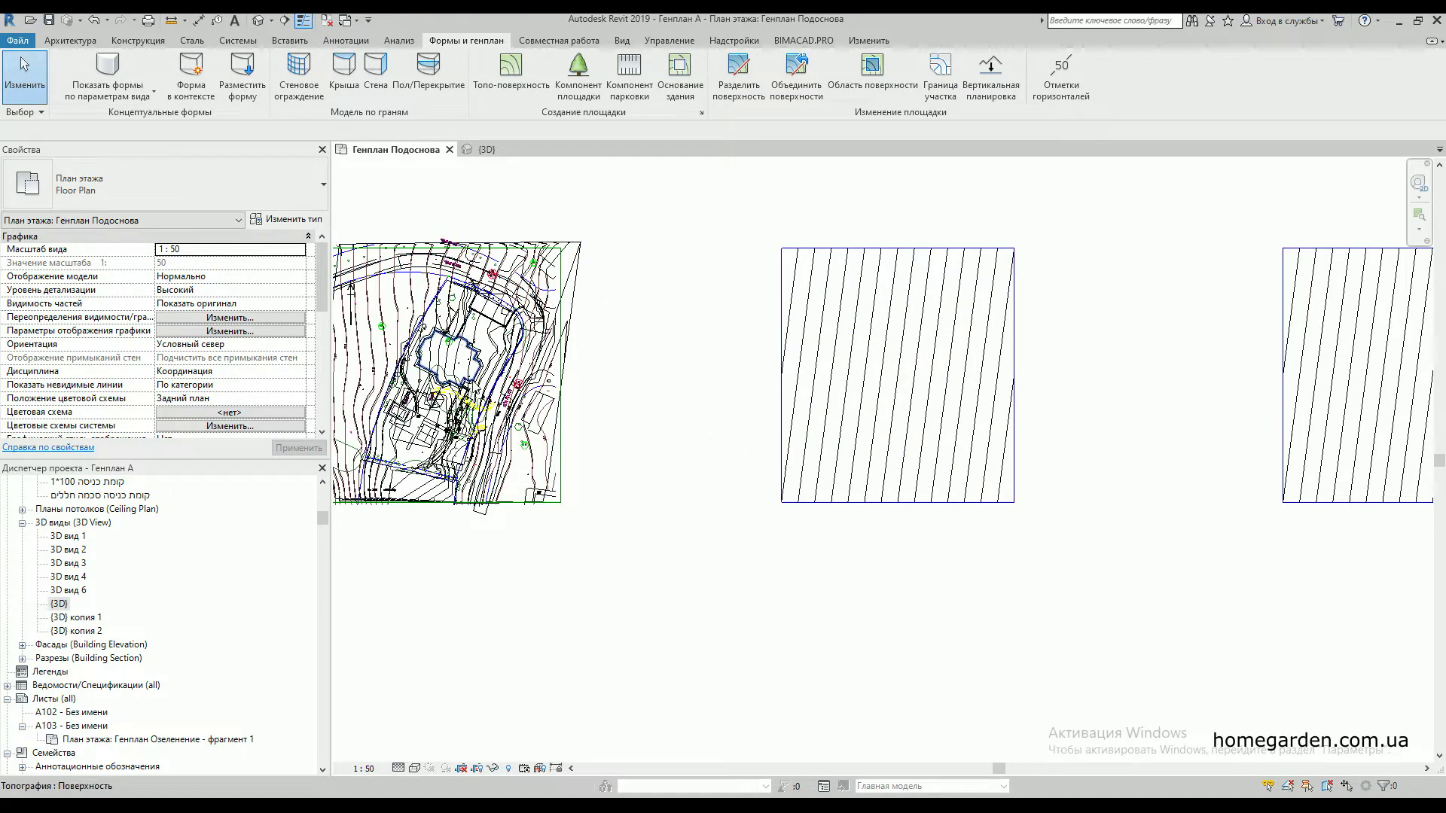
{"action": "left_click", "coordinate": [482, 149]}
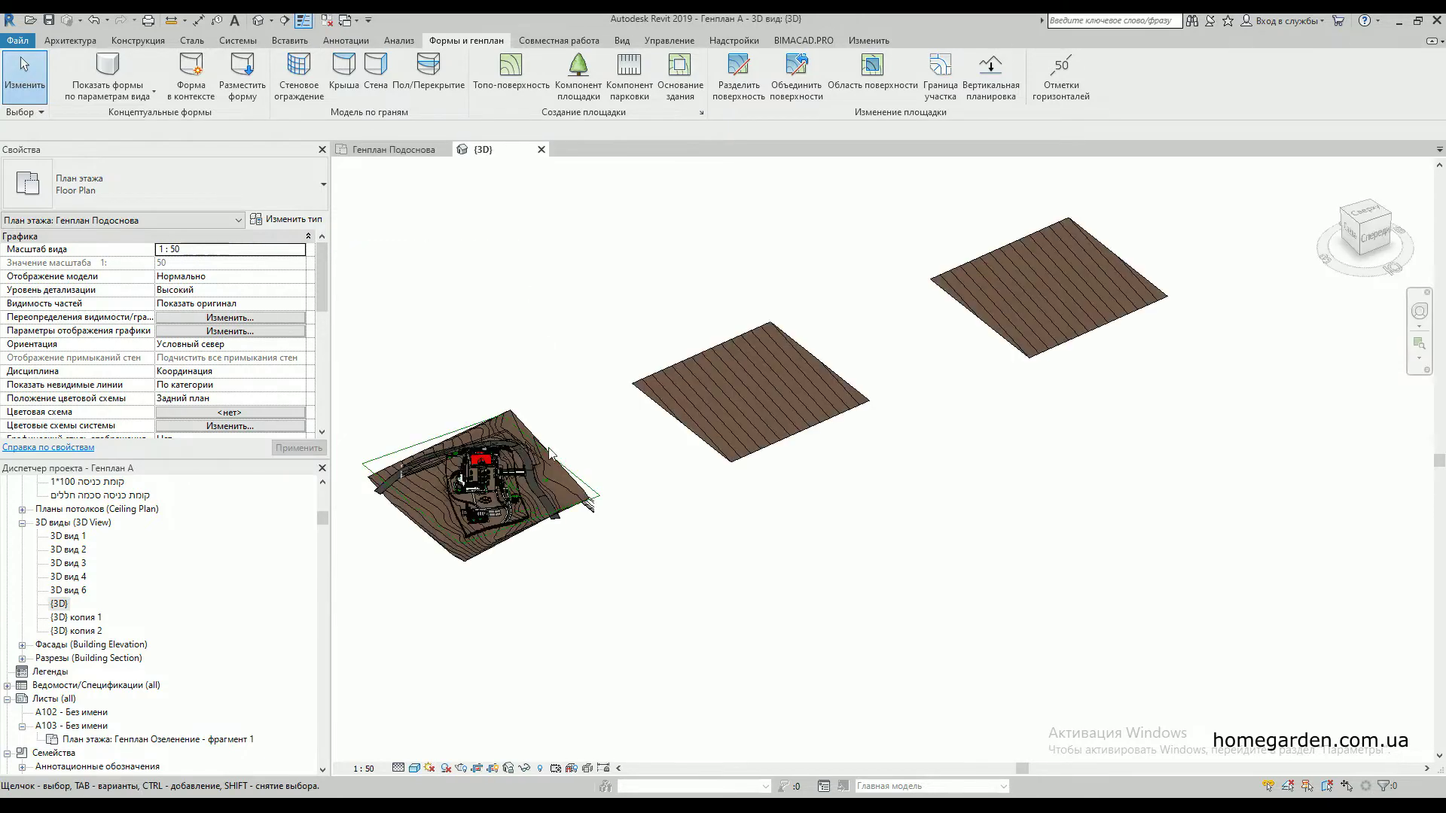
{"action": "scroll", "coordinate": [541, 497], "scroll_direction": "up", "scroll_amount": 5}
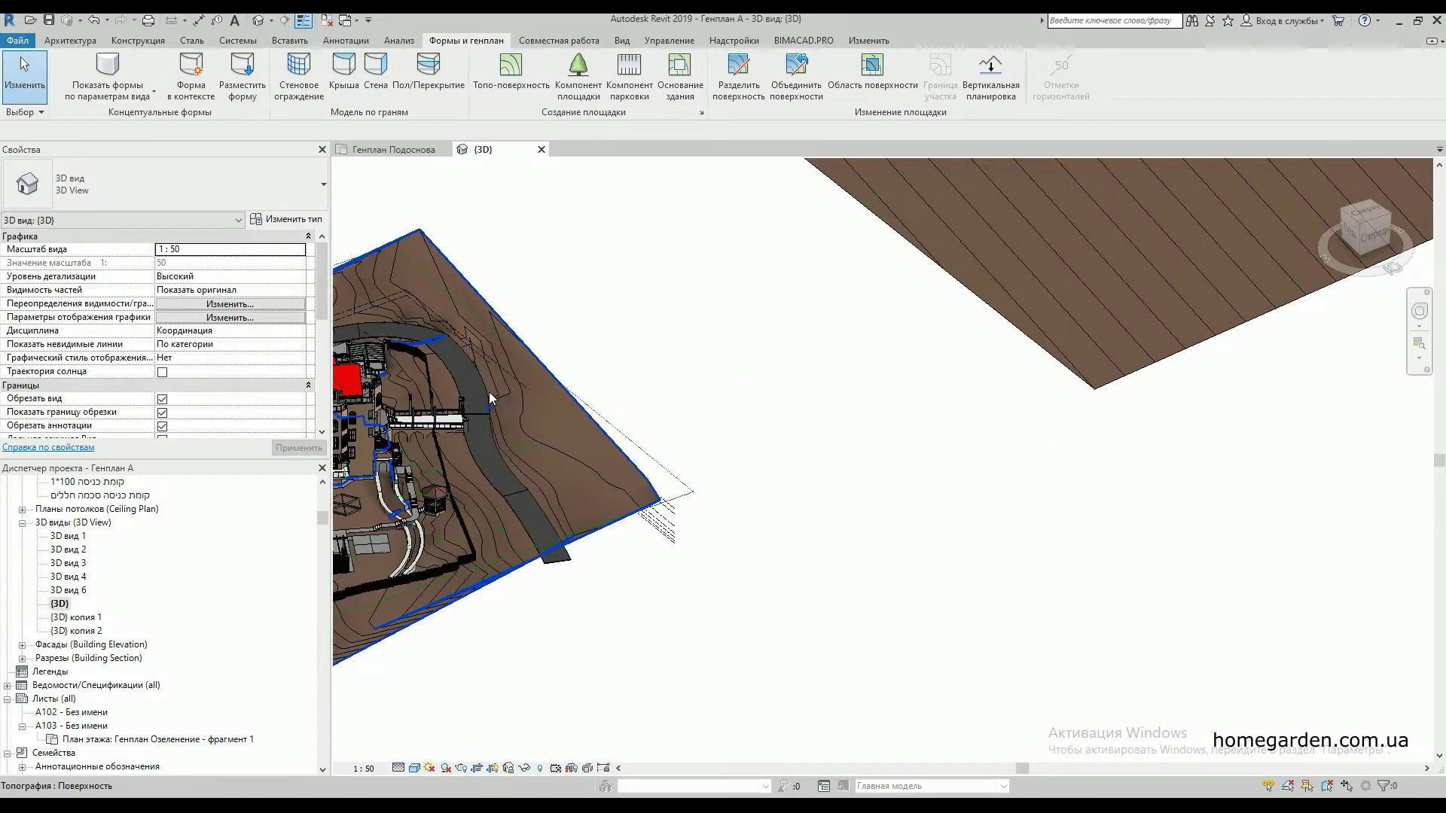
{"action": "scroll", "coordinate": [480, 394], "scroll_direction": "up", "scroll_amount": 8}
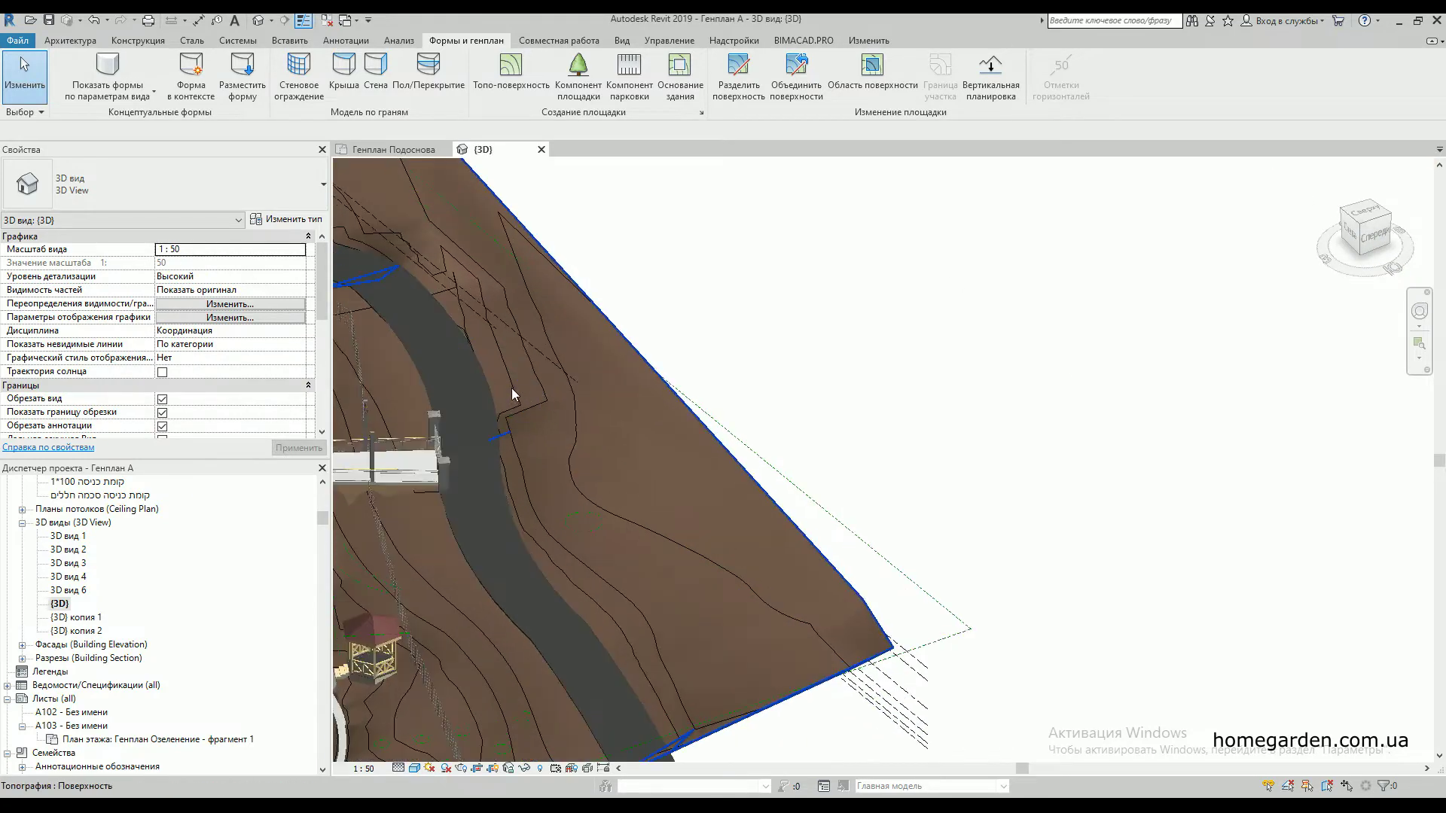
{"action": "scroll", "coordinate": [632, 436], "scroll_direction": "down", "scroll_amount": 4}
{"action": "middle_click_drag", "start_coordinate": [640, 441], "coordinate": [770, 488]}
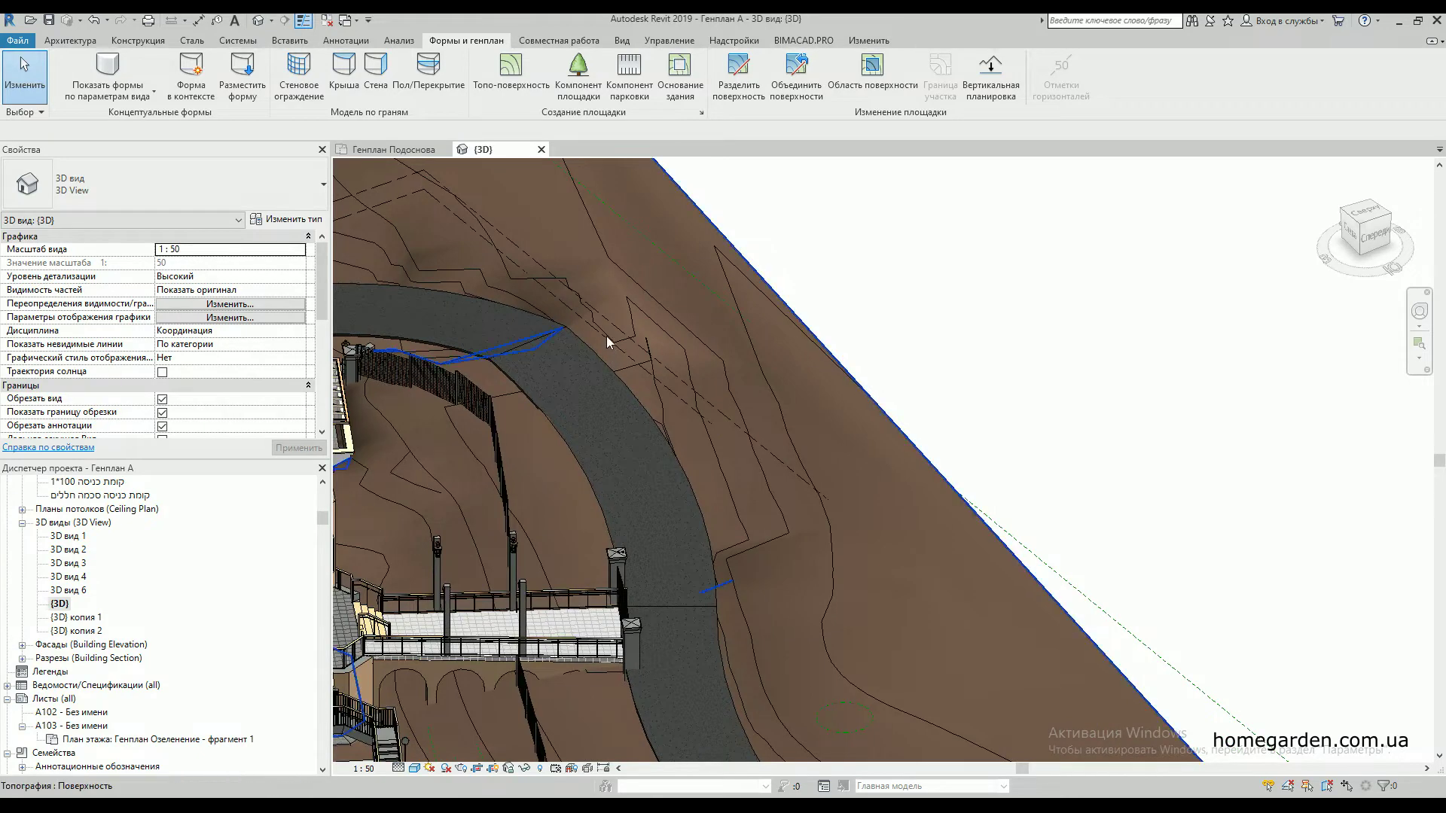
{"action": "scroll", "coordinate": [595, 367], "scroll_direction": "down", "scroll_amount": 3}
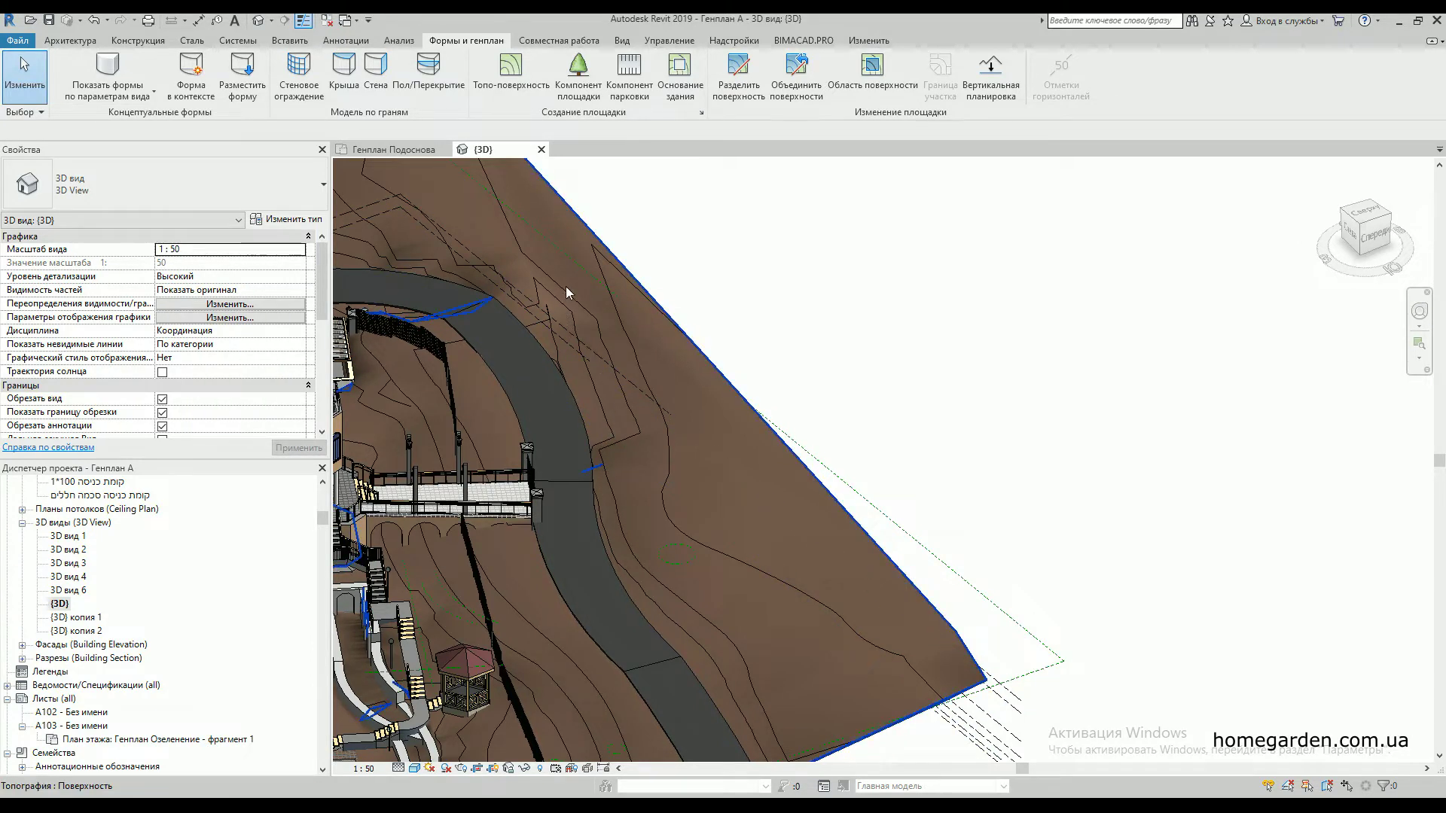
- In the Генплан Подоснова plan, draw three connected ландшафт model-line arcs across the nearer hatched surface, from its right edge to its bottom edge
{"action": "left_click", "coordinate": [393, 149]}
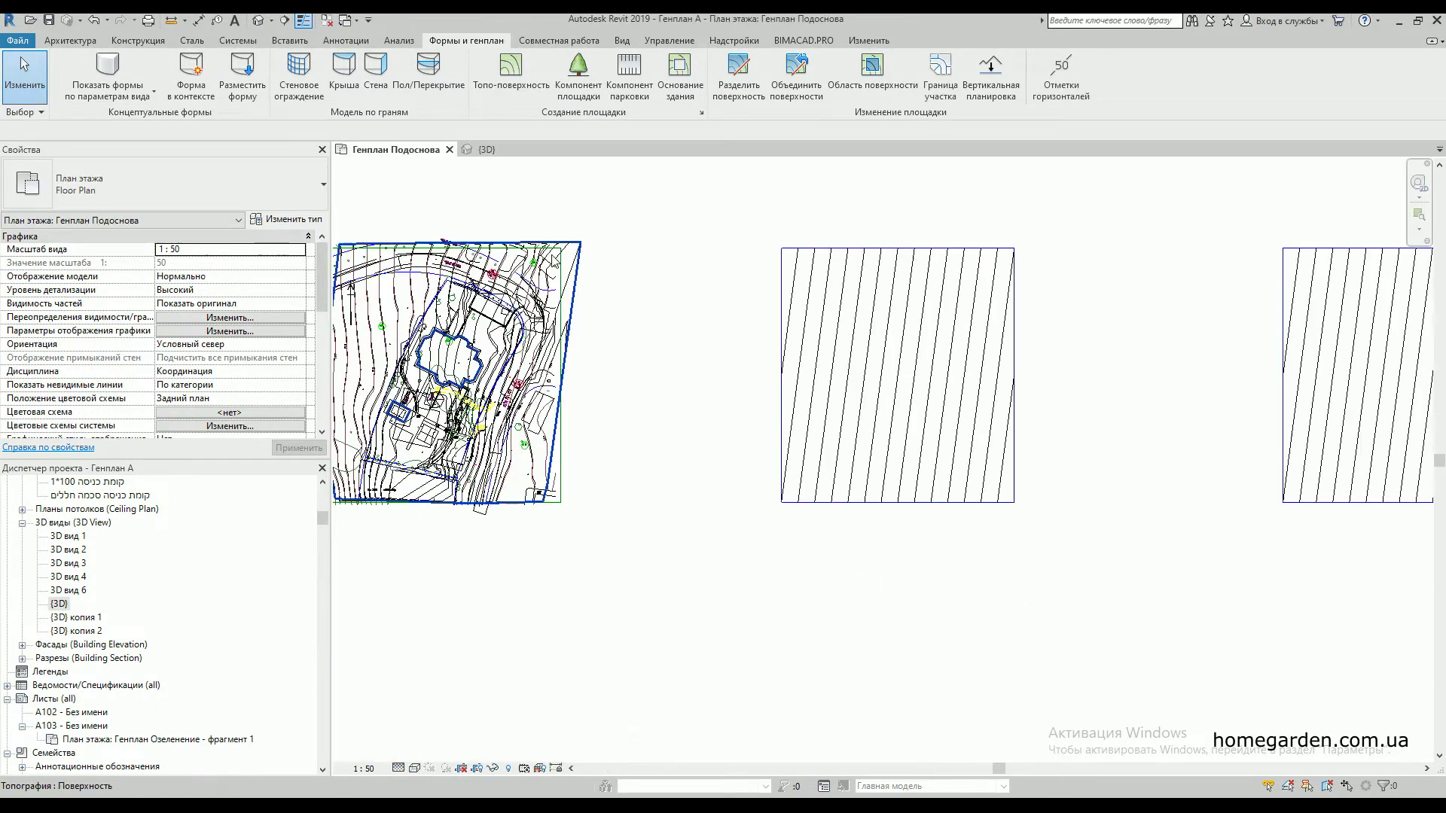
{"action": "scroll", "coordinate": [532, 391], "scroll_direction": "up", "scroll_amount": 5}
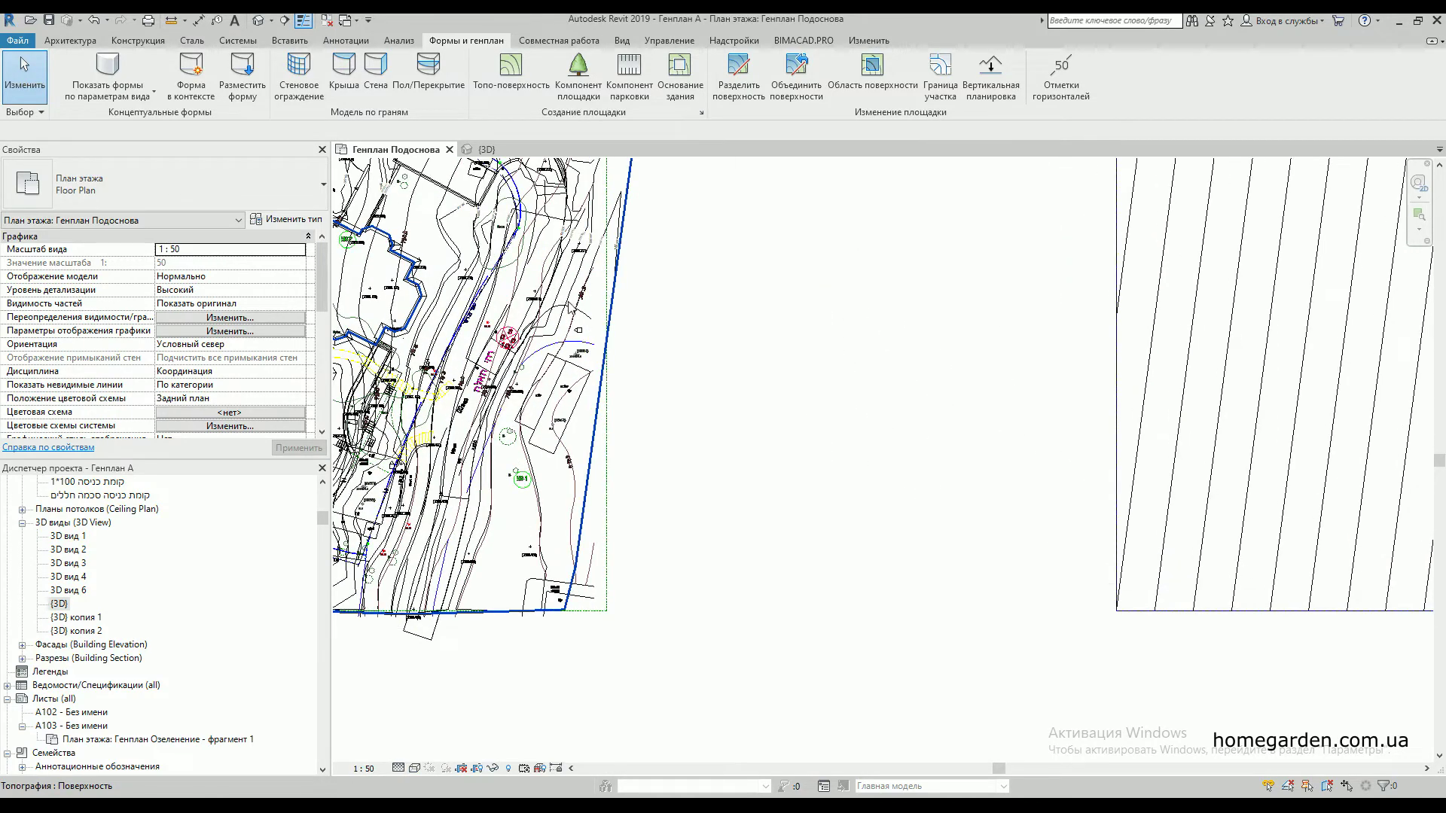
{"action": "scroll", "coordinate": [555, 369], "scroll_direction": "down", "scroll_amount": 3}
{"action": "middle_click_drag", "start_coordinate": [797, 362], "coordinate": [534, 399]}
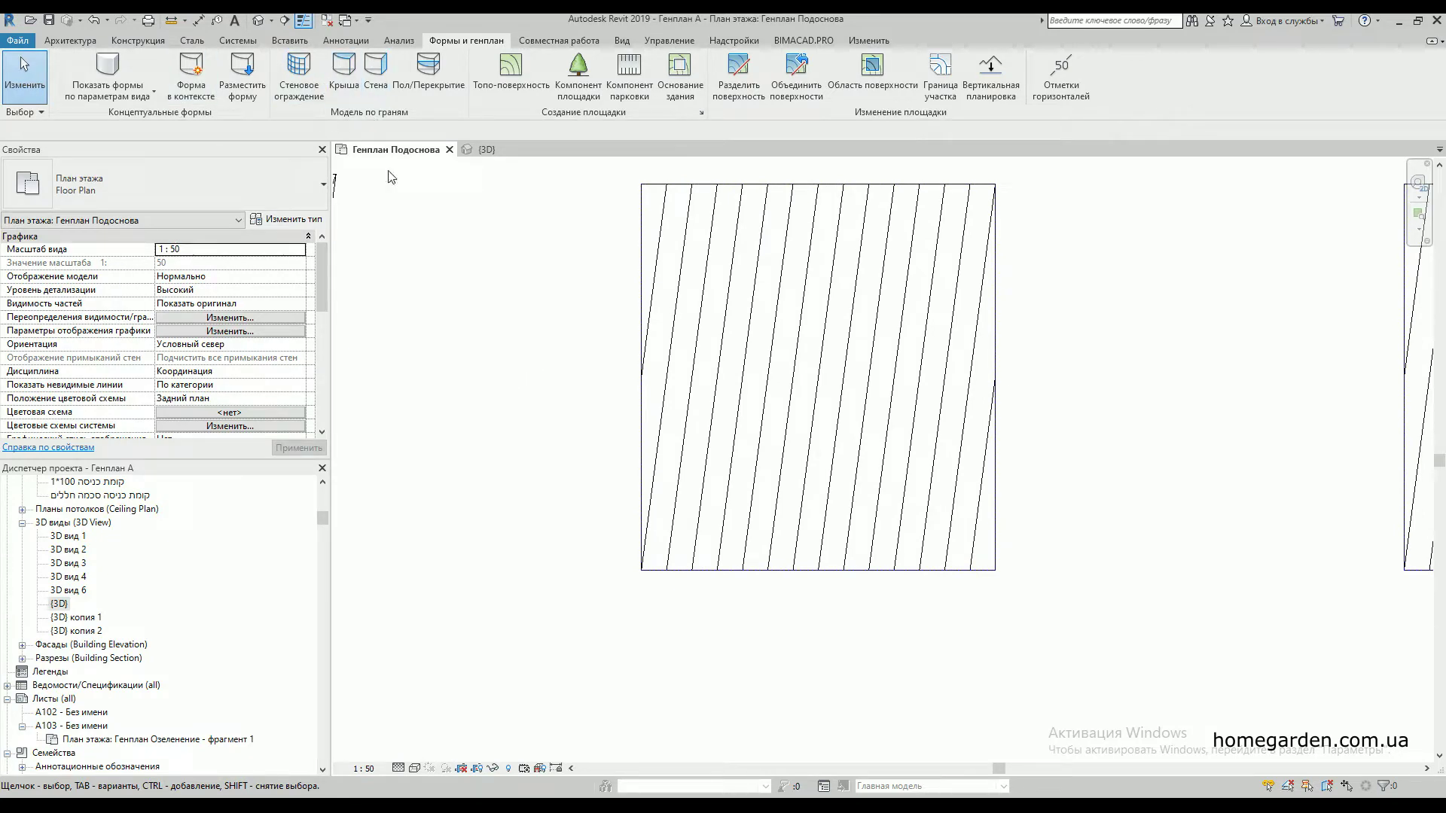
{"action": "left_click", "coordinate": [70, 39]}
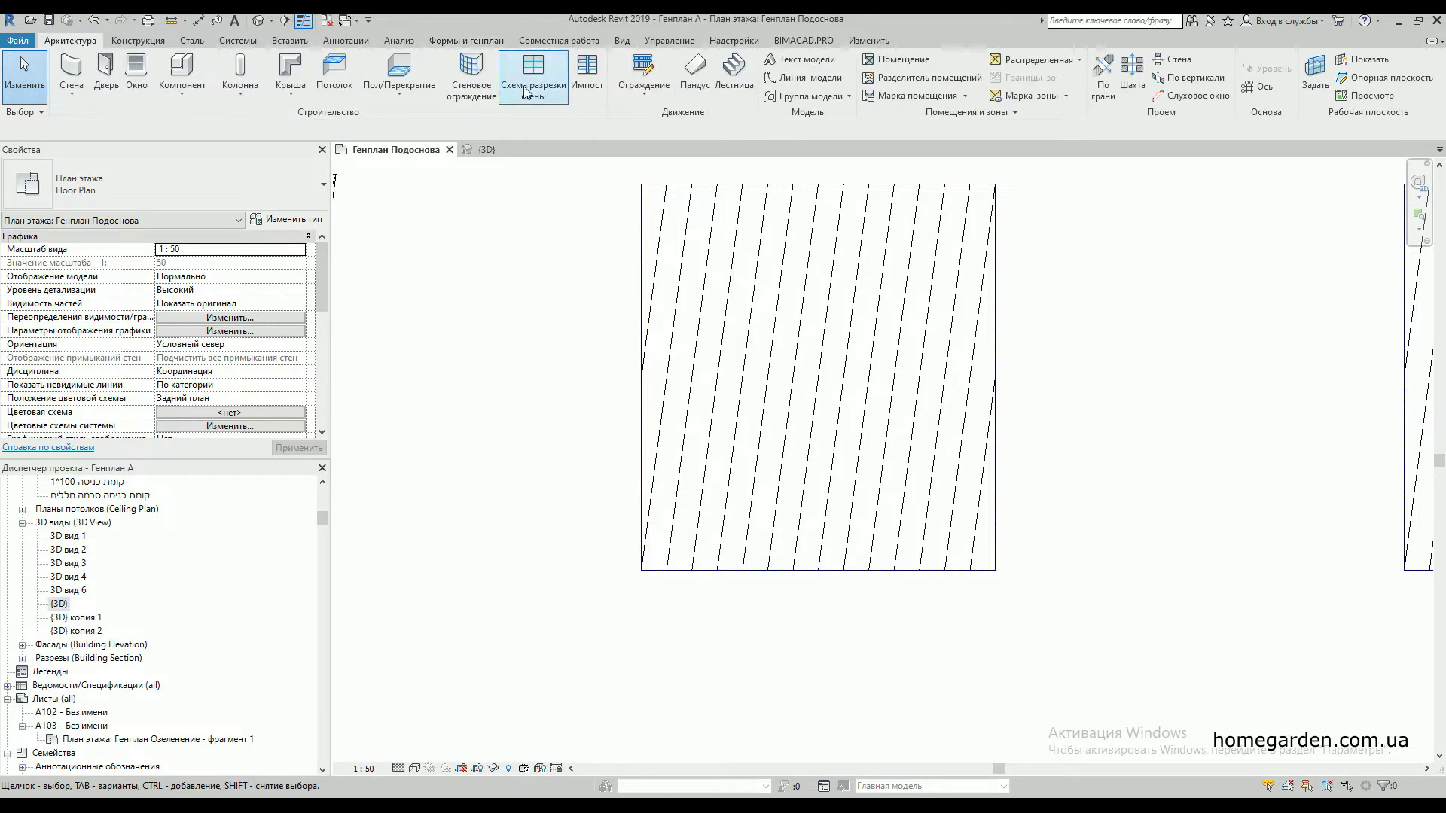
{"action": "left_click", "coordinate": [787, 80]}
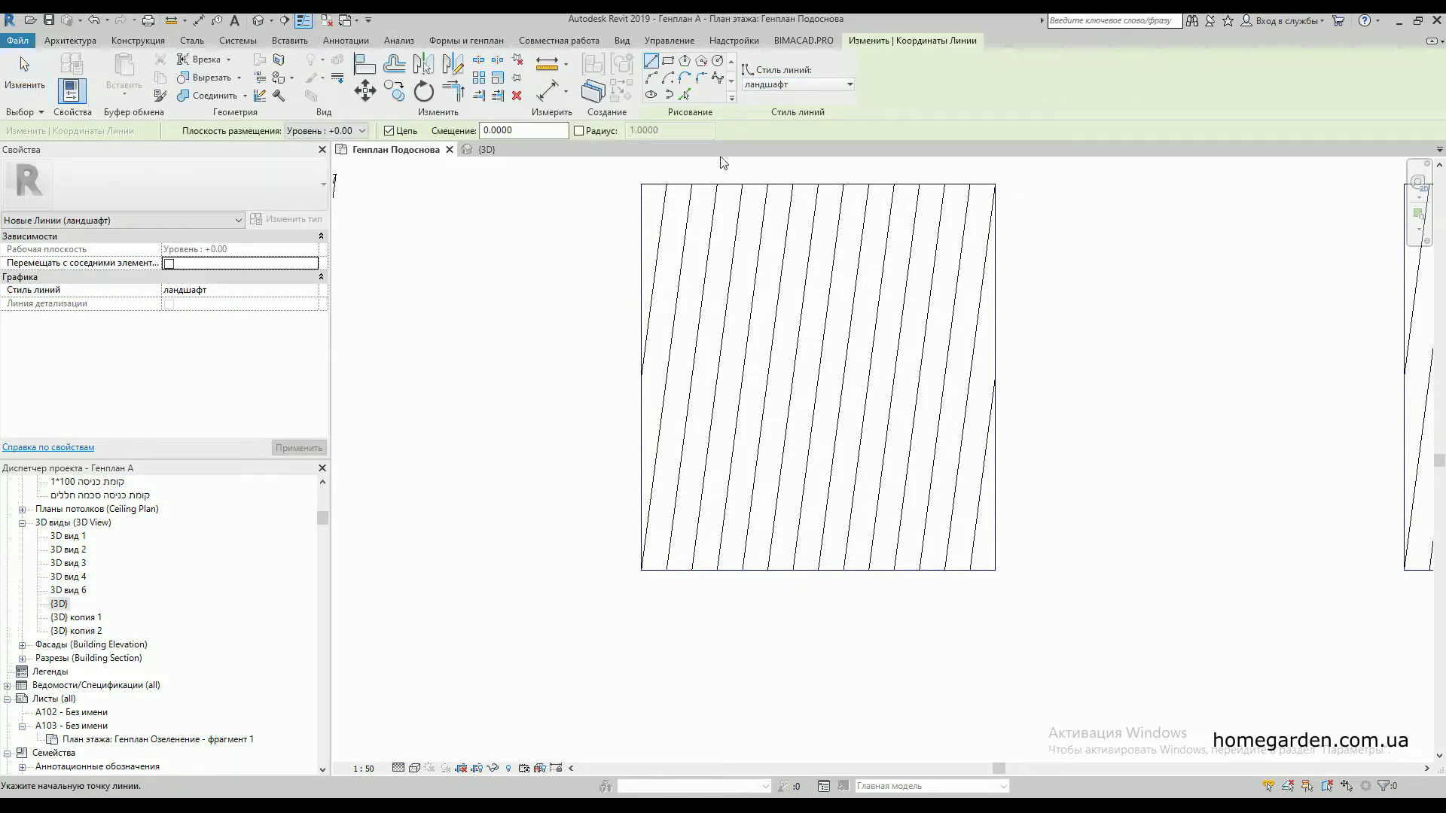
{"action": "left_click", "coordinate": [652, 80]}
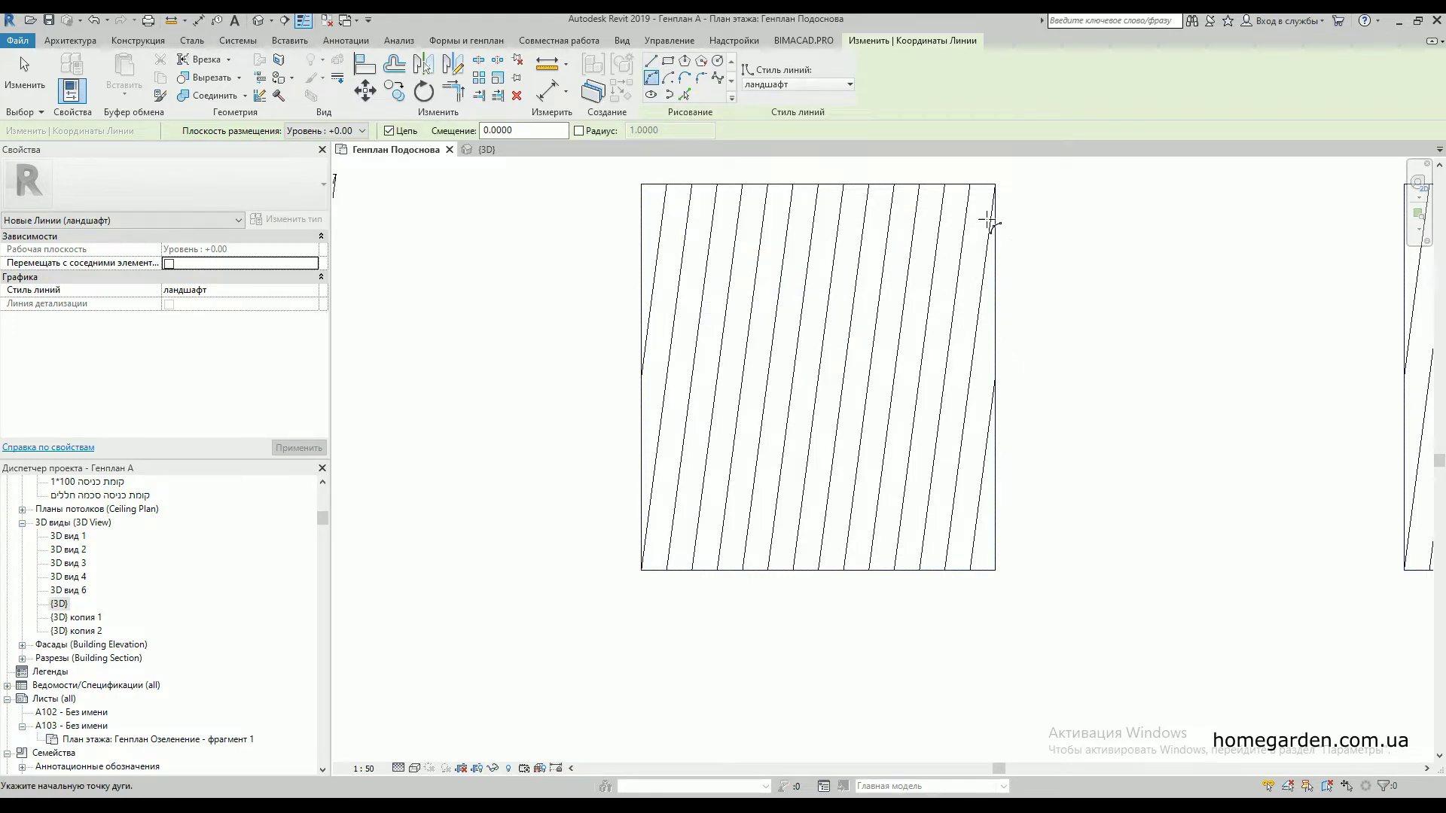
{"action": "left_click", "coordinate": [992, 269]}
{"action": "left_click", "coordinate": [938, 360]}
{"action": "left_click", "coordinate": [939, 308]}
{"action": "left_click", "coordinate": [875, 465]}
{"action": "left_click", "coordinate": [919, 411]}
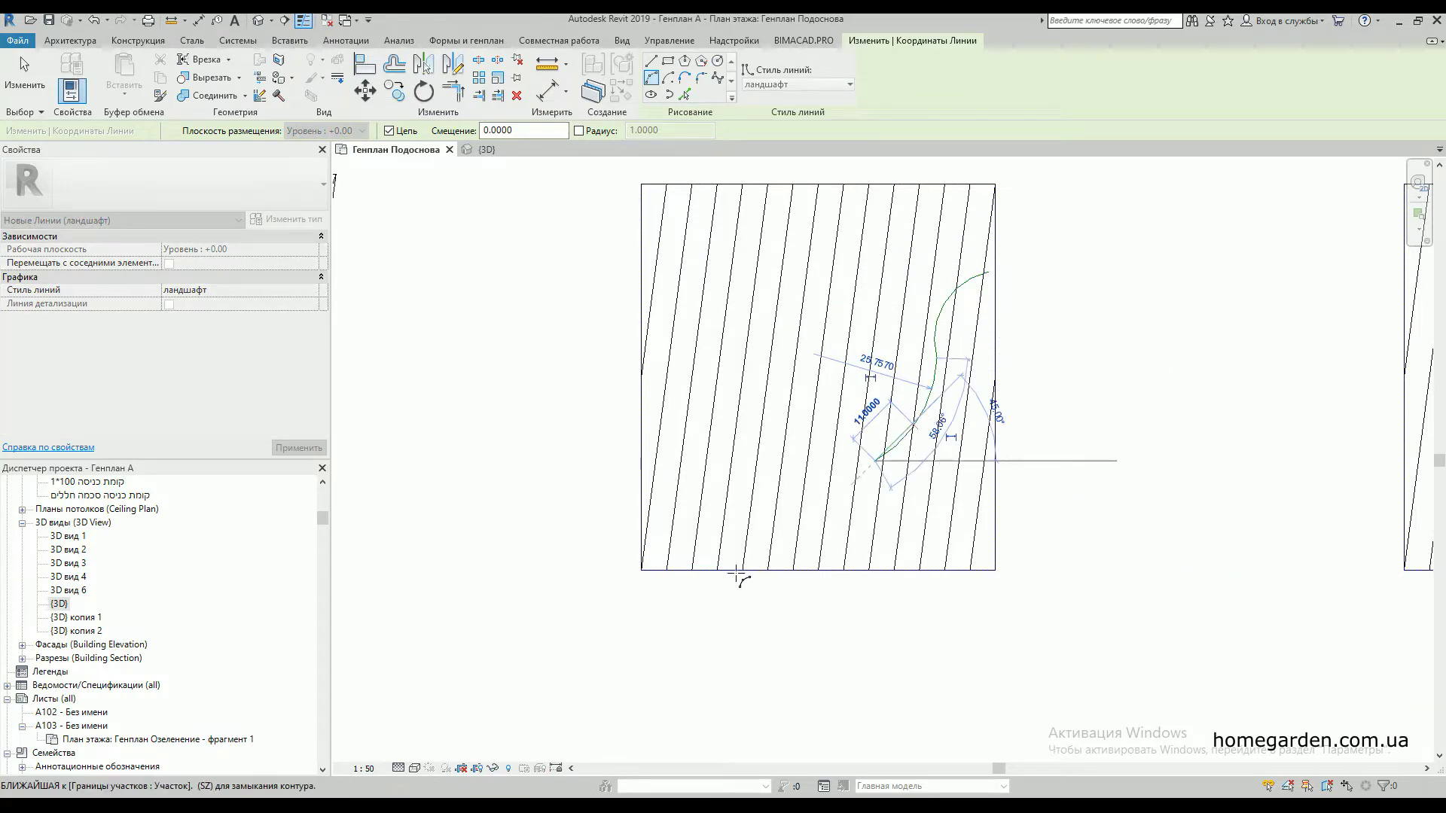
{"action": "left_click", "coordinate": [817, 503]}
{"action": "left_click", "coordinate": [866, 519]}
{"action": "key", "text": "Escape"}
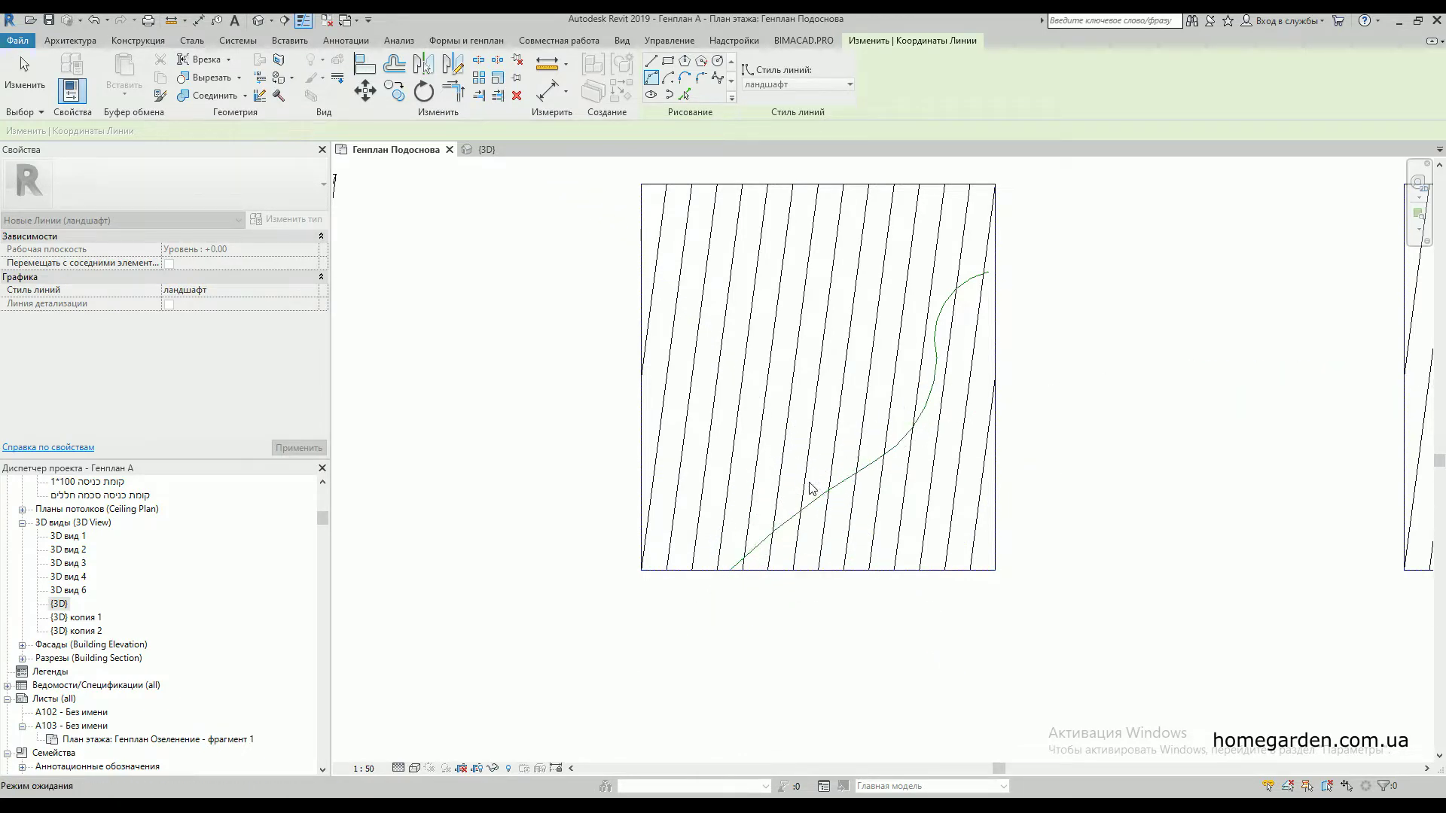
{"action": "key", "text": "Escape"}
- Offset a copy of all three connected ландшафт arcs by 5.0000 toward the surface's upper-left corner
{"action": "left_click", "coordinate": [965, 286]}
{"action": "key", "text": "Escape"}
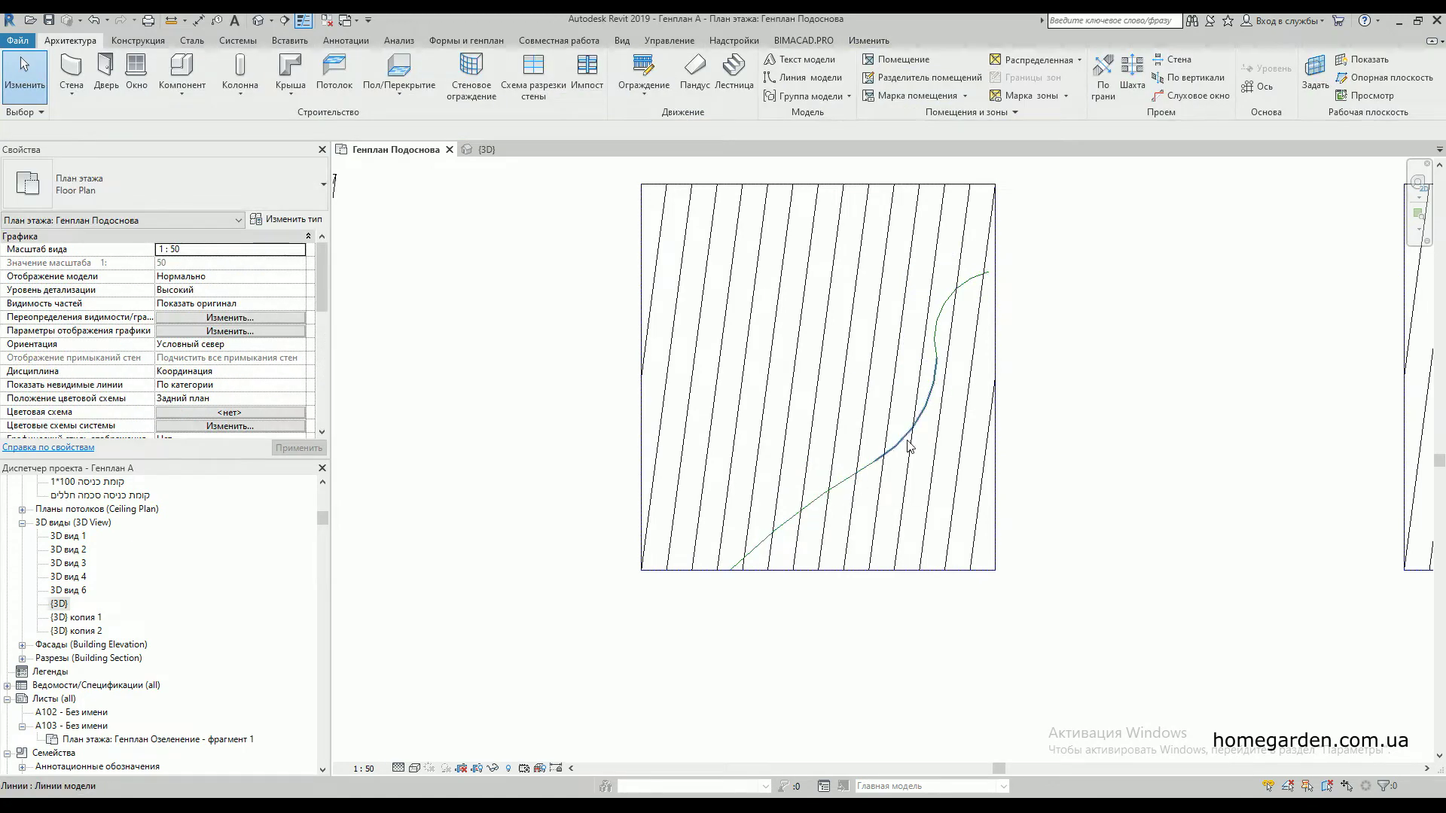
{"action": "left_click", "coordinate": [843, 487]}
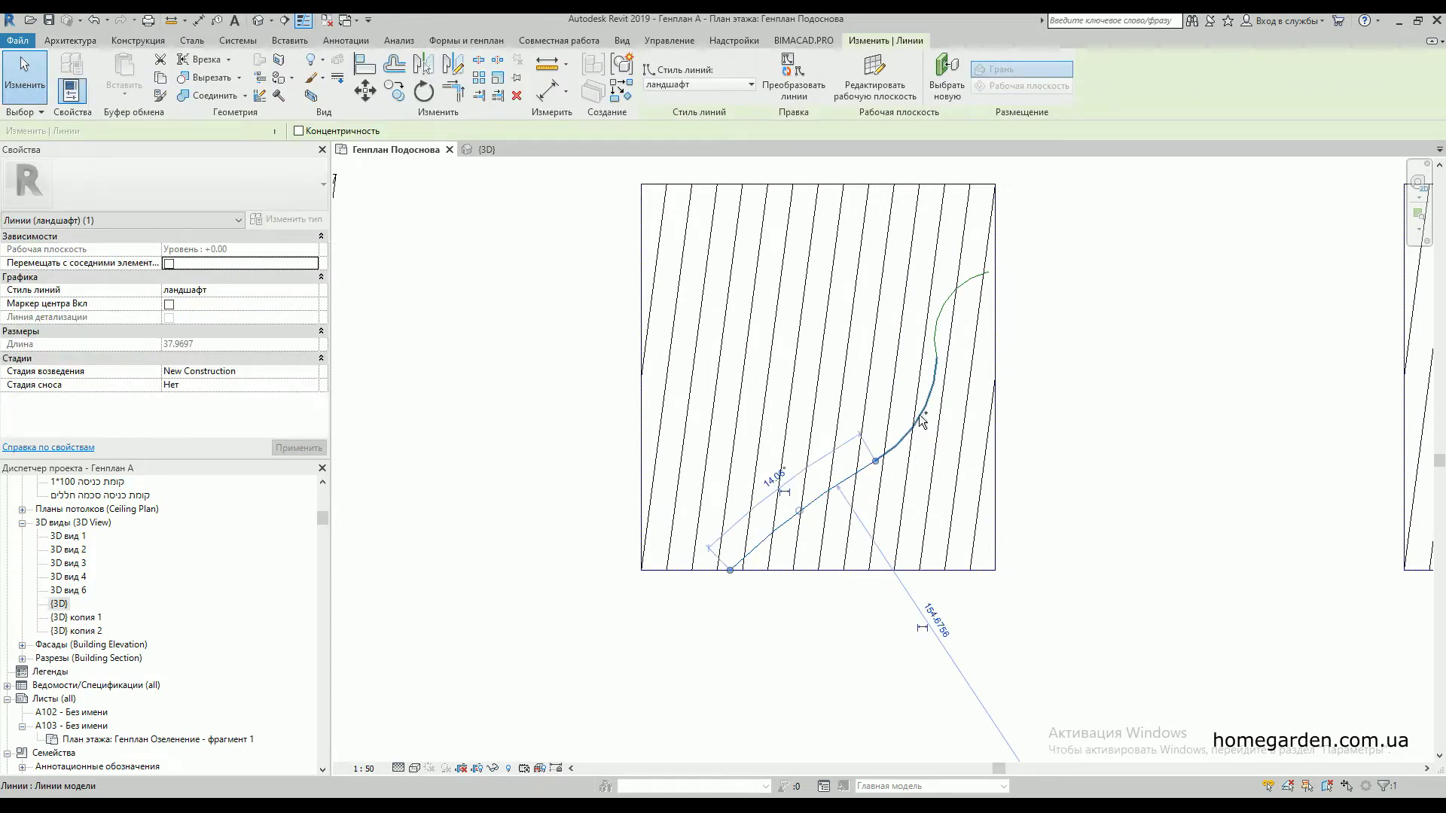
{"action": "left_click", "coordinate": [936, 320], "text": "ctrl"}
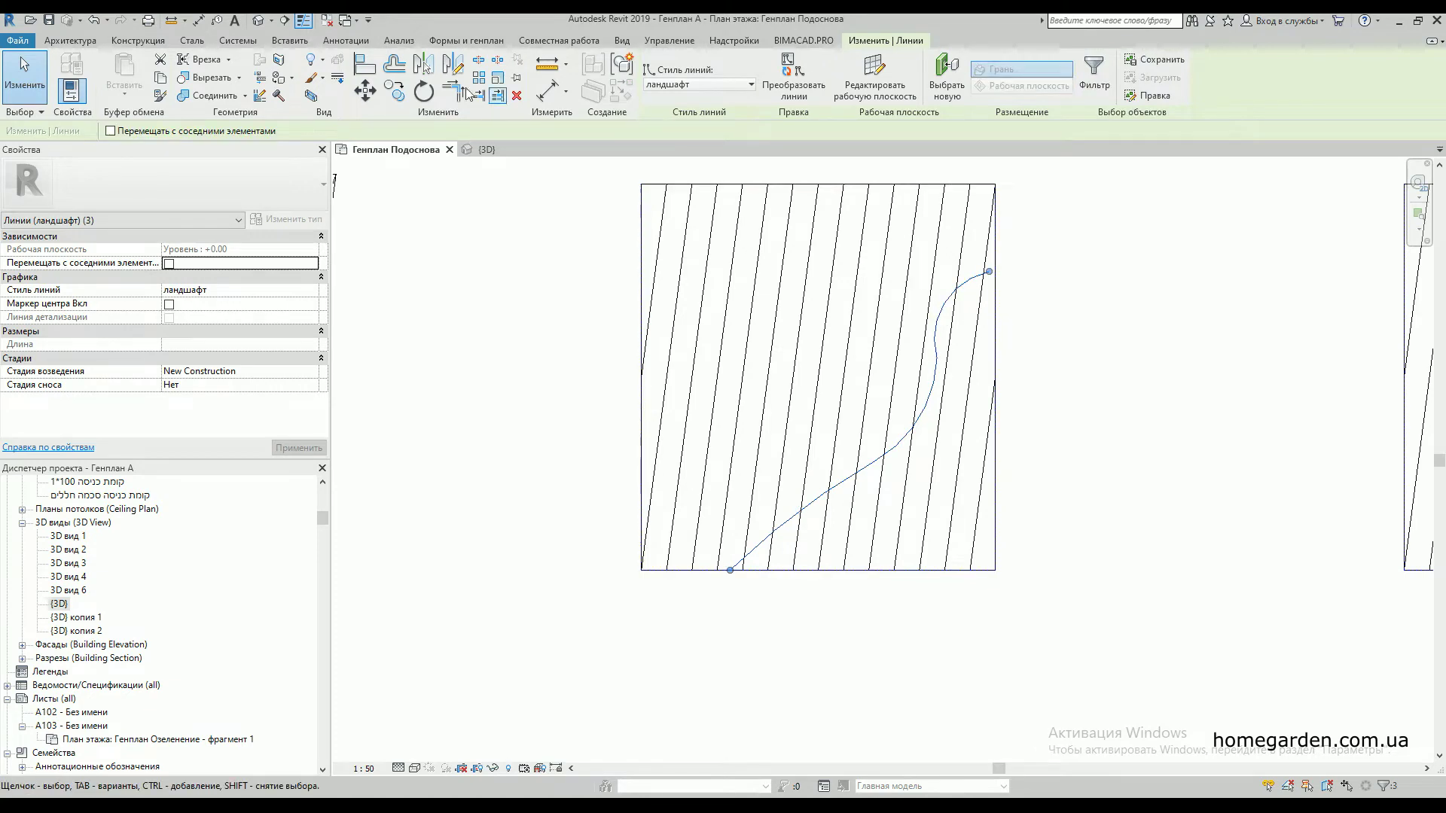
{"action": "left_click", "coordinate": [395, 66]}
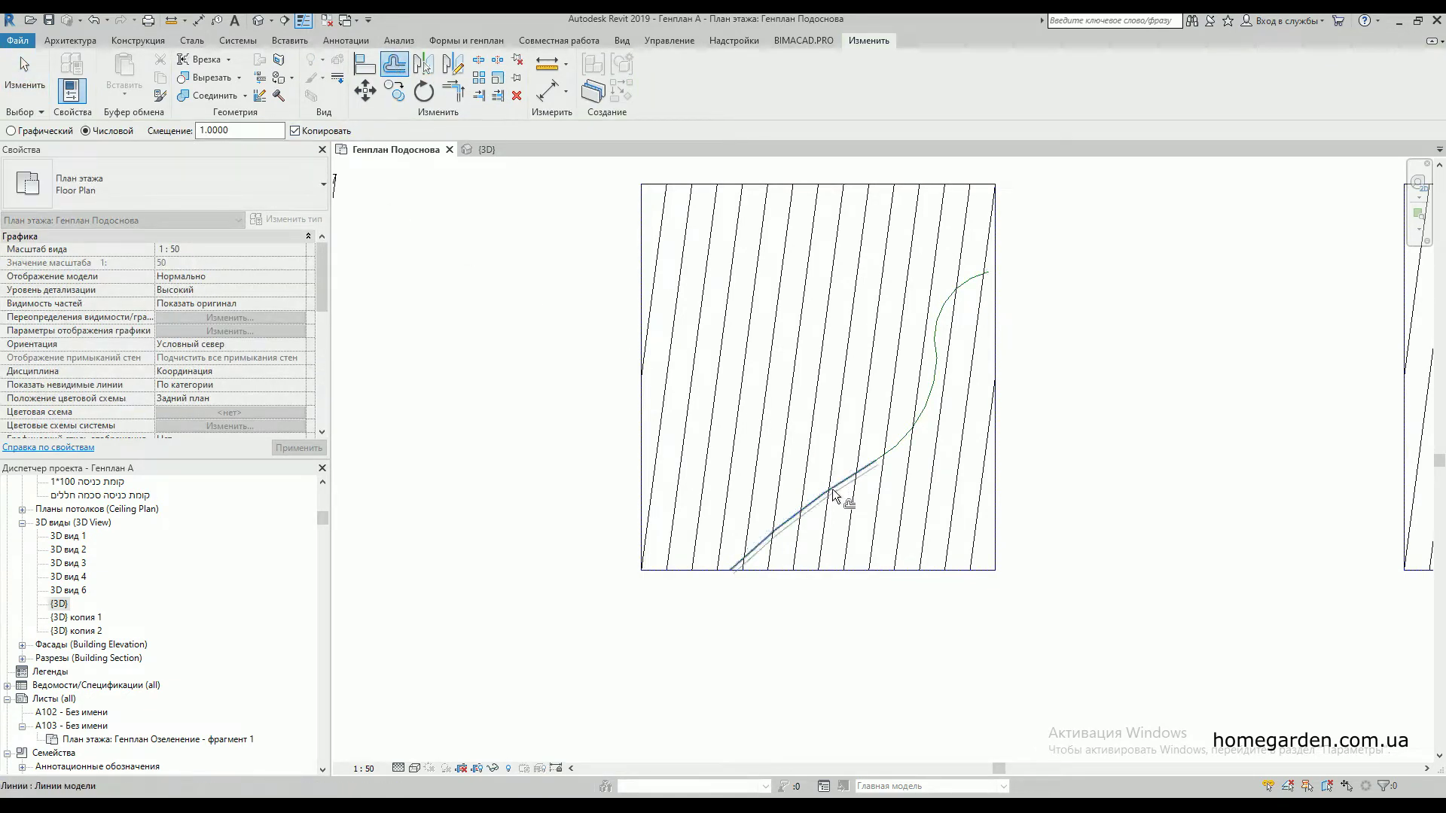
{"action": "double_click", "coordinate": [205, 131]}
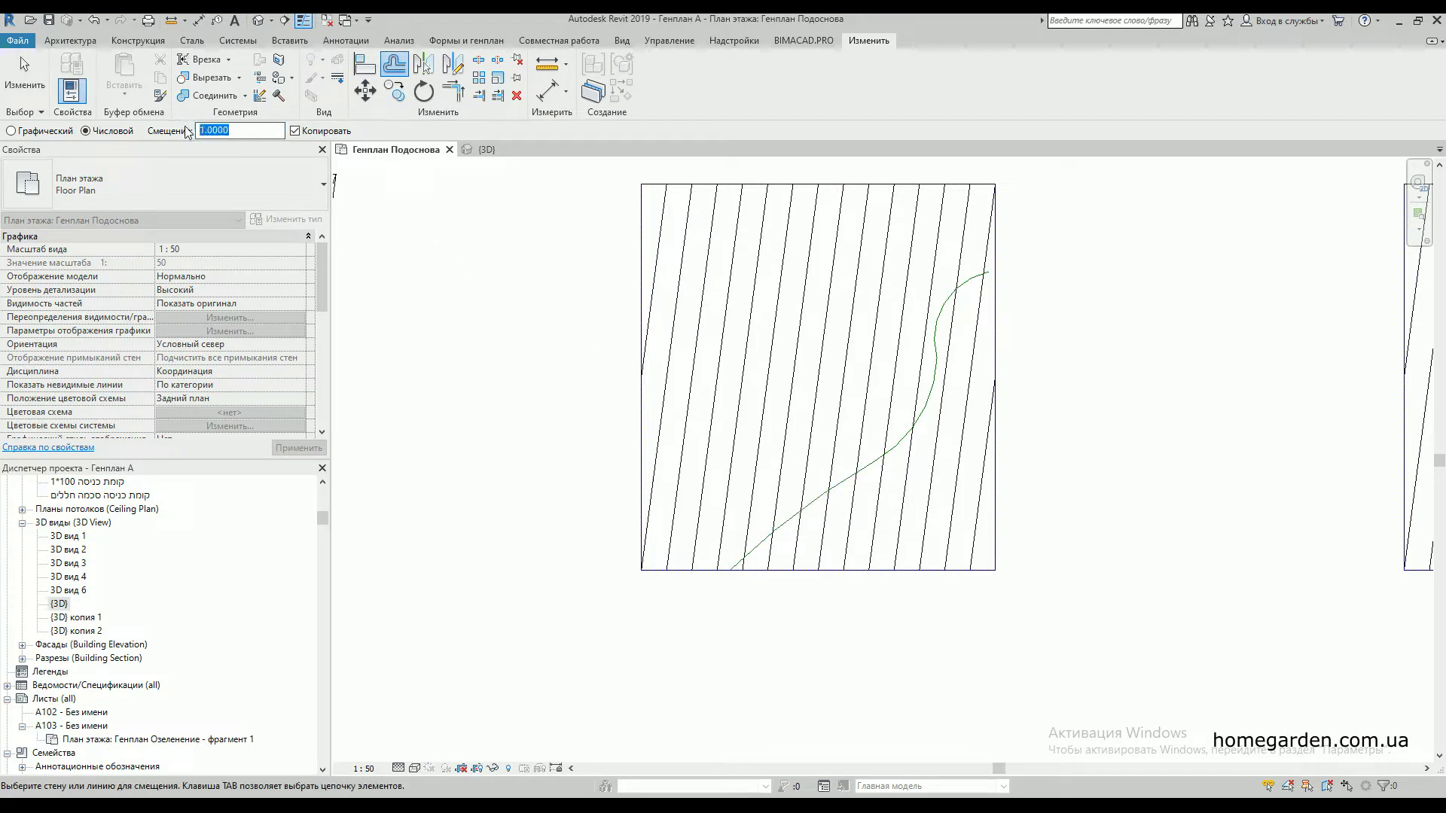
{"action": "type", "text": "5"}
{"action": "left_click", "coordinate": [782, 530]}
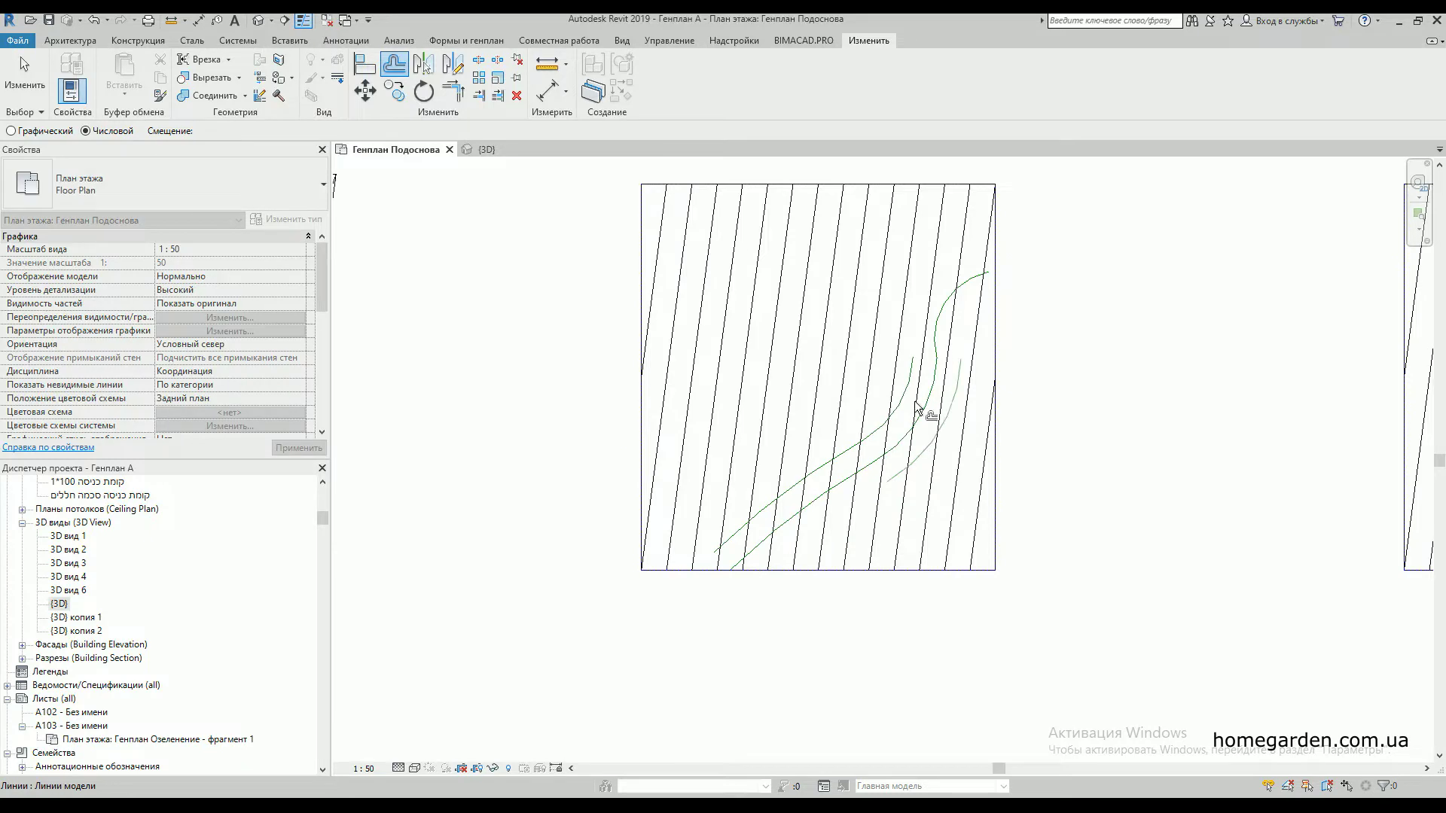
{"action": "left_click", "coordinate": [945, 295]}
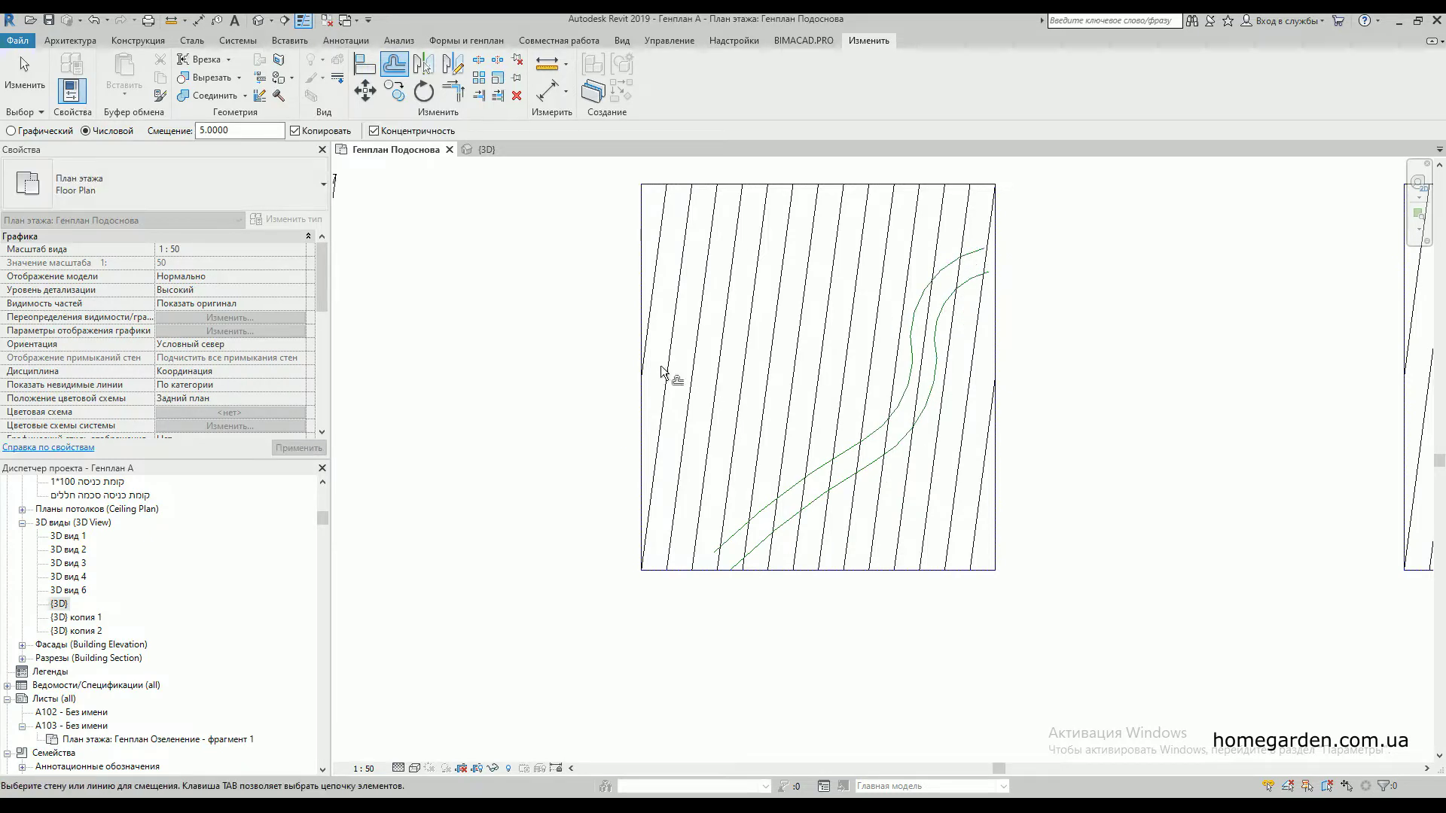
- Add a third contour by offsetting a copy of the second contour's arcs another 5.0000 in the same direction
{"action": "left_click", "coordinate": [768, 510]}
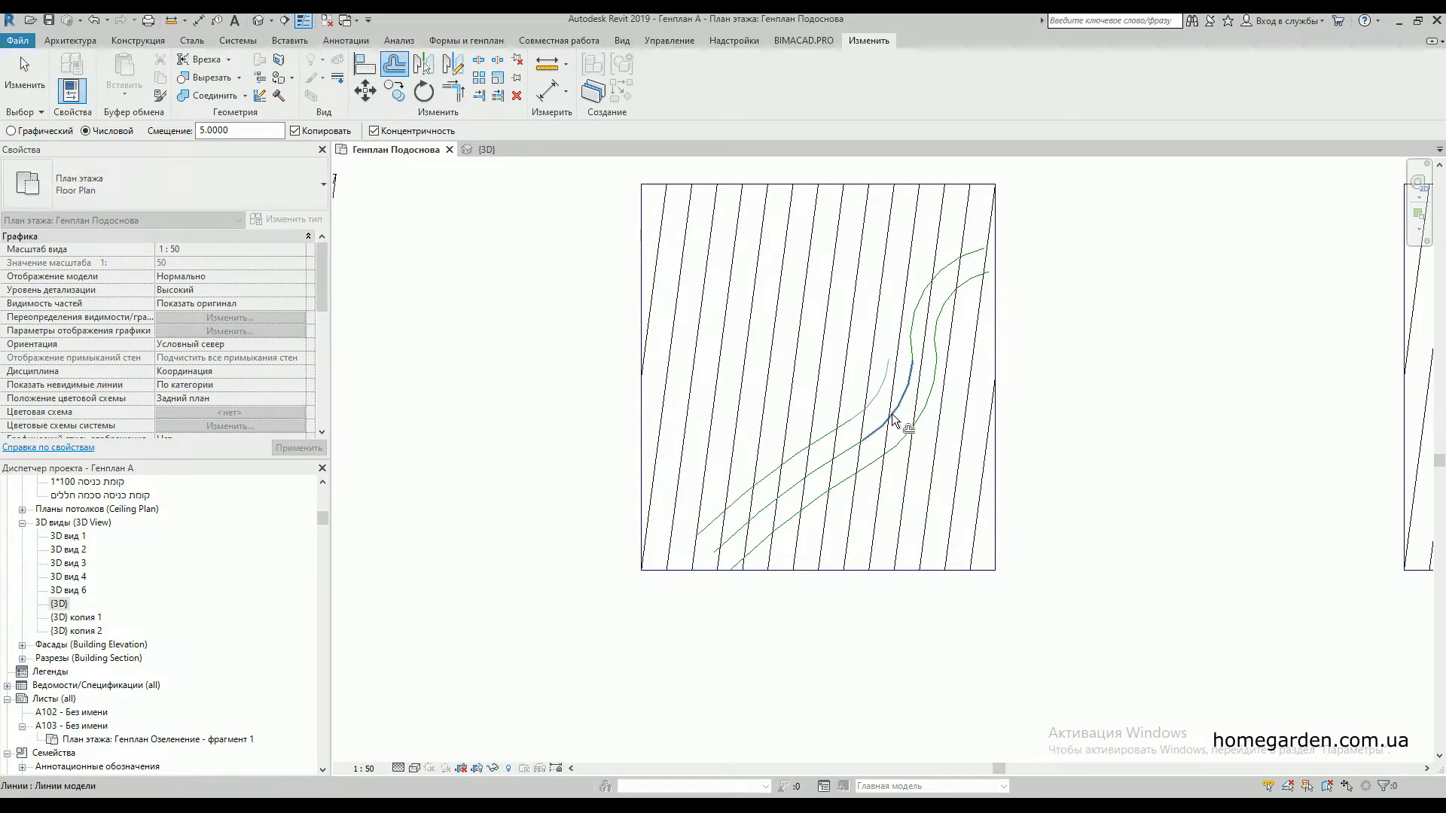
{"action": "left_click", "coordinate": [922, 315]}
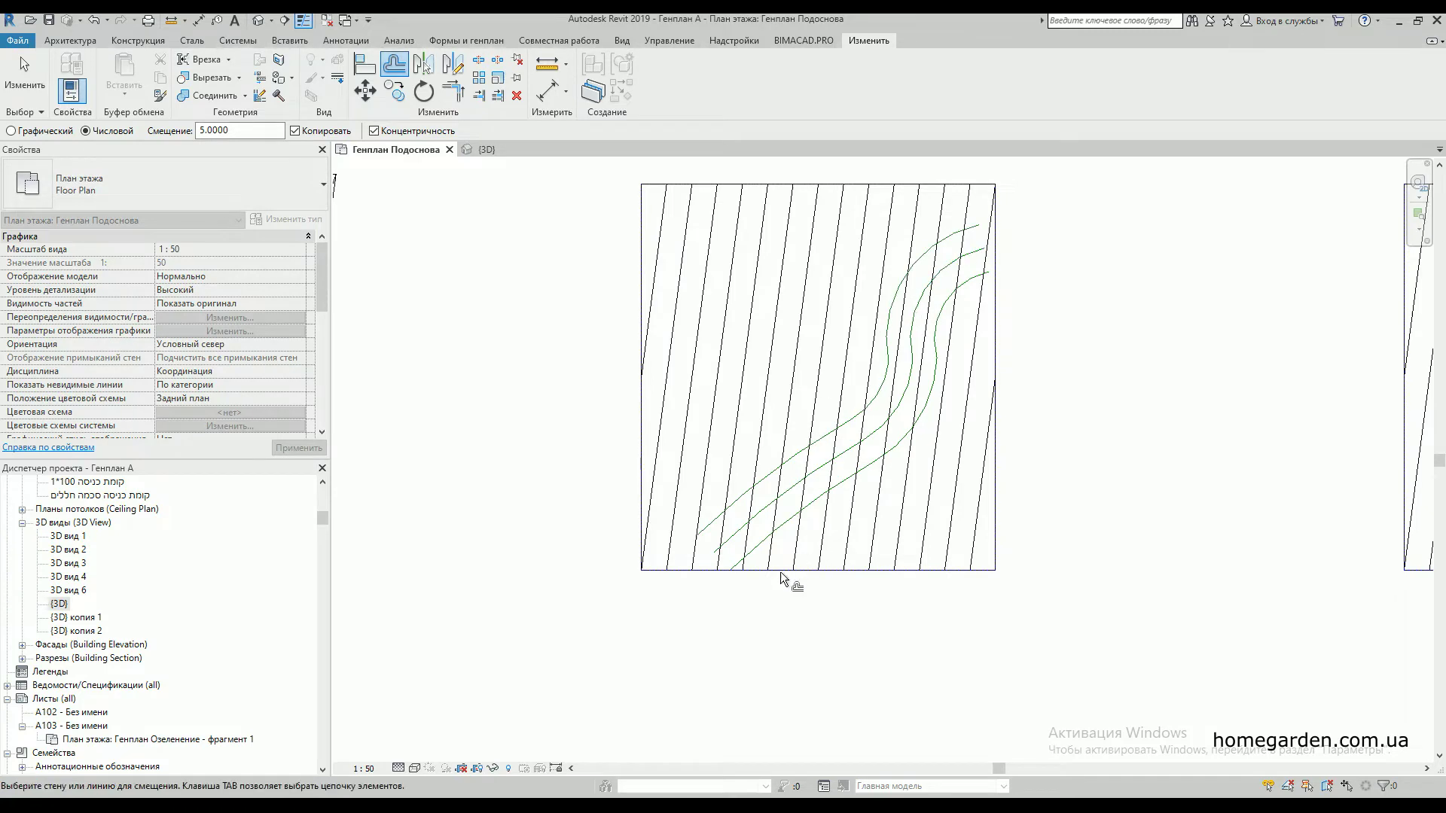
{"action": "scroll", "coordinate": [792, 572], "scroll_direction": "up", "scroll_amount": 3}
{"action": "key", "text": "Escape"}
- Extend the lower ends of the two offset contours to the bottom edge of the sample surface
{"action": "left_click", "coordinate": [635, 510]}
{"action": "left_click_drag", "start_coordinate": [635, 510], "coordinate": [570, 572]}
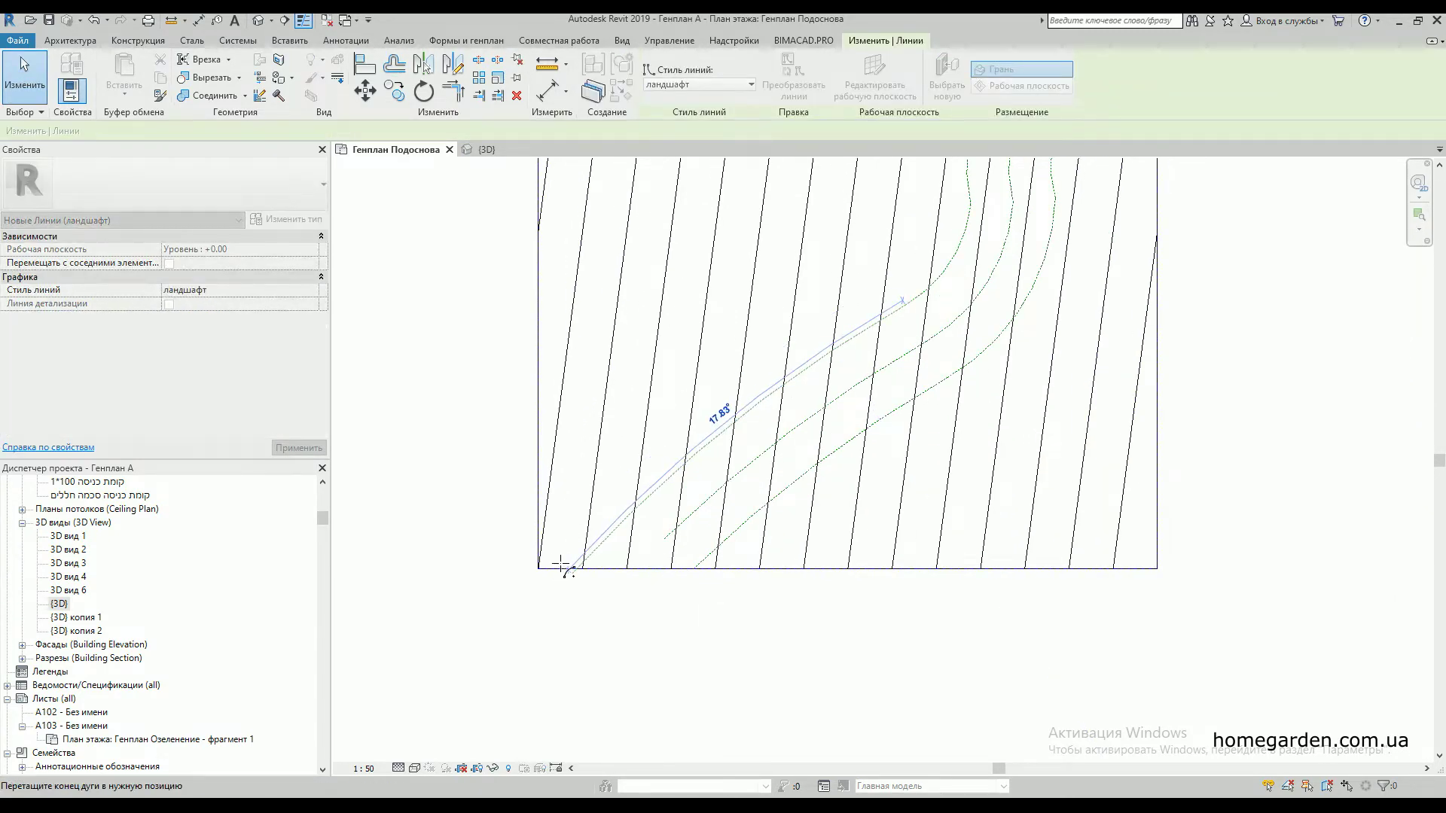
{"action": "left_click", "coordinate": [673, 530]}
{"action": "left_click_drag", "start_coordinate": [664, 538], "coordinate": [632, 570]}
- Extend the upper ends of the three contours to the right edge of the sample surface
{"action": "scroll", "coordinate": [643, 565], "scroll_direction": "down", "scroll_amount": 3}
{"action": "scroll", "coordinate": [903, 292], "scroll_direction": "up", "scroll_amount": 2}
{"action": "scroll", "coordinate": [904, 292], "scroll_direction": "up", "scroll_amount": 2}
{"action": "left_click", "coordinate": [787, 340]}
{"action": "left_click_drag", "start_coordinate": [840, 330], "coordinate": [845, 484]}
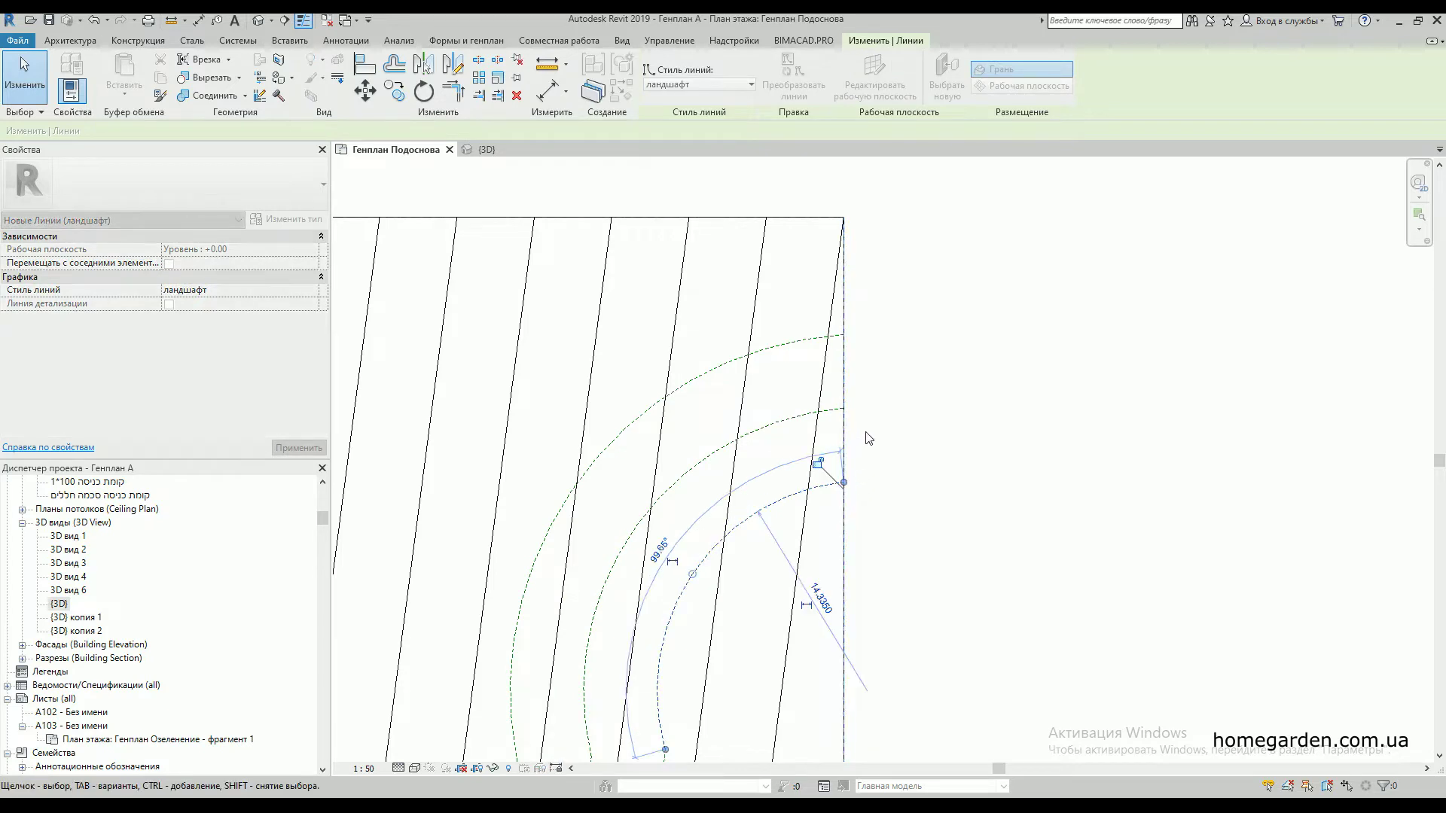
{"action": "scroll", "coordinate": [870, 418], "scroll_direction": "down", "scroll_amount": 4}
{"action": "middle_click_drag", "start_coordinate": [933, 409], "coordinate": [925, 334]}
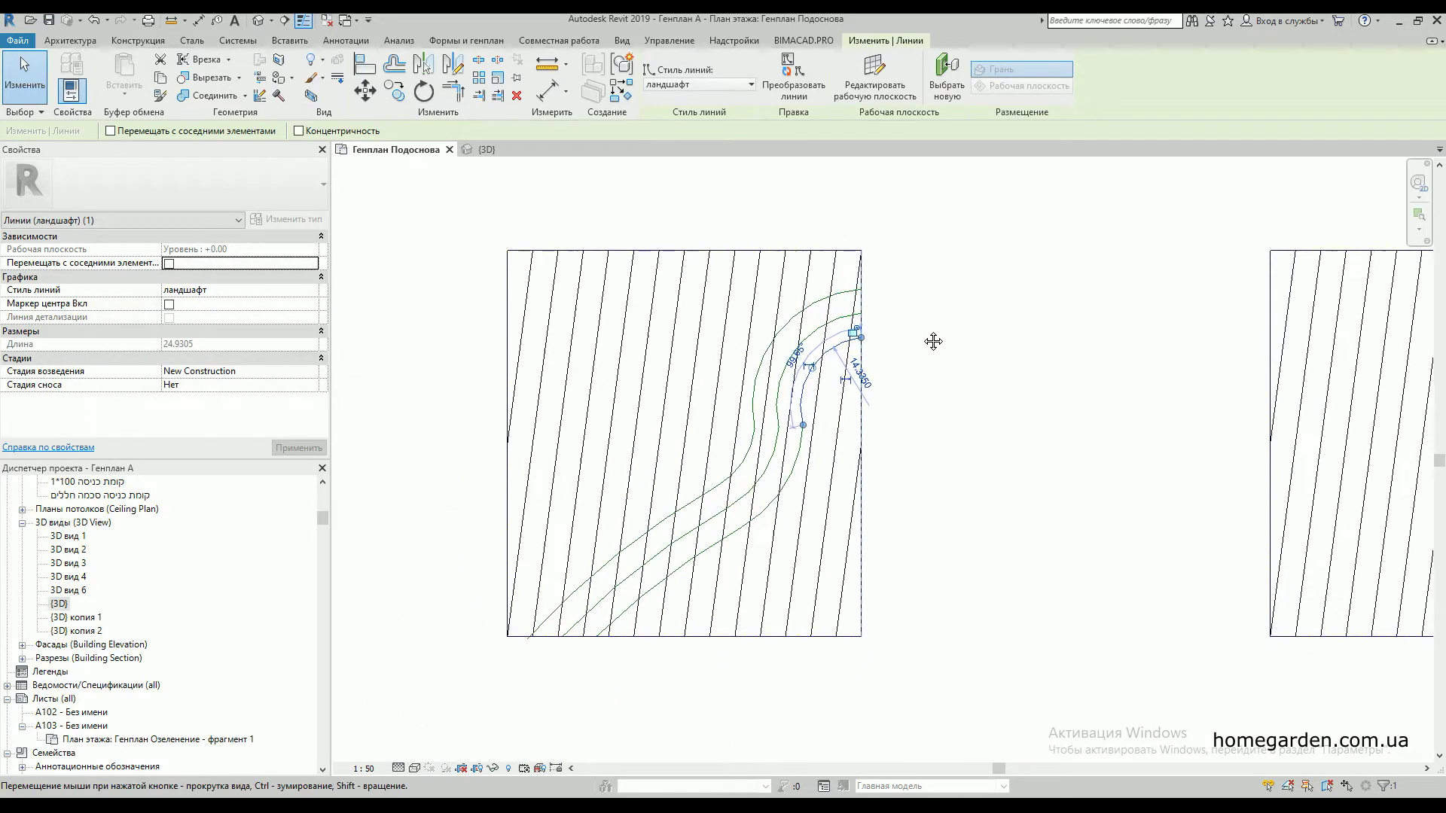
- Compare the three drawn contours in the Генплан Подоснова plan with the site terrain's contours in the {3D} view
{"action": "middle_click_drag", "start_coordinate": [673, 646], "coordinate": [636, 567]}
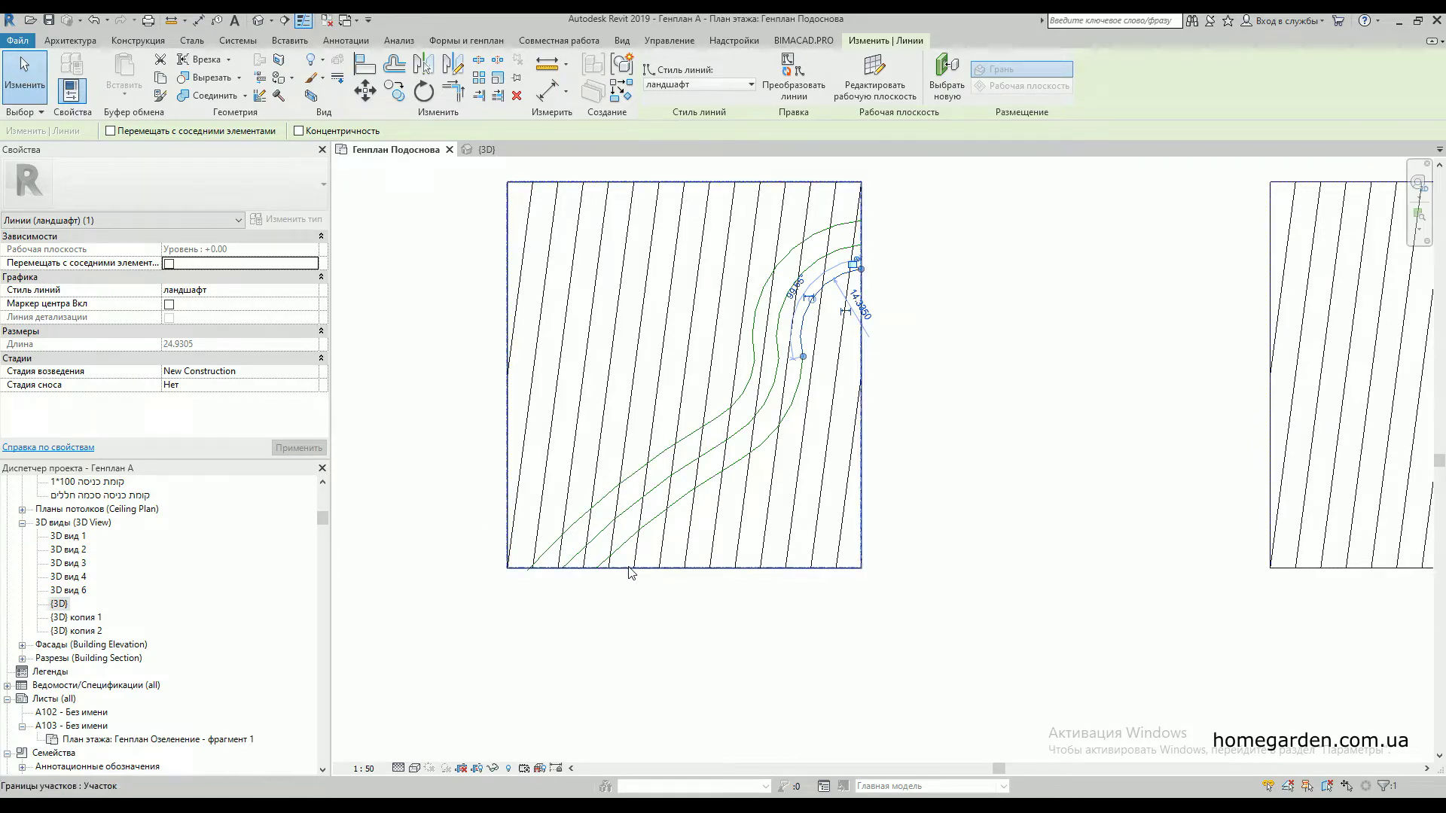
{"action": "scroll", "coordinate": [542, 497], "scroll_direction": "down", "scroll_amount": 5}
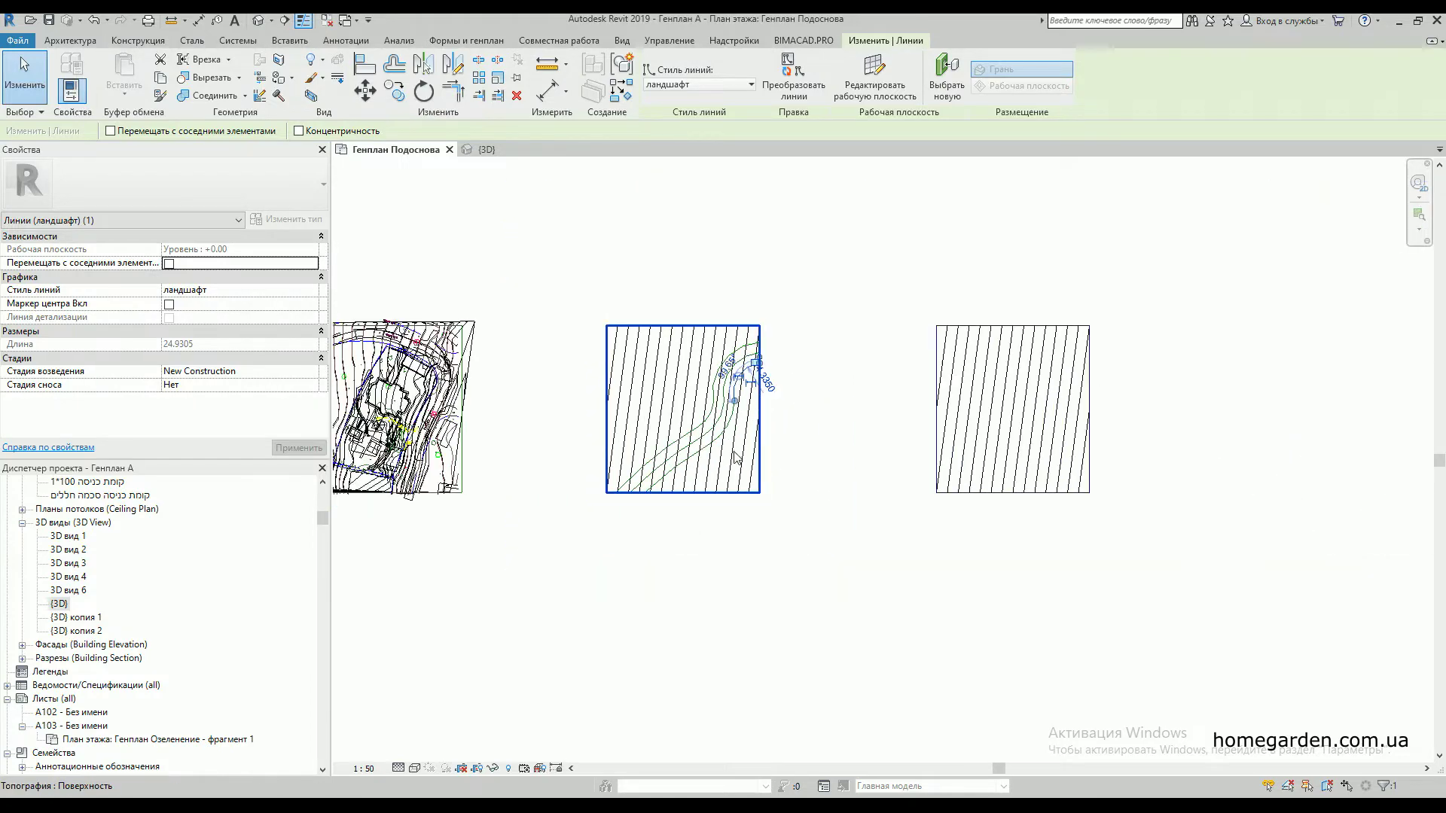
{"action": "scroll", "coordinate": [493, 421], "scroll_direction": "up", "scroll_amount": 2}
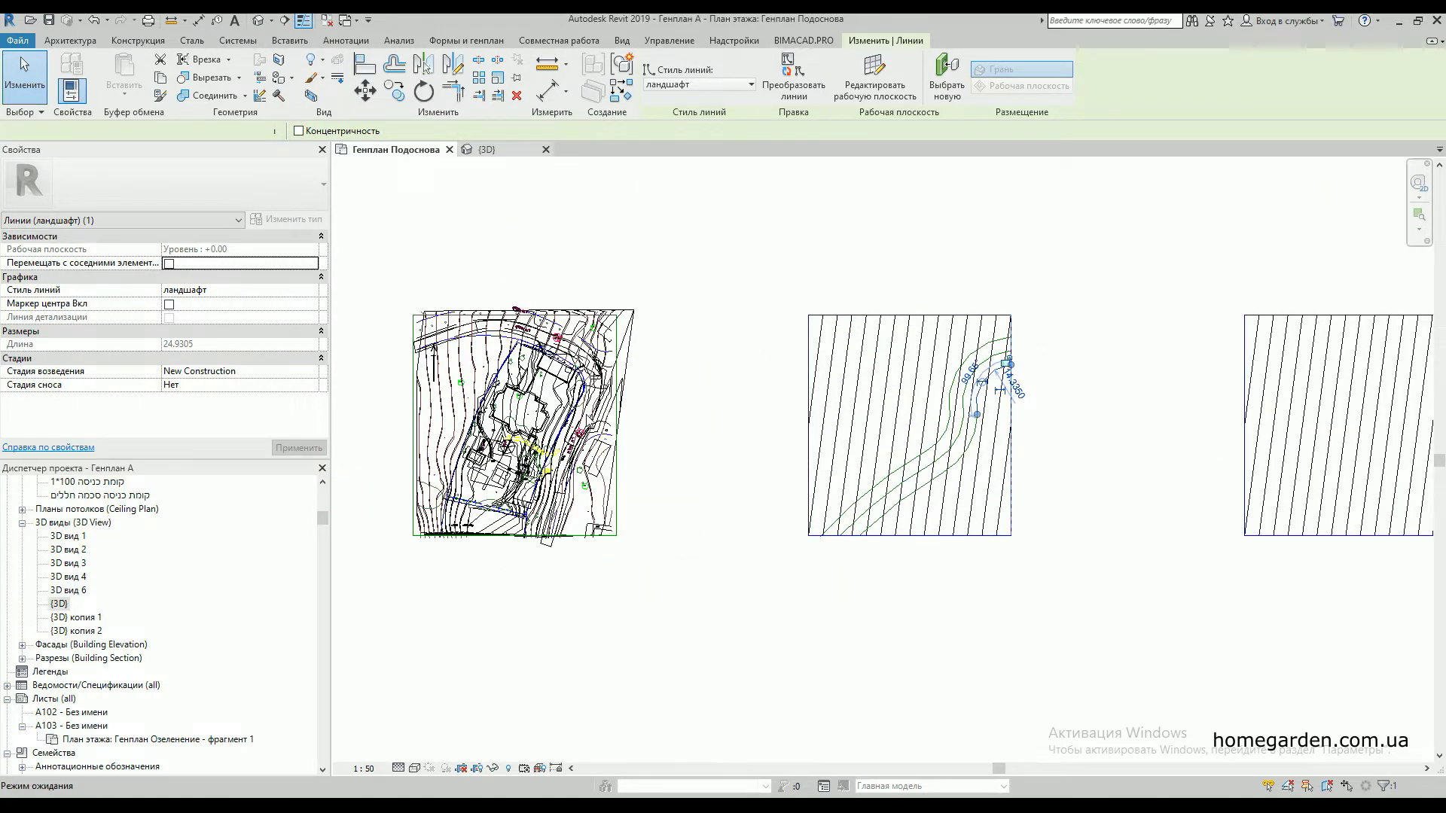
{"action": "left_click", "coordinate": [495, 149]}
{"action": "scroll", "coordinate": [614, 459], "scroll_direction": "up", "scroll_amount": 3}
{"action": "scroll", "coordinate": [625, 472], "scroll_direction": "down", "scroll_amount": 3}
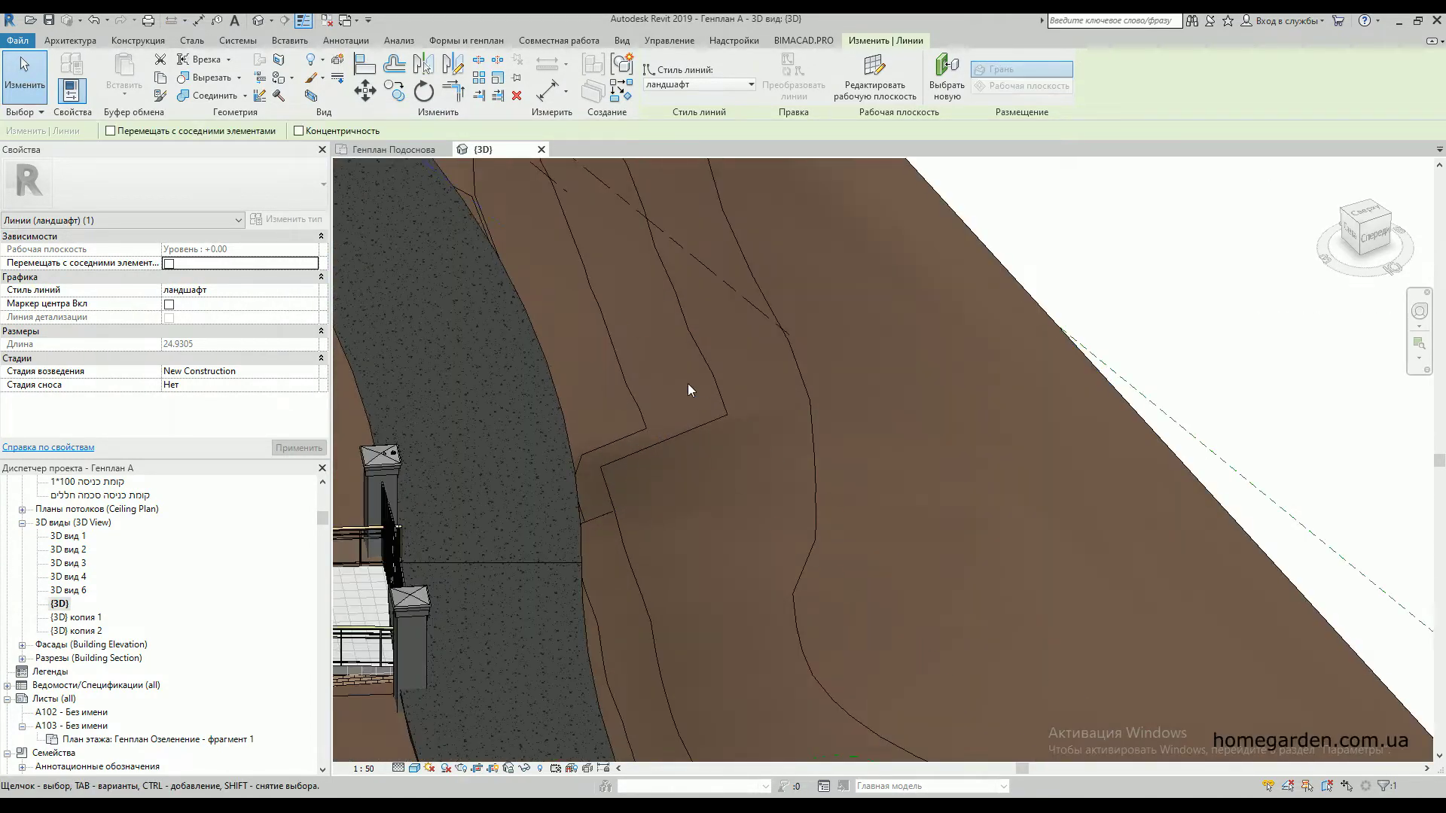
{"action": "left_click", "coordinate": [399, 148]}
{"action": "scroll", "coordinate": [734, 447], "scroll_direction": "up", "scroll_amount": 4}
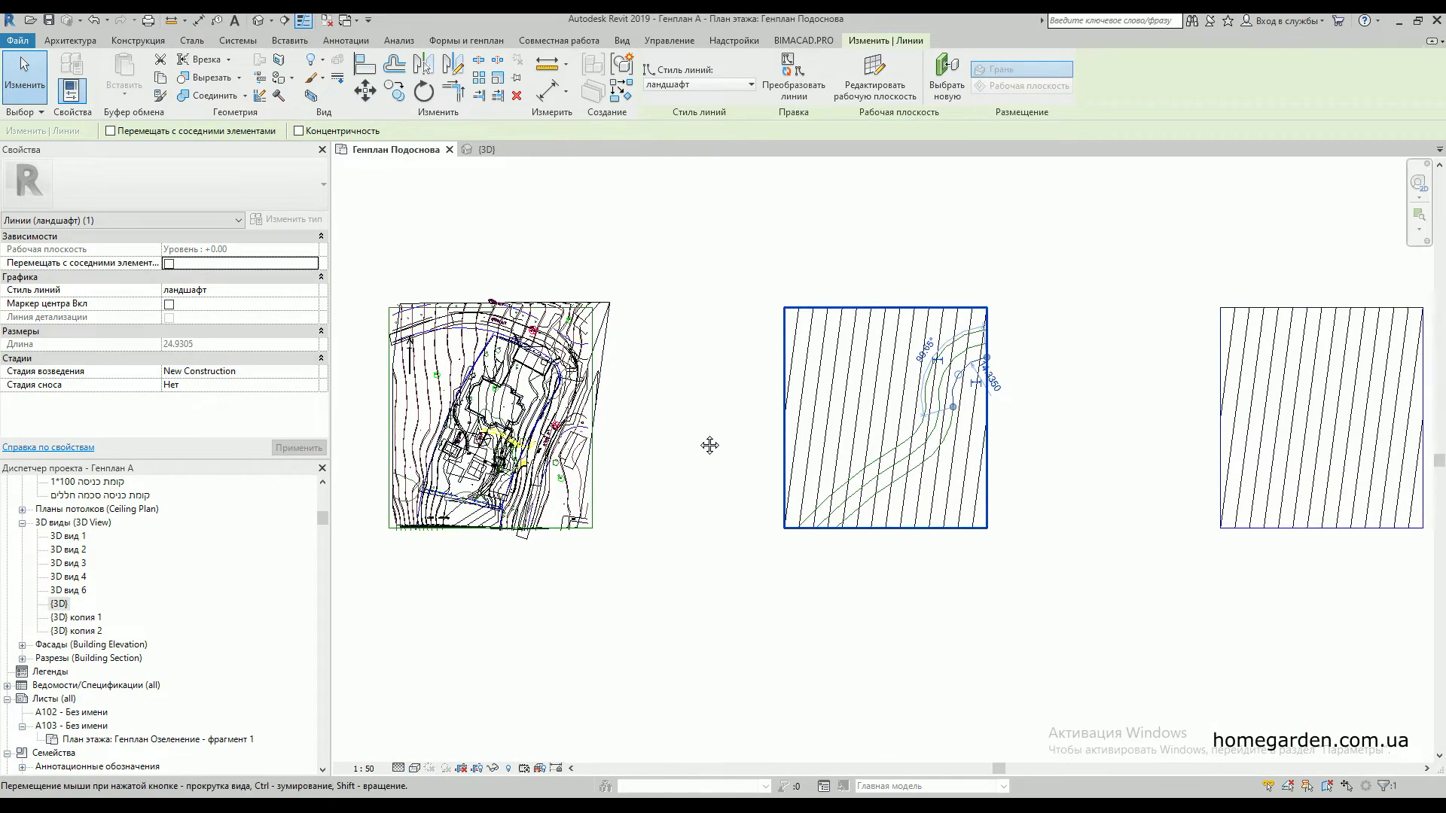
{"action": "key", "text": "Escape"}
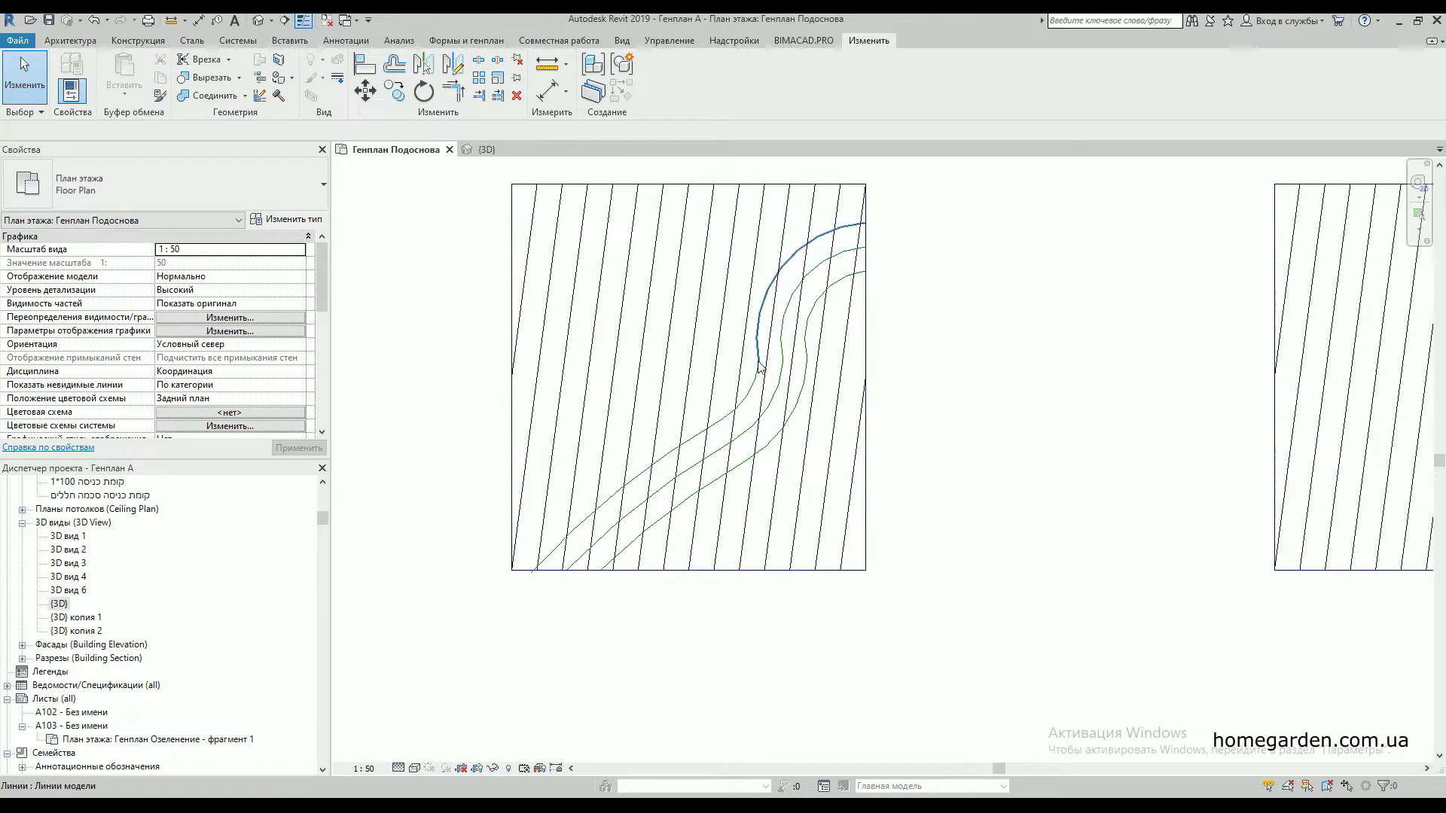
- Start a new toposurface and place 800.0000 points at the sample area's lower-right corner and the lowest contour's bottom end
{"action": "scroll", "coordinate": [605, 576], "scroll_direction": "up", "scroll_amount": 2}
{"action": "scroll", "coordinate": [606, 578], "scroll_direction": "up", "scroll_amount": 2}
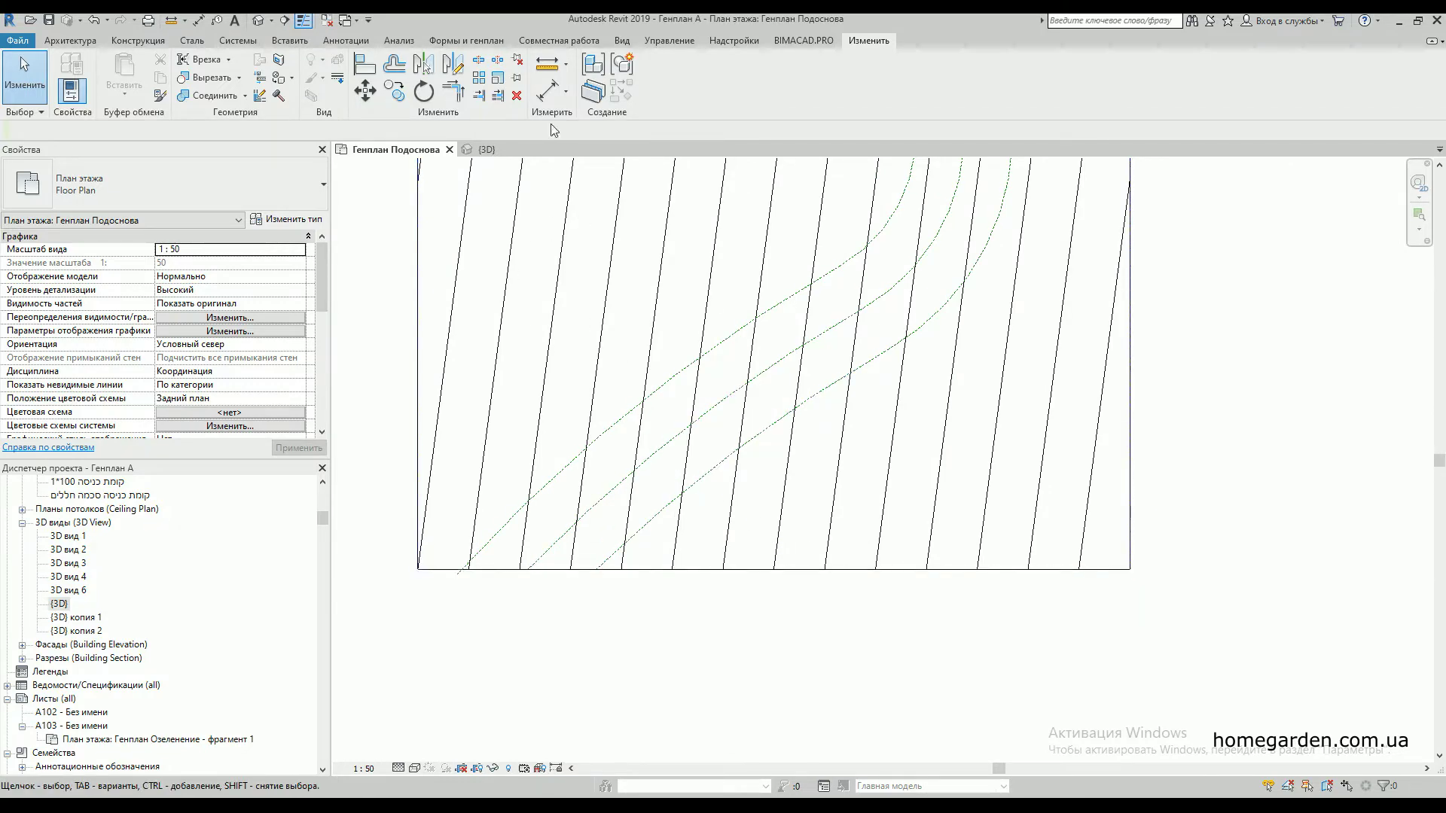
{"action": "left_click", "coordinate": [448, 41]}
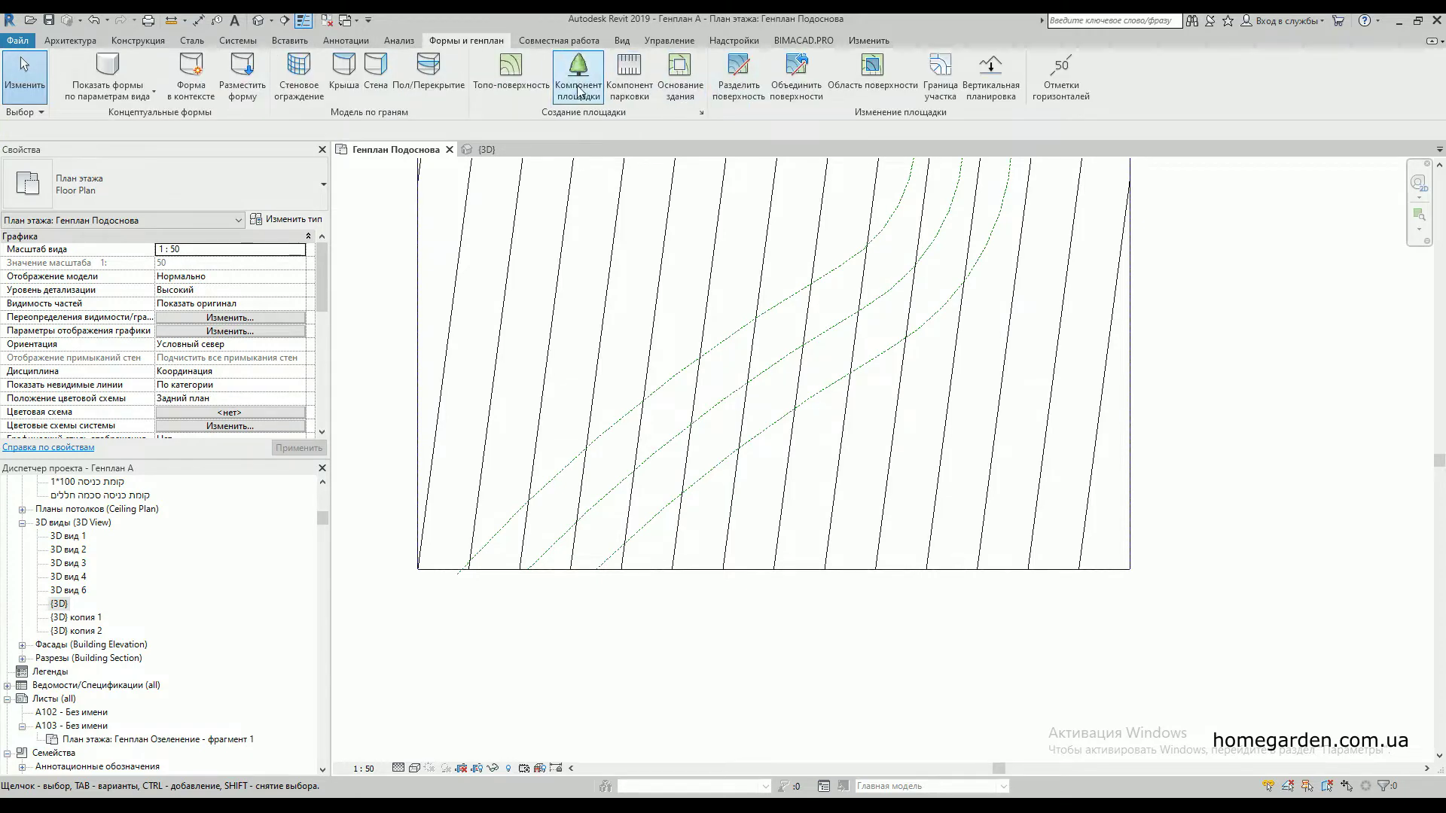
{"action": "left_click", "coordinate": [517, 88]}
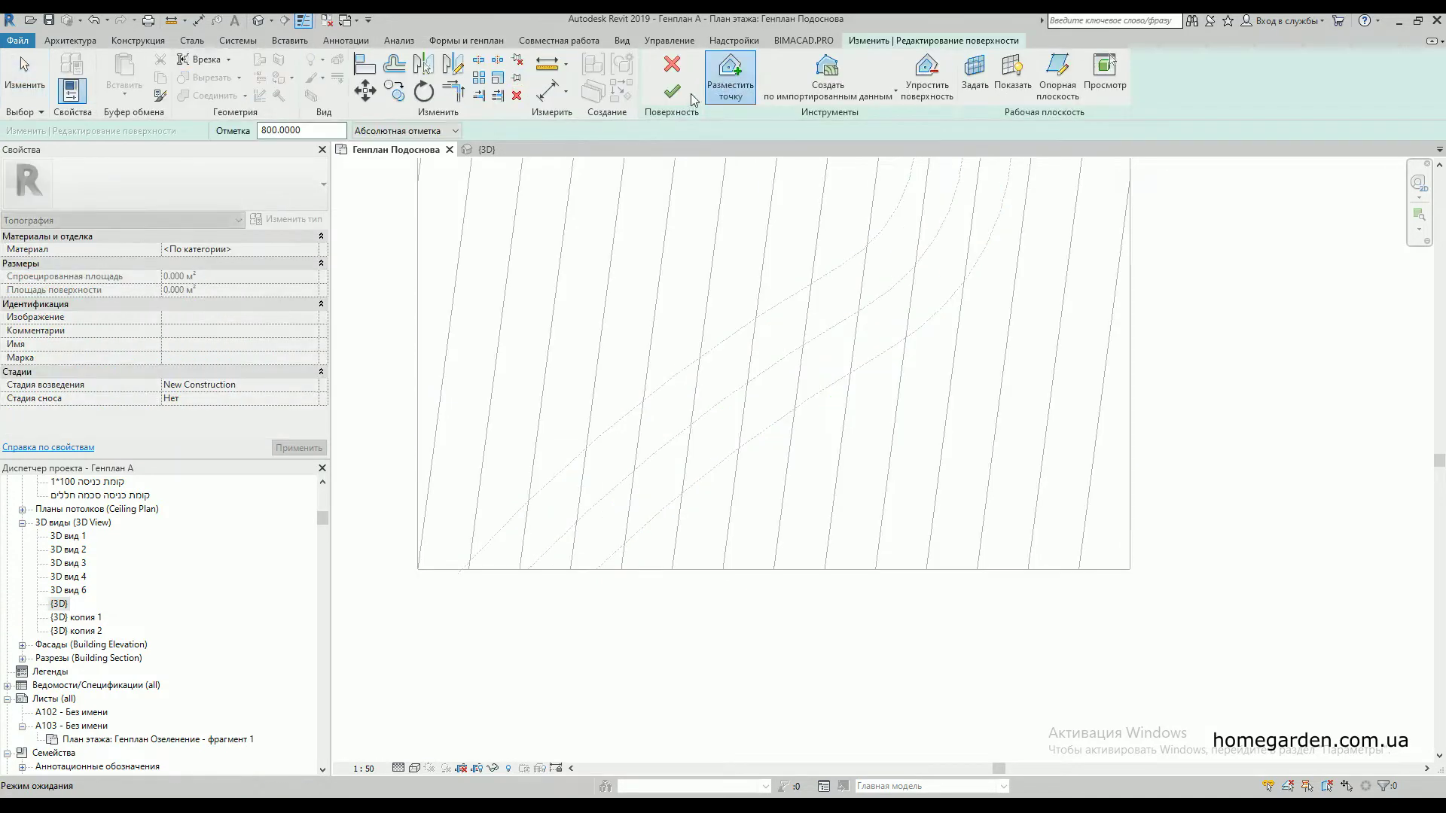
{"action": "left_click", "coordinate": [727, 97]}
{"action": "left_click", "coordinate": [721, 308]}
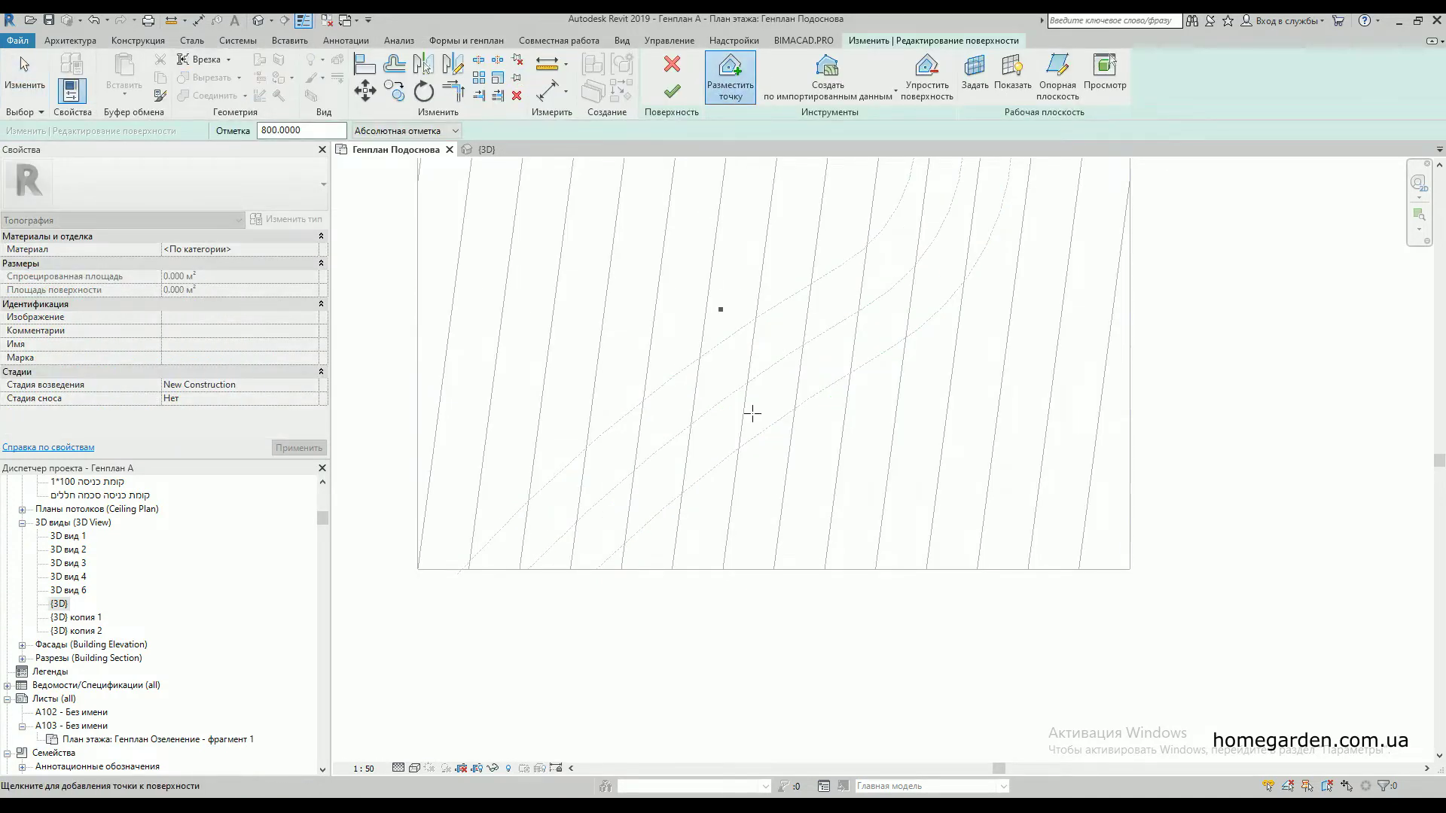
{"action": "left_click", "coordinate": [1129, 569]}
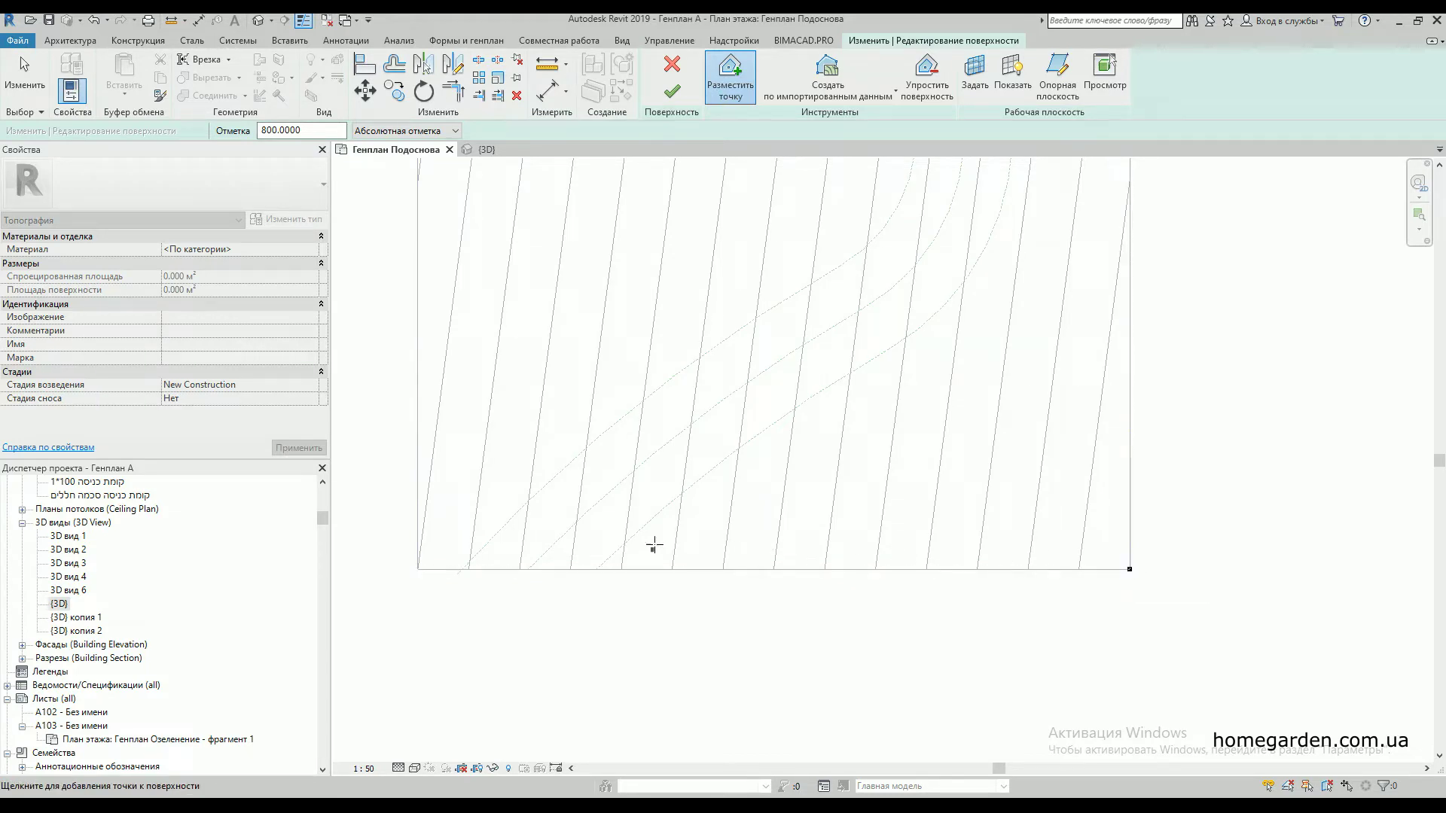
{"action": "left_click", "coordinate": [596, 569]}
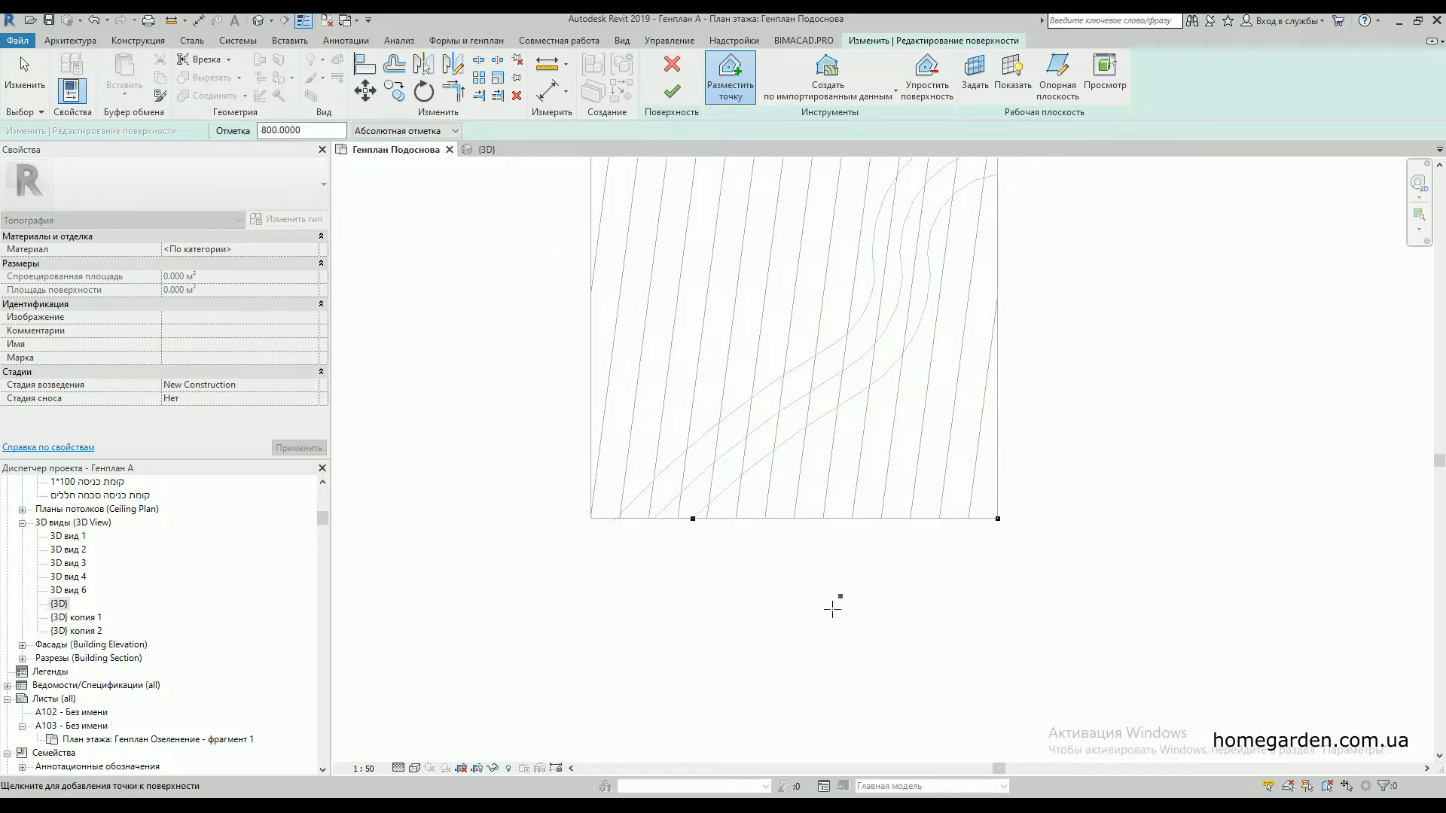
- Leave point placement and check the elevation of the surface point at the sample area's lower-right corner
{"action": "left_click", "coordinate": [693, 542]}
{"action": "left_click", "coordinate": [907, 325]}
{"action": "scroll", "coordinate": [968, 506], "scroll_direction": "down", "scroll_amount": 1}
{"action": "scroll", "coordinate": [978, 510], "scroll_direction": "up", "scroll_amount": 2}
{"action": "key", "text": "Escape"}
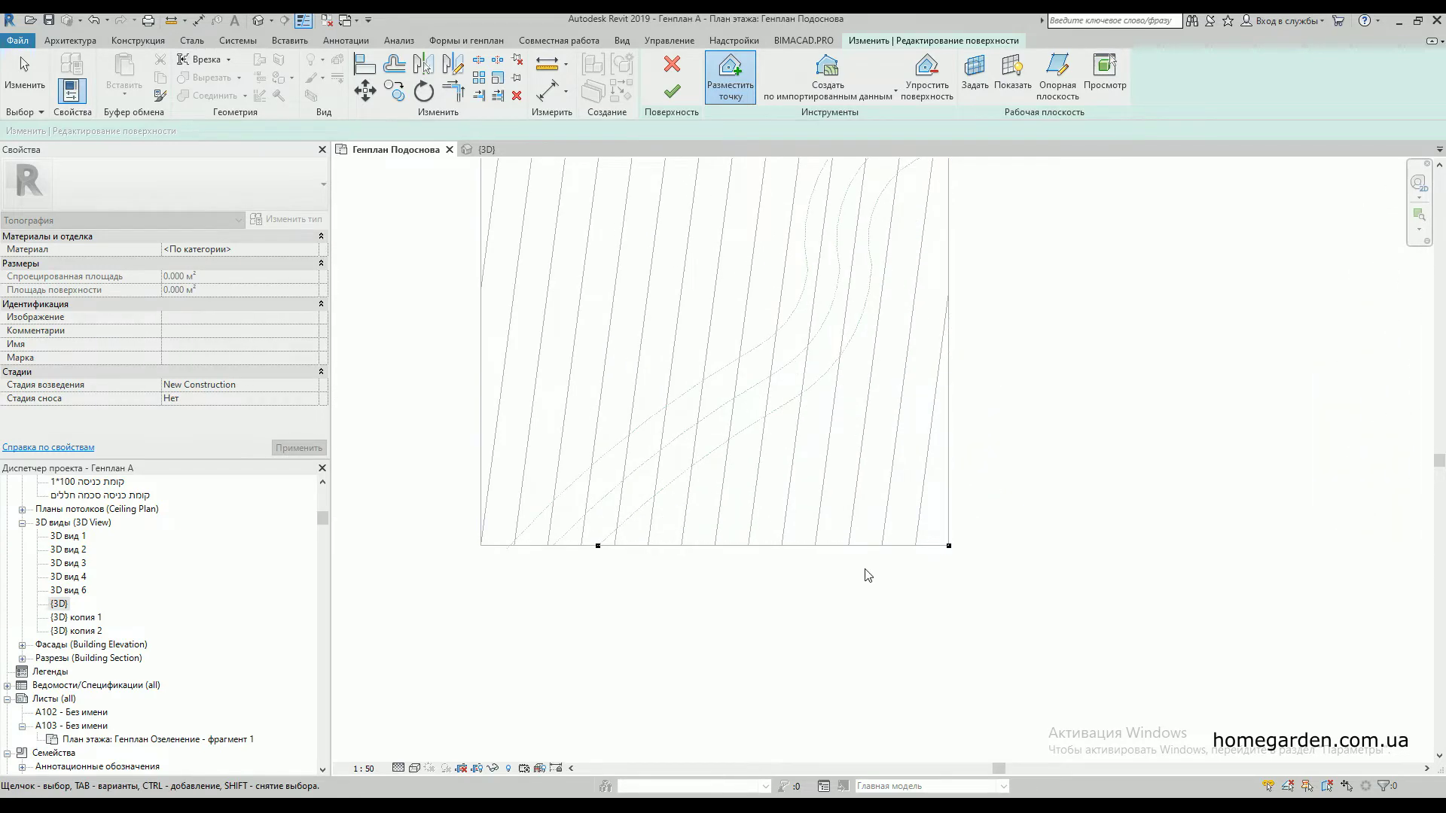
{"action": "scroll", "coordinate": [673, 540], "scroll_direction": "up", "scroll_amount": 2}
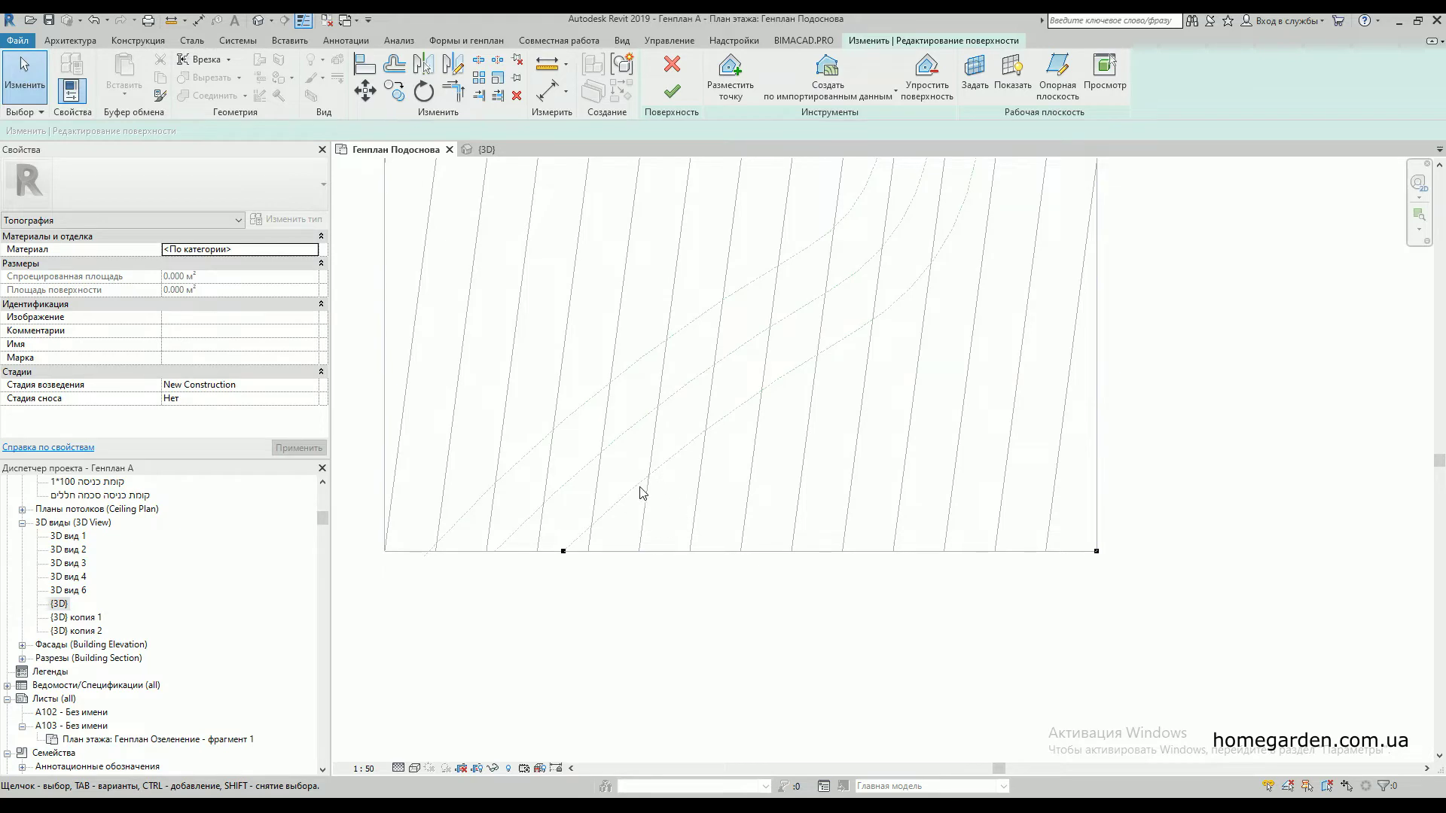
{"action": "left_click", "coordinate": [1095, 551]}
{"action": "scroll", "coordinate": [809, 576], "scroll_direction": "down", "scroll_amount": 1}
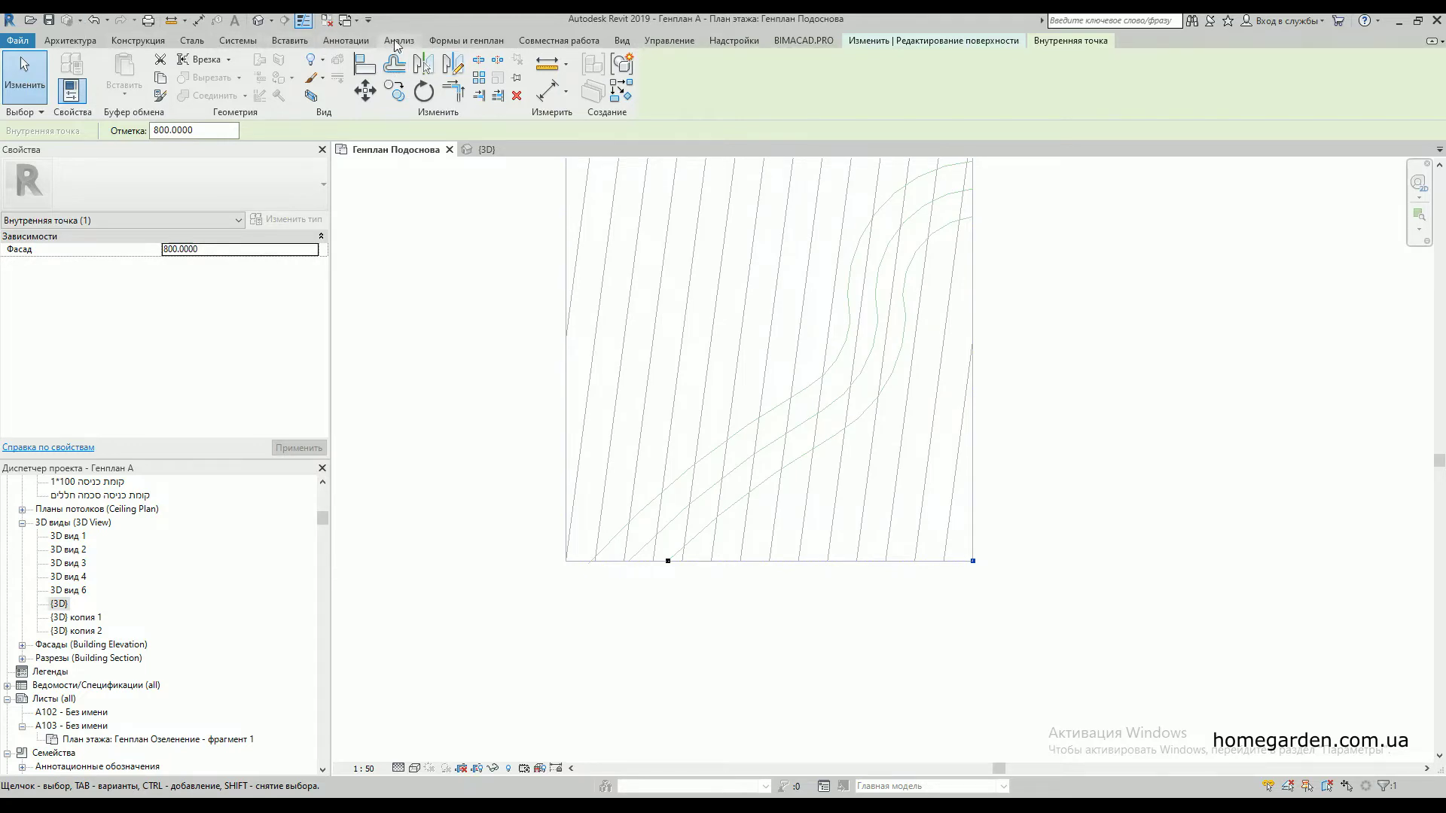
{"action": "left_click", "coordinate": [448, 41]}
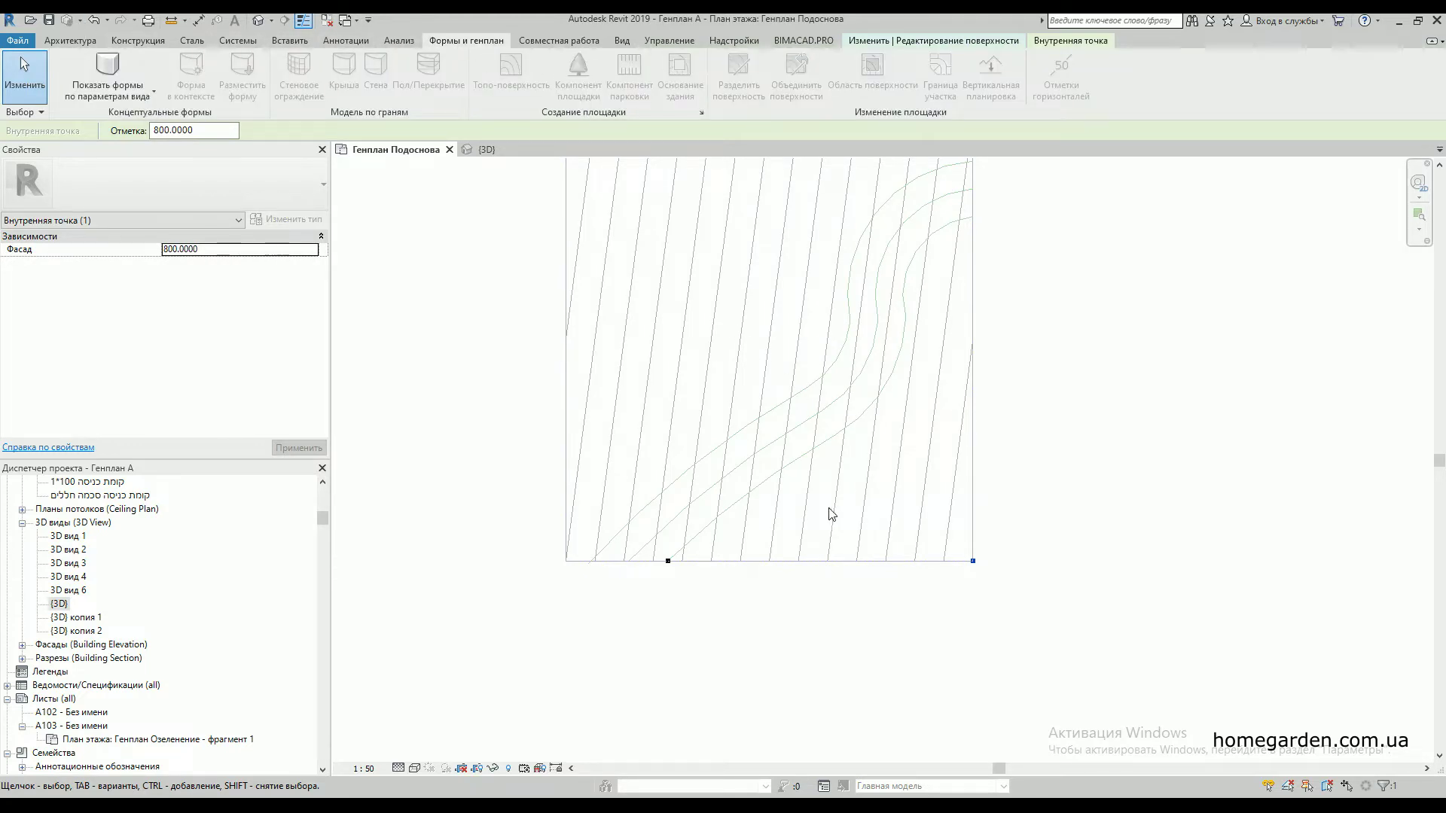
{"action": "key", "text": "Escape"}
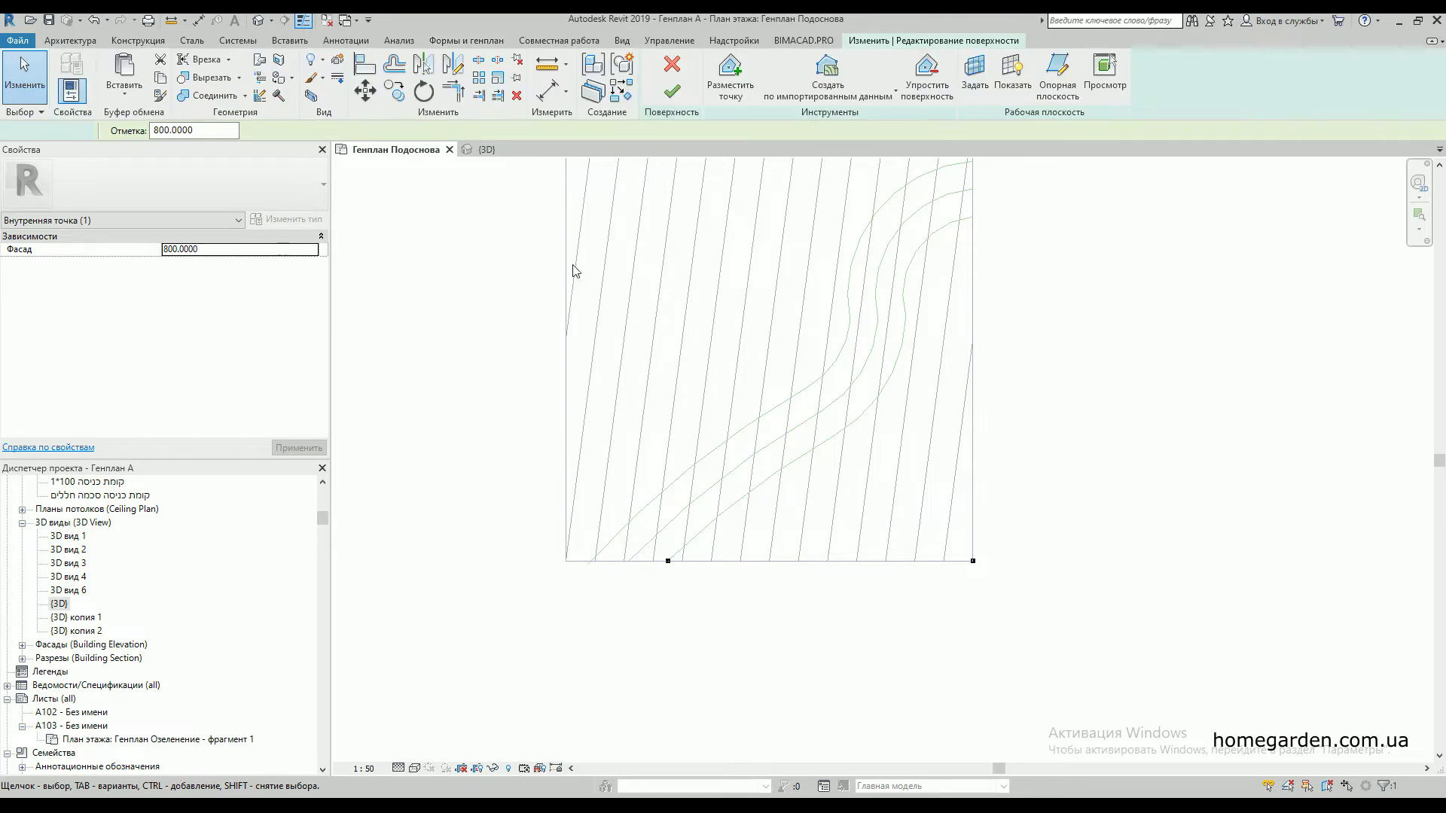
- Place an 800.0000 surface point where the lowest contour meets the sample area's right edge
{"action": "left_click", "coordinate": [742, 89]}
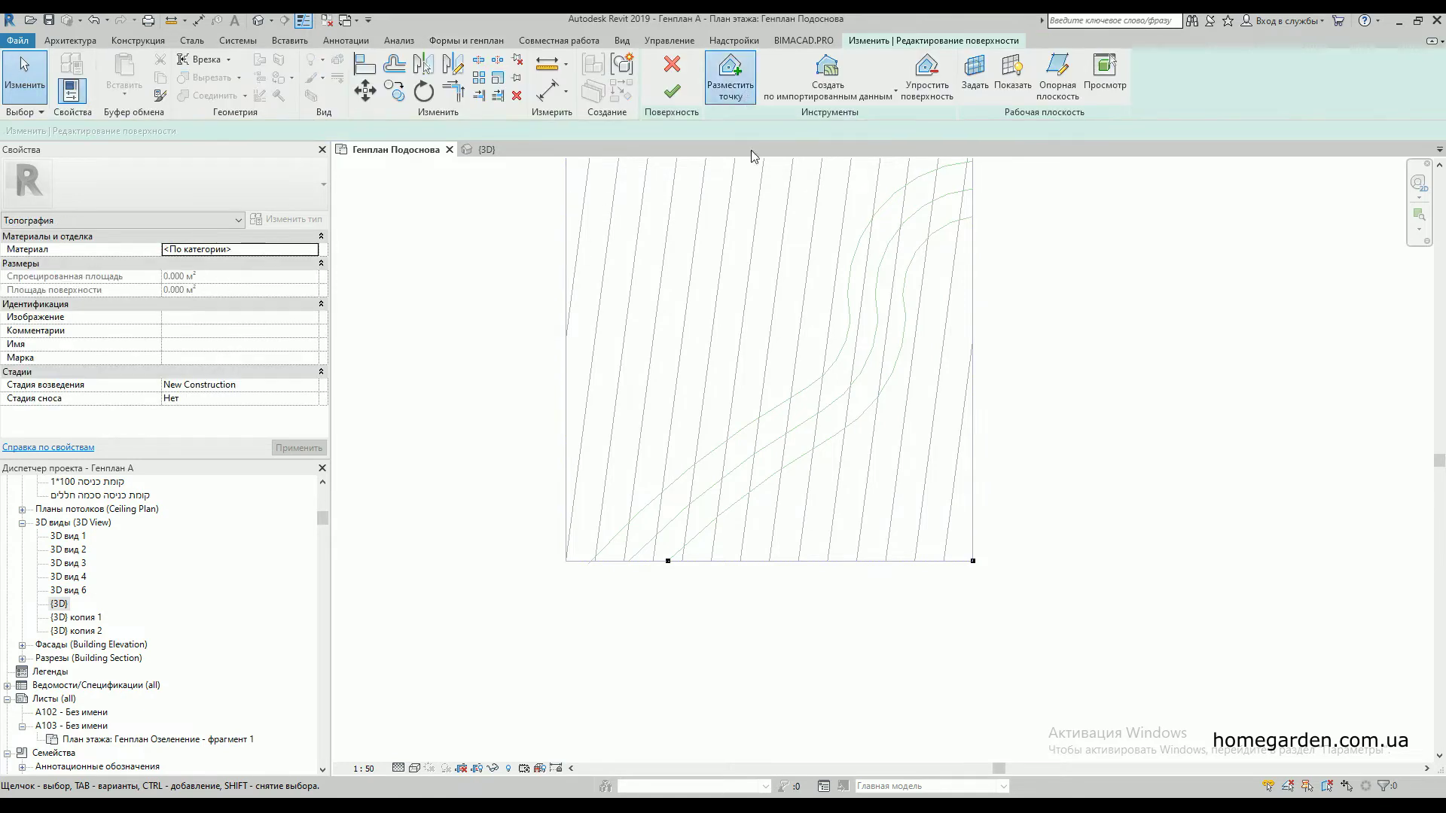
{"action": "left_click", "coordinate": [972, 217]}
{"action": "scroll", "coordinate": [874, 503], "scroll_direction": "down", "scroll_amount": 2}
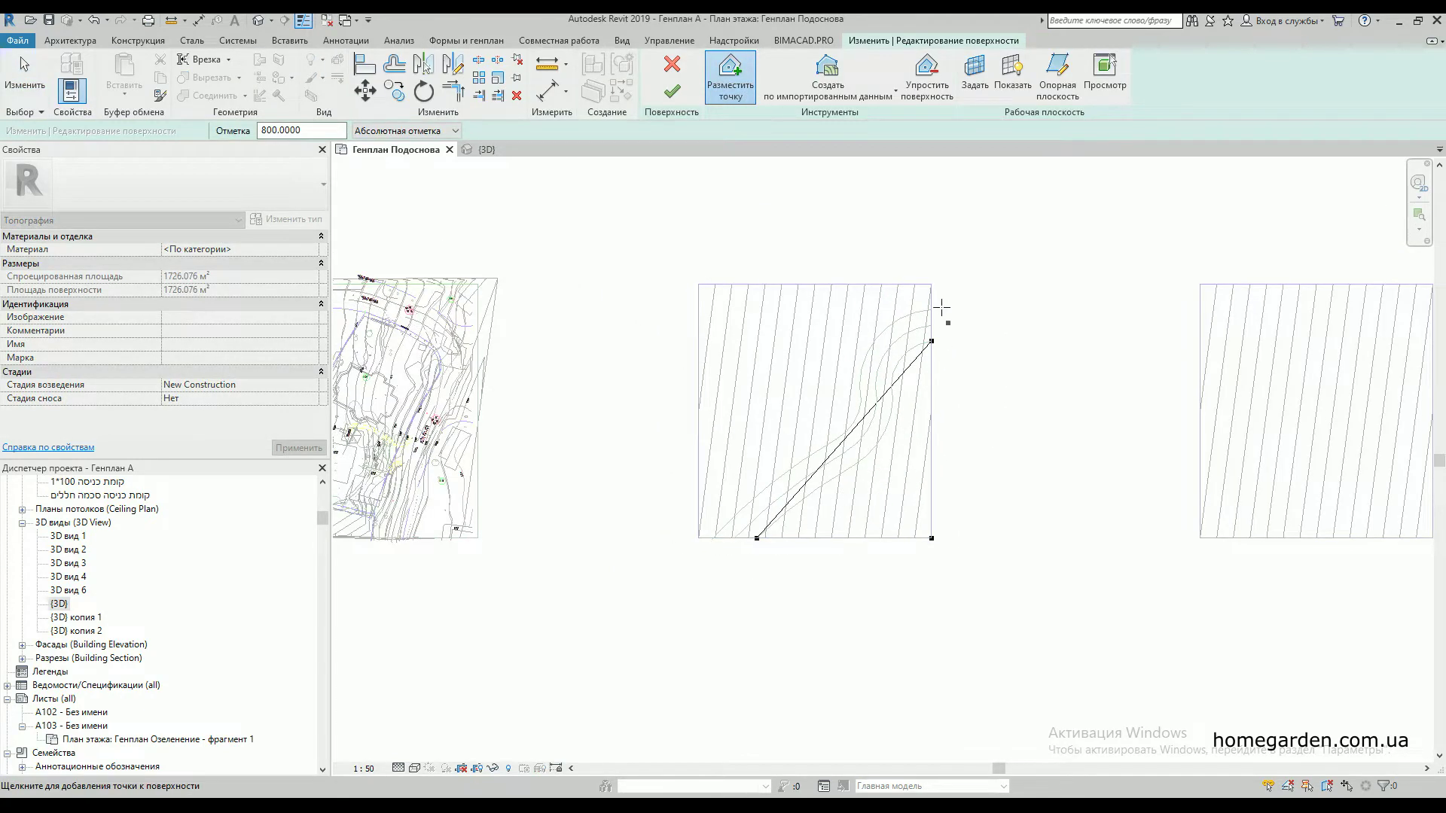
- Place points at the remaining corners of the sample area: upper-right at 800, upper-left at 799 and lower-left at 792
{"action": "scroll", "coordinate": [938, 313], "scroll_direction": "up", "scroll_amount": 2}
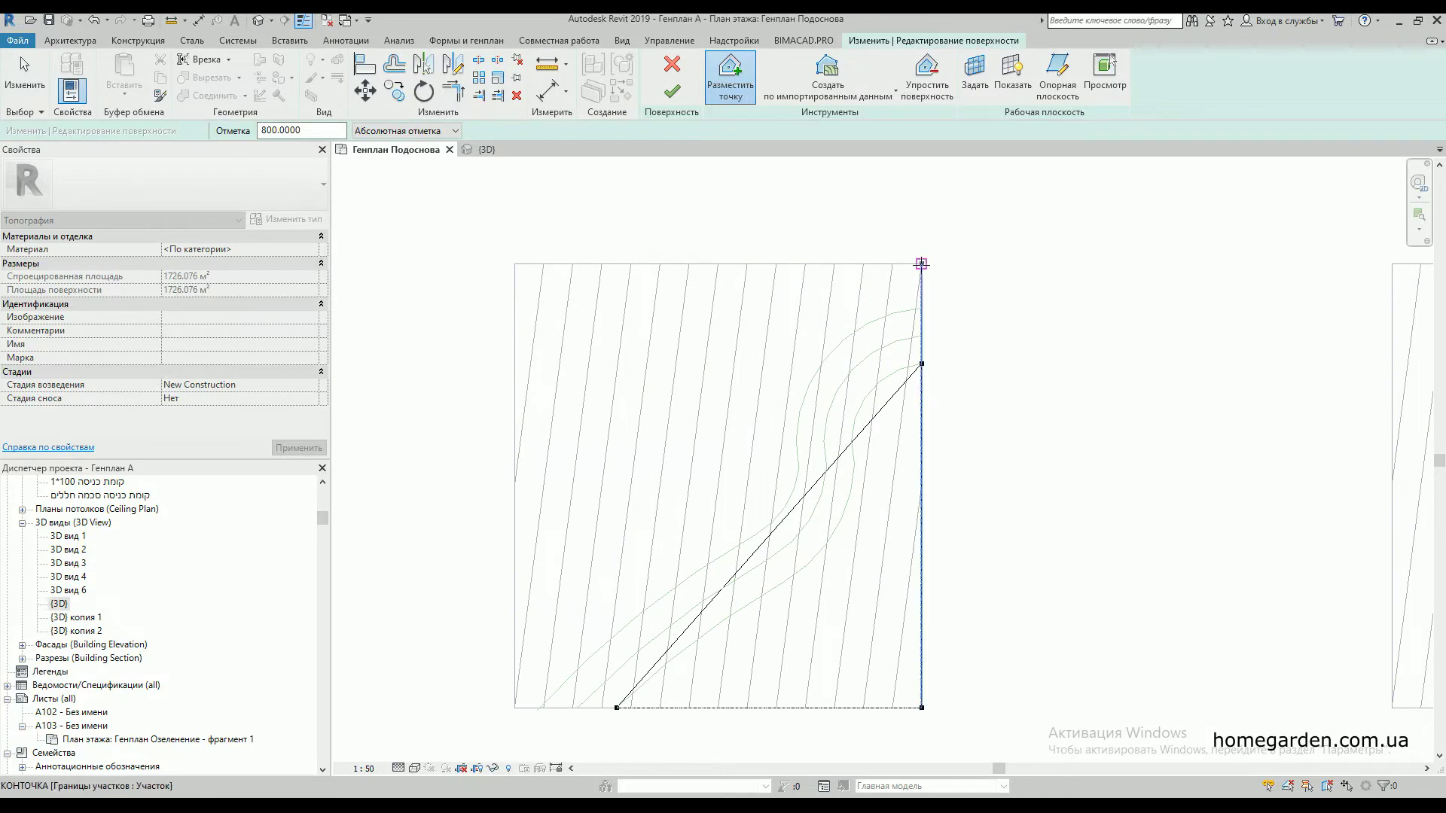
{"action": "left_click", "coordinate": [921, 264]}
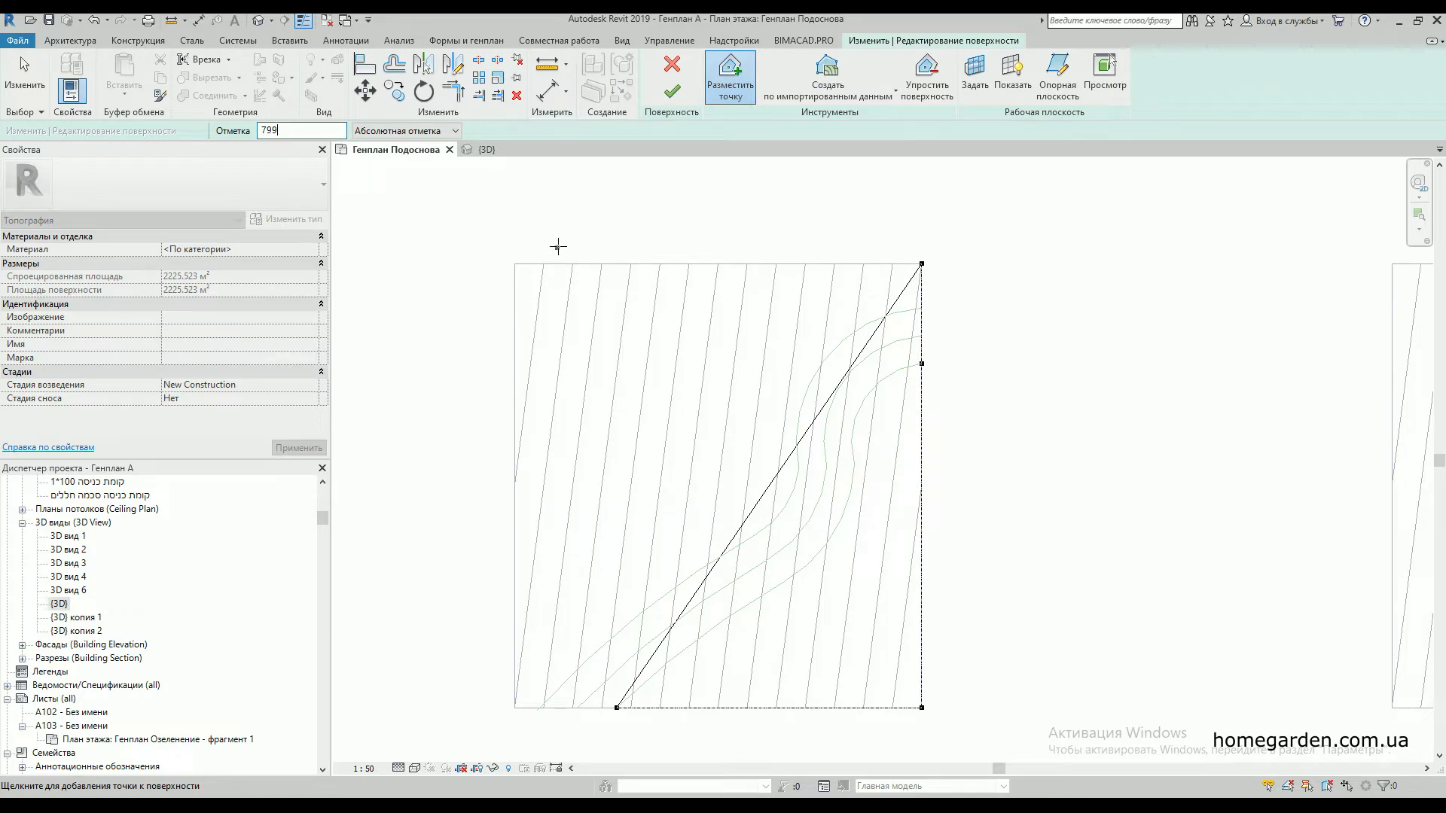
{"action": "left_click", "coordinate": [514, 264]}
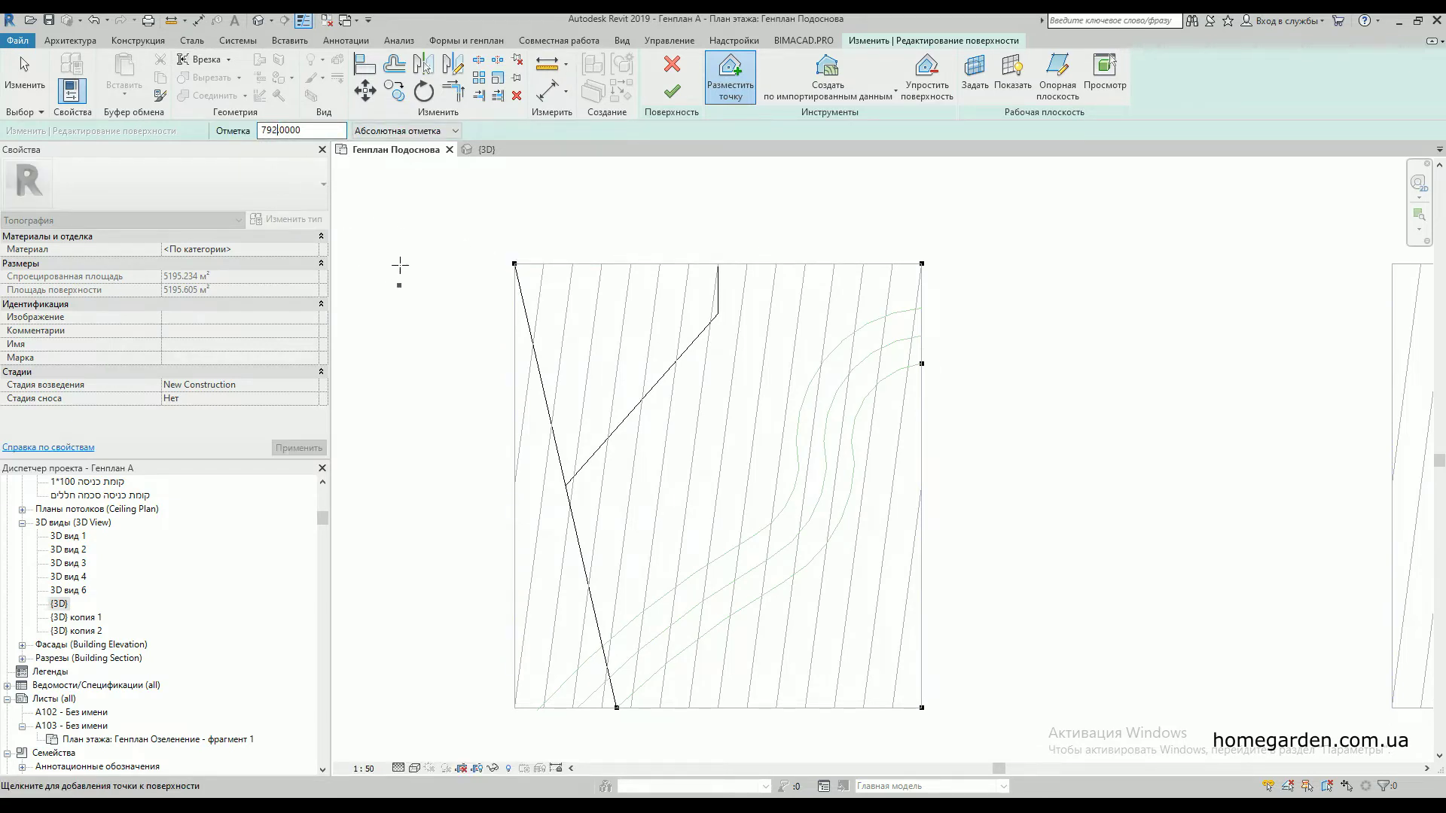
{"action": "left_click", "coordinate": [513, 705]}
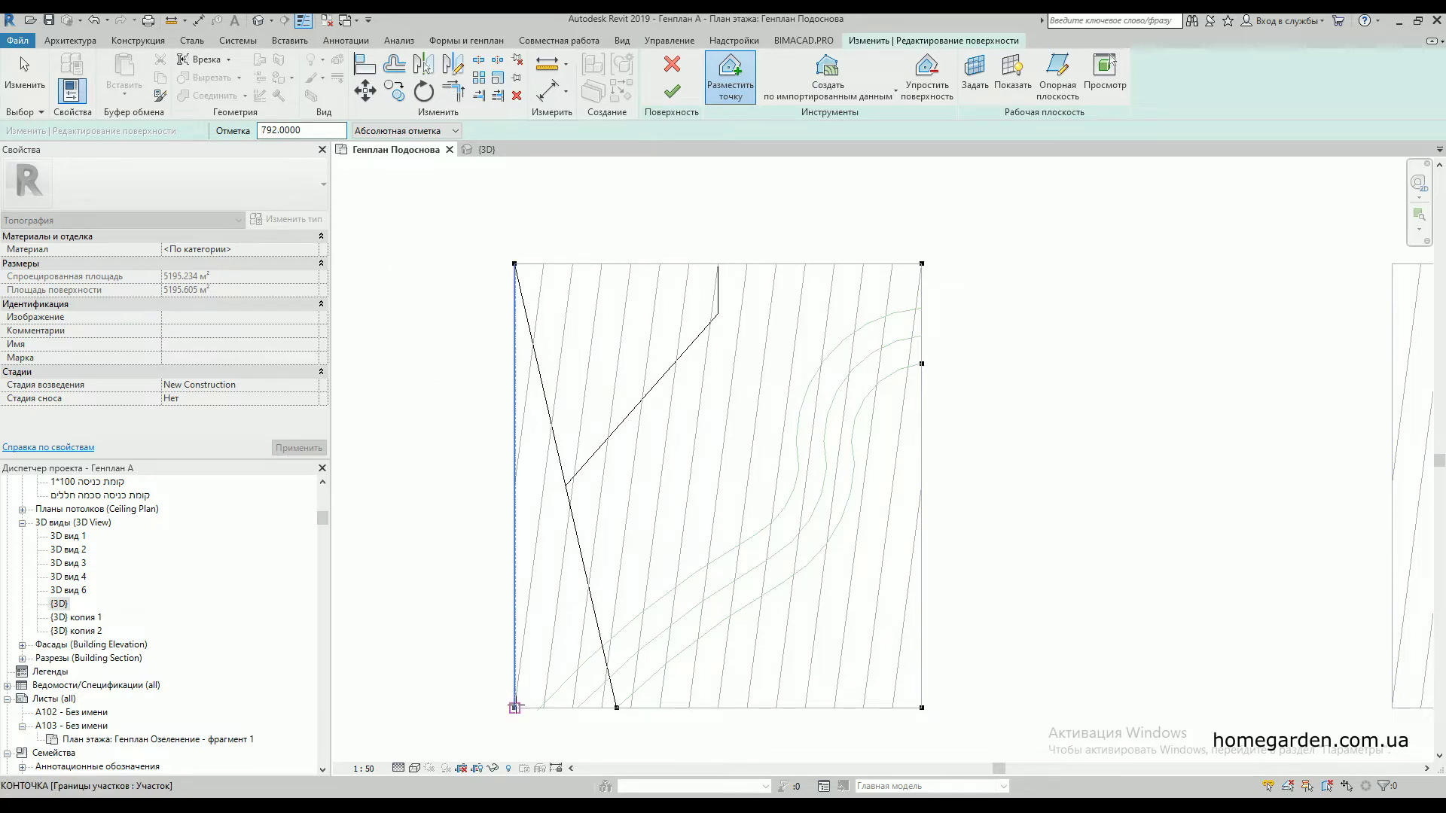
{"action": "left_click_drag", "start_coordinate": [272, 130], "coordinate": [316, 134]}
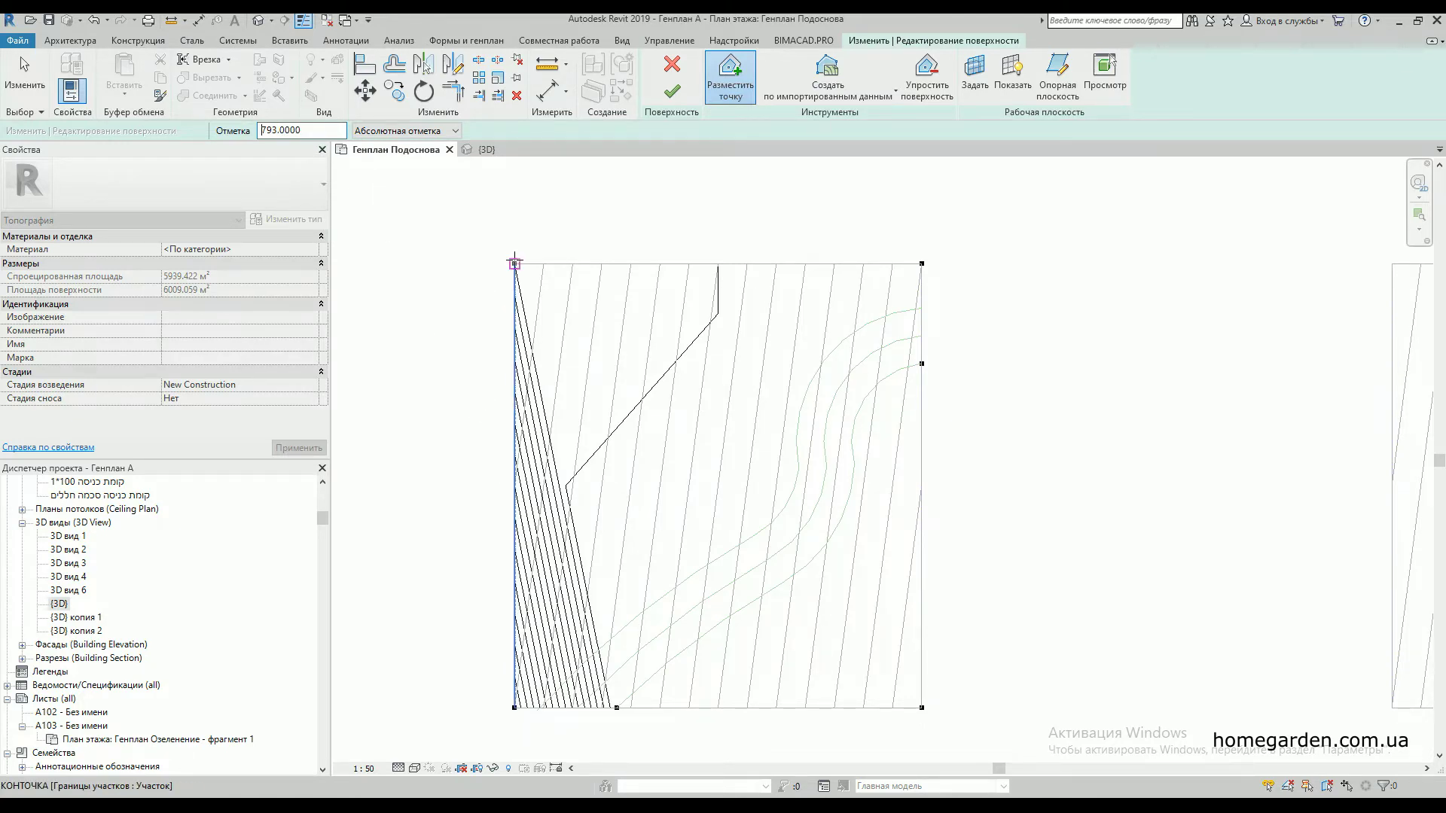
{"action": "left_click", "coordinate": [506, 223]}
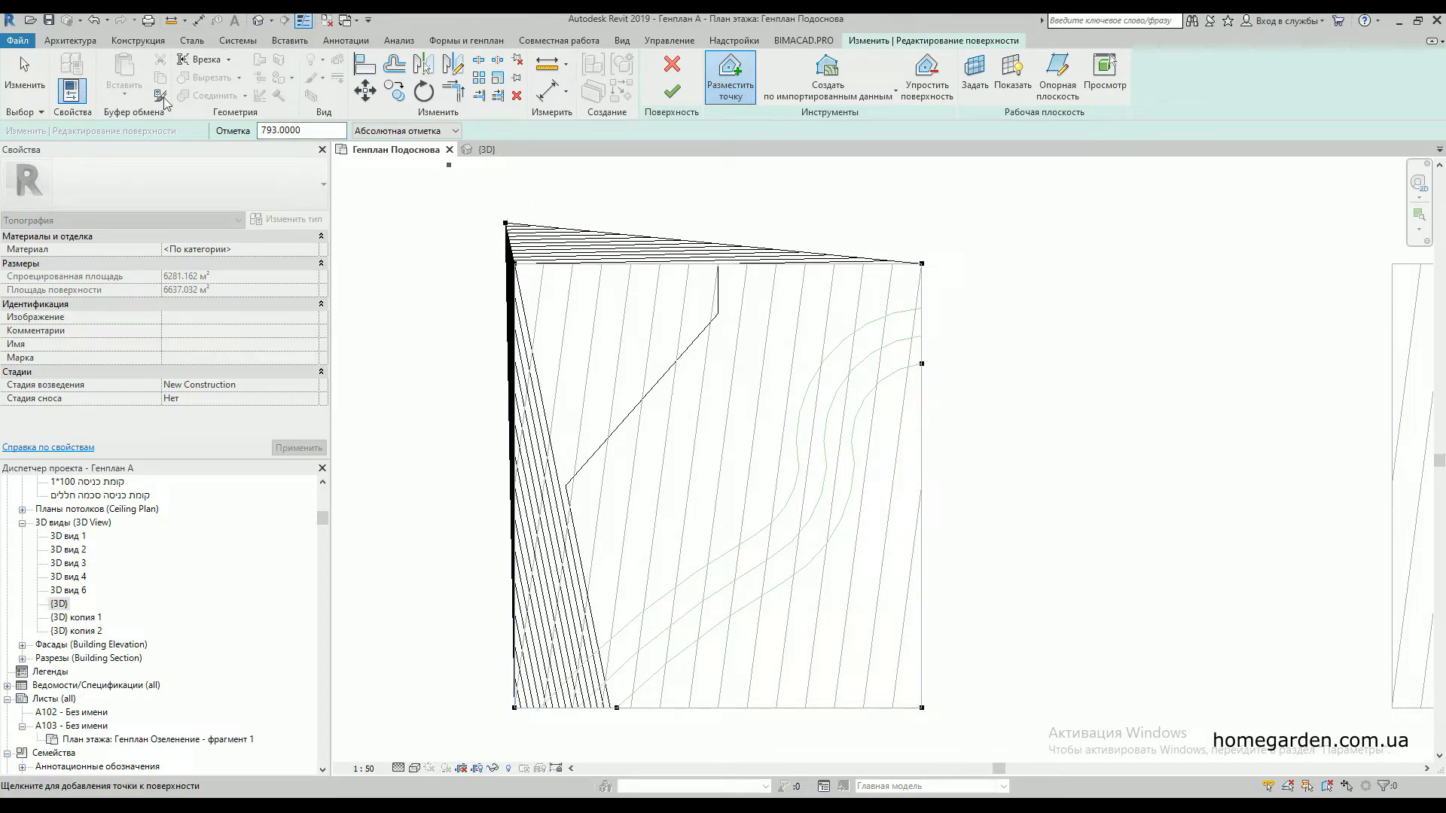
{"action": "left_click", "coordinate": [94, 19]}
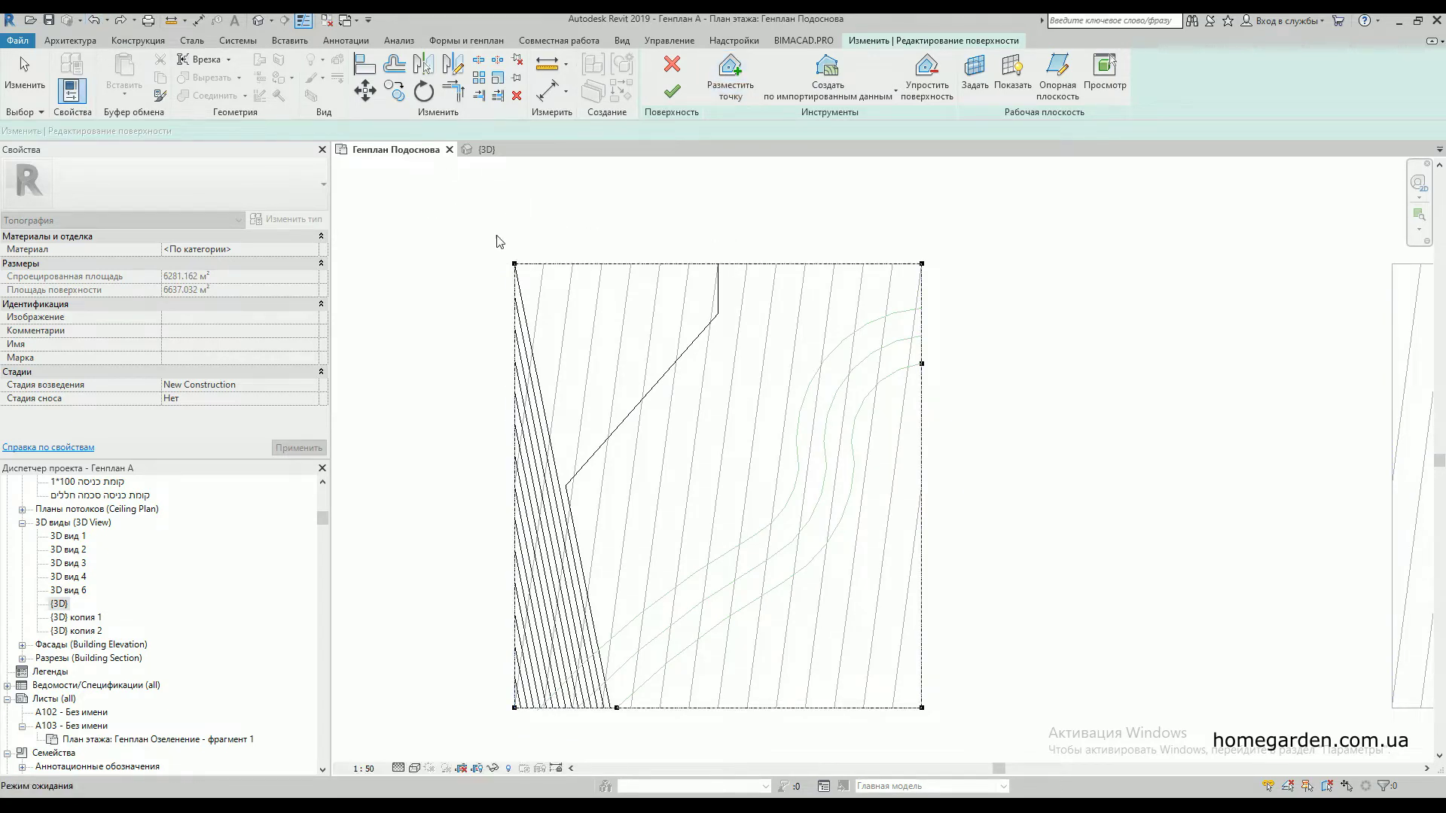
- Set the elevation of the surface point at the sample area's upper-left corner to 792
{"action": "left_click", "coordinate": [514, 263]}
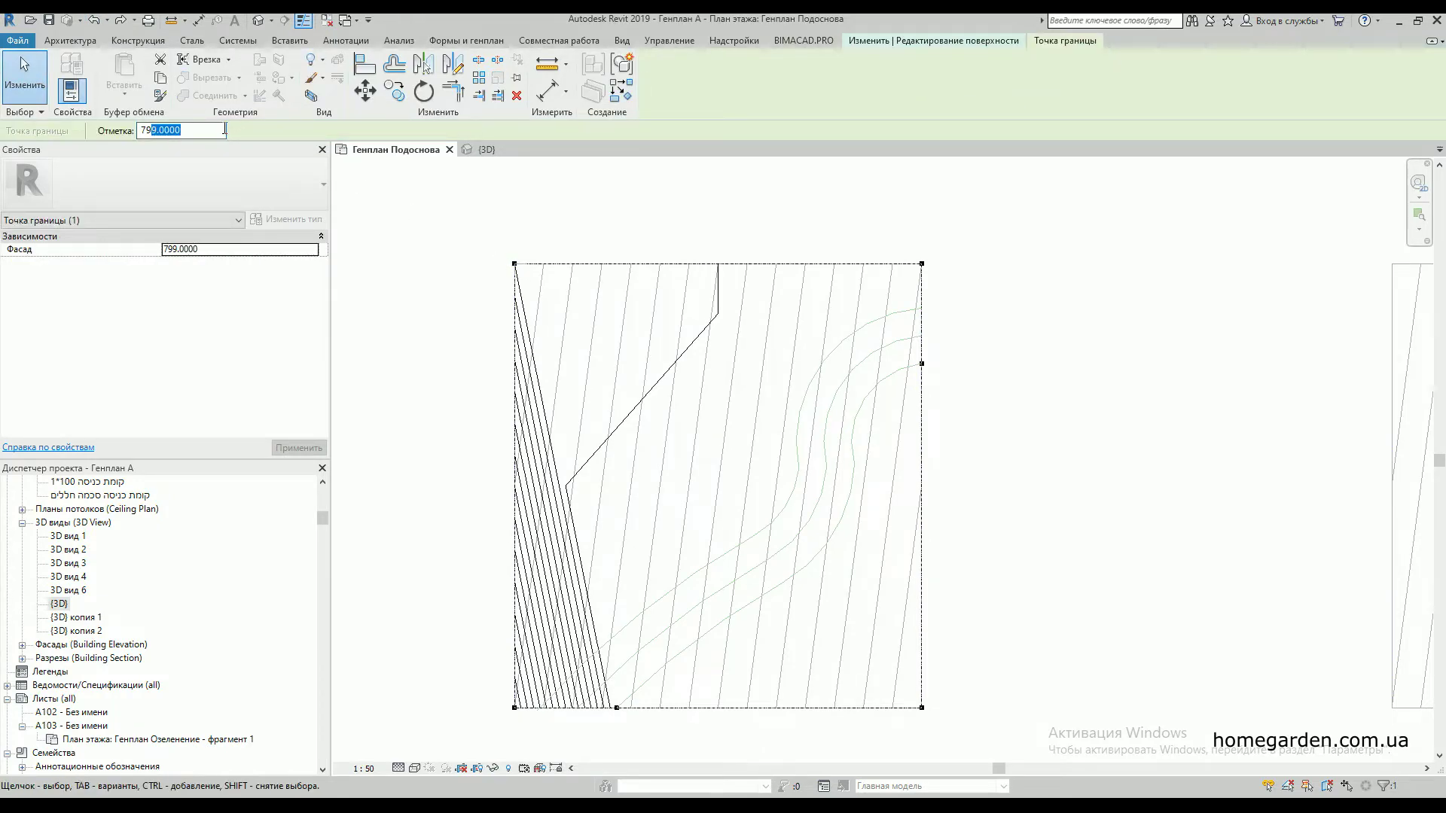
{"action": "key", "text": "Return"}
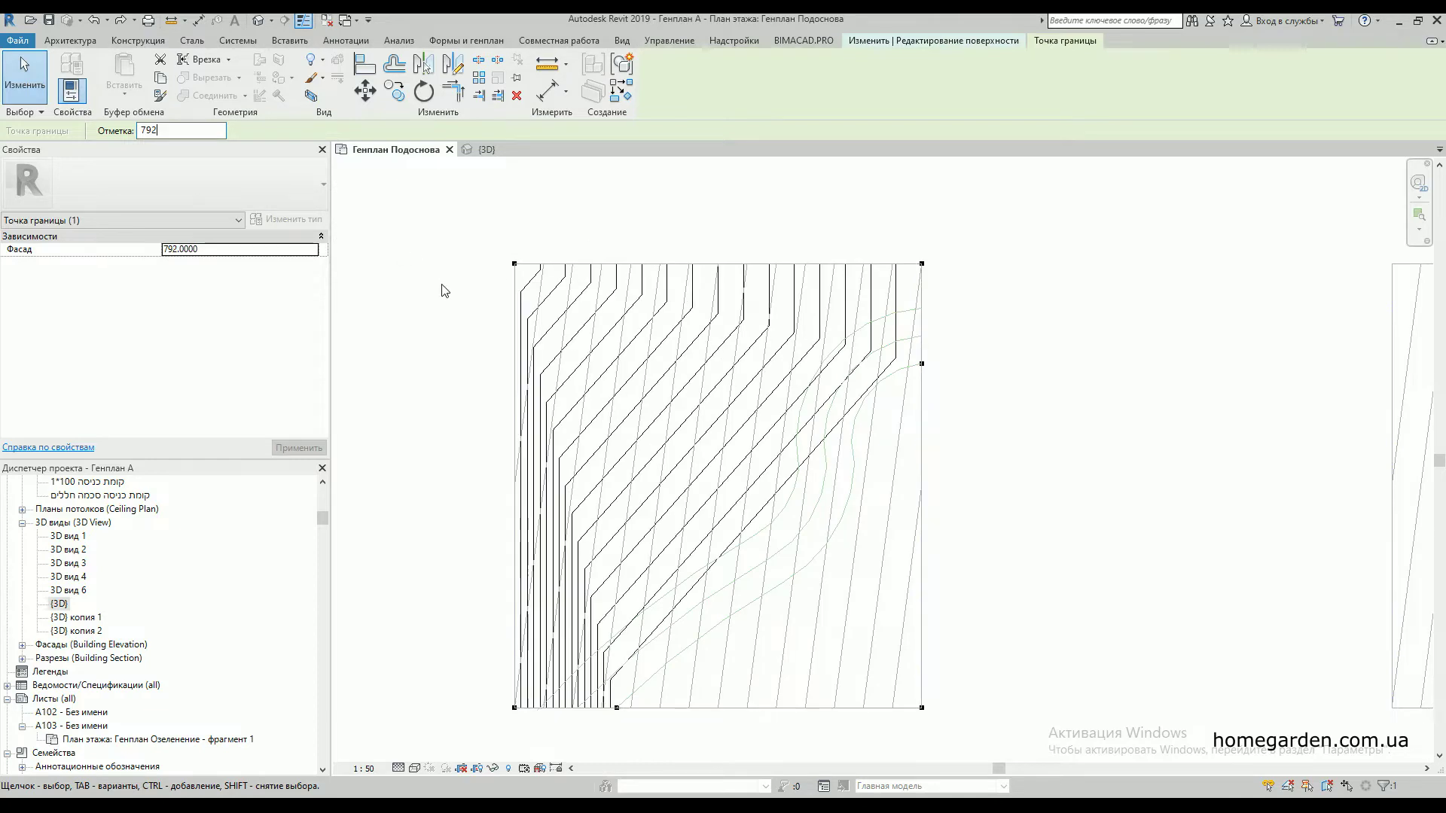
{"action": "left_click", "coordinate": [435, 313]}
- Examine the slope of the edited sample surface from several angles in the {3D} view
{"action": "left_click", "coordinate": [483, 150]}
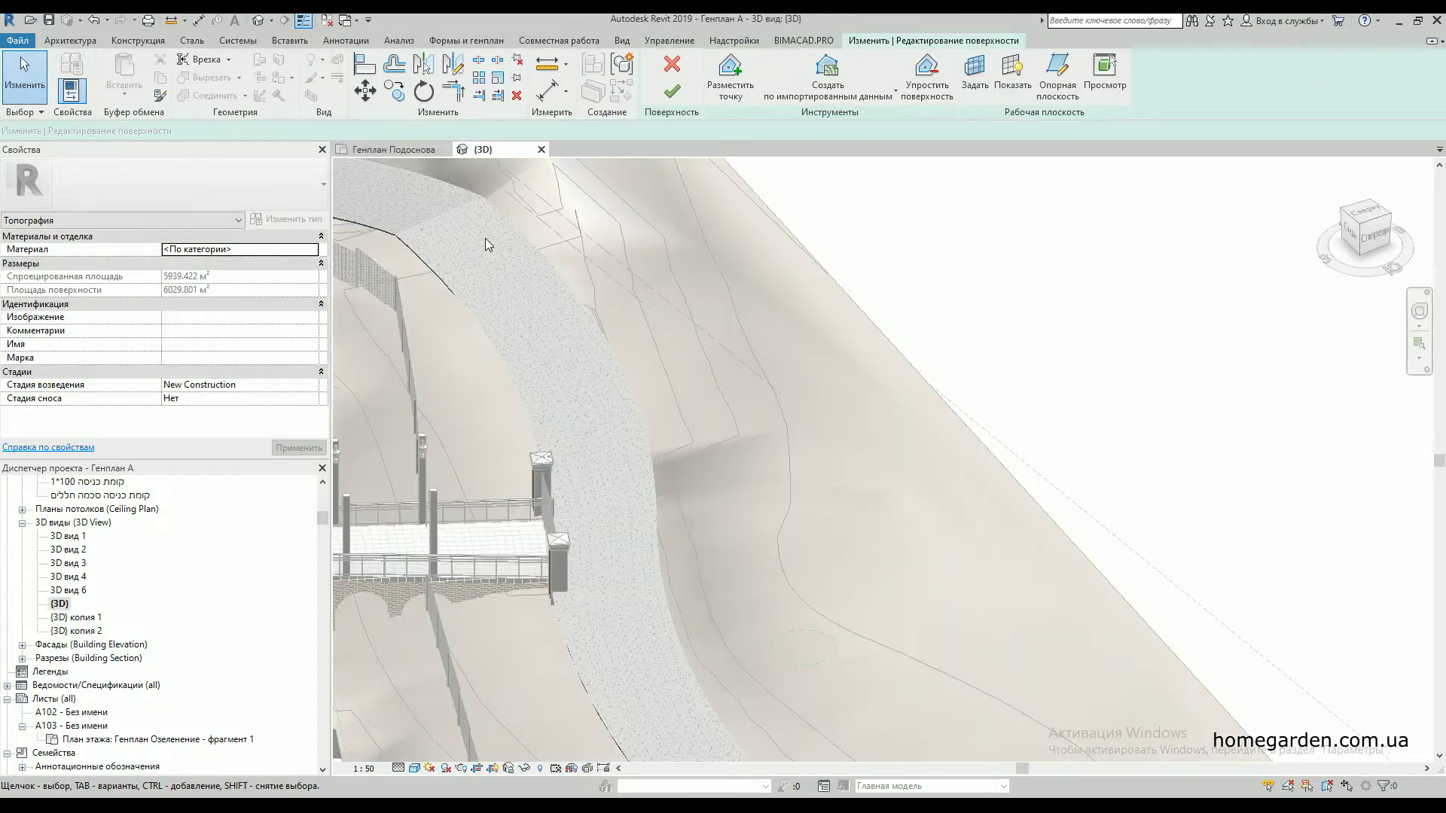
{"action": "scroll", "coordinate": [643, 345], "scroll_direction": "down", "scroll_amount": 5}
{"action": "middle_click_drag", "start_coordinate": [723, 358], "coordinate": [653, 457], "text": "shift"}
{"action": "middle_click_drag", "start_coordinate": [822, 434], "coordinate": [907, 360], "text": "shift"}
{"action": "middle_click_drag", "start_coordinate": [989, 201], "coordinate": [876, 314]}
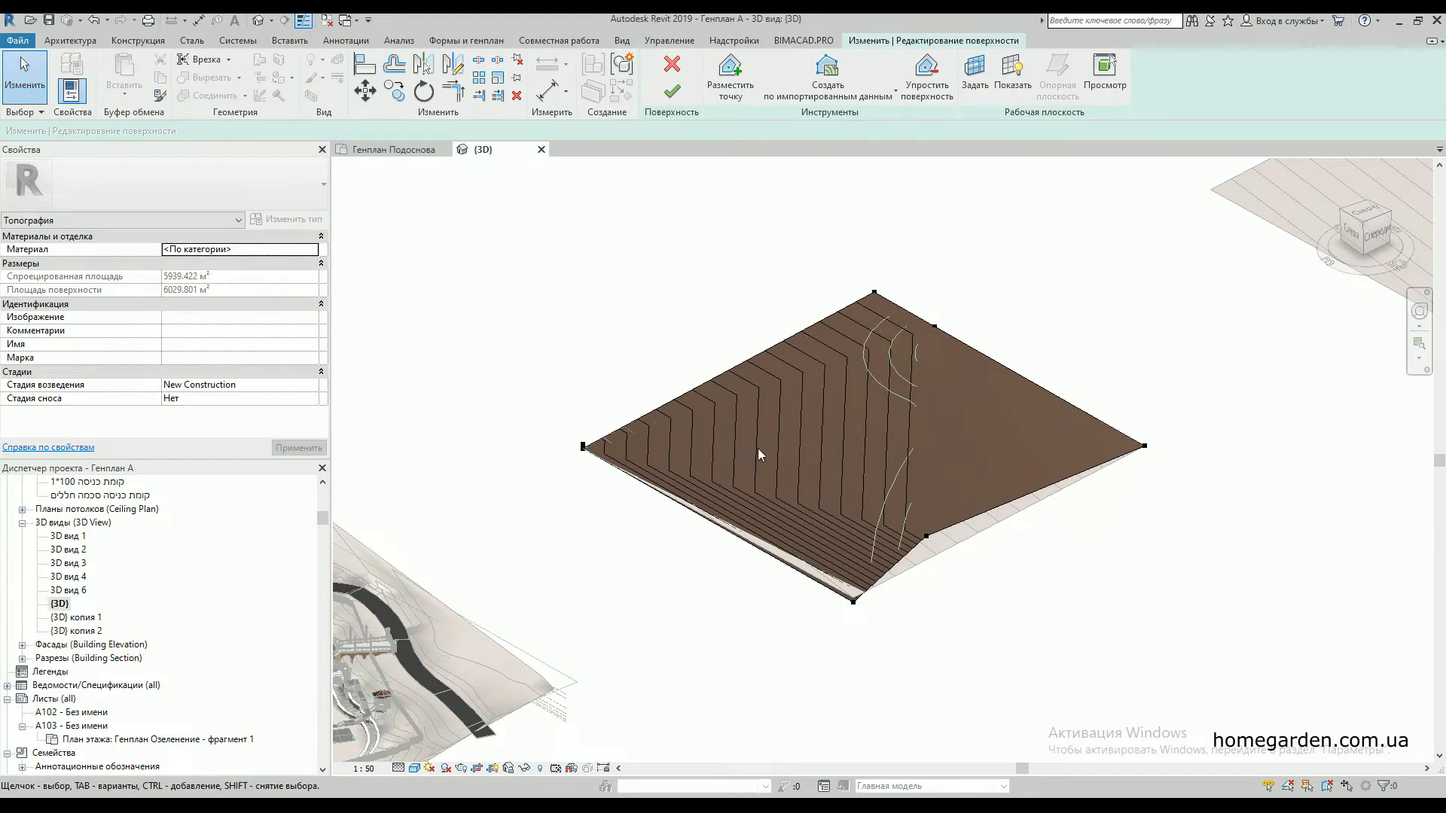
{"action": "middle_click_drag", "start_coordinate": [883, 439], "coordinate": [938, 364], "text": "shift"}
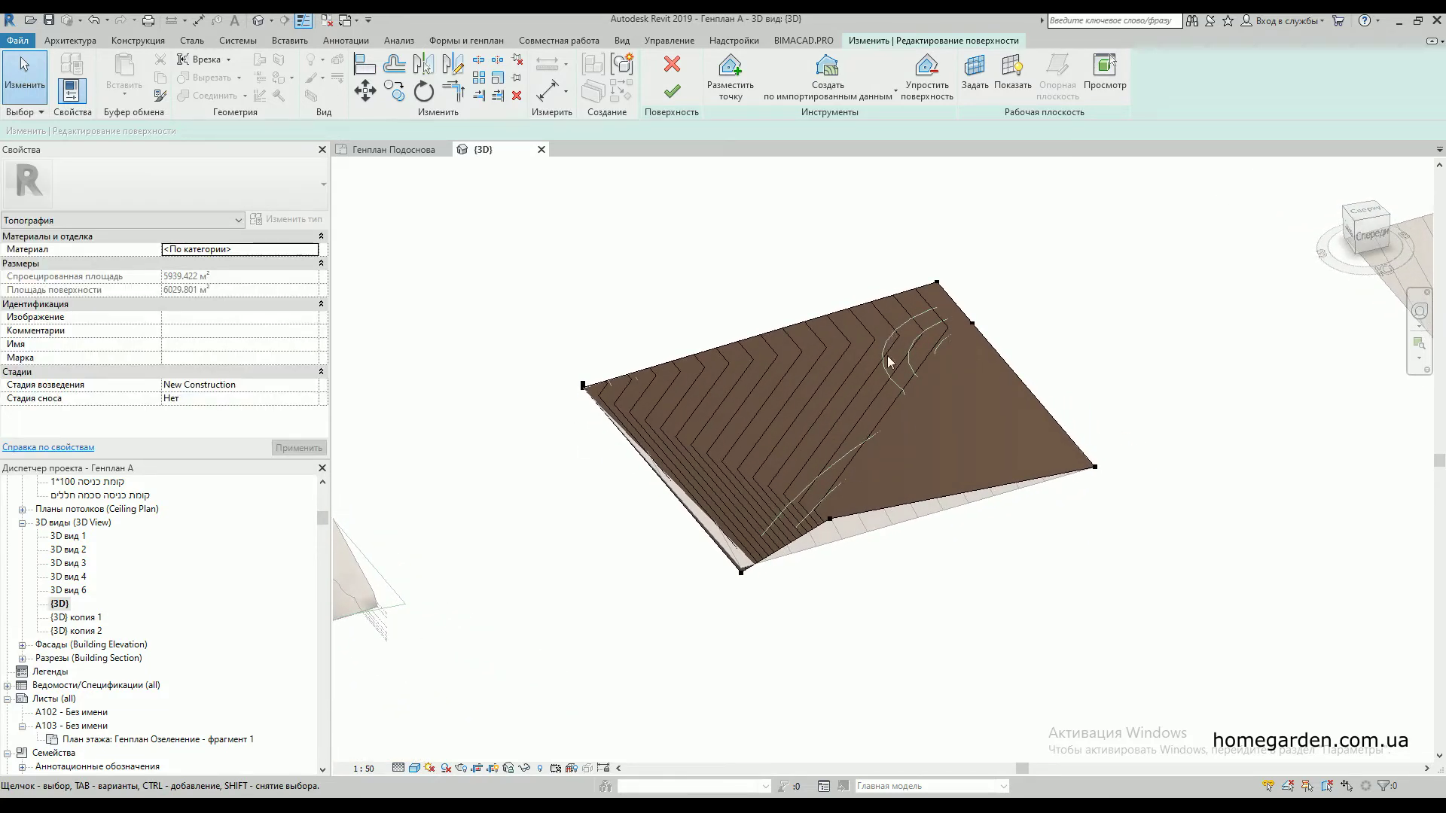
- Return to the Генплан Подоснова plan and finish editing the sample area's toposurface
{"action": "left_click", "coordinate": [411, 150]}
{"action": "middle_click_drag", "start_coordinate": [791, 526], "coordinate": [740, 491]}
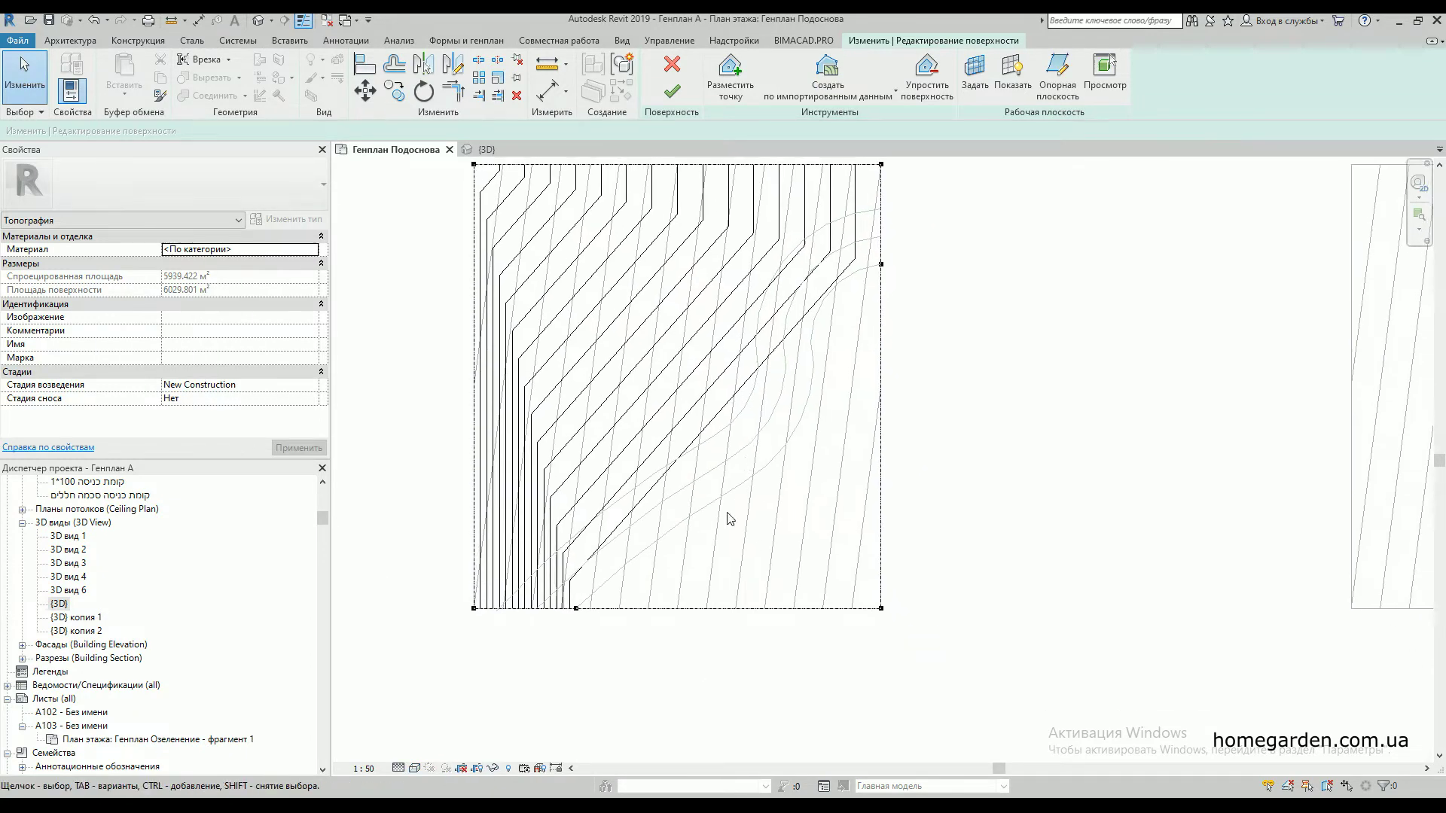
{"action": "left_click", "coordinate": [672, 91]}
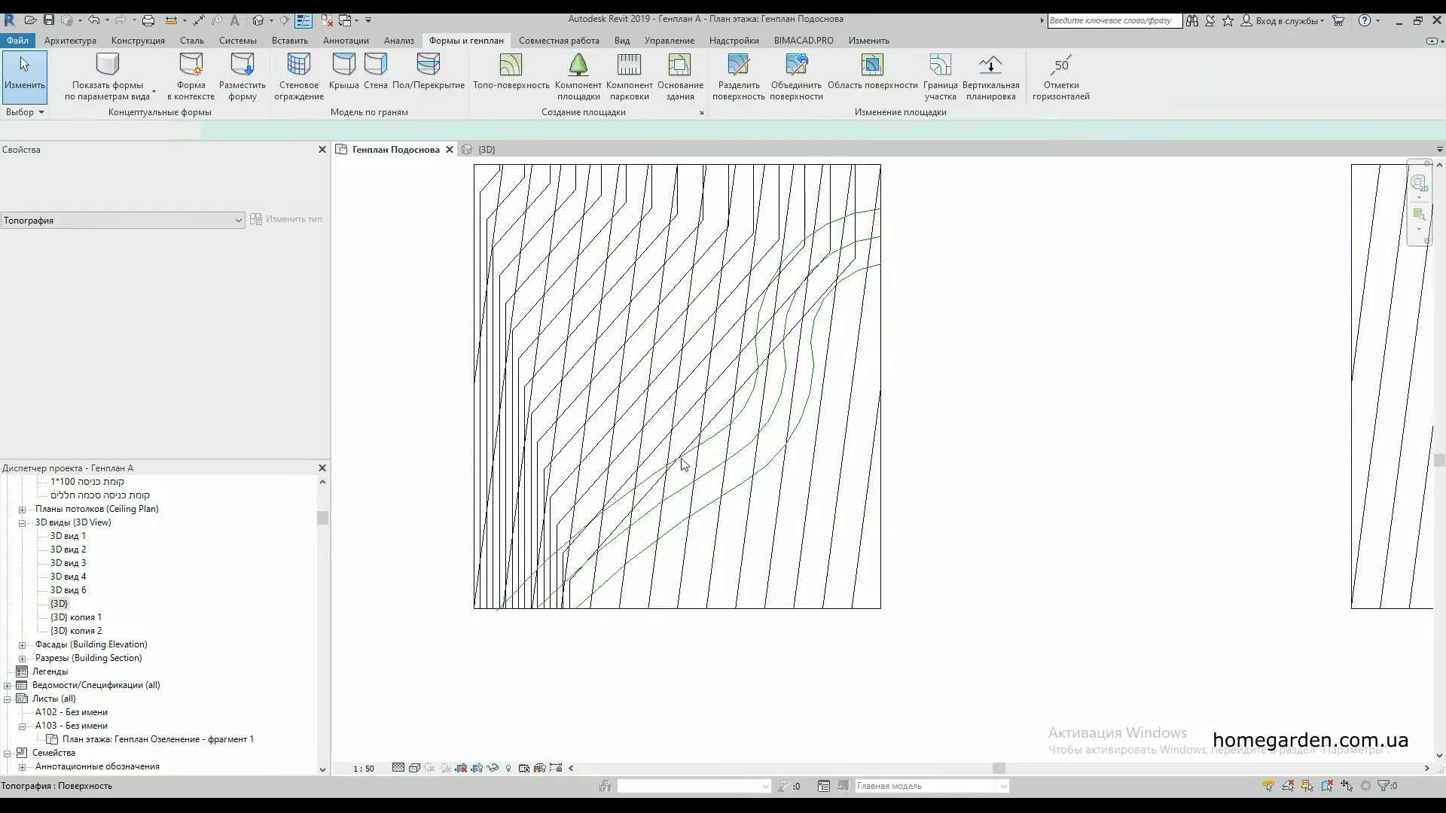
{"action": "middle_click_drag", "start_coordinate": [703, 533], "coordinate": [710, 468]}
{"action": "middle_click_drag", "start_coordinate": [649, 423], "coordinate": [682, 522]}
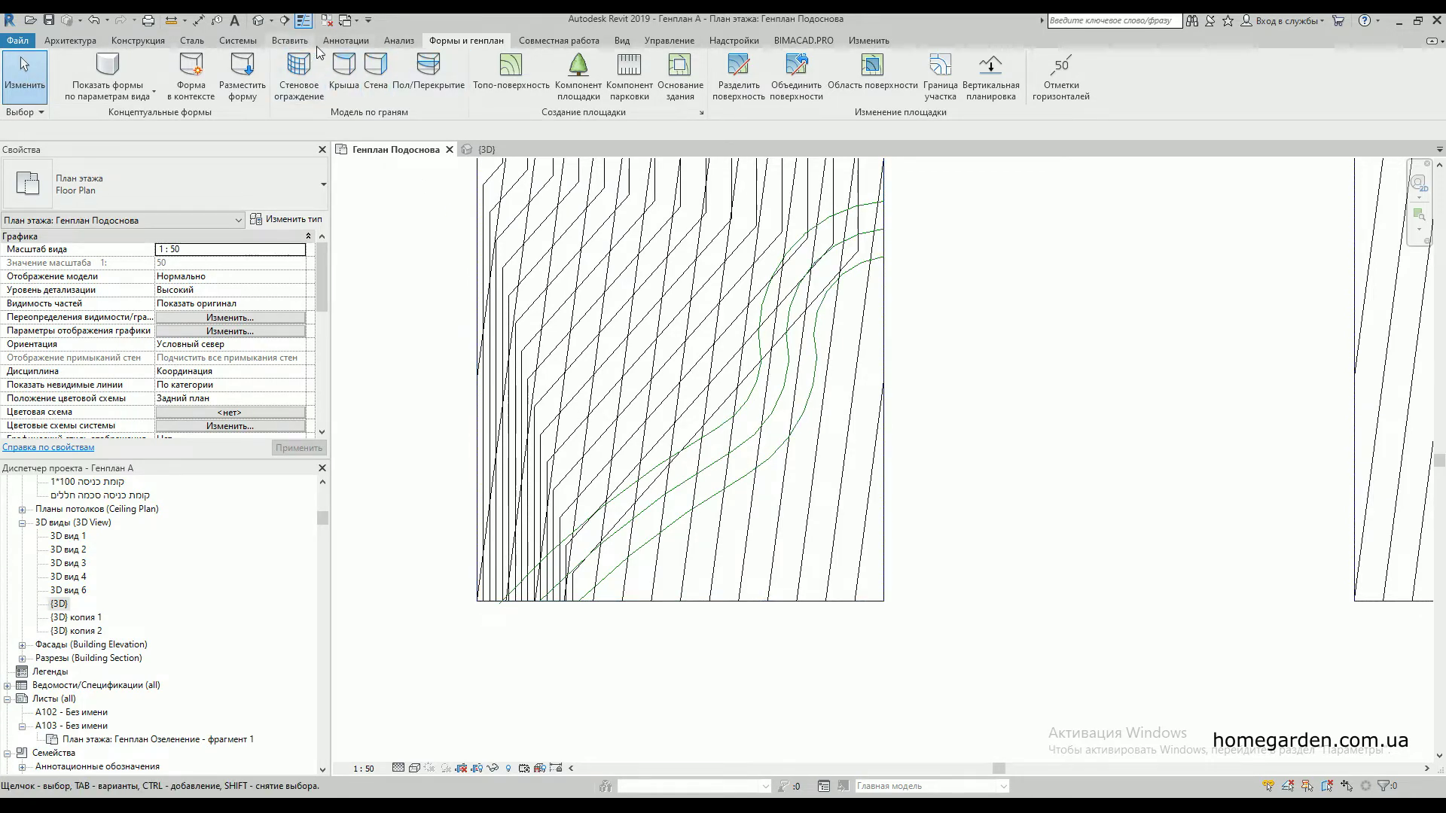
- Add radius dimensions to the lower, middle and upper arcs of the lowest green contour line
{"action": "left_click", "coordinate": [346, 42]}
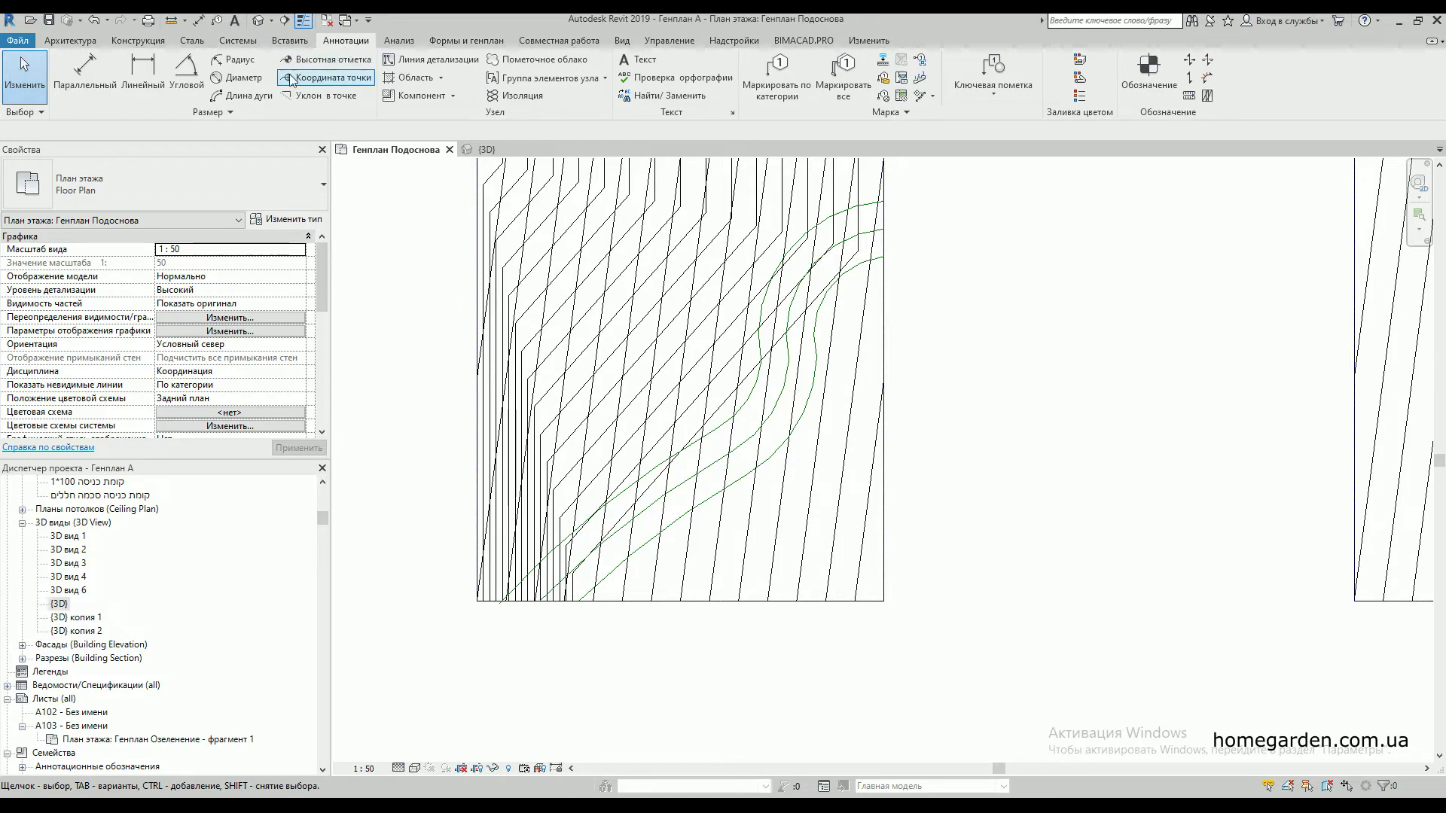
{"action": "left_click", "coordinate": [239, 60]}
{"action": "left_click", "coordinate": [649, 554]}
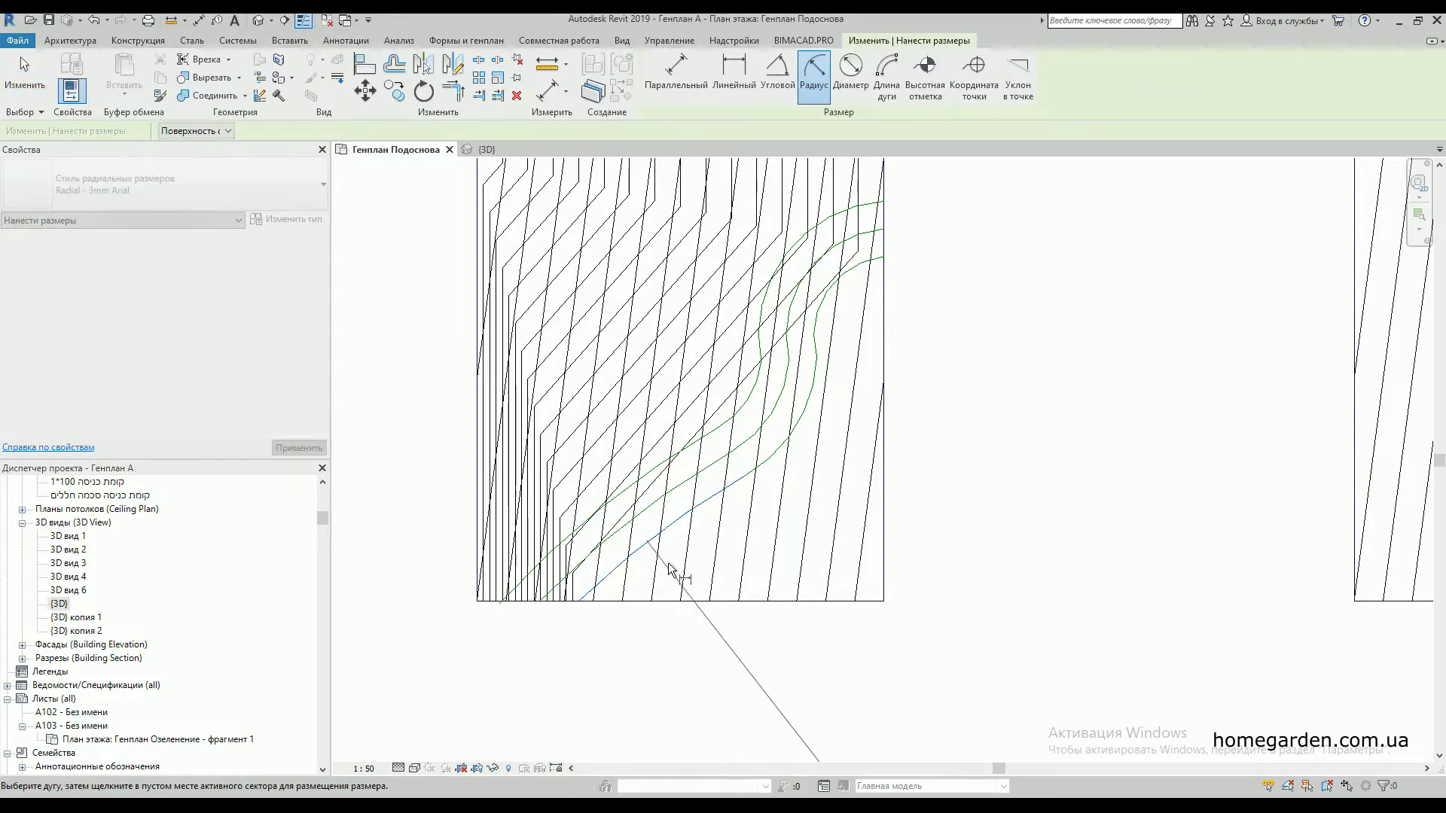
{"action": "scroll", "coordinate": [668, 566], "scroll_direction": "down", "scroll_amount": 3}
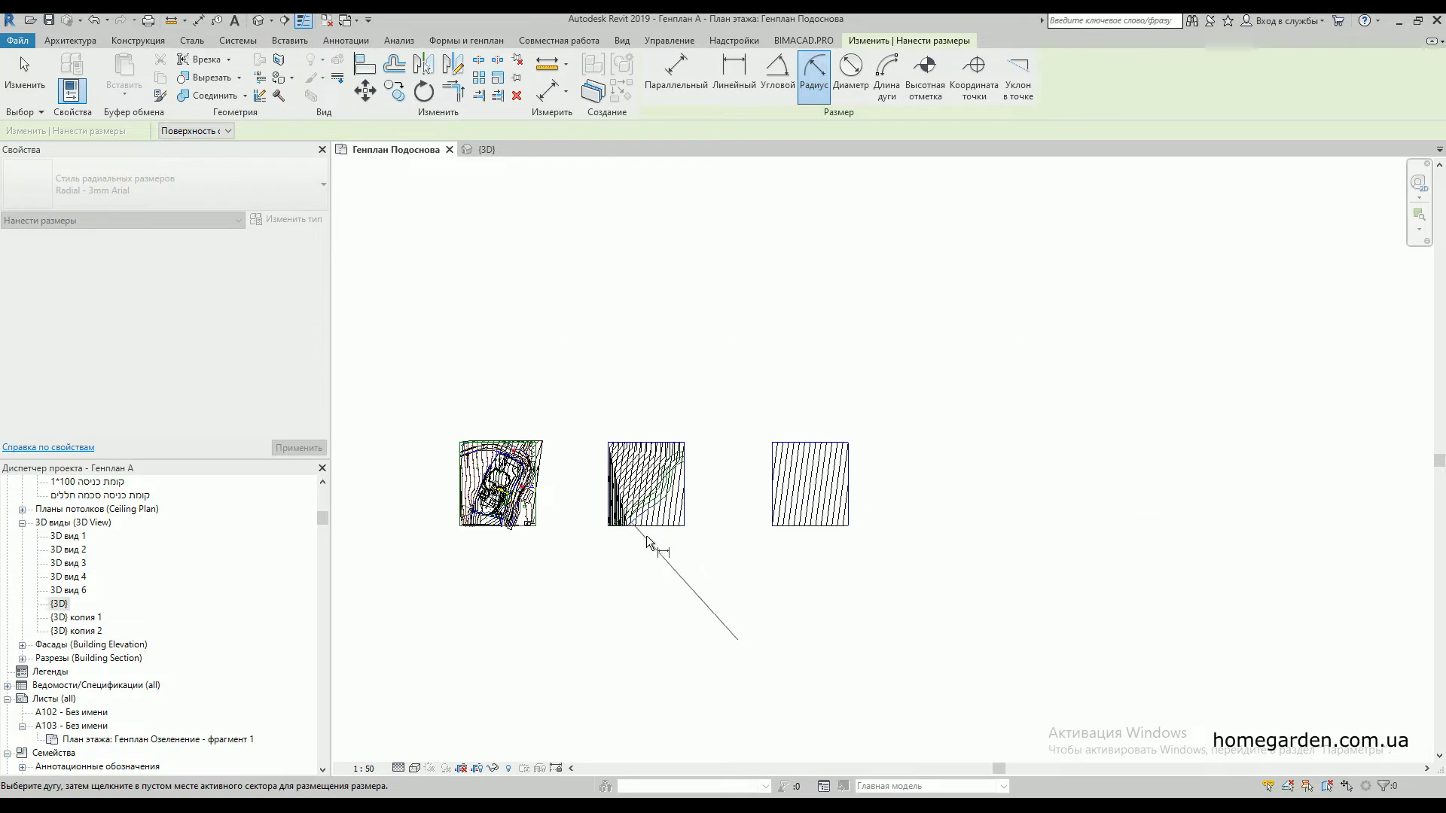
{"action": "scroll", "coordinate": [656, 527], "scroll_direction": "up", "scroll_amount": 4}
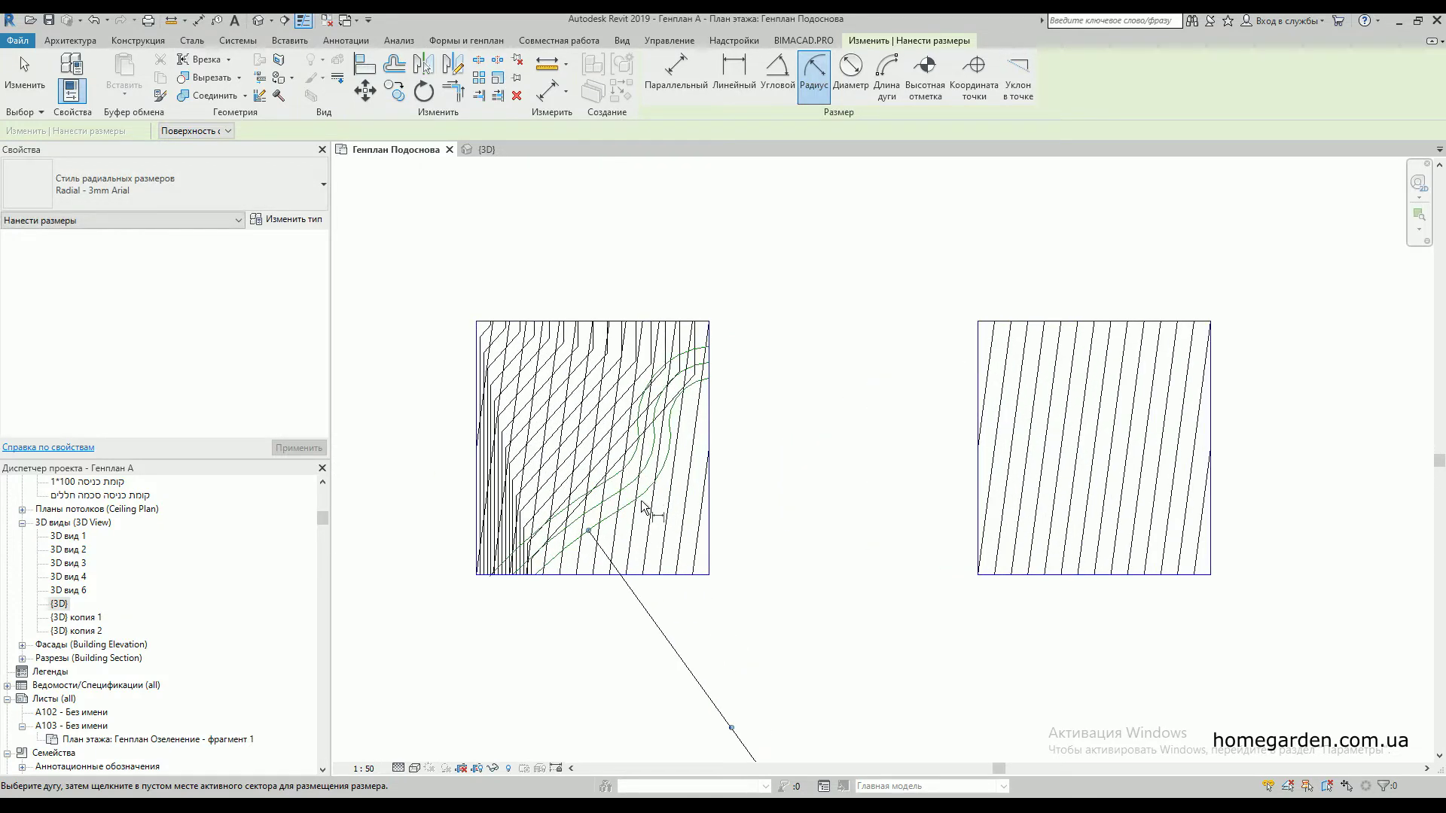
{"action": "left_click", "coordinate": [656, 488]}
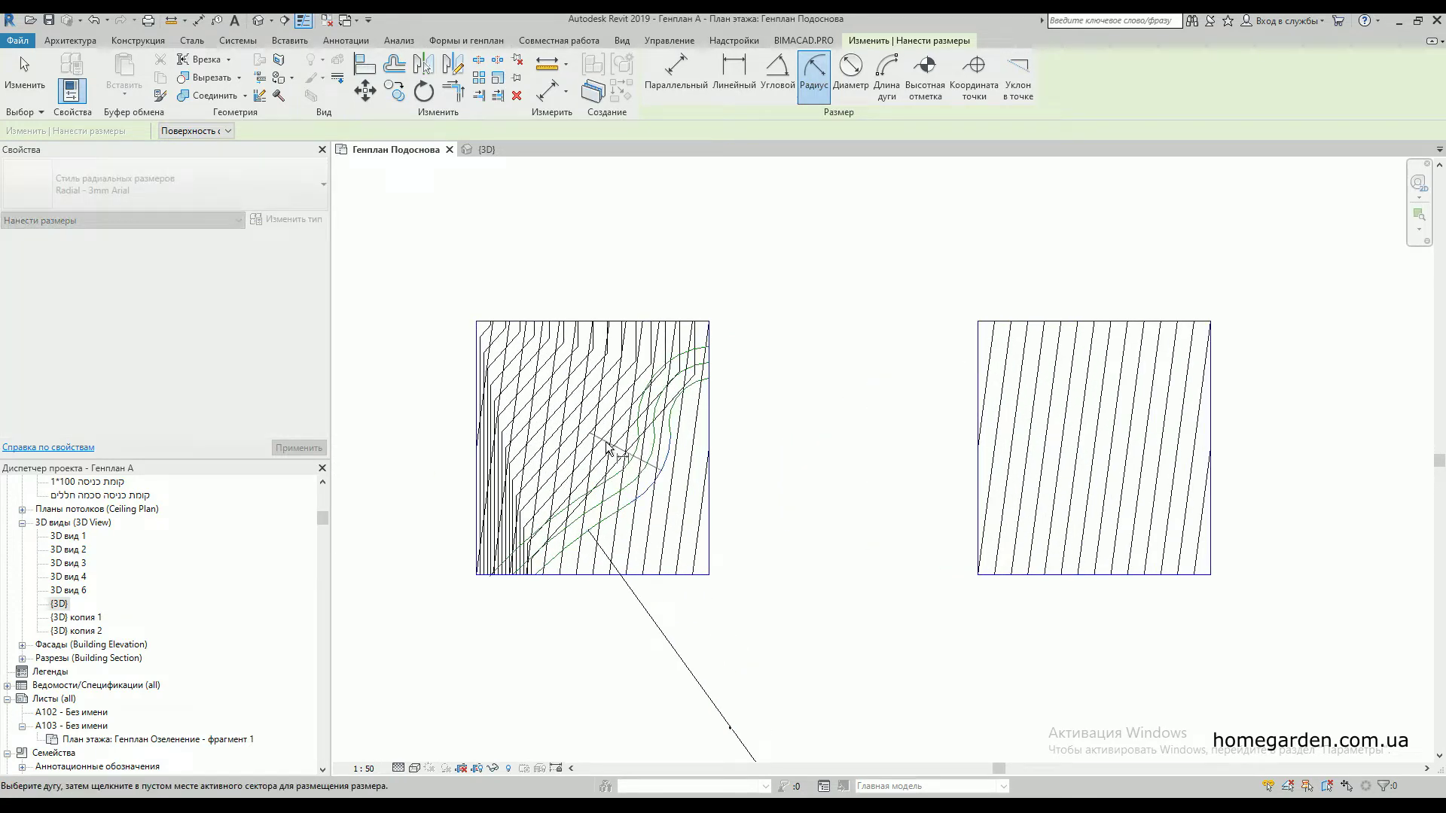
{"action": "left_click", "coordinate": [633, 459]}
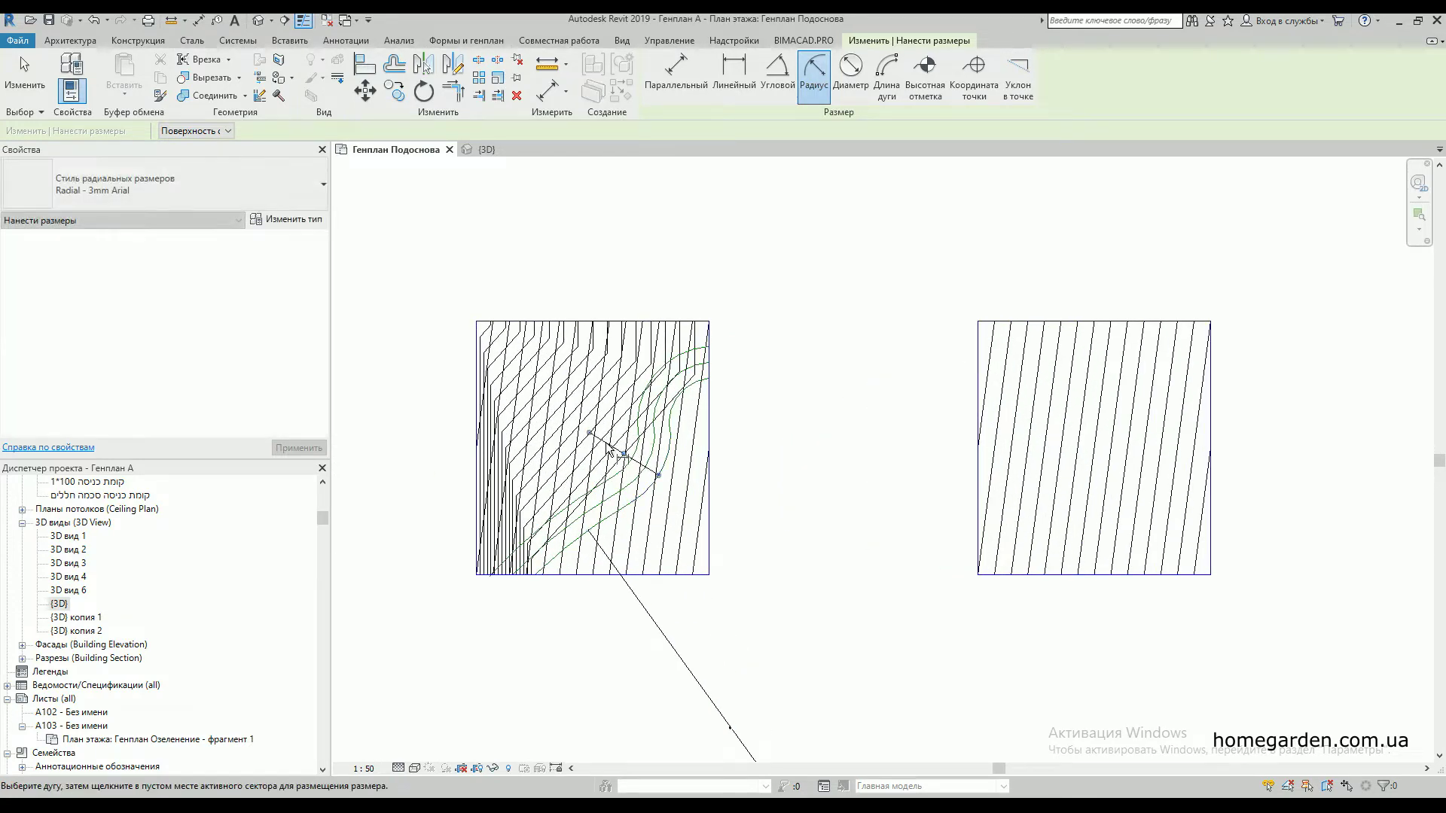
{"action": "left_click", "coordinate": [692, 416]}
{"action": "left_click", "coordinate": [711, 421]}
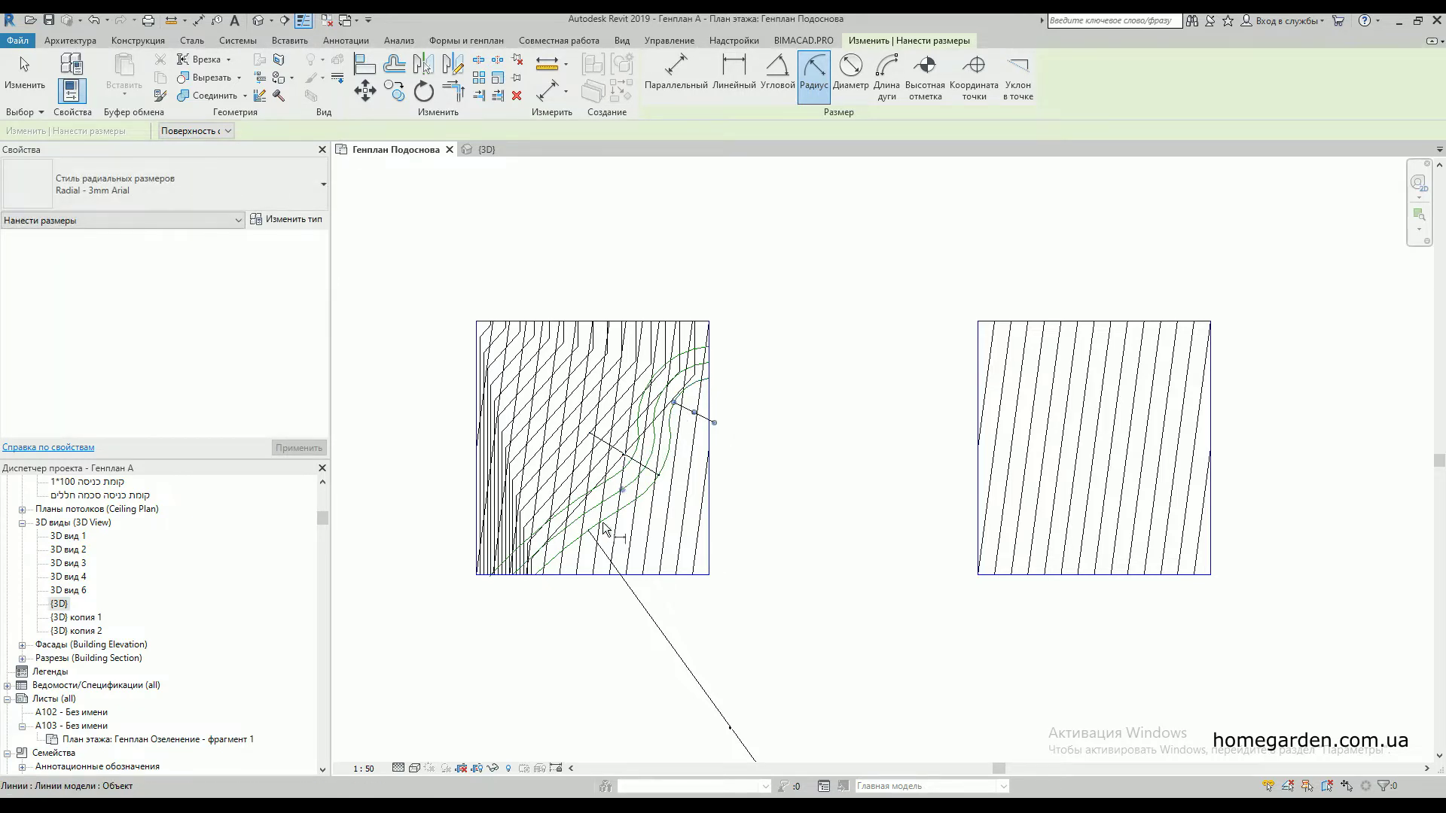
- Add radius dimensions to the lower and middle arcs of the other two green contours and end dimensioning
{"action": "scroll", "coordinate": [571, 527], "scroll_direction": "up", "scroll_amount": 3}
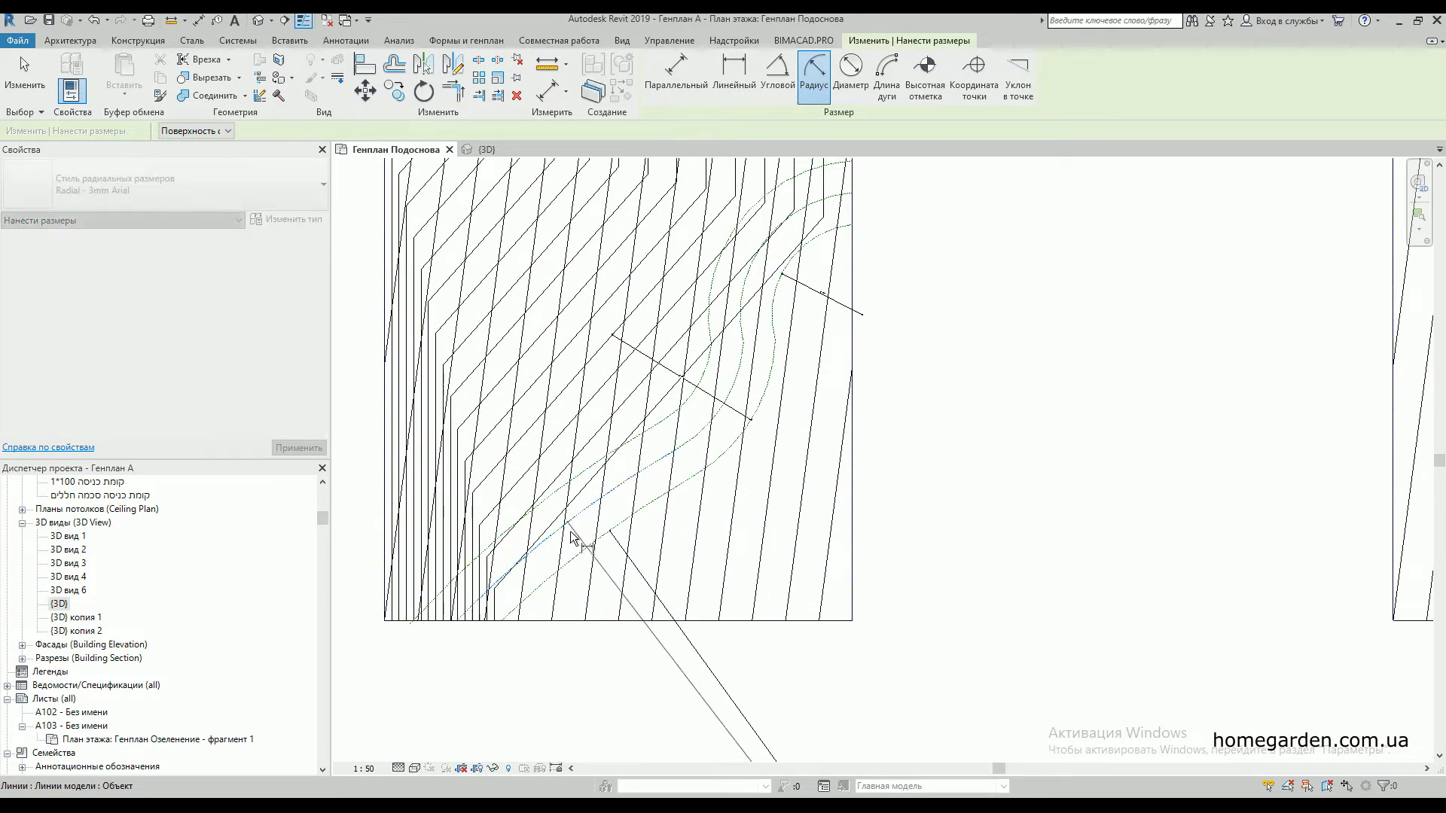
{"action": "scroll", "coordinate": [572, 535], "scroll_direction": "down", "scroll_amount": 3}
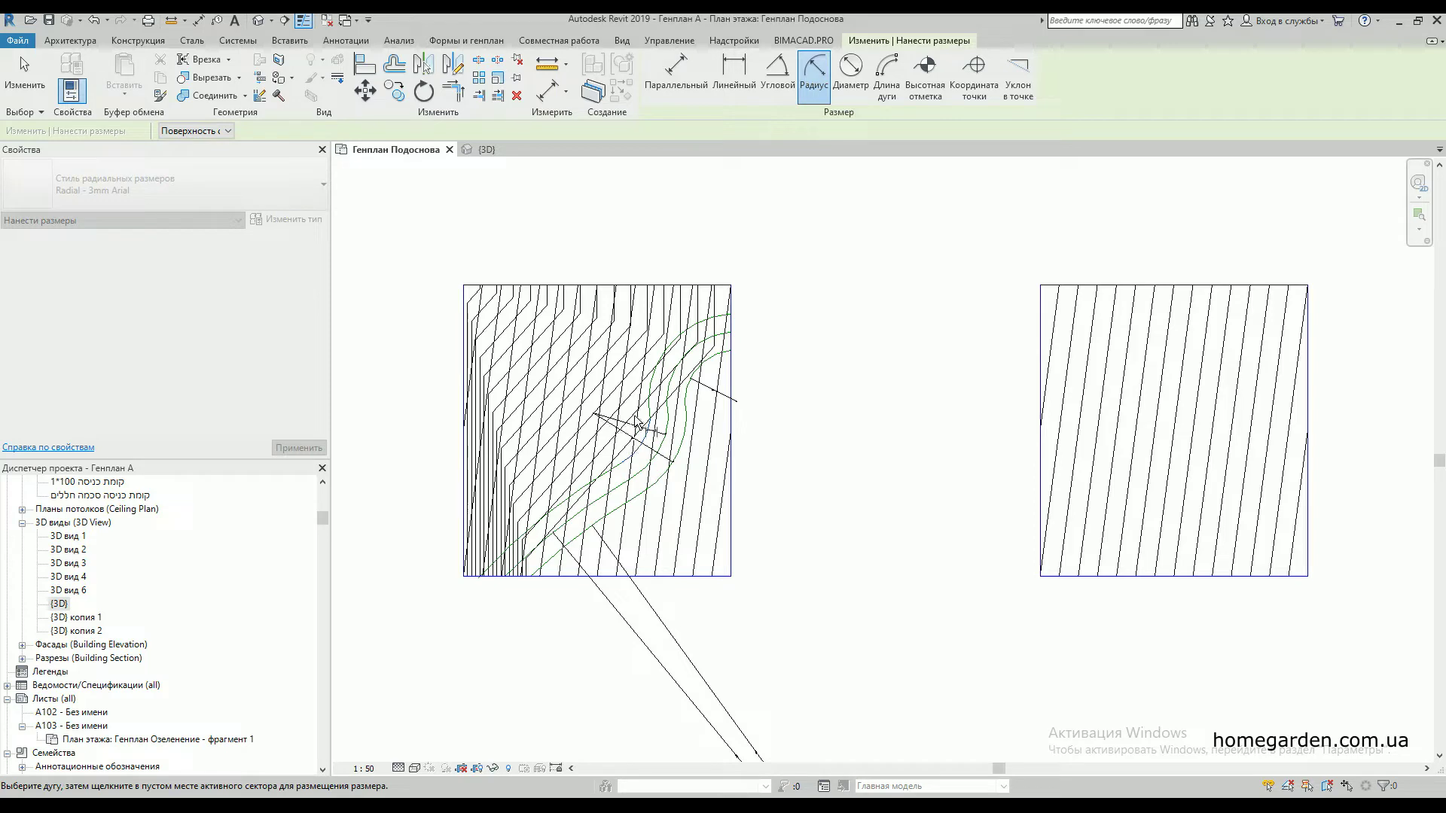
{"action": "scroll", "coordinate": [635, 434], "scroll_direction": "up", "scroll_amount": 3}
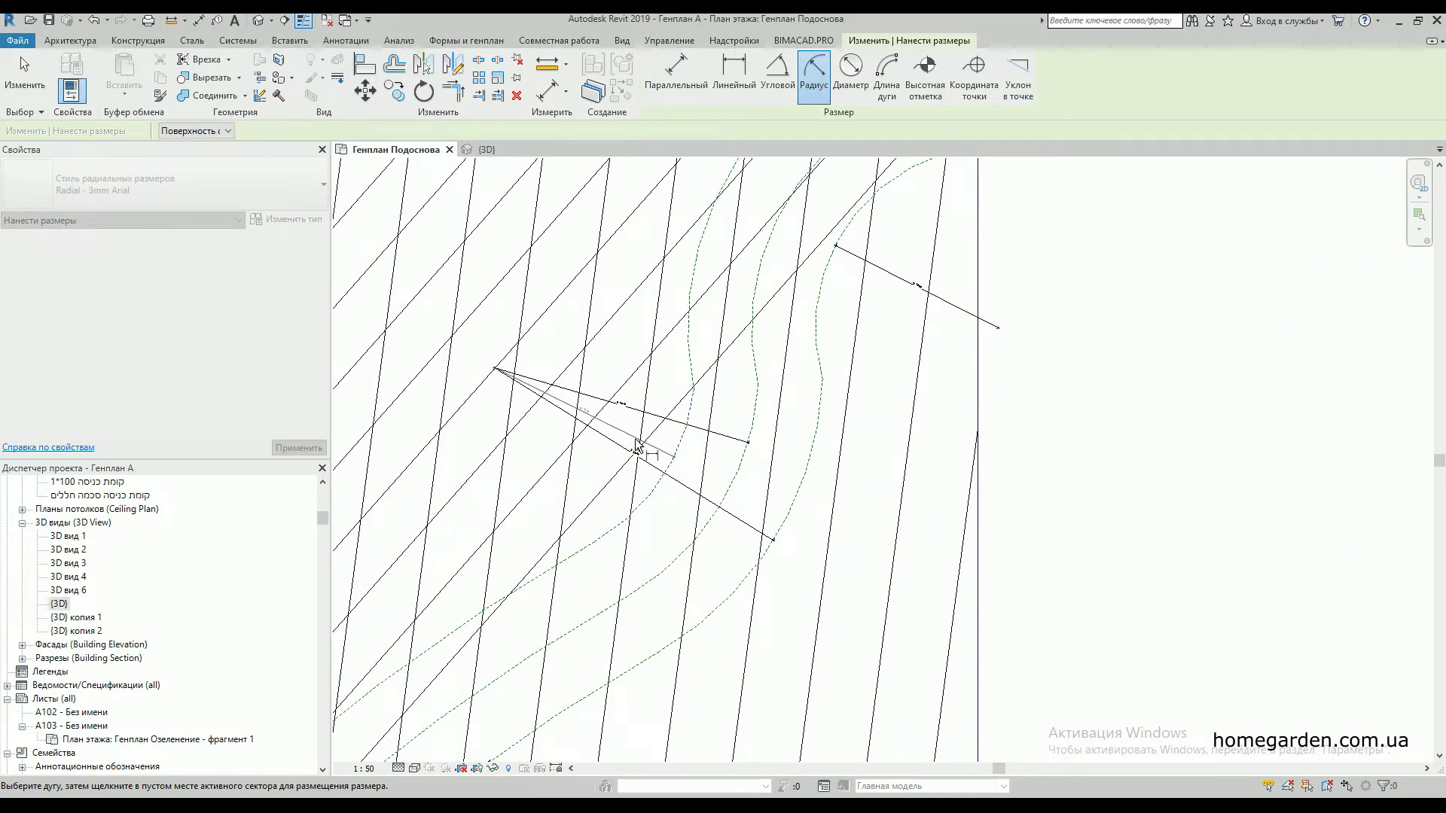
{"action": "scroll", "coordinate": [602, 504], "scroll_direction": "down", "scroll_amount": 2}
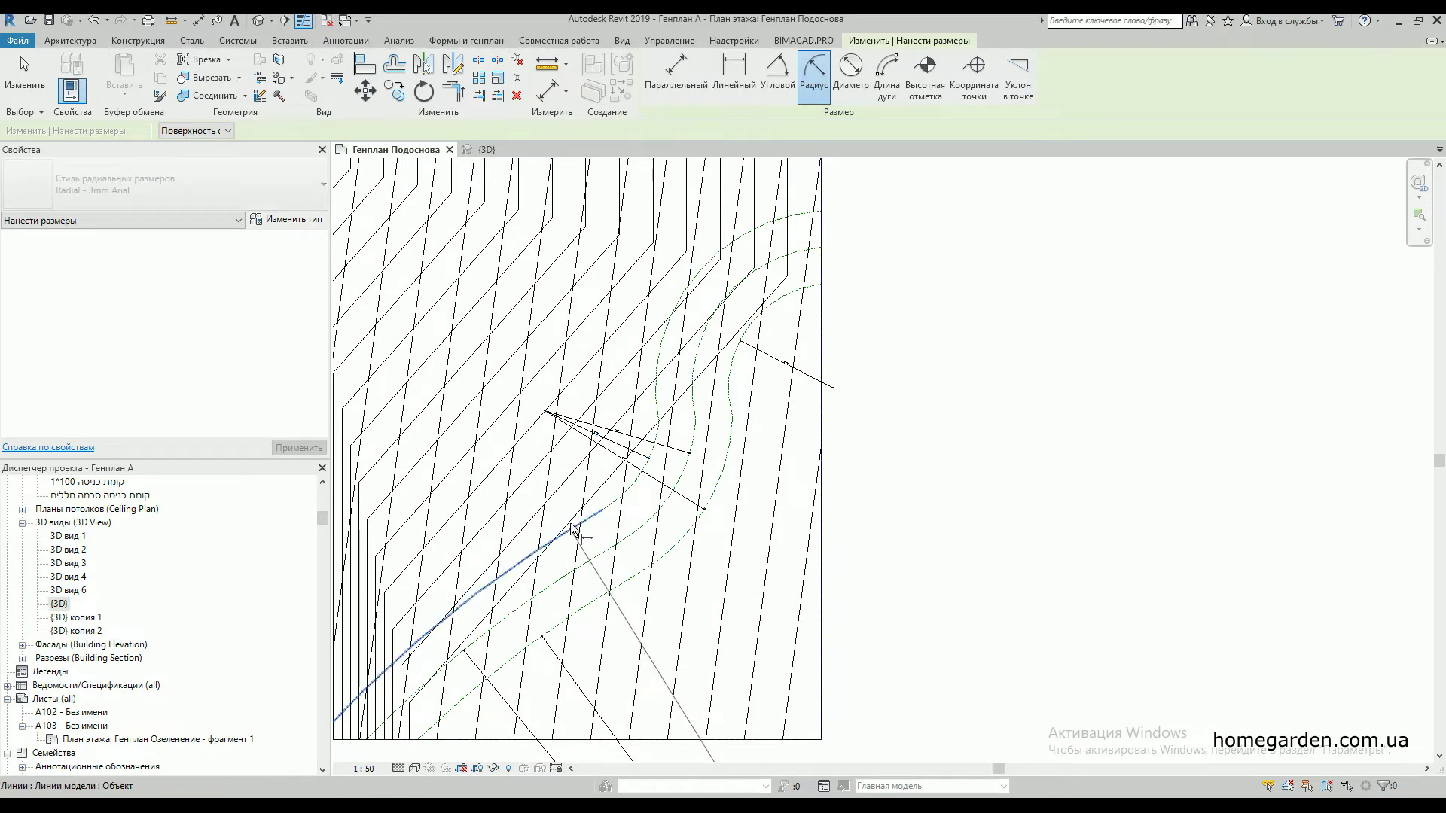
{"action": "scroll", "coordinate": [574, 526], "scroll_direction": "down", "scroll_amount": 2}
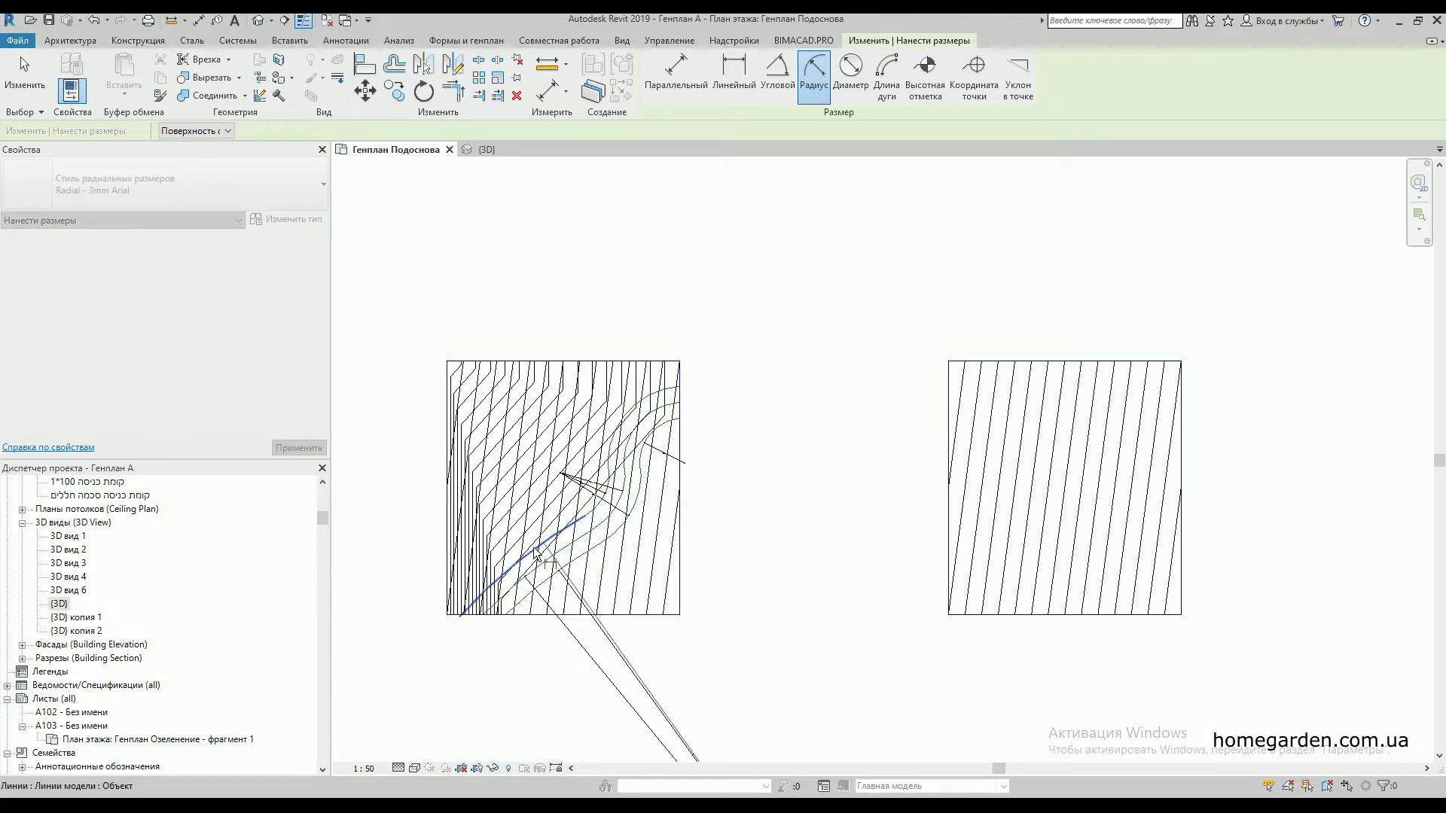
{"action": "scroll", "coordinate": [595, 528], "scroll_direction": "down", "scroll_amount": 3}
{"action": "scroll", "coordinate": [610, 529], "scroll_direction": "up", "scroll_amount": 5}
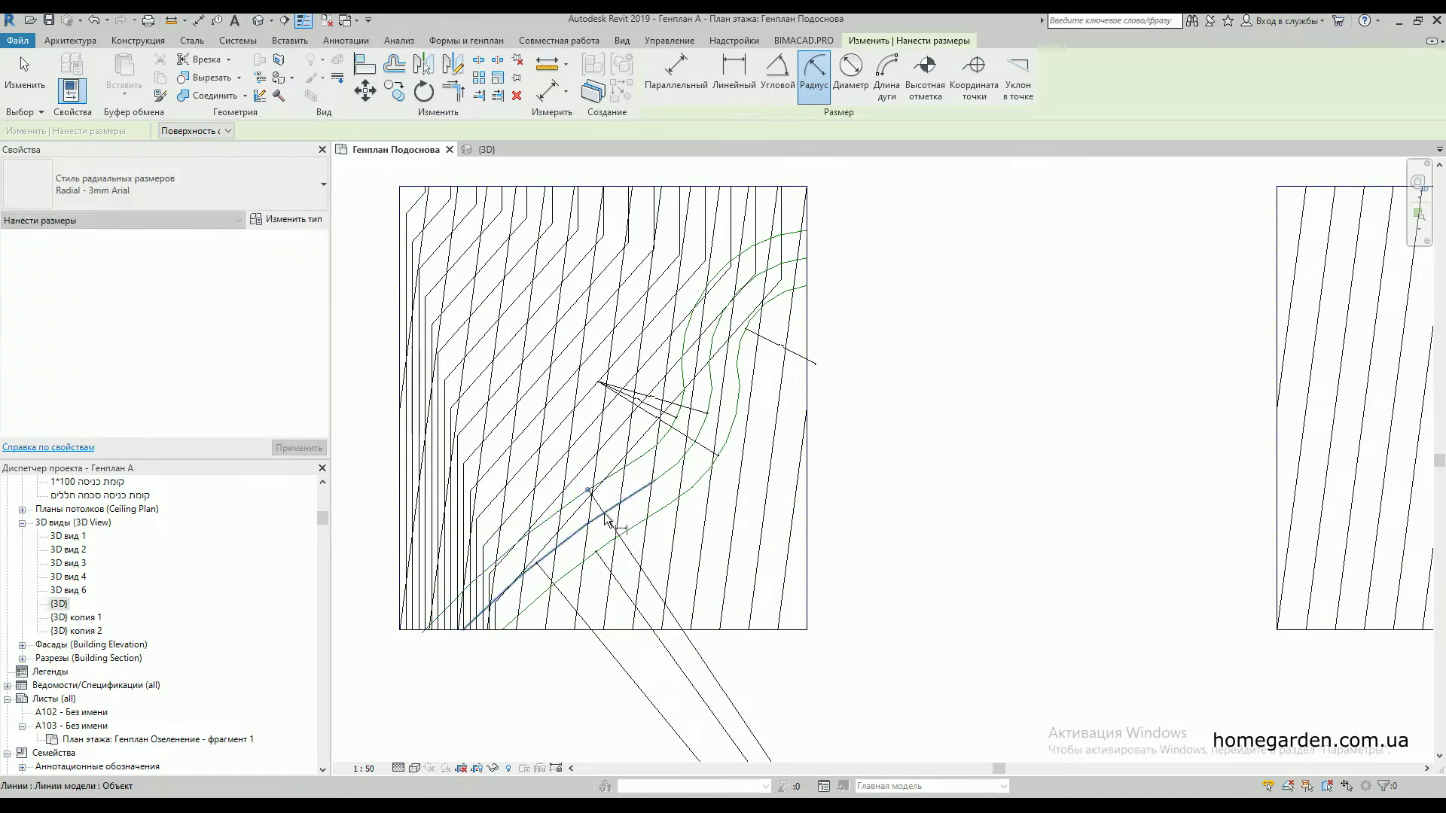
{"action": "key", "text": "Escape"}
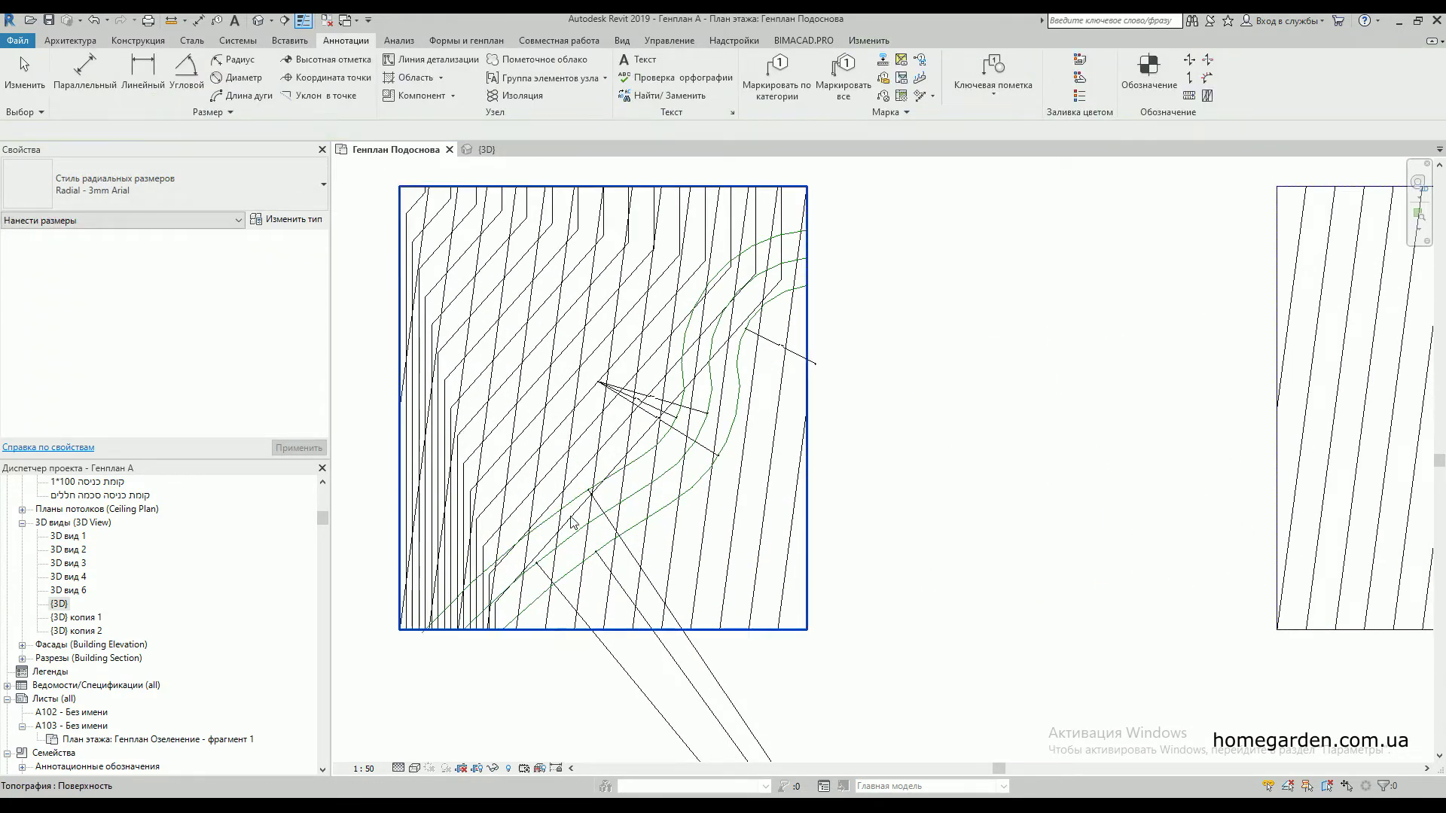
- Inspect the long radius dimensions of the contours' lower arcs and compare their values
{"action": "scroll", "coordinate": [581, 406], "scroll_direction": "down", "scroll_amount": 4}
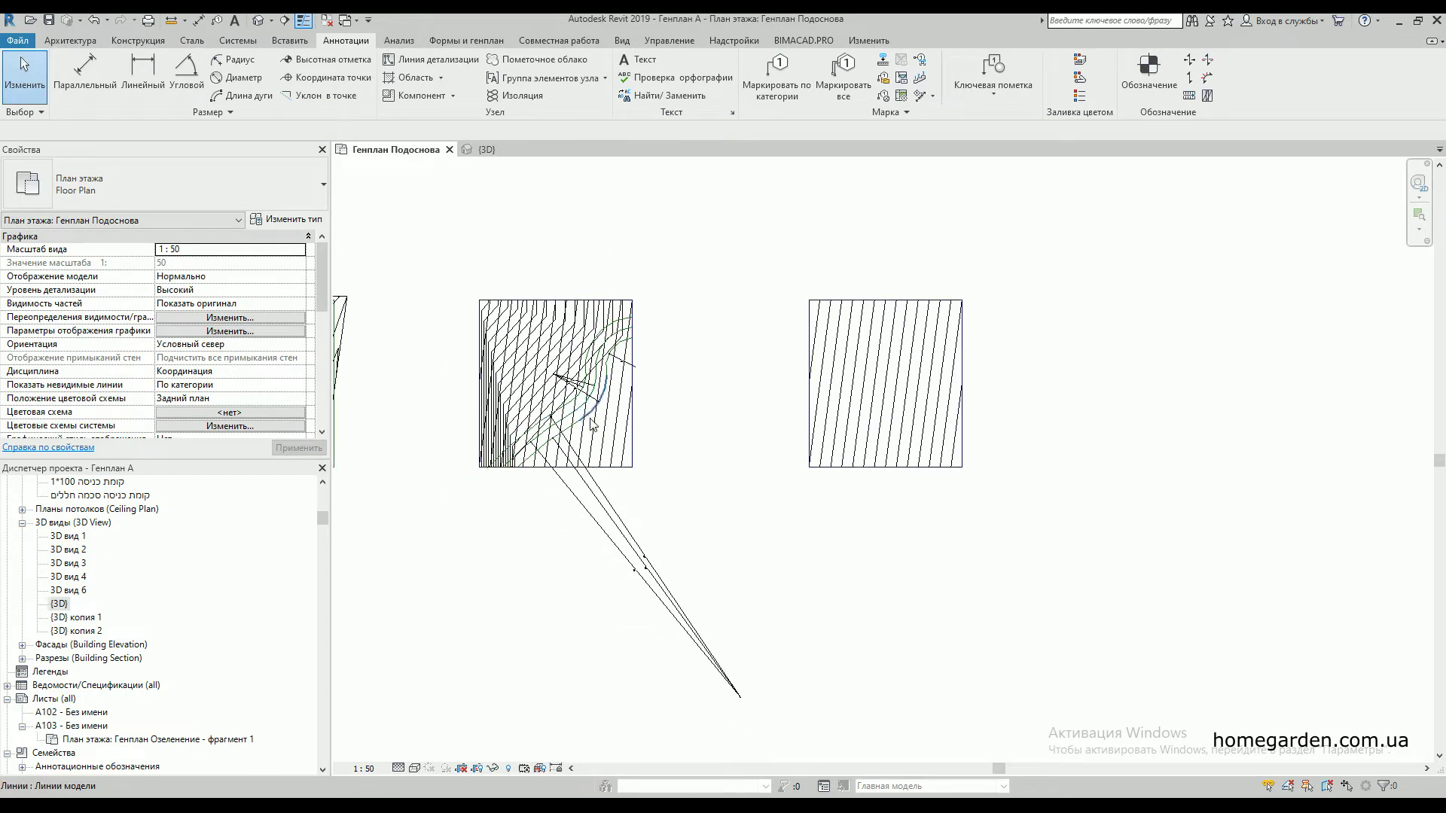
{"action": "scroll", "coordinate": [663, 622], "scroll_direction": "up", "scroll_amount": 1}
{"action": "scroll", "coordinate": [666, 612], "scroll_direction": "up", "scroll_amount": 4}
{"action": "scroll", "coordinate": [667, 612], "scroll_direction": "up", "scroll_amount": 4}
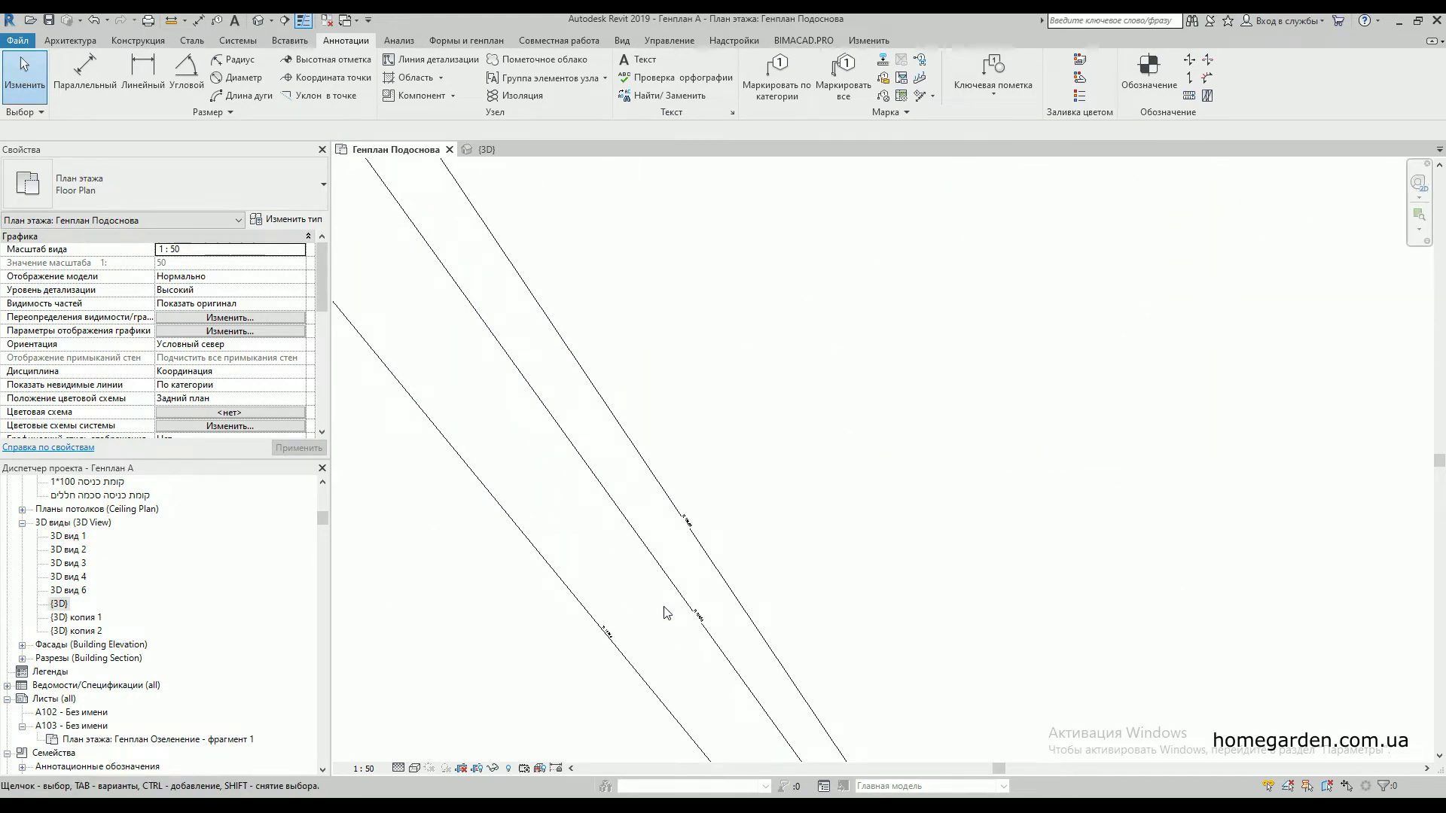
{"action": "scroll", "coordinate": [721, 551], "scroll_direction": "down", "scroll_amount": 6}
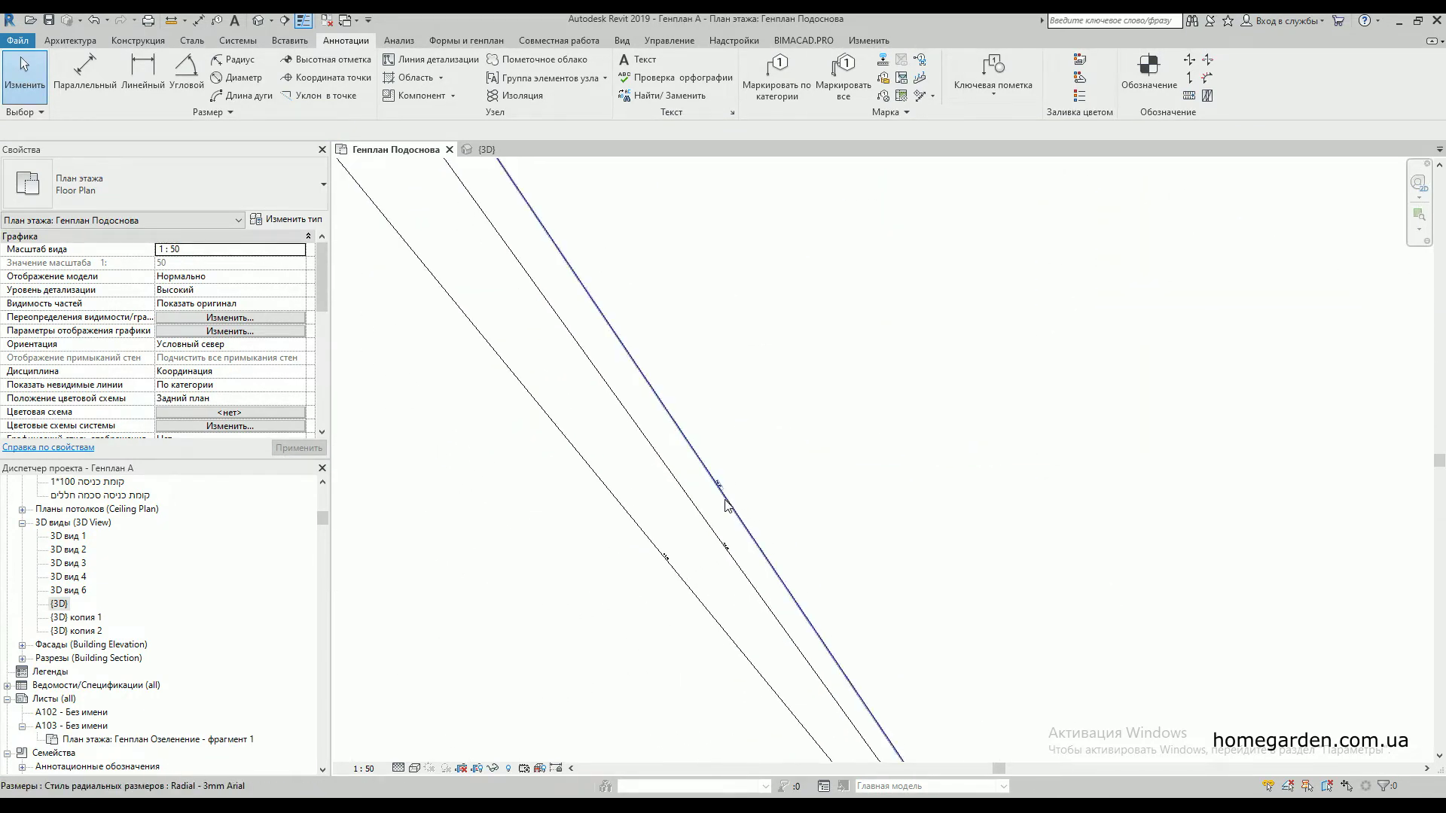
{"action": "scroll", "coordinate": [644, 378], "scroll_direction": "up", "scroll_amount": 2}
{"action": "scroll", "coordinate": [649, 399], "scroll_direction": "up", "scroll_amount": 2}
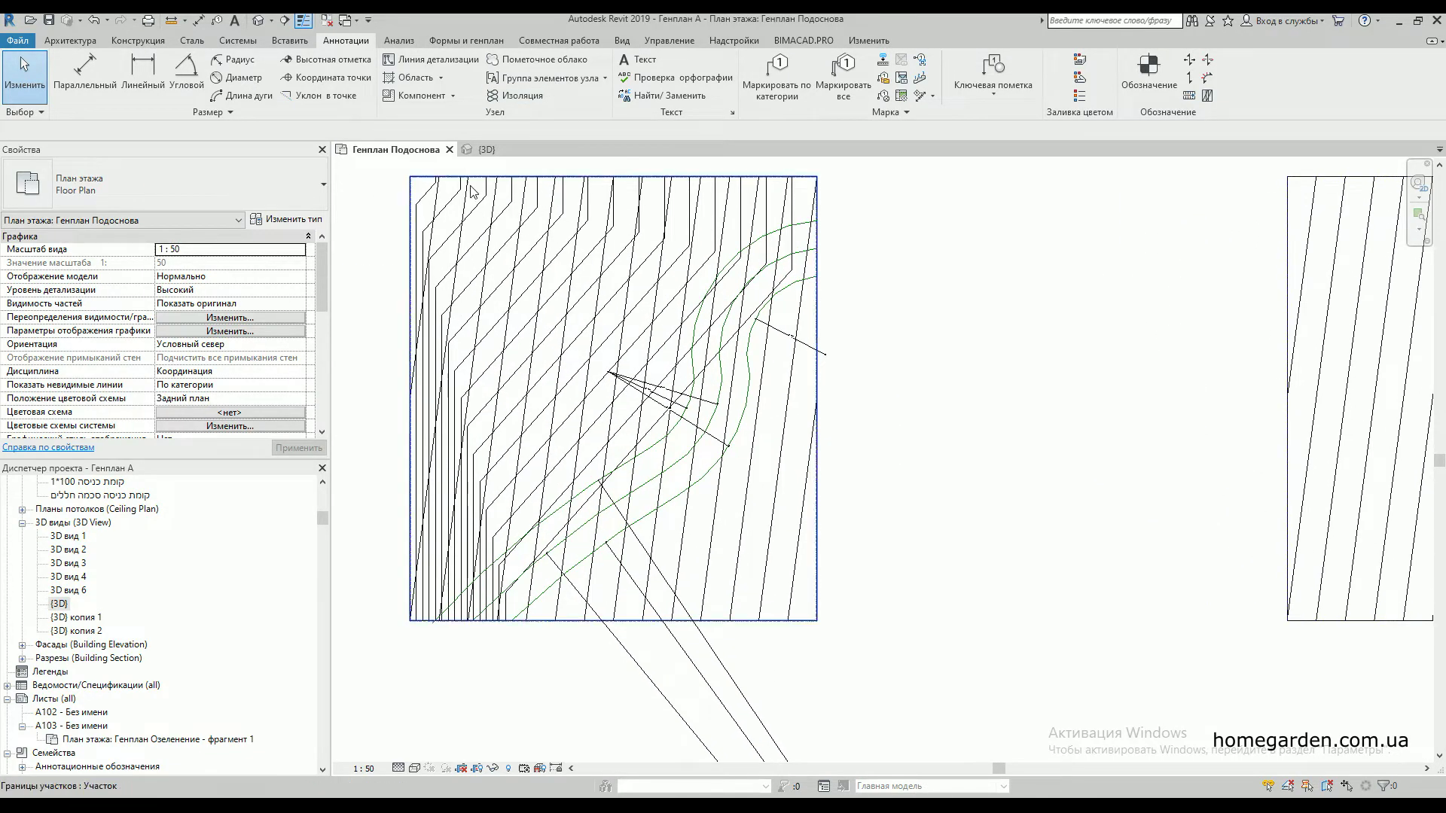
- Open the sample toposurface for editing and check the elevation of the boundary point at the lowest contour's bottom end
{"action": "left_click", "coordinate": [497, 227]}
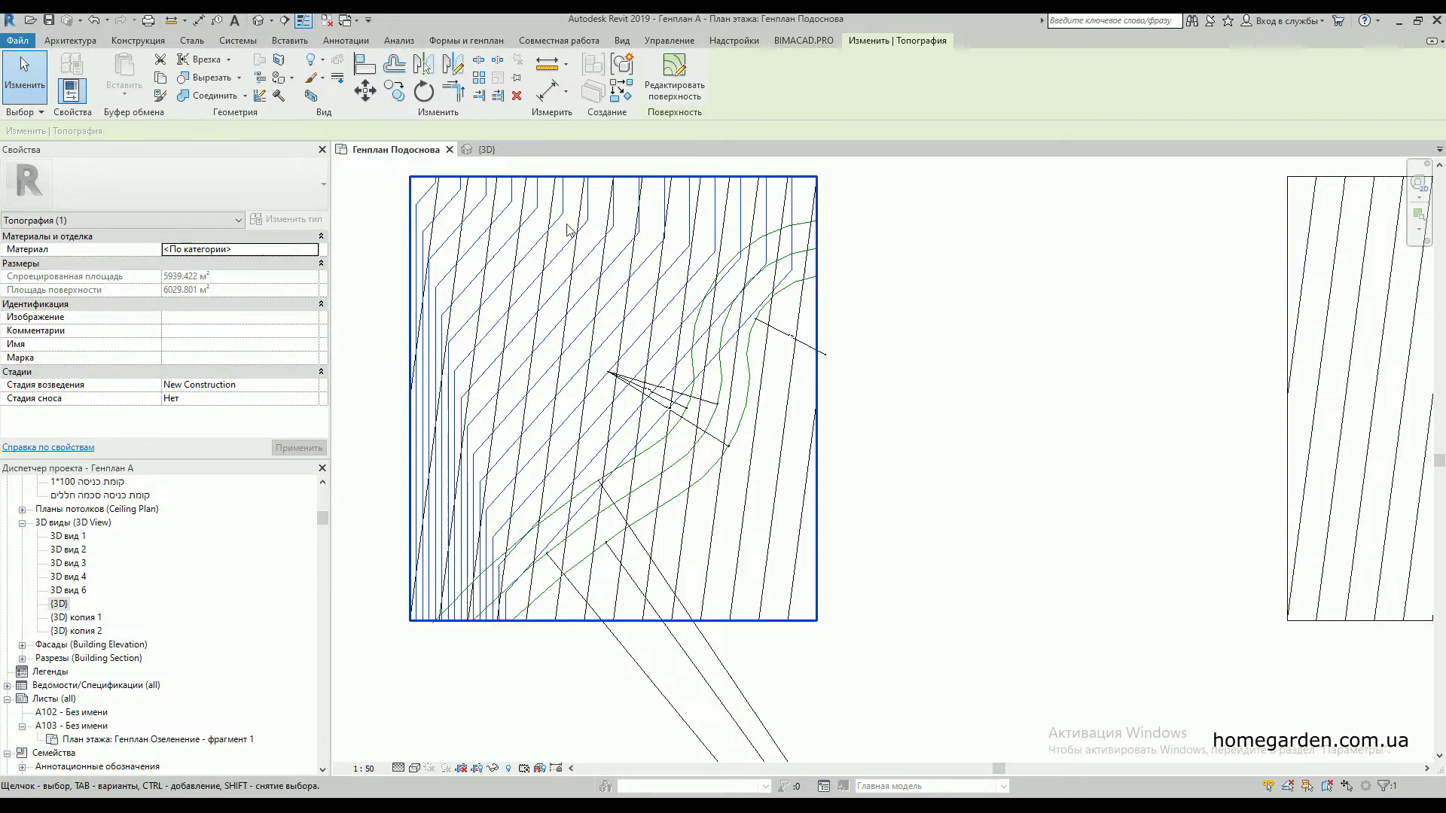
{"action": "left_click", "coordinate": [673, 94]}
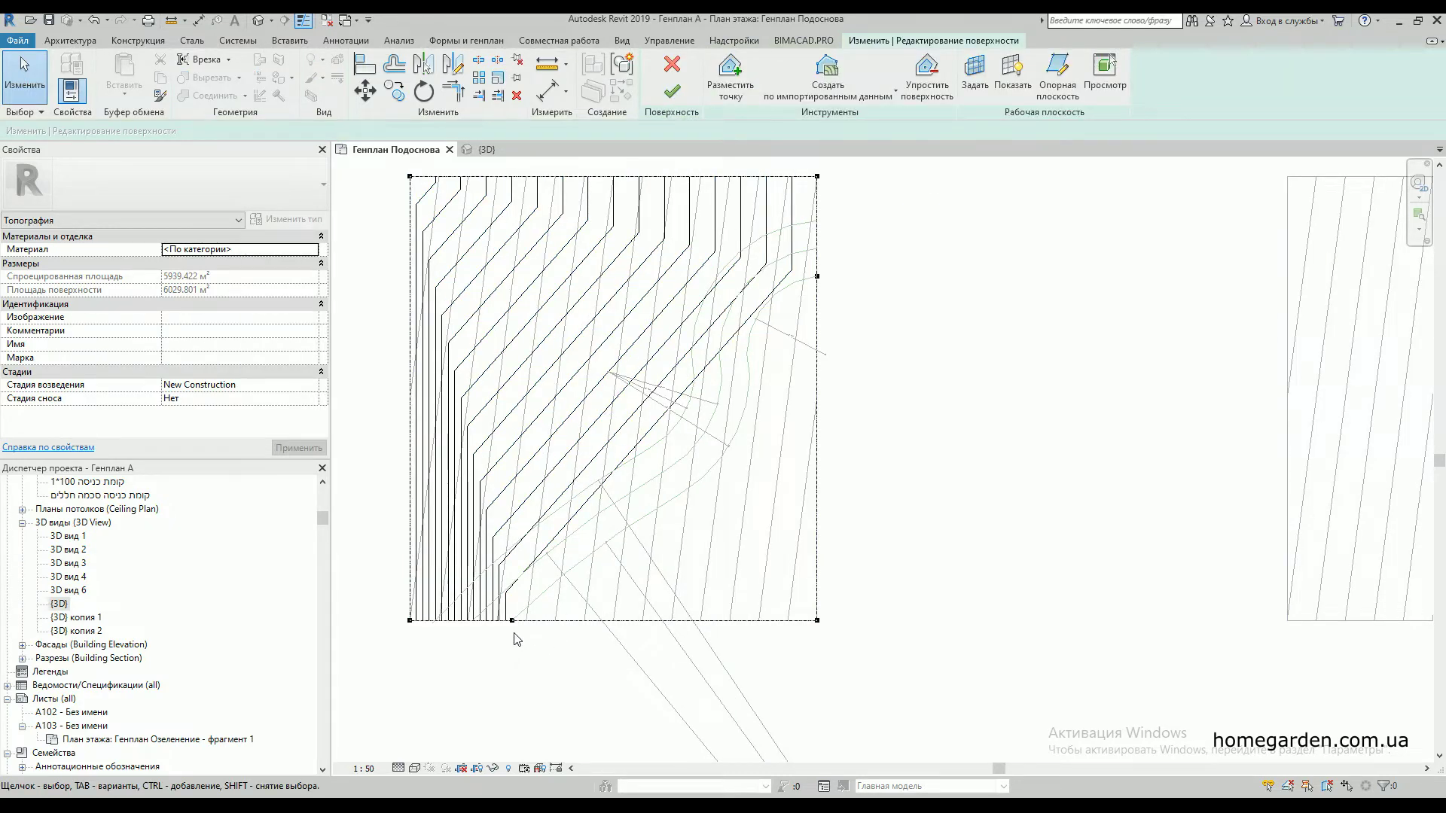
{"action": "scroll", "coordinate": [523, 641], "scroll_direction": "up", "scroll_amount": 3}
{"action": "scroll", "coordinate": [518, 601], "scroll_direction": "down", "scroll_amount": 1}
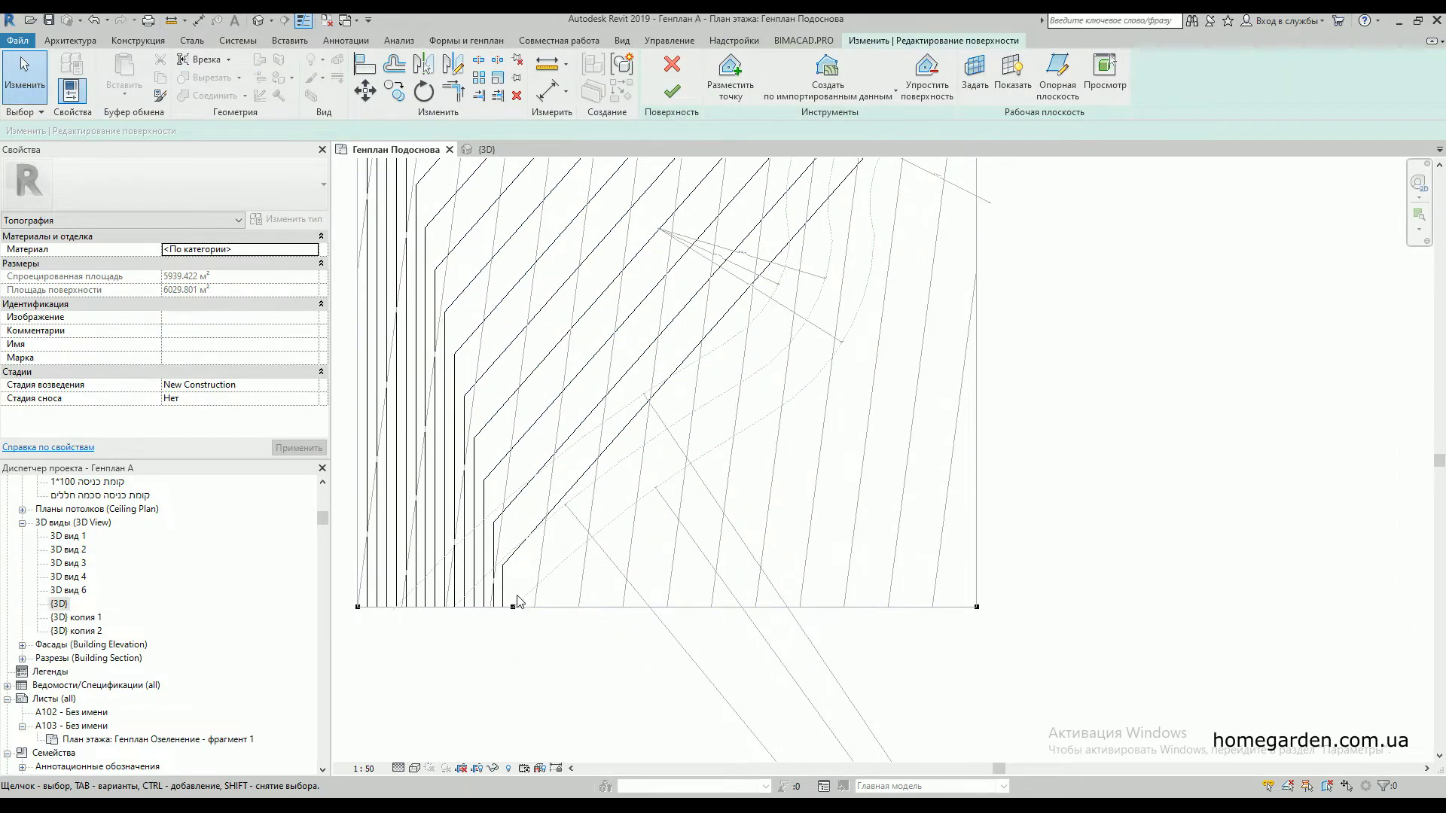
{"action": "left_click", "coordinate": [513, 608]}
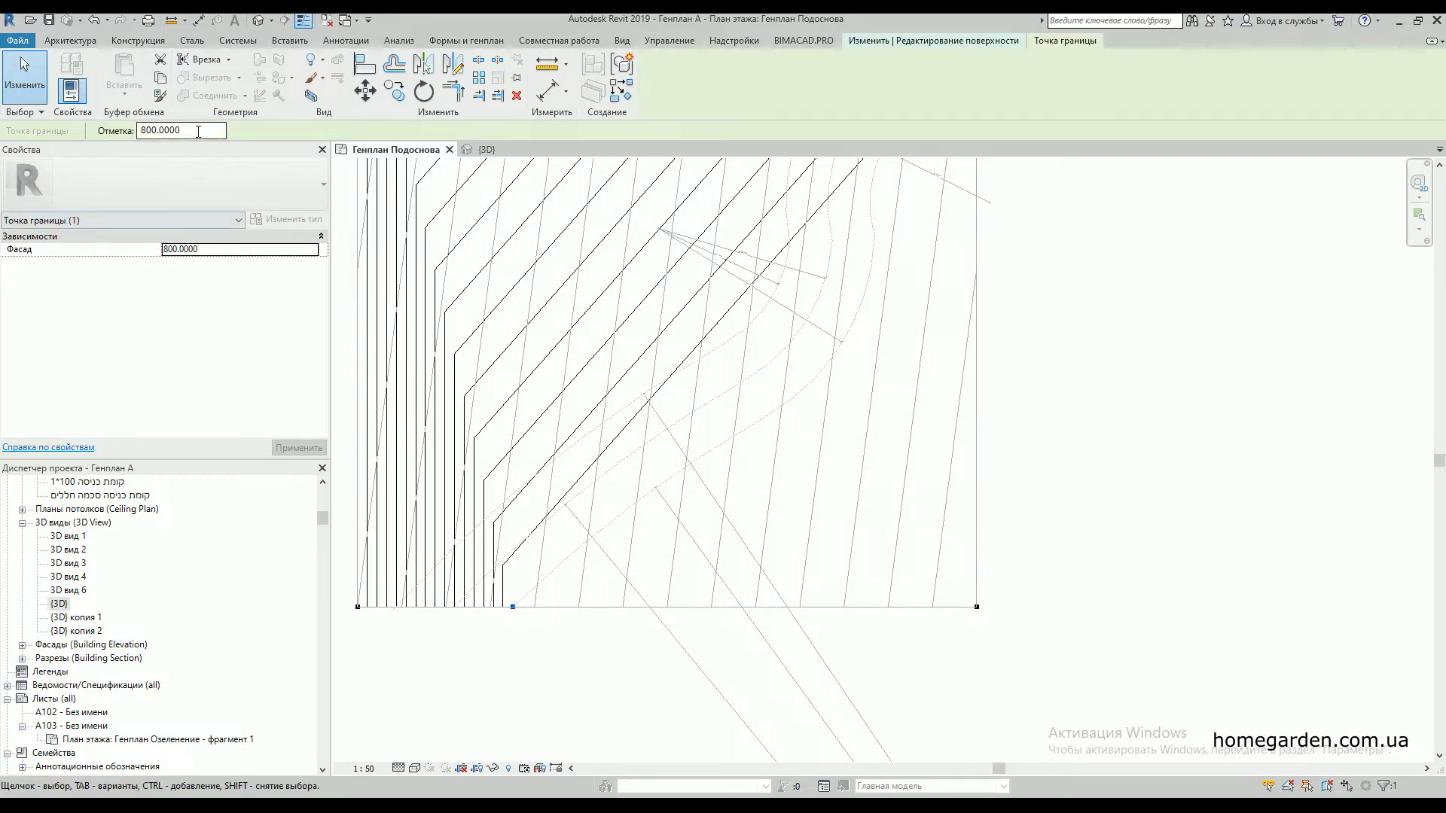
{"action": "middle_click_drag", "start_coordinate": [517, 597], "coordinate": [521, 531]}
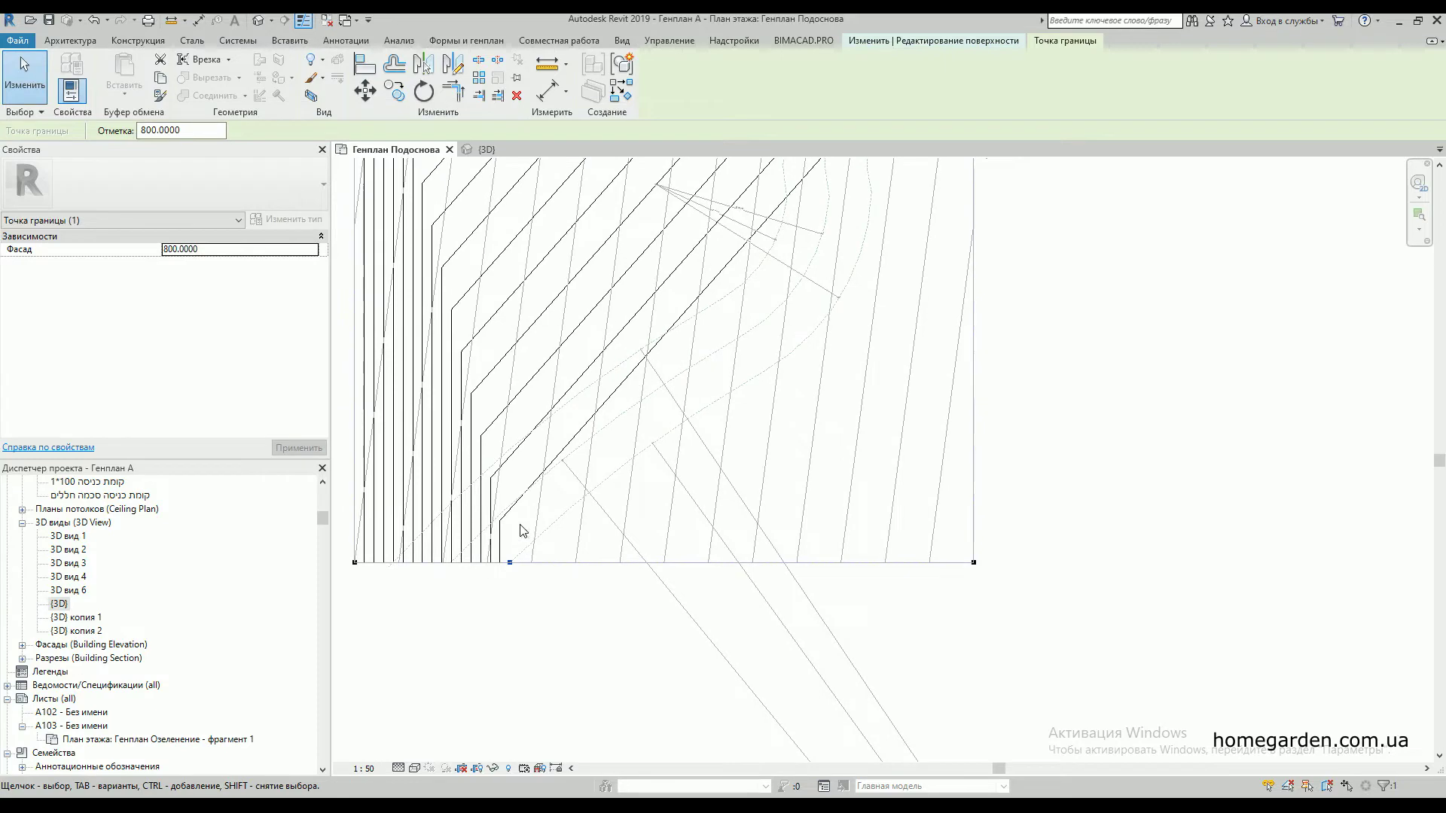
{"action": "left_click", "coordinate": [511, 575]}
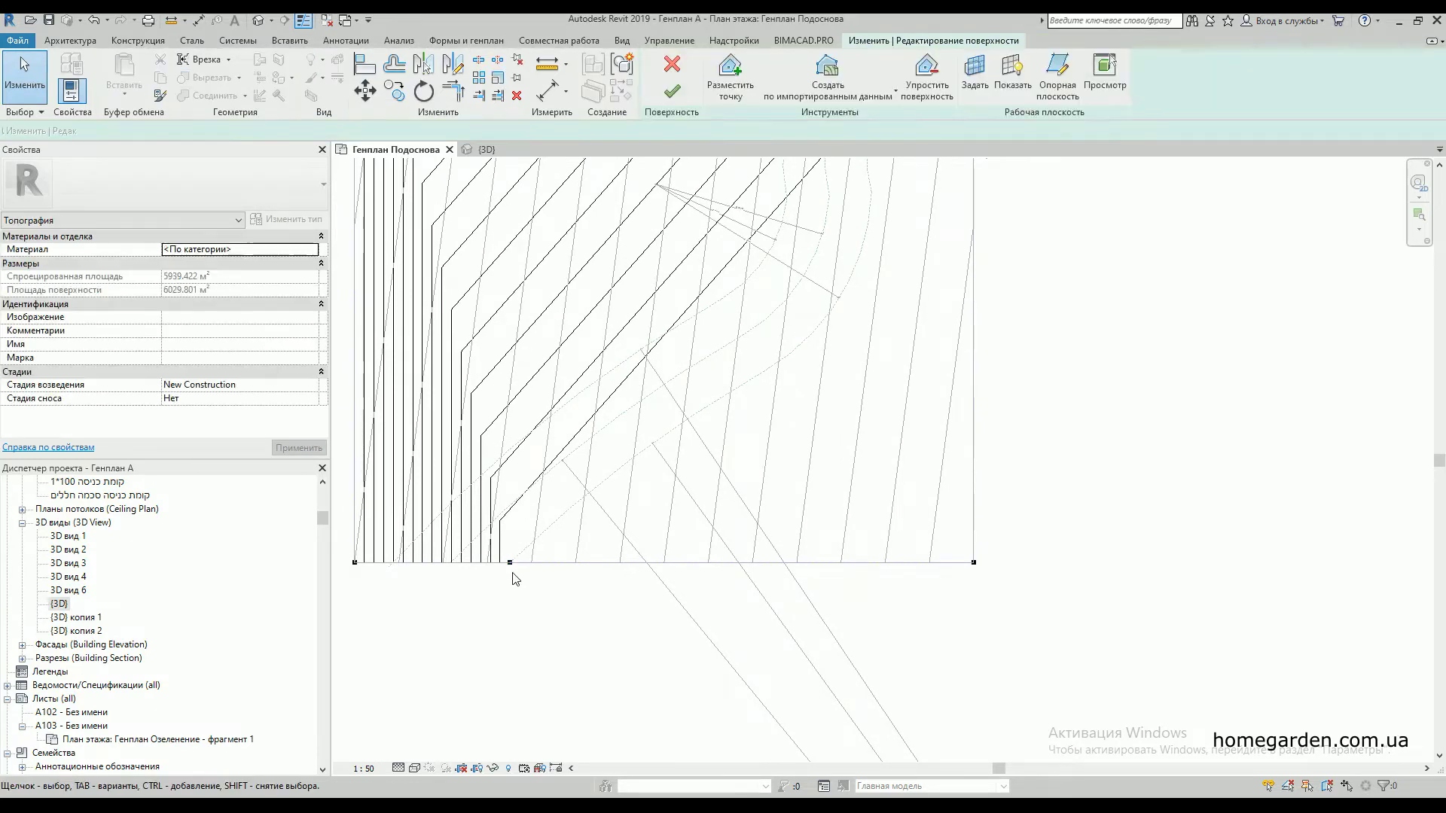
- Start a radial array of the lowest contour's bottom end point, spaced between elements, with its rotation centre at the lower arc's centre
{"action": "left_click", "coordinate": [515, 569]}
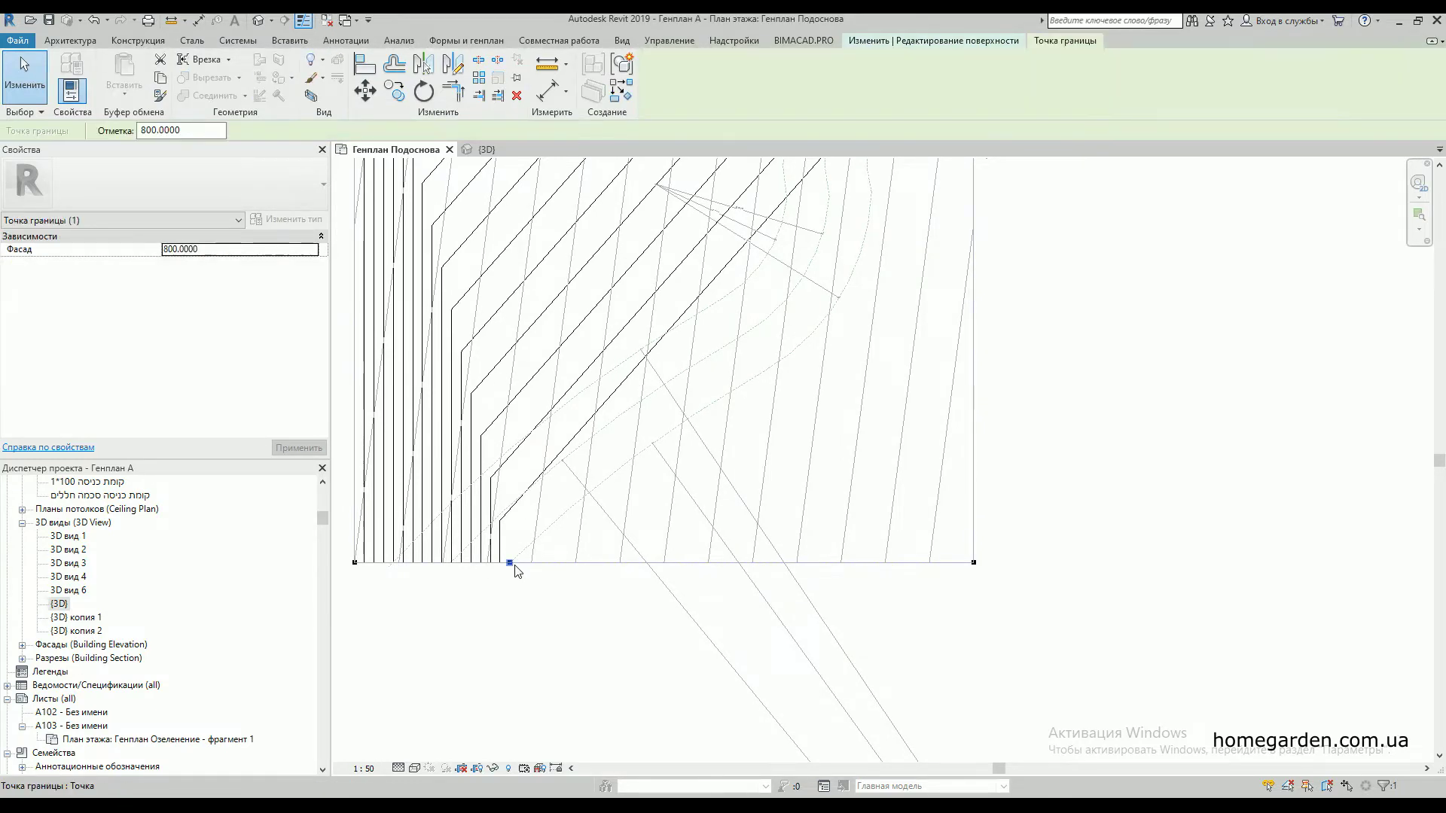
{"action": "left_click", "coordinate": [484, 79]}
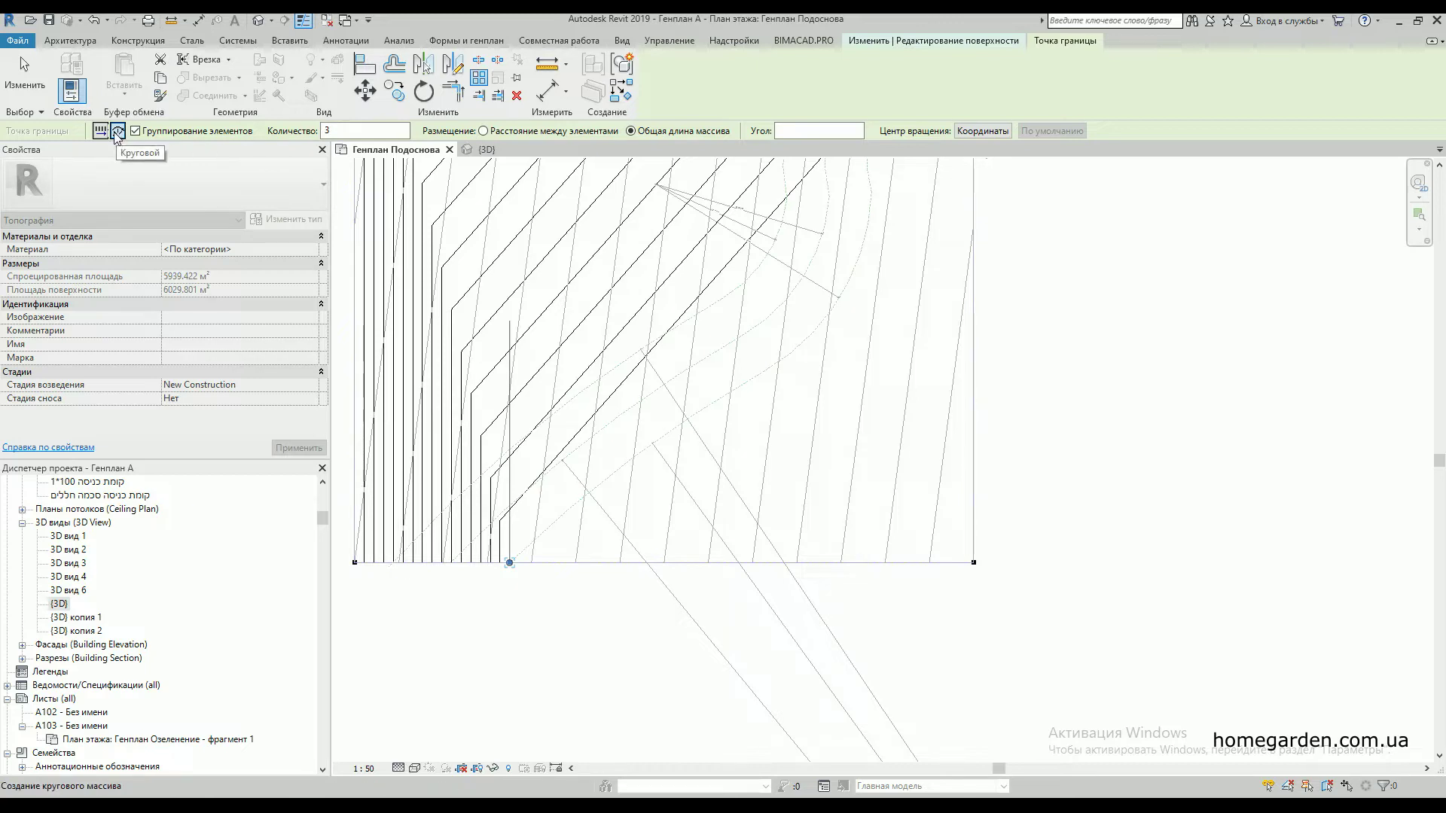
{"action": "key", "text": "Escape"}
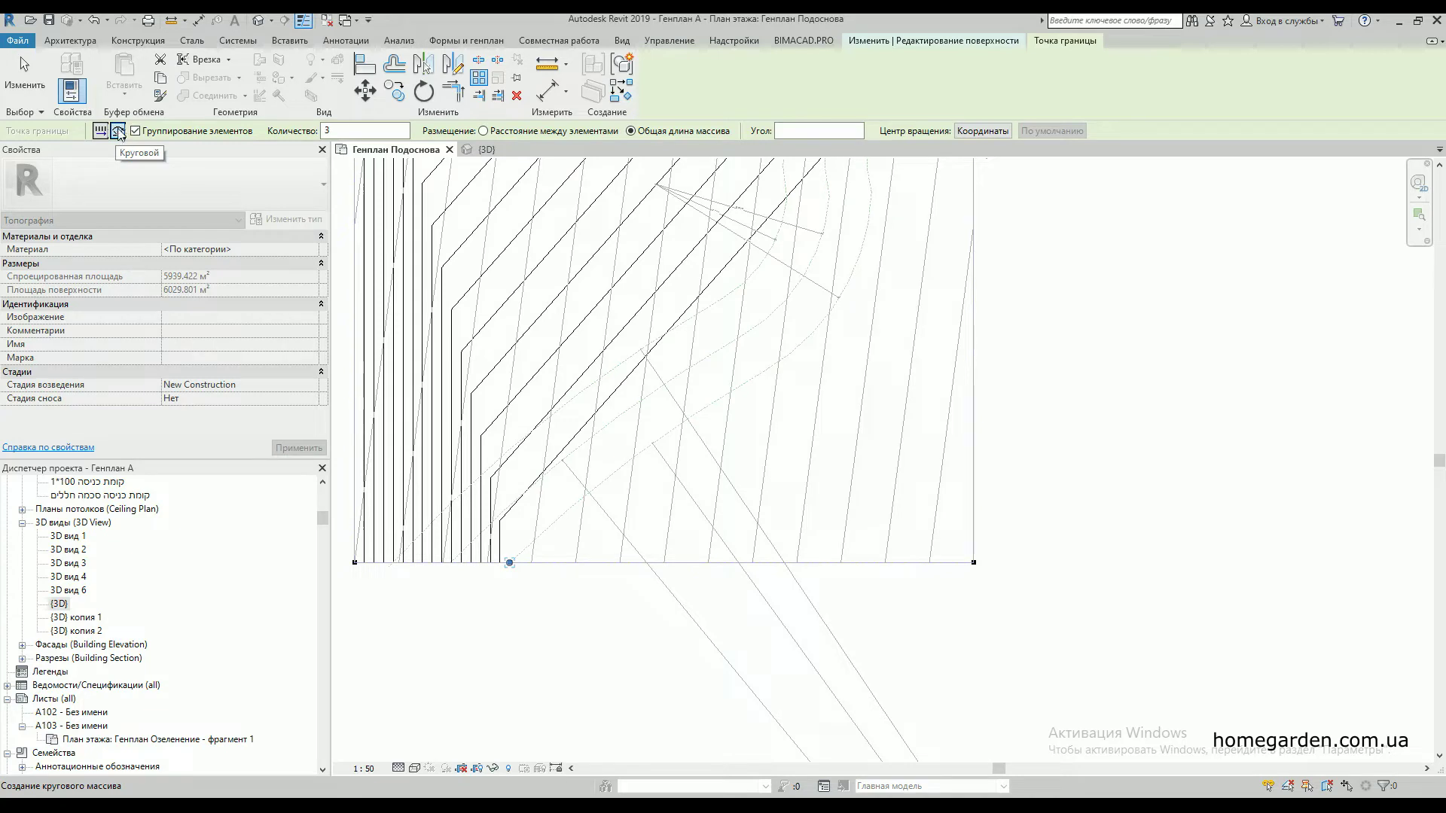
{"action": "left_click", "coordinate": [118, 132]}
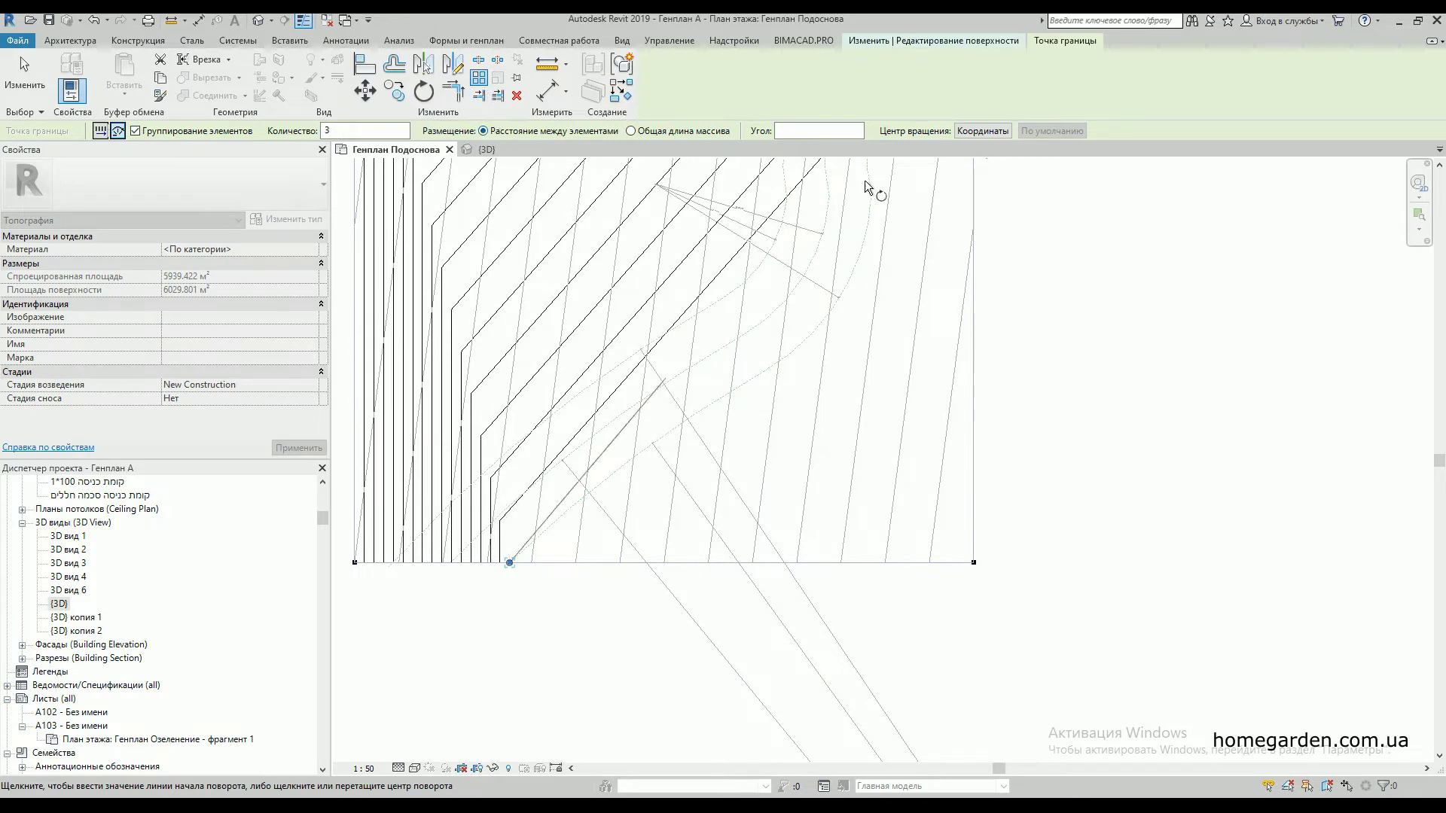
{"action": "left_click", "coordinate": [991, 132]}
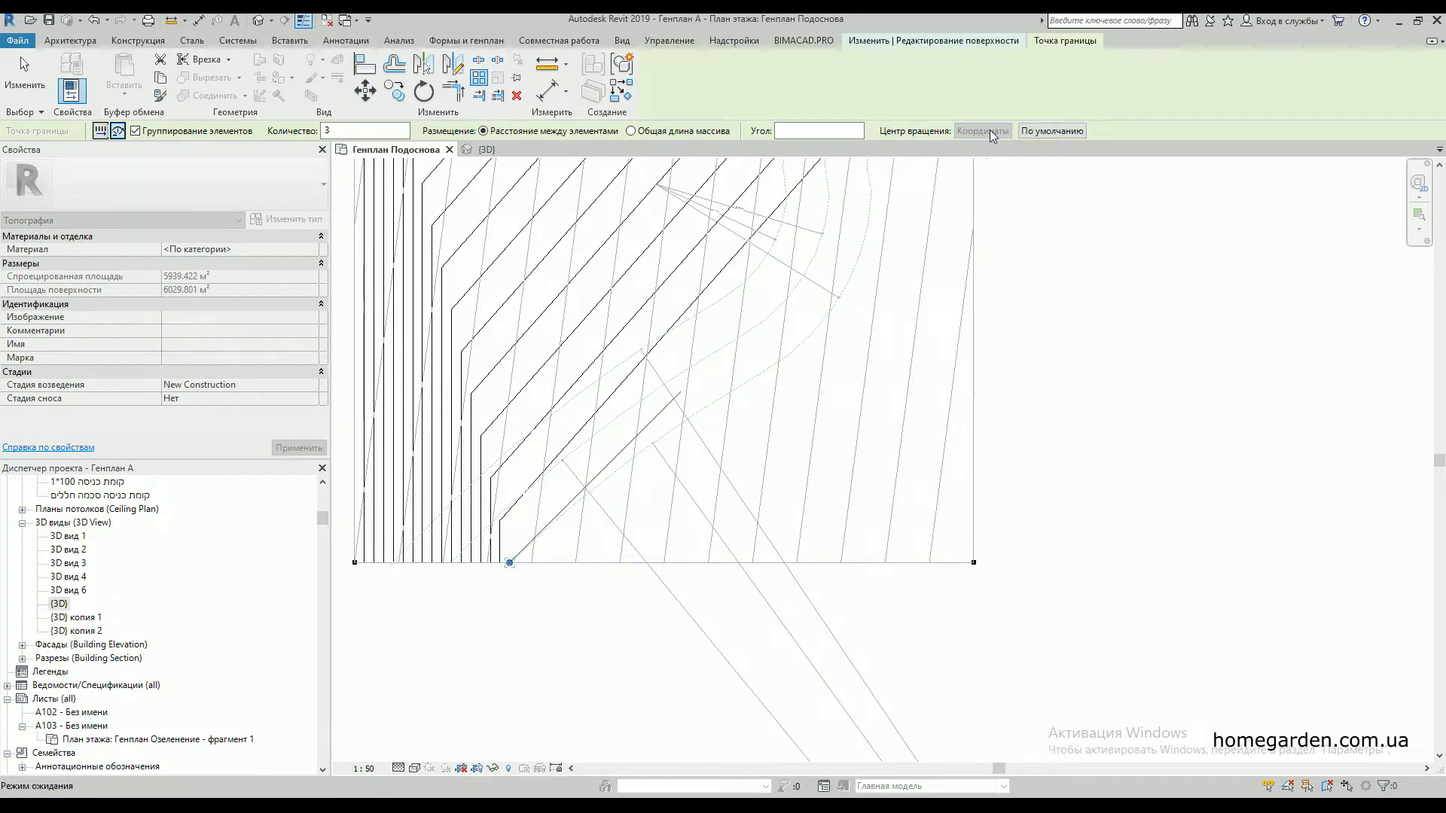
{"action": "scroll", "coordinate": [601, 338], "scroll_direction": "down", "scroll_amount": 2}
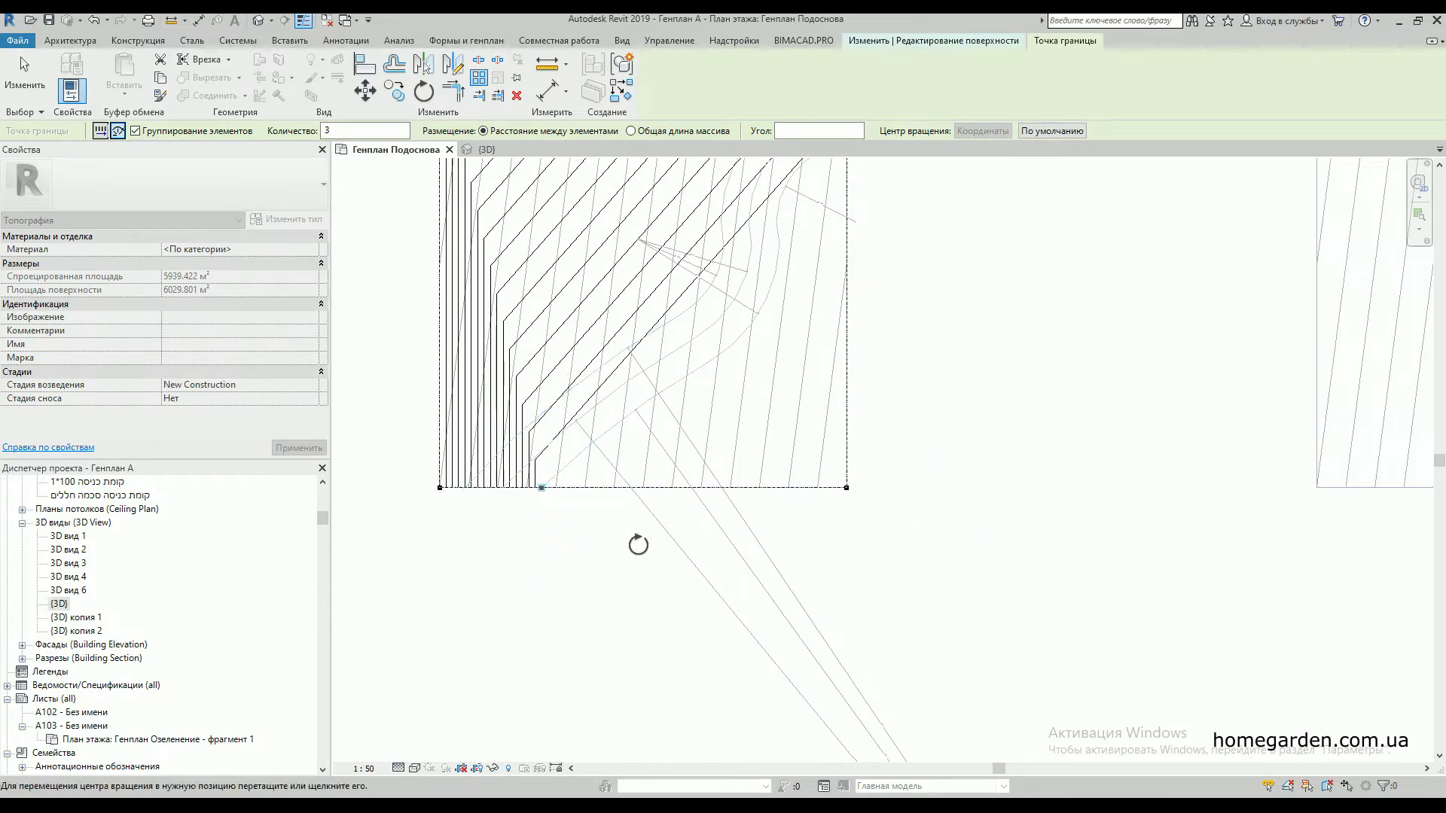
{"action": "scroll", "coordinate": [602, 416], "scroll_direction": "down", "scroll_amount": 2}
{"action": "scroll", "coordinate": [597, 411], "scroll_direction": "down", "scroll_amount": 2}
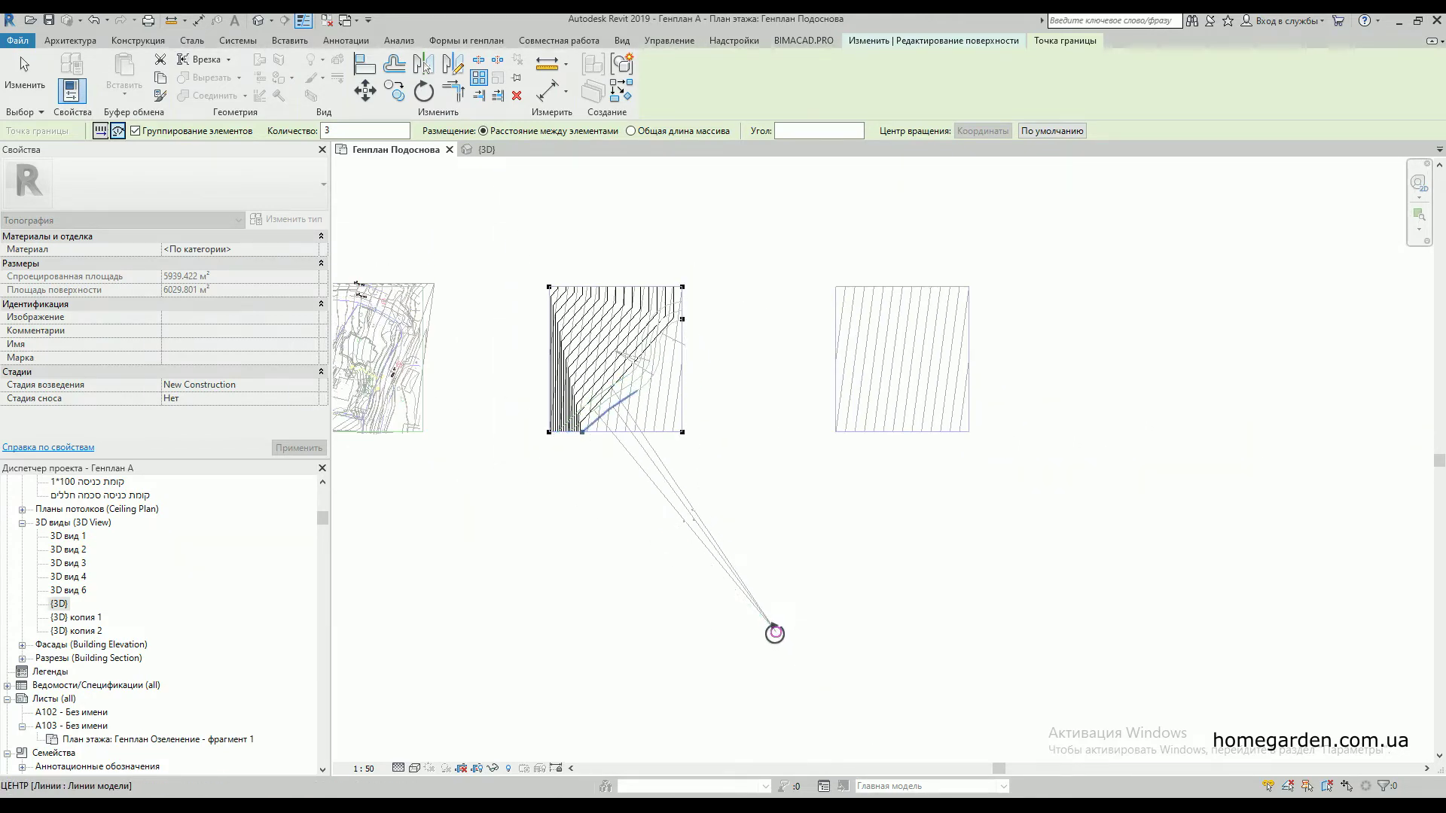
{"action": "scroll", "coordinate": [771, 630], "scroll_direction": "up", "scroll_amount": 3}
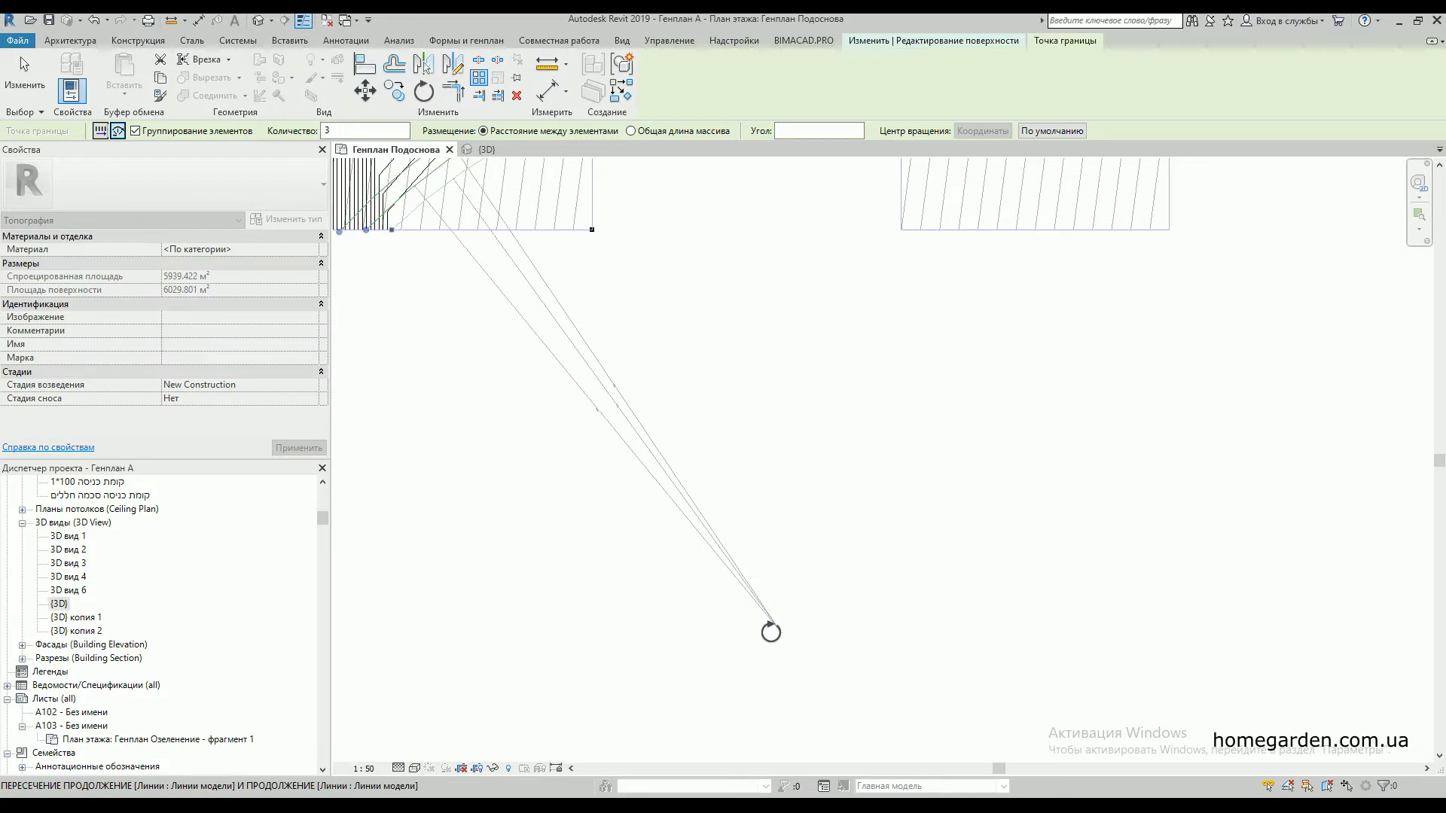
{"action": "scroll", "coordinate": [769, 629], "scroll_direction": "down", "scroll_amount": 1}
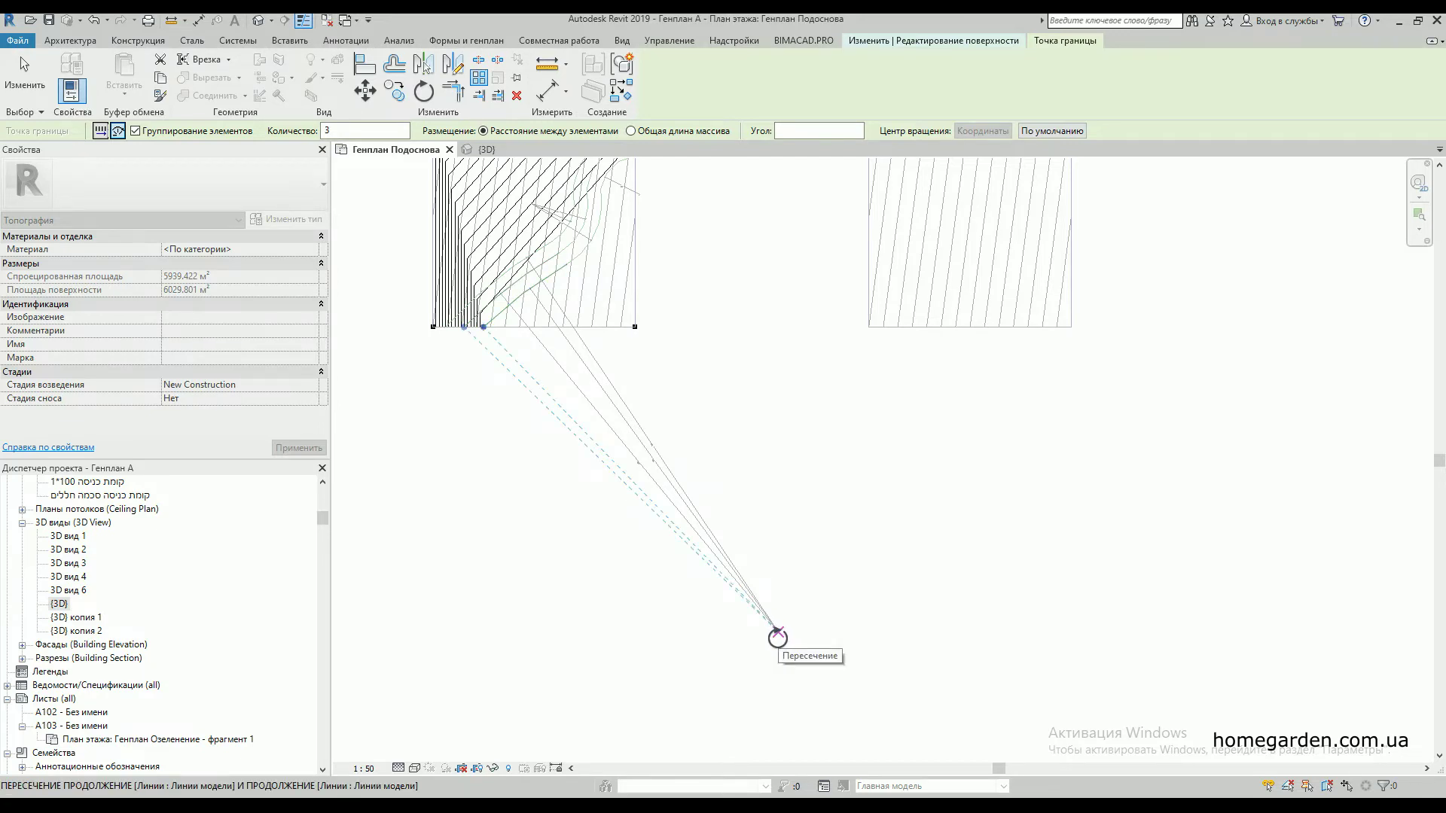
{"action": "left_click", "coordinate": [778, 632]}
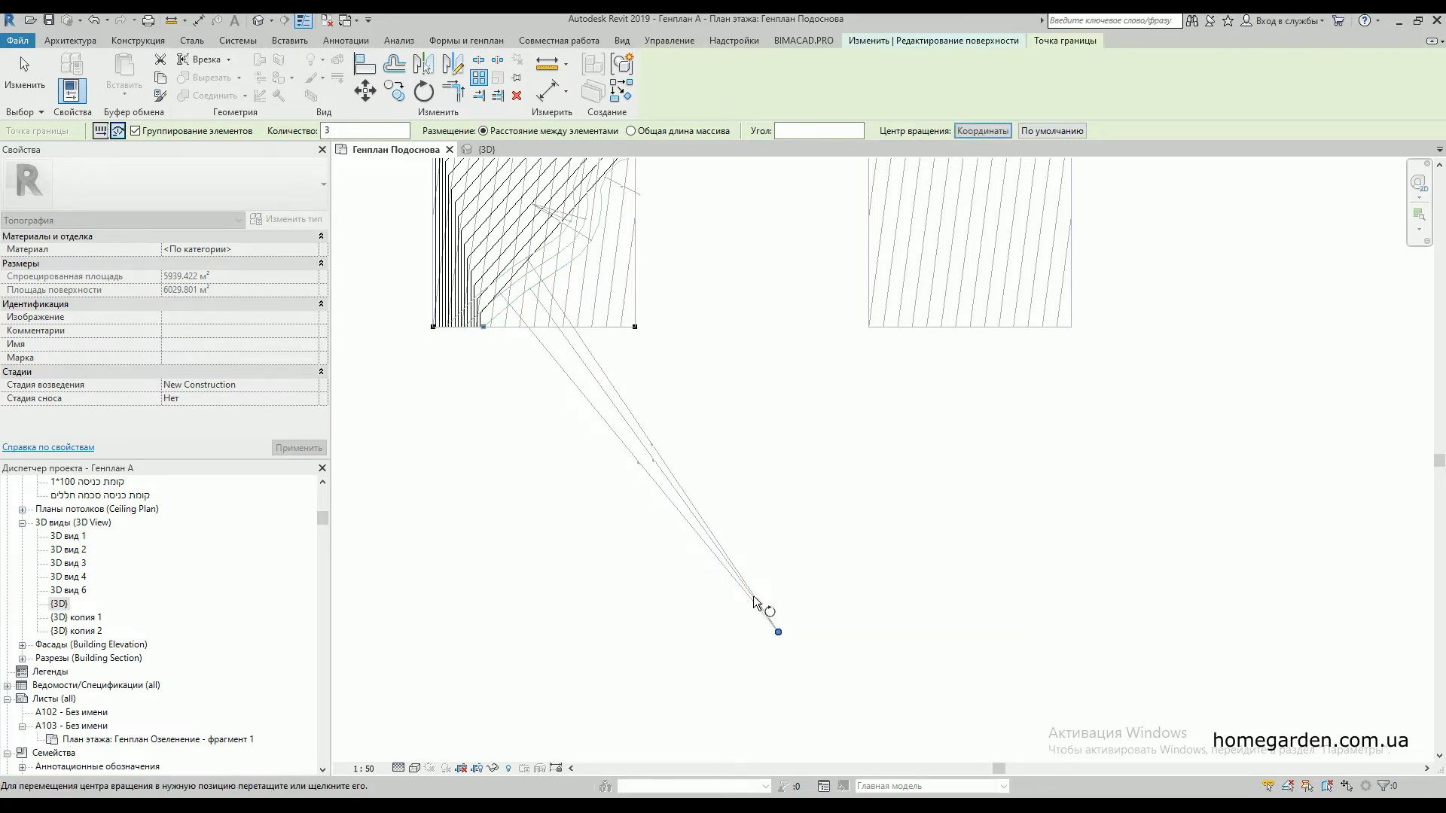
- Array the boundary point along the lowest contour's lower arc, starting at the contour's end, with 5 elements
{"action": "left_click", "coordinate": [485, 329]}
{"action": "scroll", "coordinate": [483, 329], "scroll_direction": "up", "scroll_amount": 2}
{"action": "scroll", "coordinate": [482, 329], "scroll_direction": "up", "scroll_amount": 3}
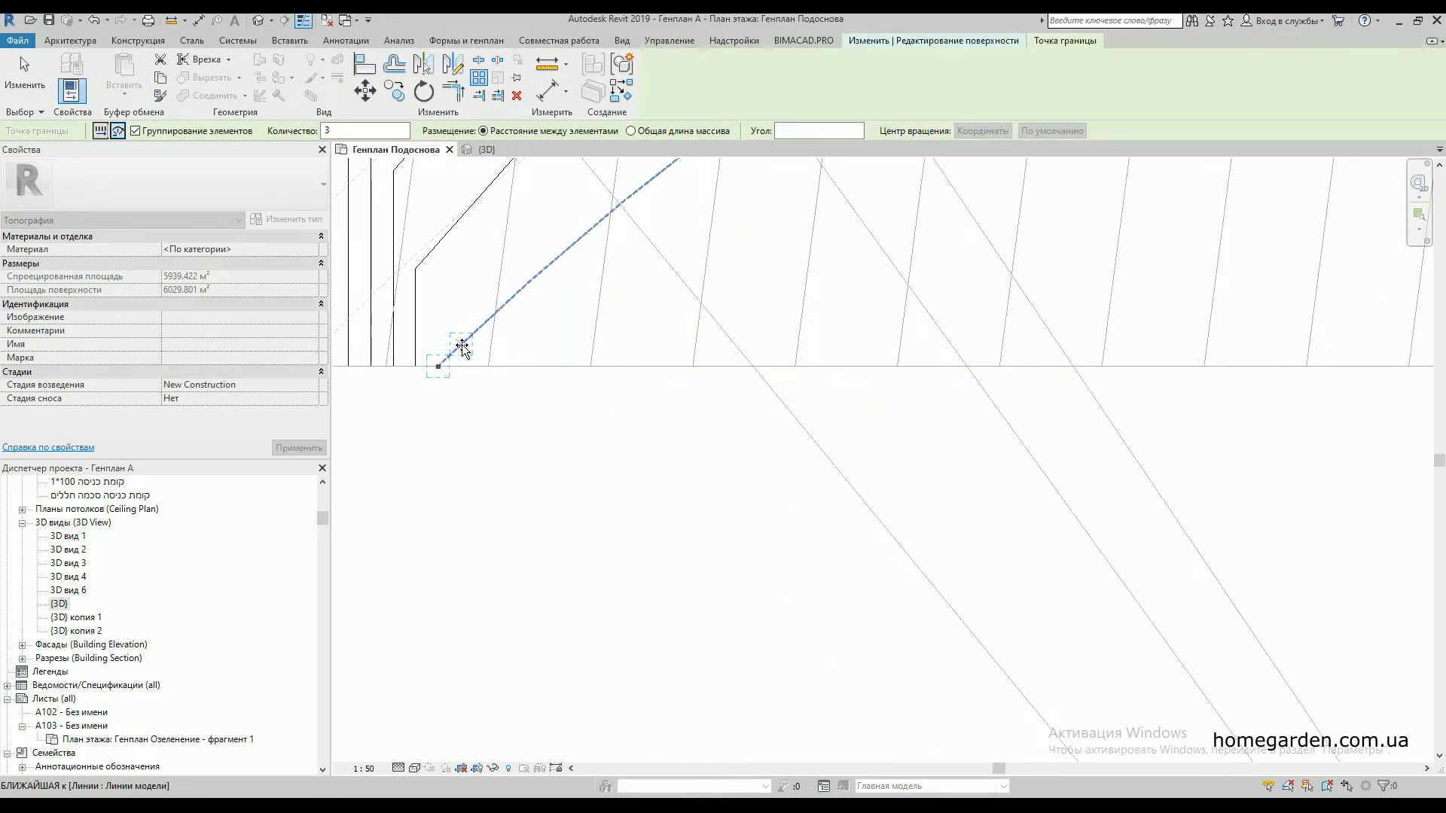
{"action": "scroll", "coordinate": [462, 346], "scroll_direction": "up", "scroll_amount": 2}
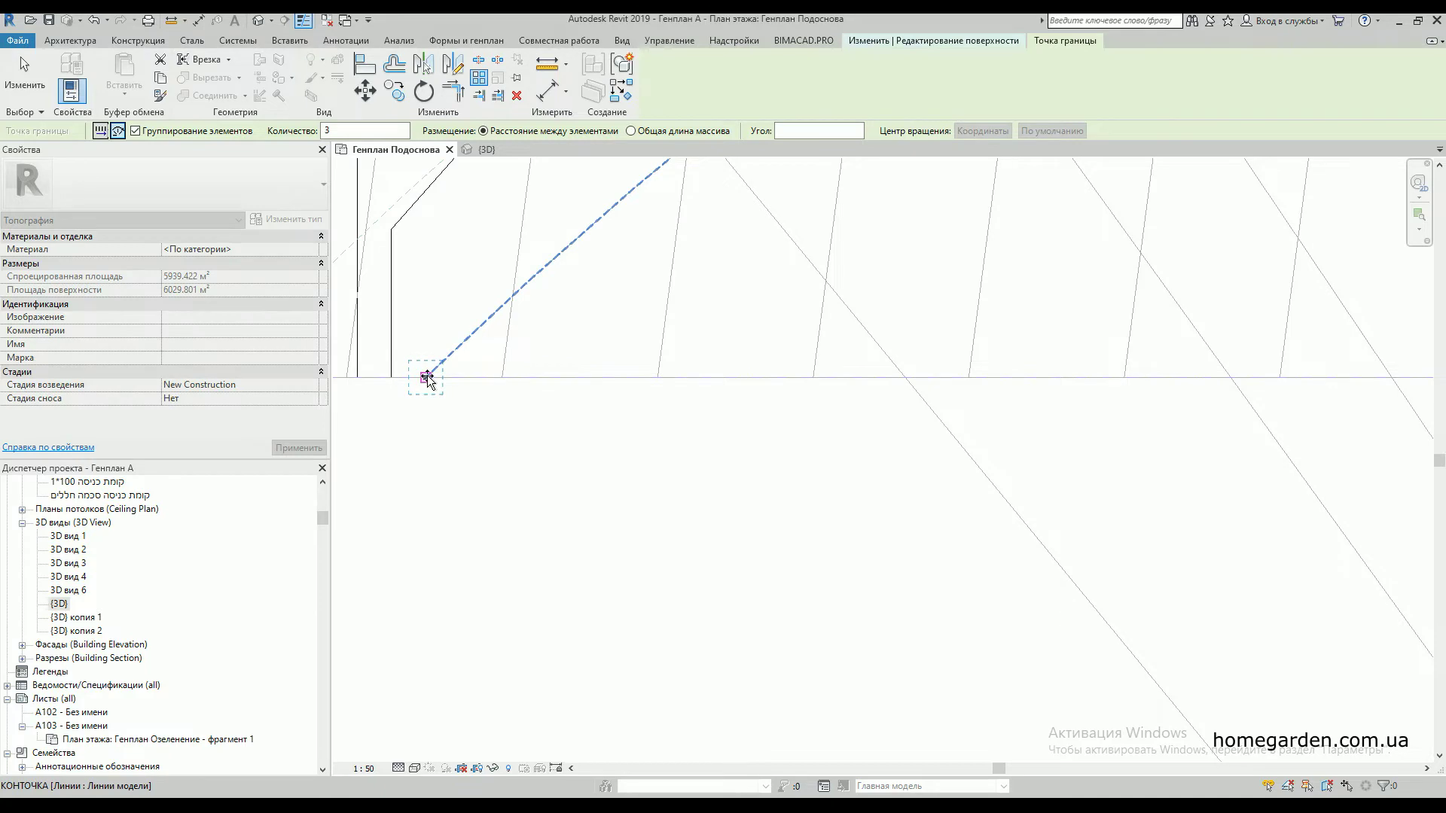
{"action": "left_click", "coordinate": [479, 326]}
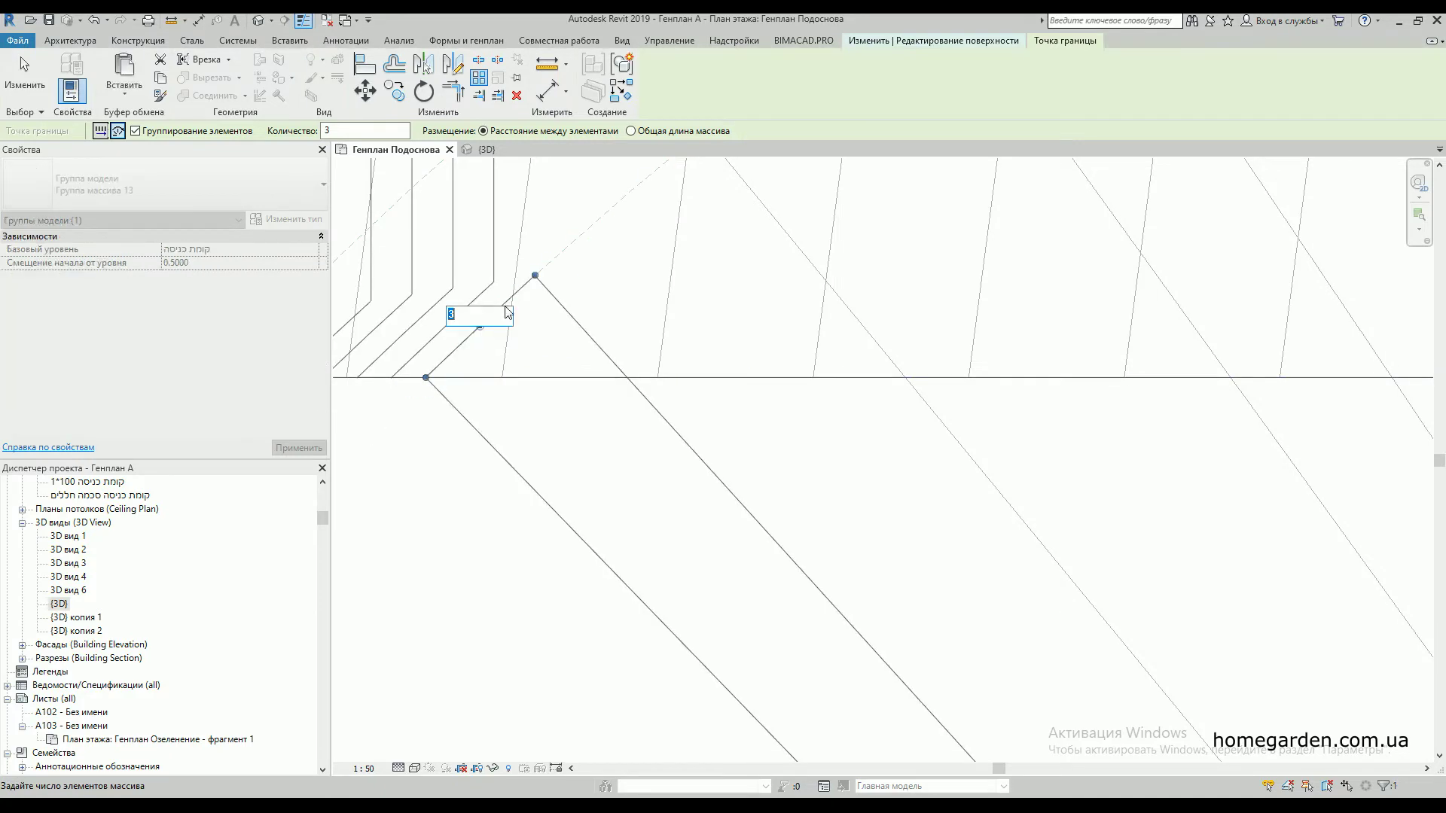
{"action": "scroll", "coordinate": [458, 400], "scroll_direction": "down", "scroll_amount": 2}
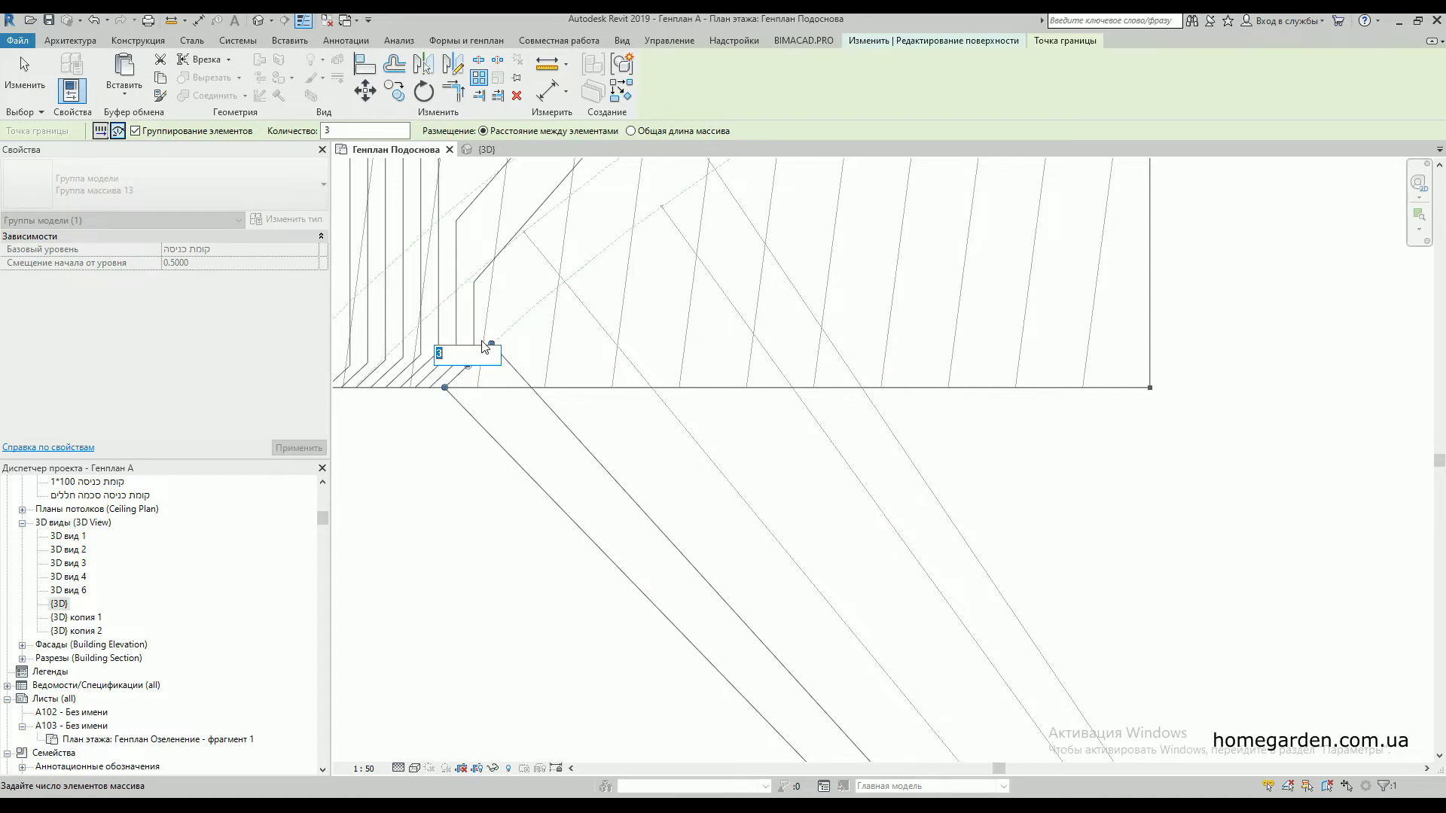
{"action": "key", "text": "Return"}
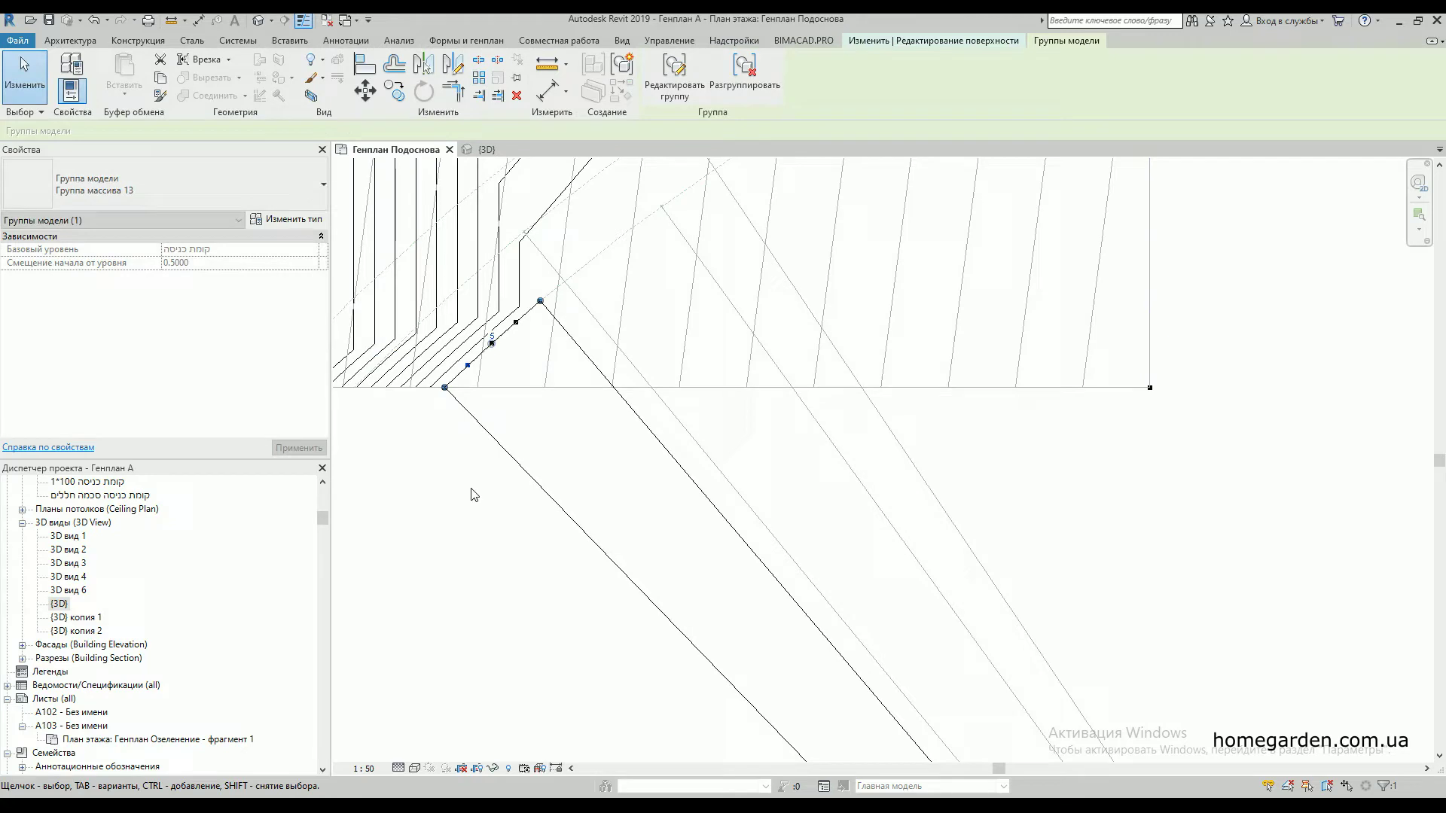
- Try extending the point array along the lower arc to 20 elements and check where it leaves the contour
{"action": "left_click", "coordinate": [492, 338]}
{"action": "scroll", "coordinate": [508, 473], "scroll_direction": "down", "scroll_amount": 2}
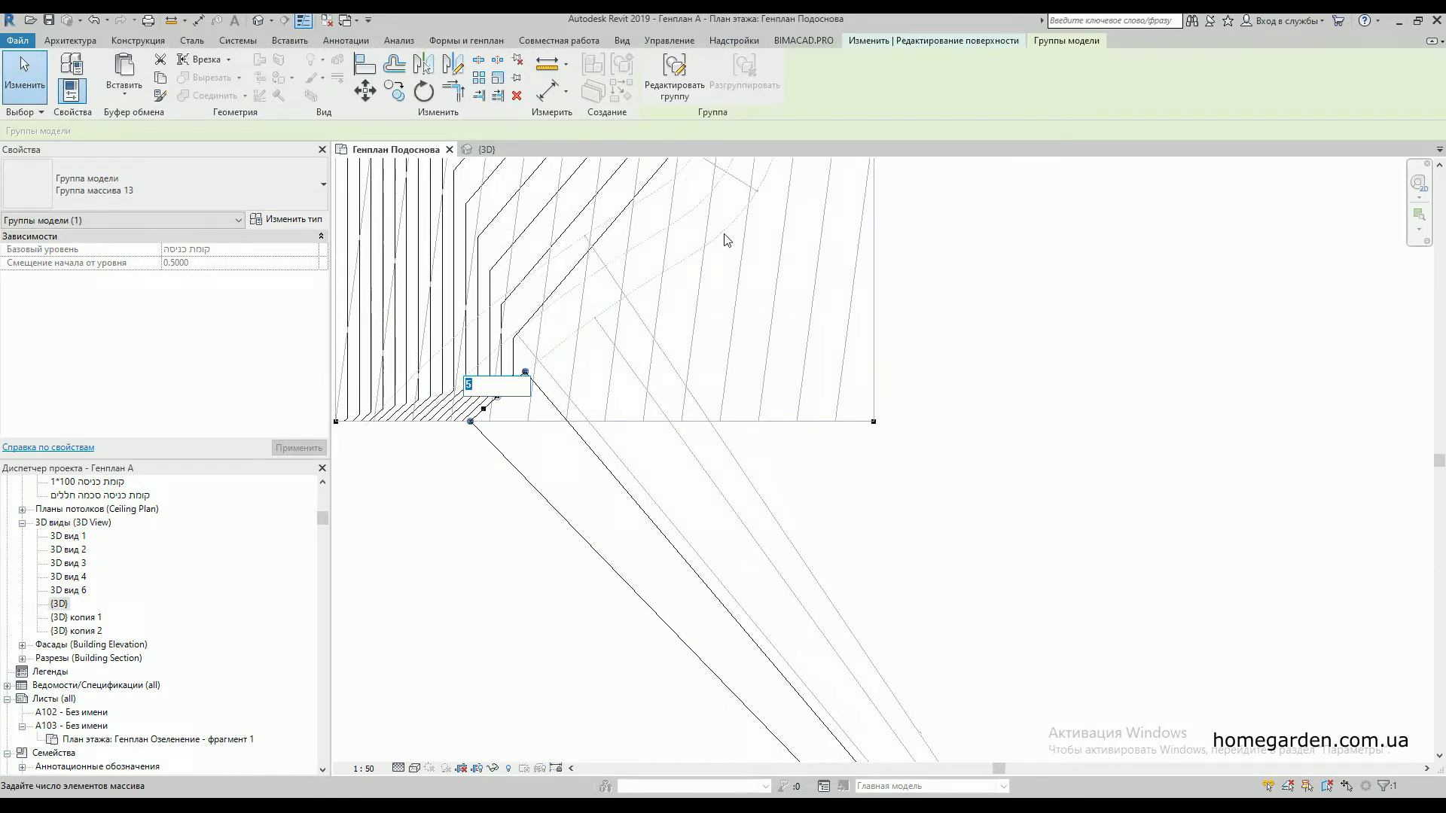
{"action": "type", "text": "20"}
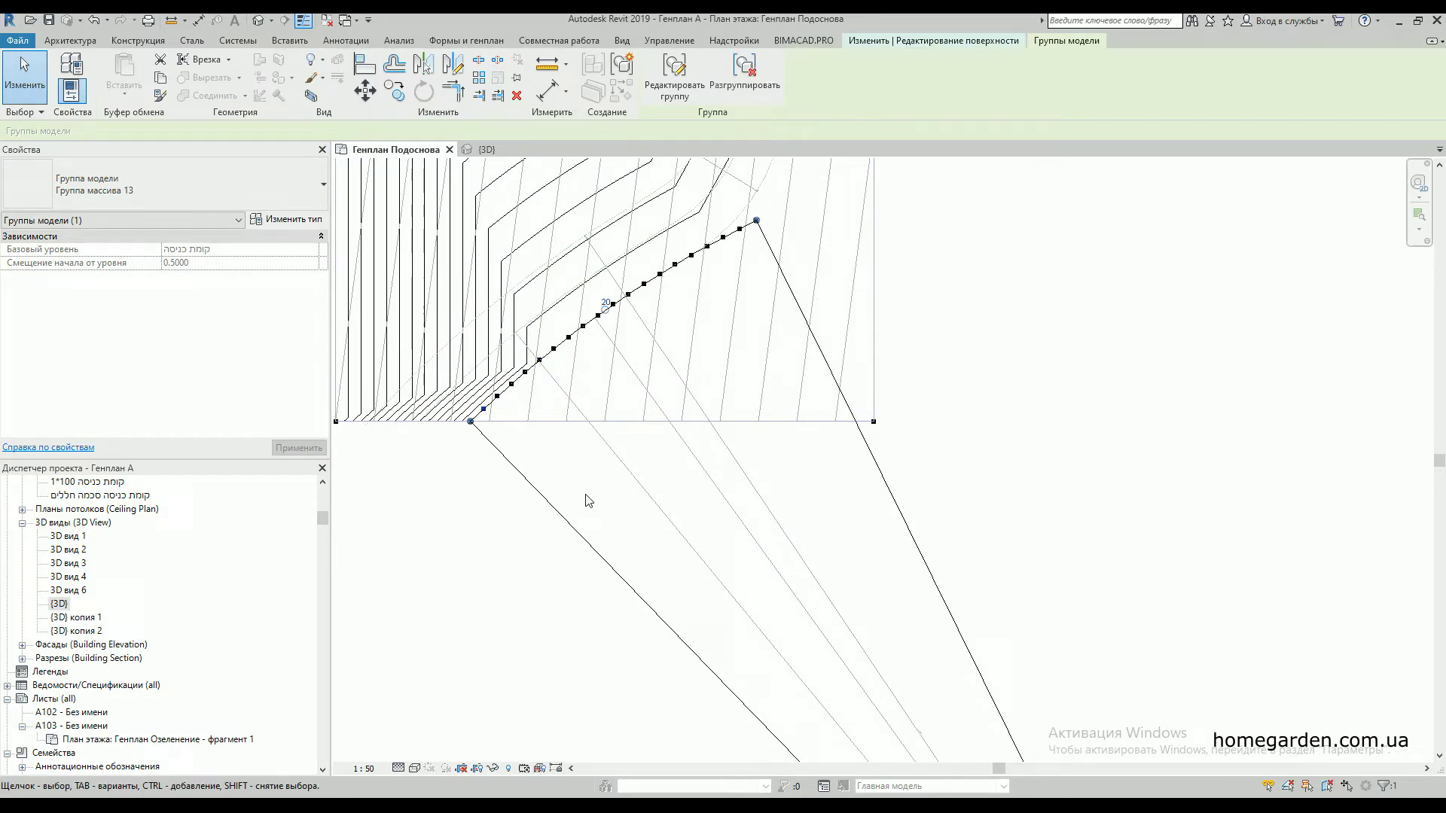
{"action": "scroll", "coordinate": [739, 226], "scroll_direction": "up", "scroll_amount": 3}
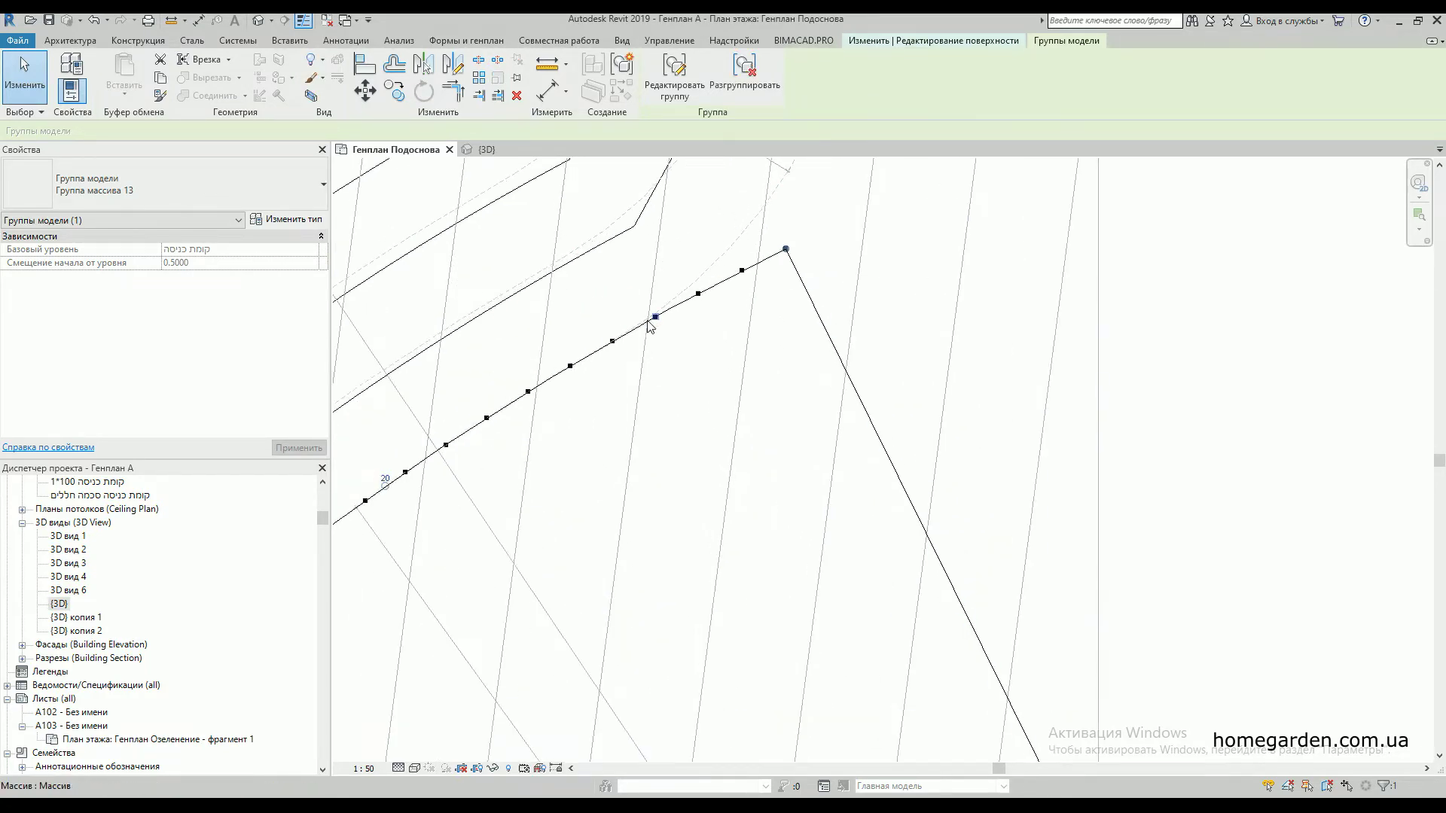
{"action": "scroll", "coordinate": [652, 348], "scroll_direction": "down", "scroll_amount": 3}
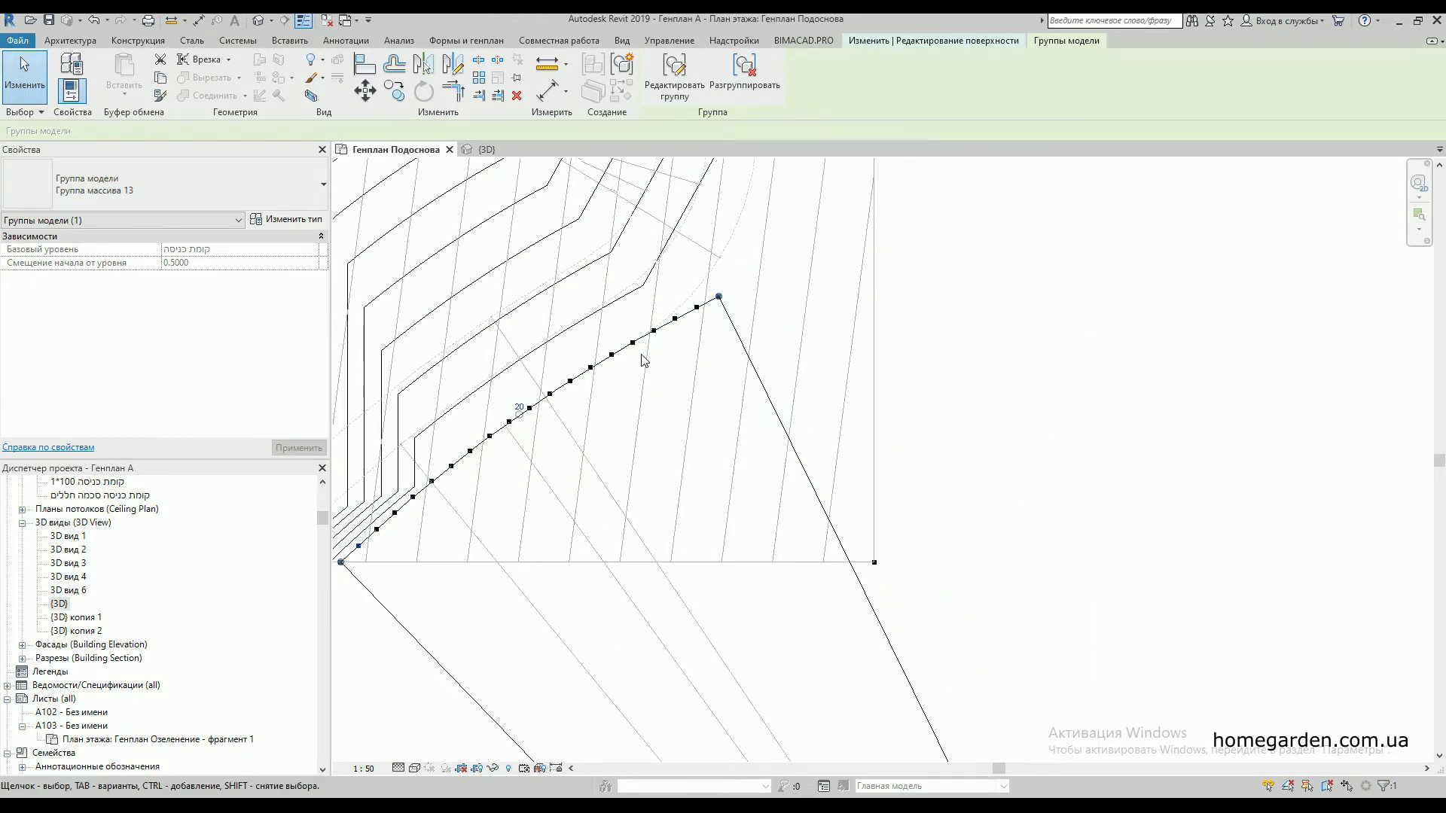
- Set the point array along the lower arc to 16 elements and deselect it
{"action": "left_click", "coordinate": [519, 407]}
{"action": "type", "text": "16"}
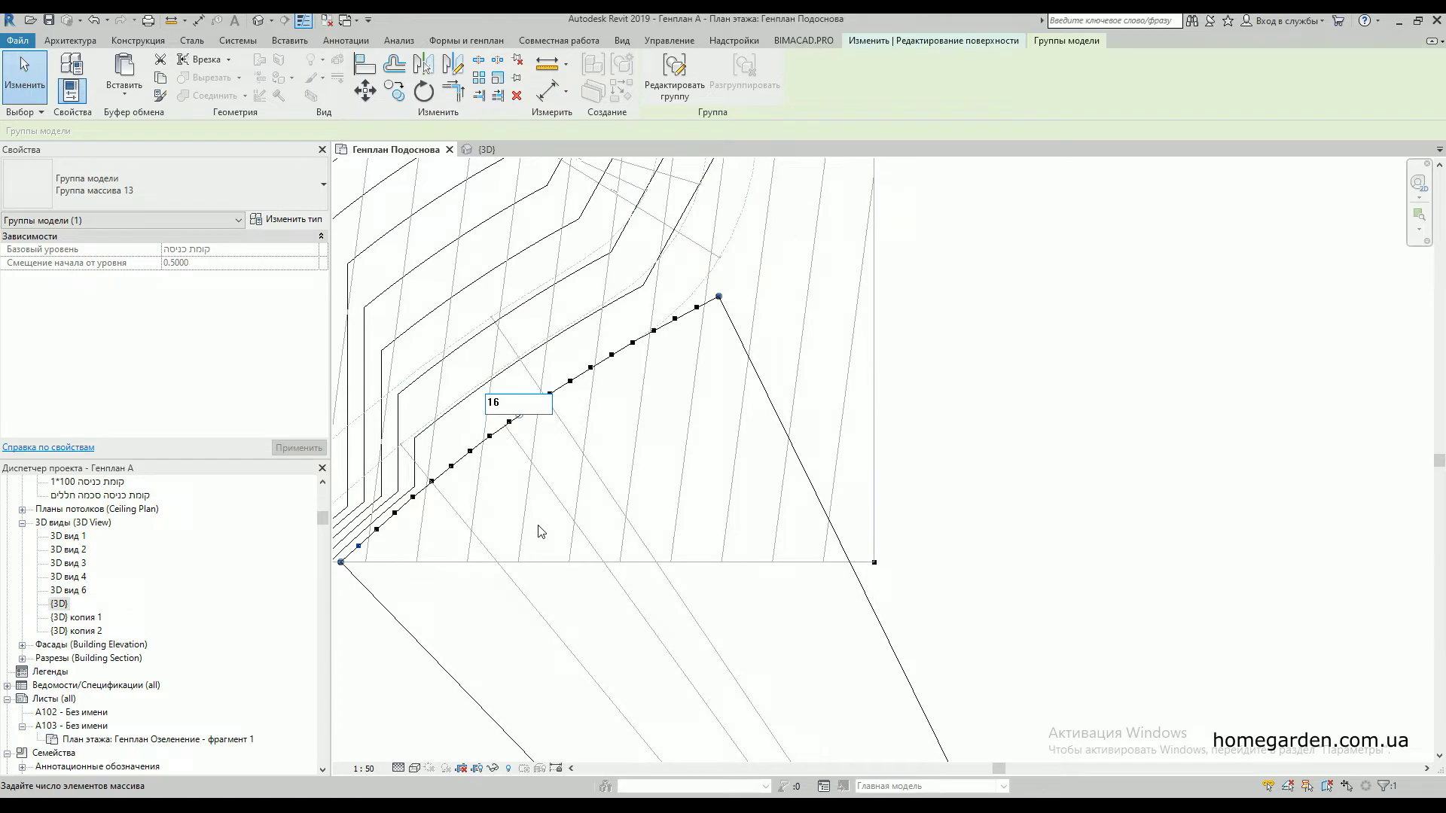
{"action": "key", "text": "Return"}
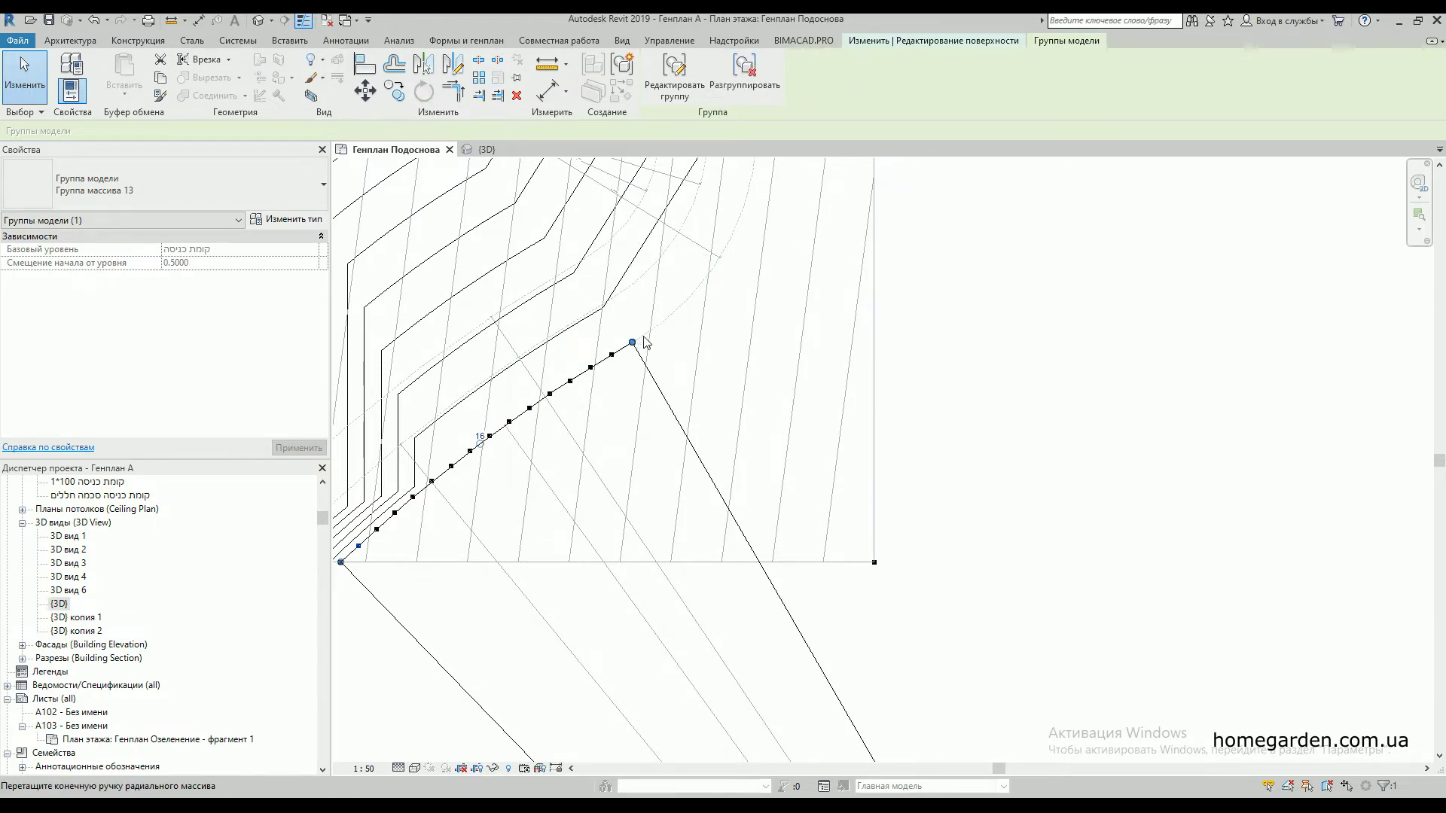
{"action": "scroll", "coordinate": [631, 346], "scroll_direction": "down", "scroll_amount": 2}
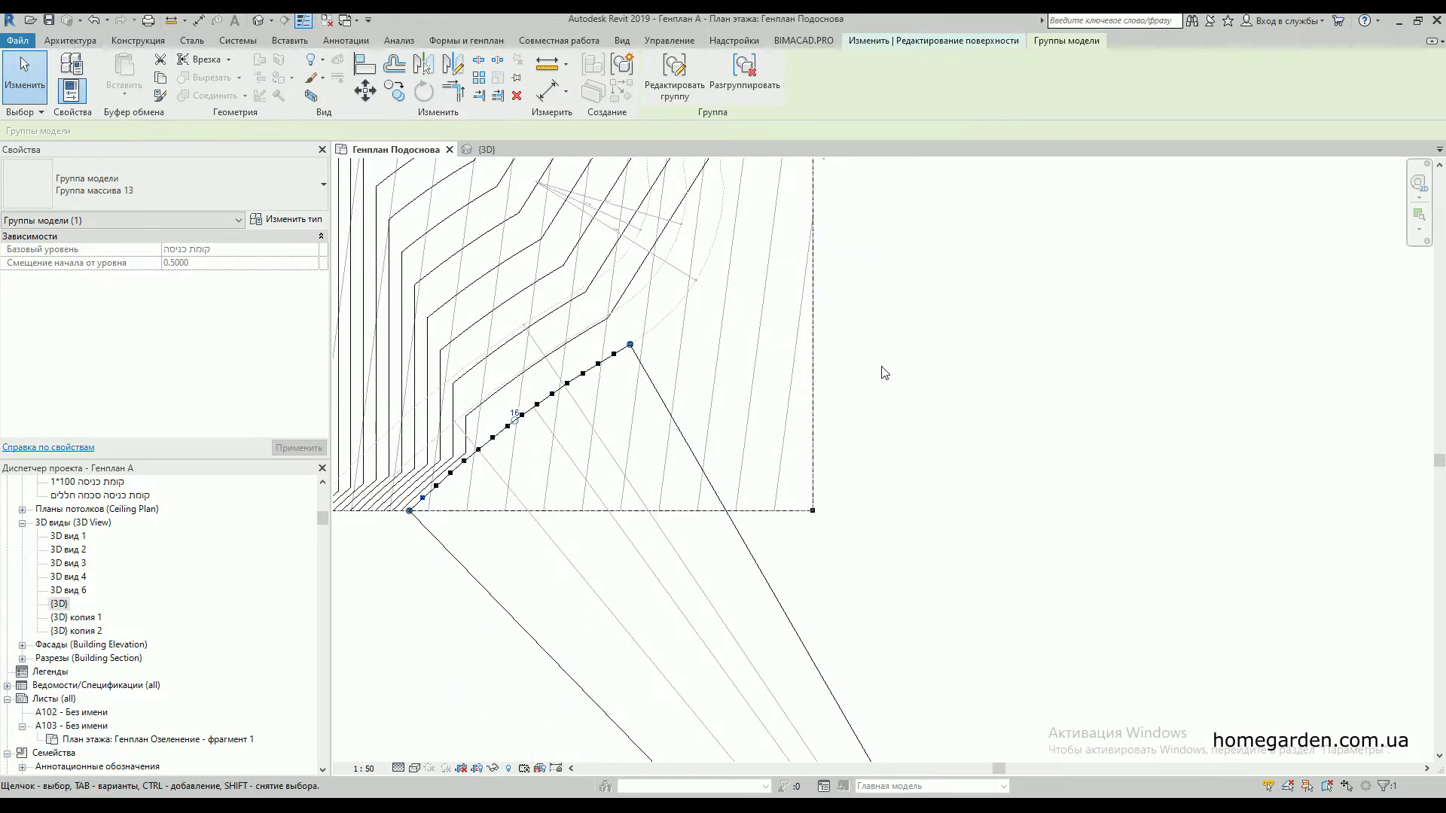
{"action": "left_click", "coordinate": [707, 413]}
- Examine the arrayed points along the lower arc and the transition from the last point to the contour's next arc
{"action": "scroll", "coordinate": [472, 454], "scroll_direction": "up", "scroll_amount": 4}
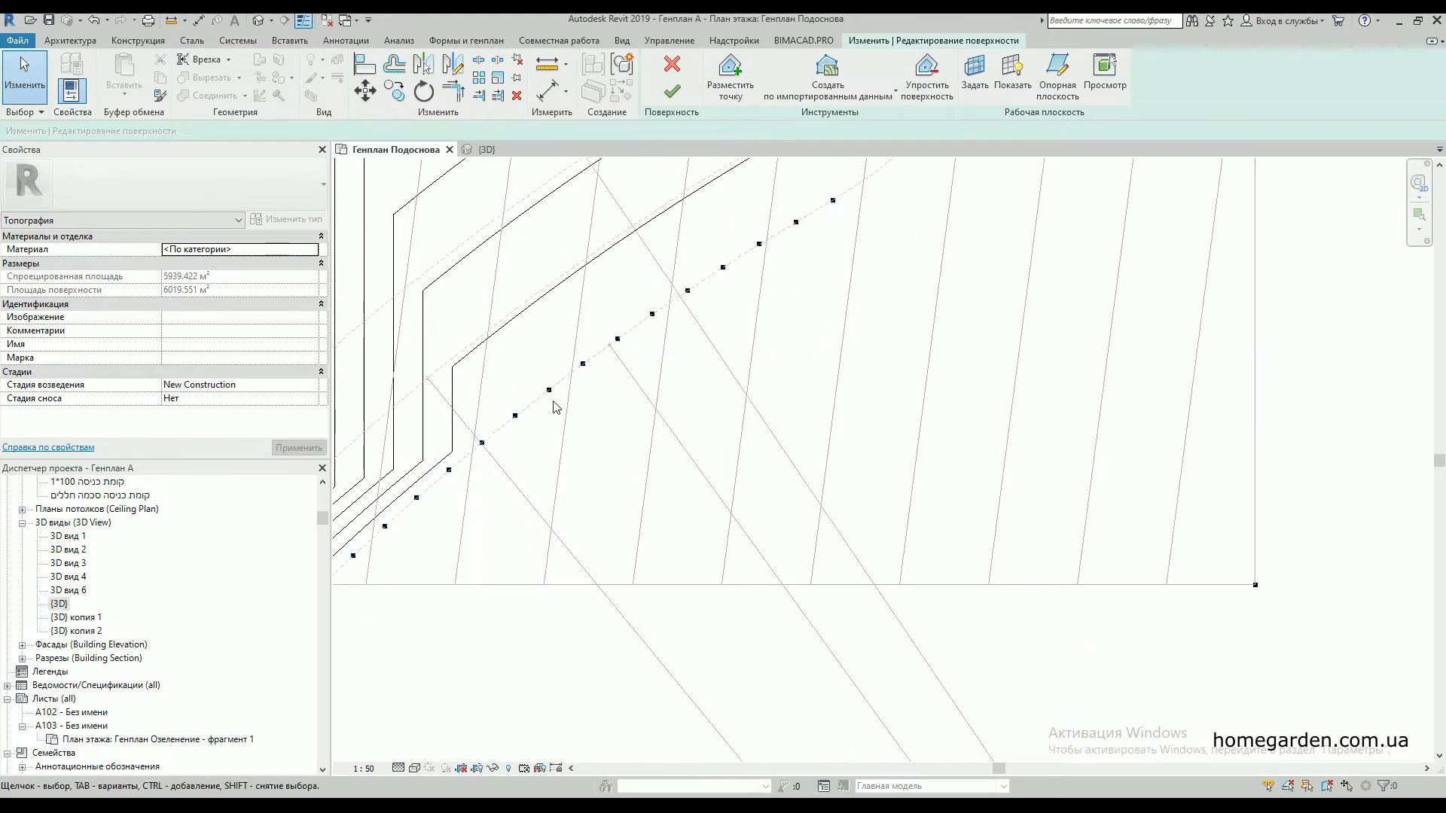
{"action": "scroll", "coordinate": [519, 399], "scroll_direction": "down", "scroll_amount": 3}
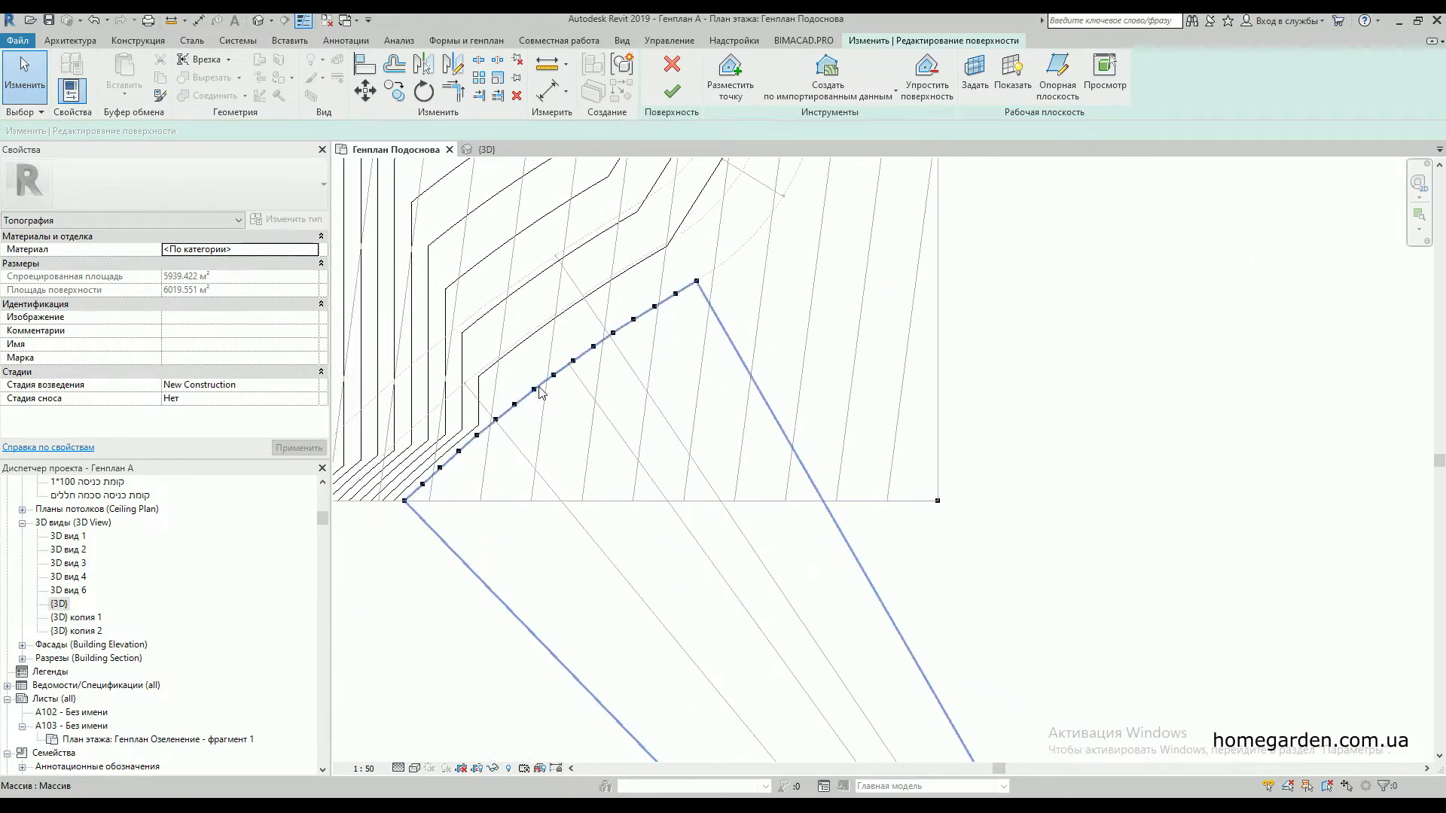
{"action": "left_click", "coordinate": [540, 391]}
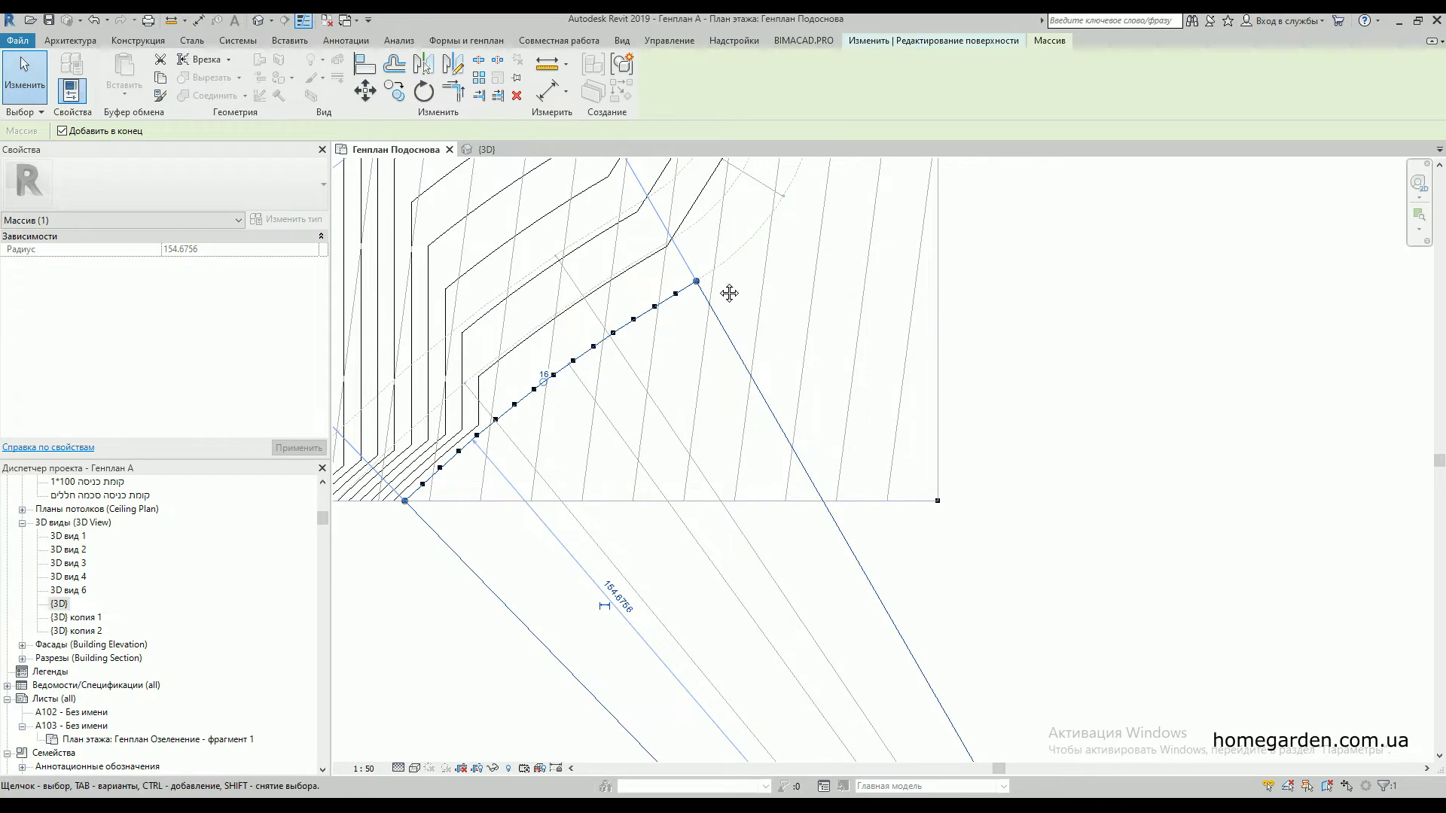
{"action": "middle_click_drag", "start_coordinate": [729, 290], "coordinate": [601, 431]}
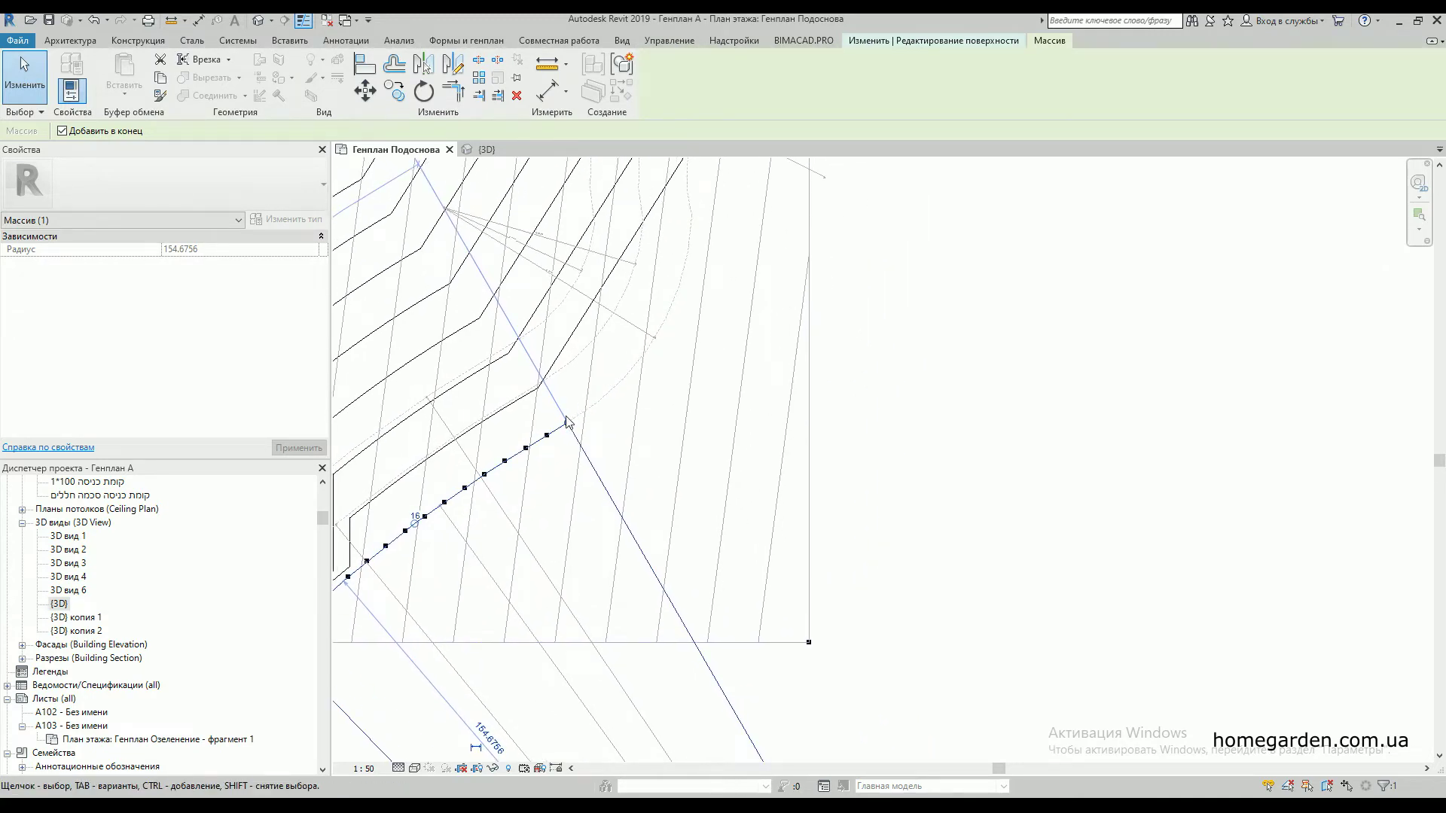
{"action": "left_click", "coordinate": [864, 410]}
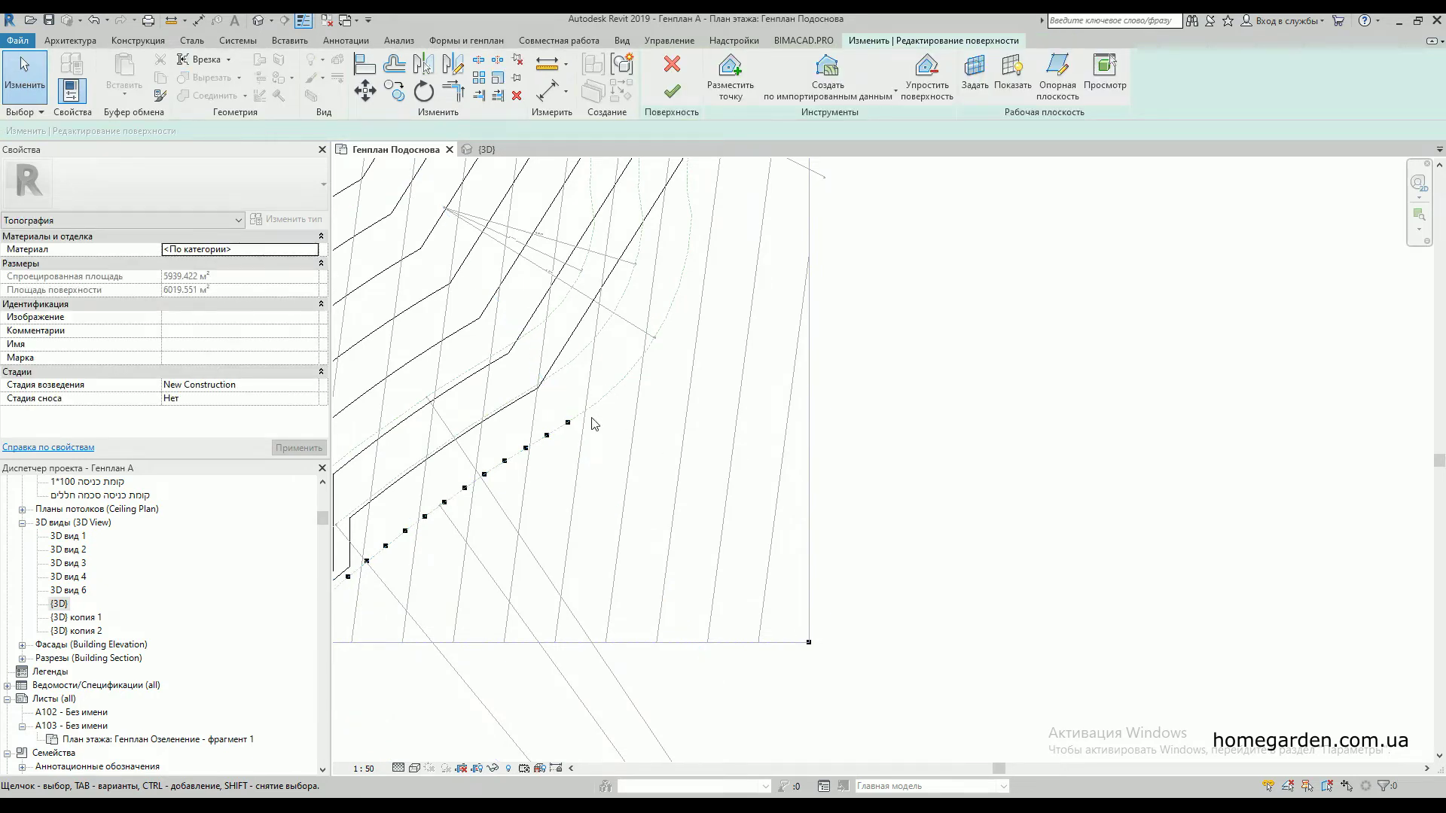
{"action": "middle_click_drag", "start_coordinate": [636, 387], "coordinate": [581, 455]}
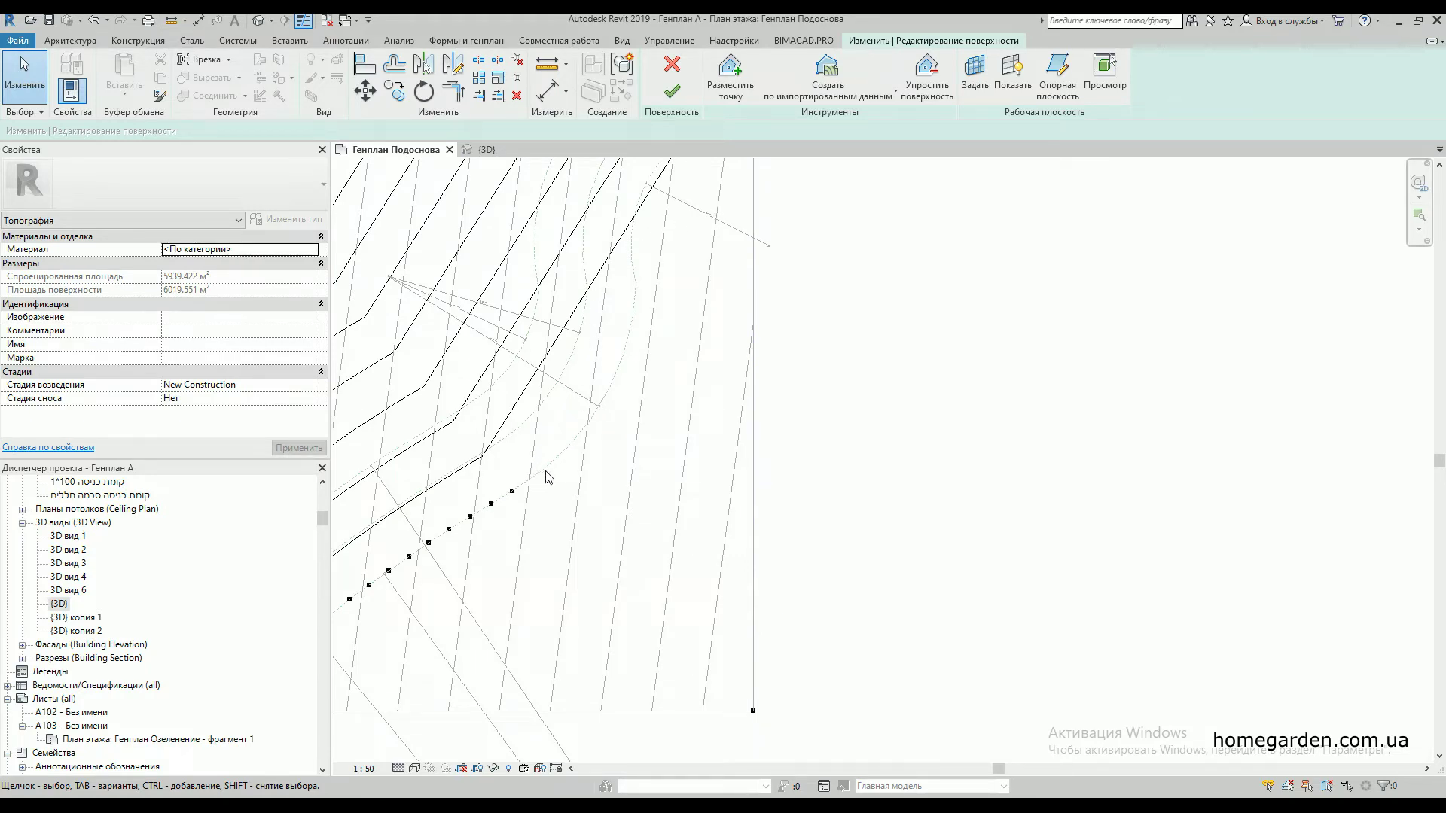
{"action": "scroll", "coordinate": [585, 393], "scroll_direction": "down", "scroll_amount": 1}
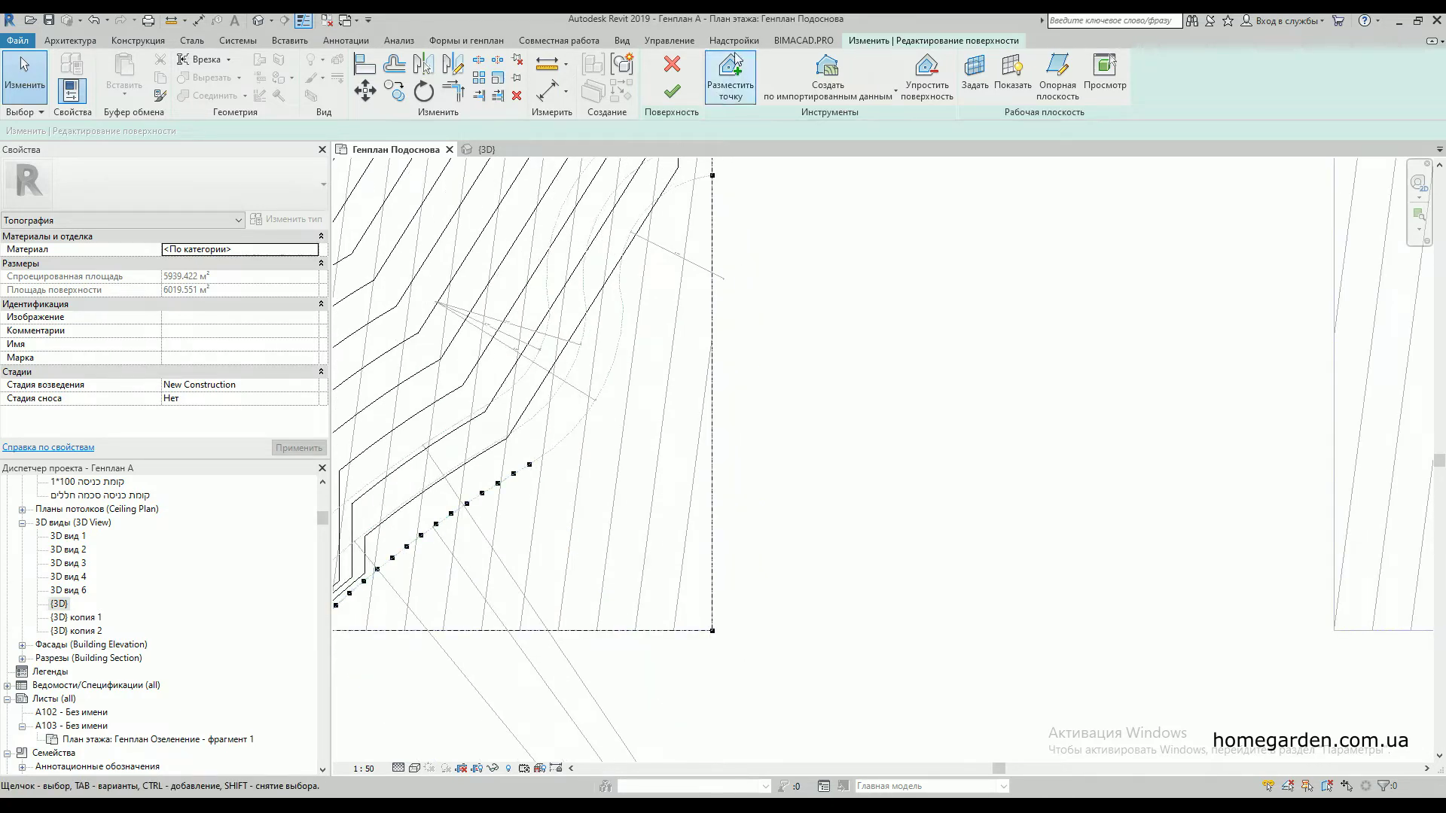
{"action": "left_click", "coordinate": [729, 89]}
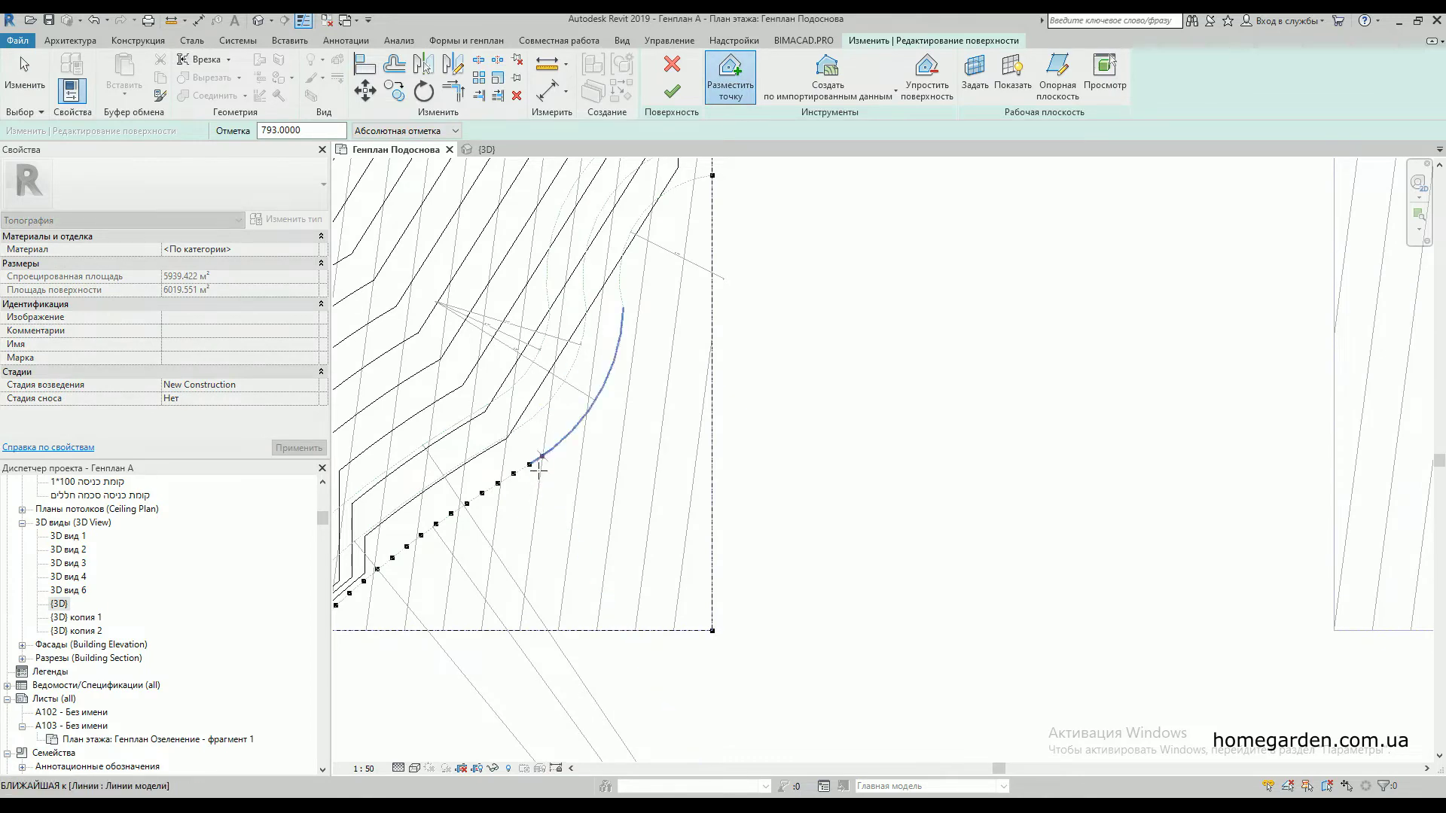
{"action": "scroll", "coordinate": [704, 629], "scroll_direction": "down", "scroll_amount": 3}
{"action": "scroll", "coordinate": [496, 542], "scroll_direction": "up", "scroll_amount": 3}
{"action": "key", "text": "Escape"}
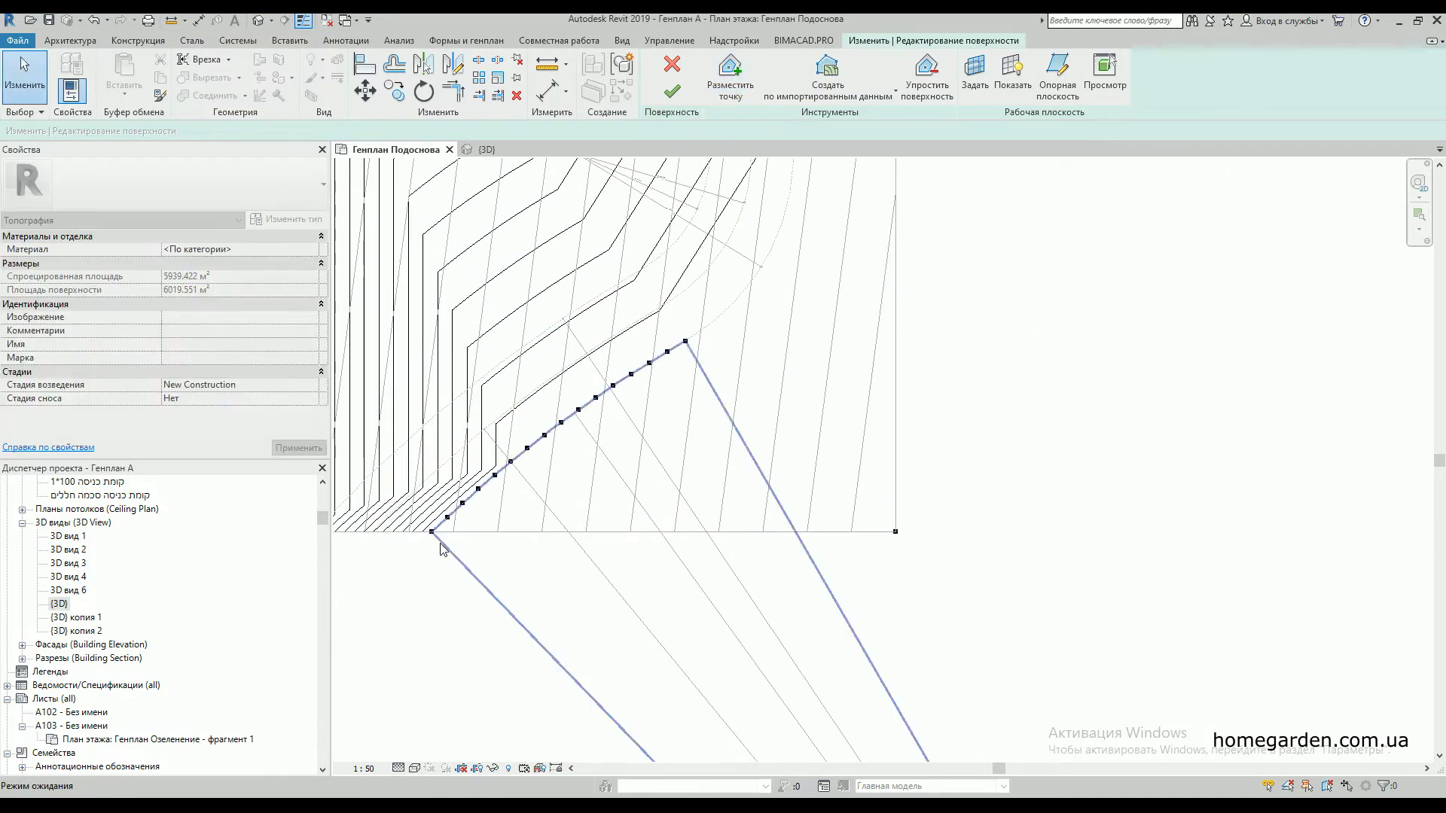
- Check the elevations of the boundary point at the contour's bottom end and the last arrayed point
{"action": "left_click", "coordinate": [431, 533]}
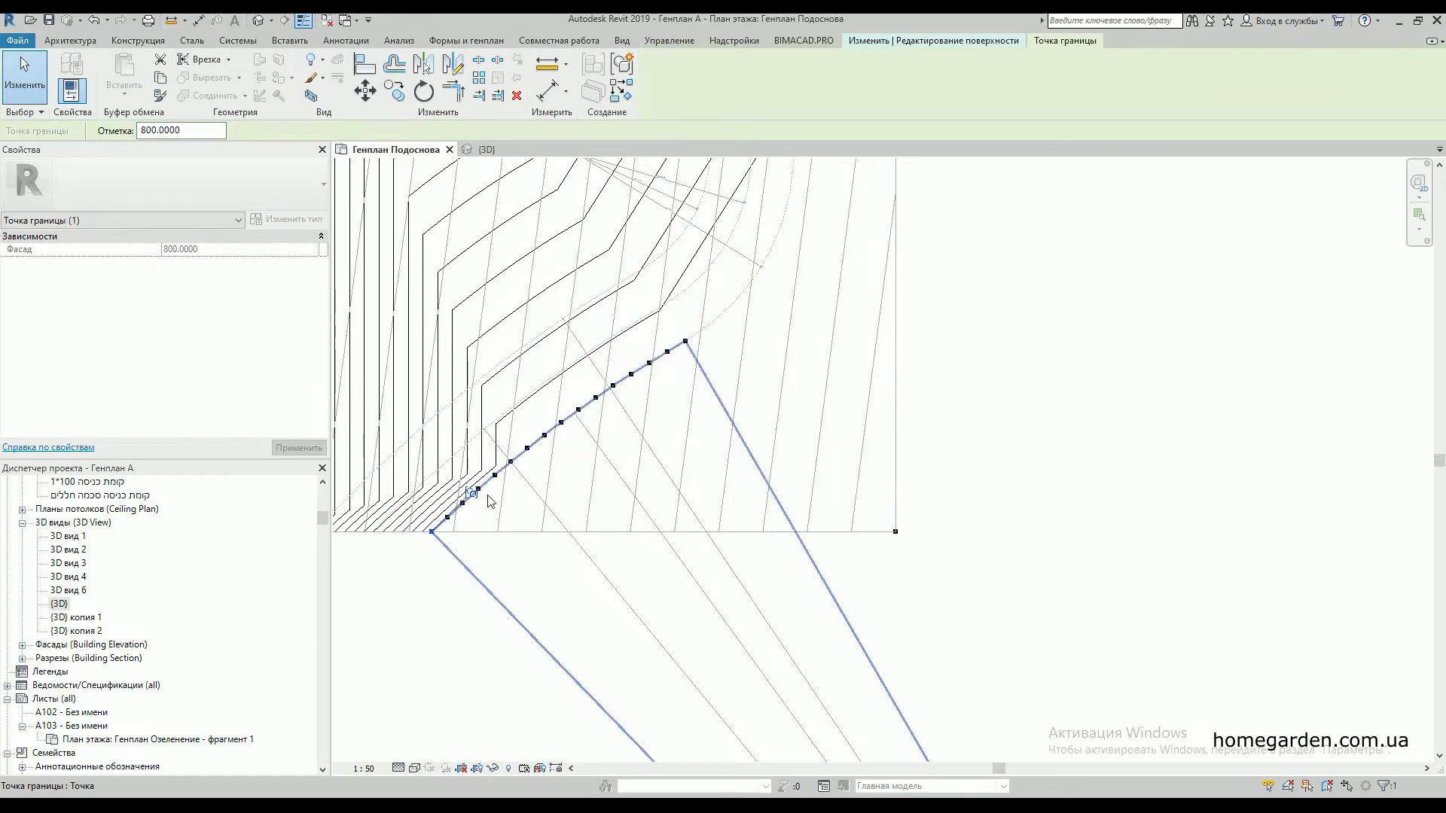
{"action": "left_click", "coordinate": [686, 341]}
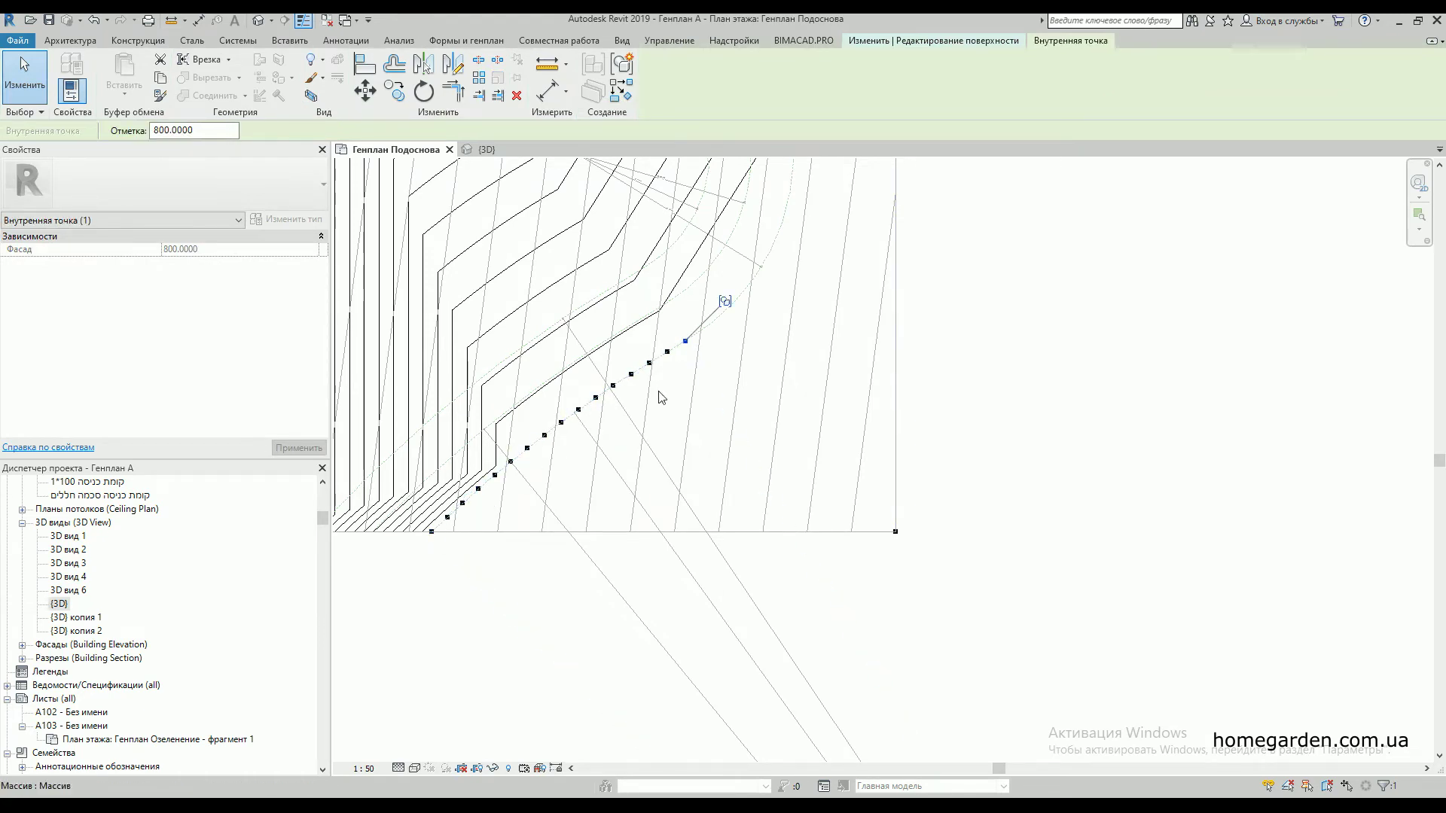
{"action": "scroll", "coordinate": [568, 474], "scroll_direction": "down", "scroll_amount": 2}
{"action": "left_click", "coordinate": [843, 361]}
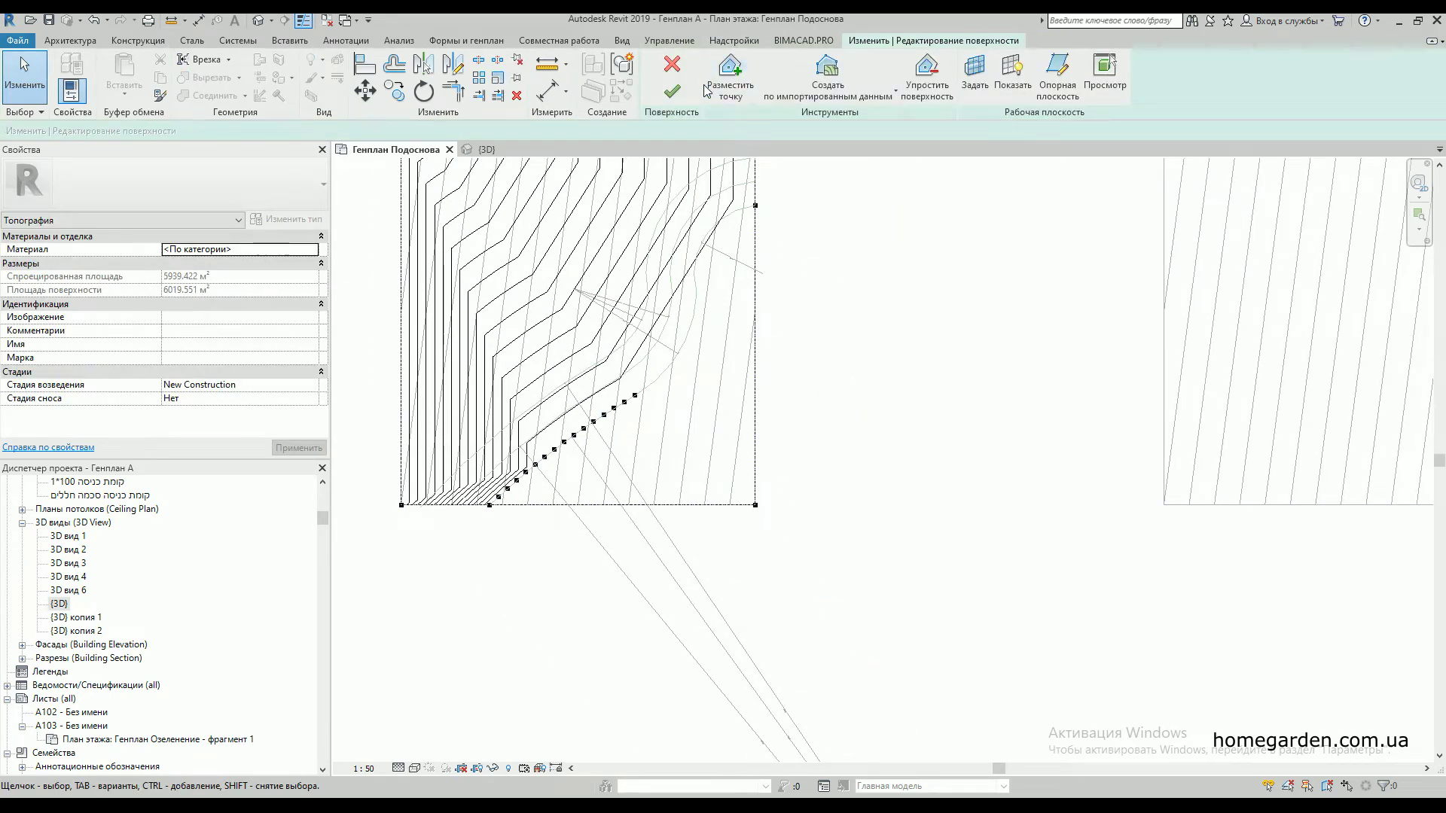
- Place a surface point at absolute elevation 800 on the contour's middle arc, just past the last point arrayed along the lower arc
{"action": "left_click", "coordinate": [730, 75]}
{"action": "scroll", "coordinate": [634, 392], "scroll_direction": "up", "scroll_amount": 4}
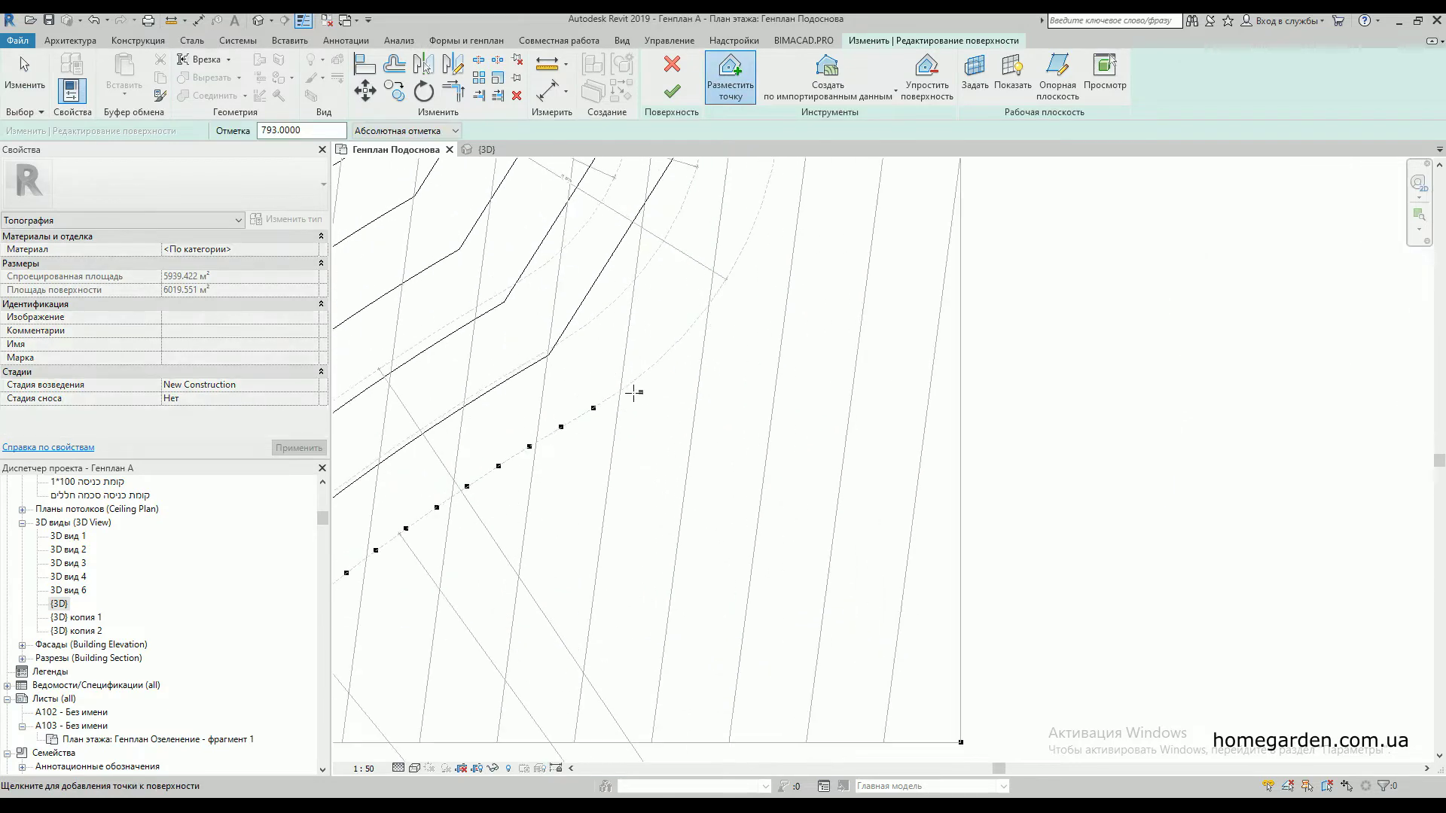
{"action": "left_click", "coordinate": [335, 209]}
{"action": "left_click_drag", "start_coordinate": [299, 130], "coordinate": [236, 137]}
{"action": "type", "text": "8"}
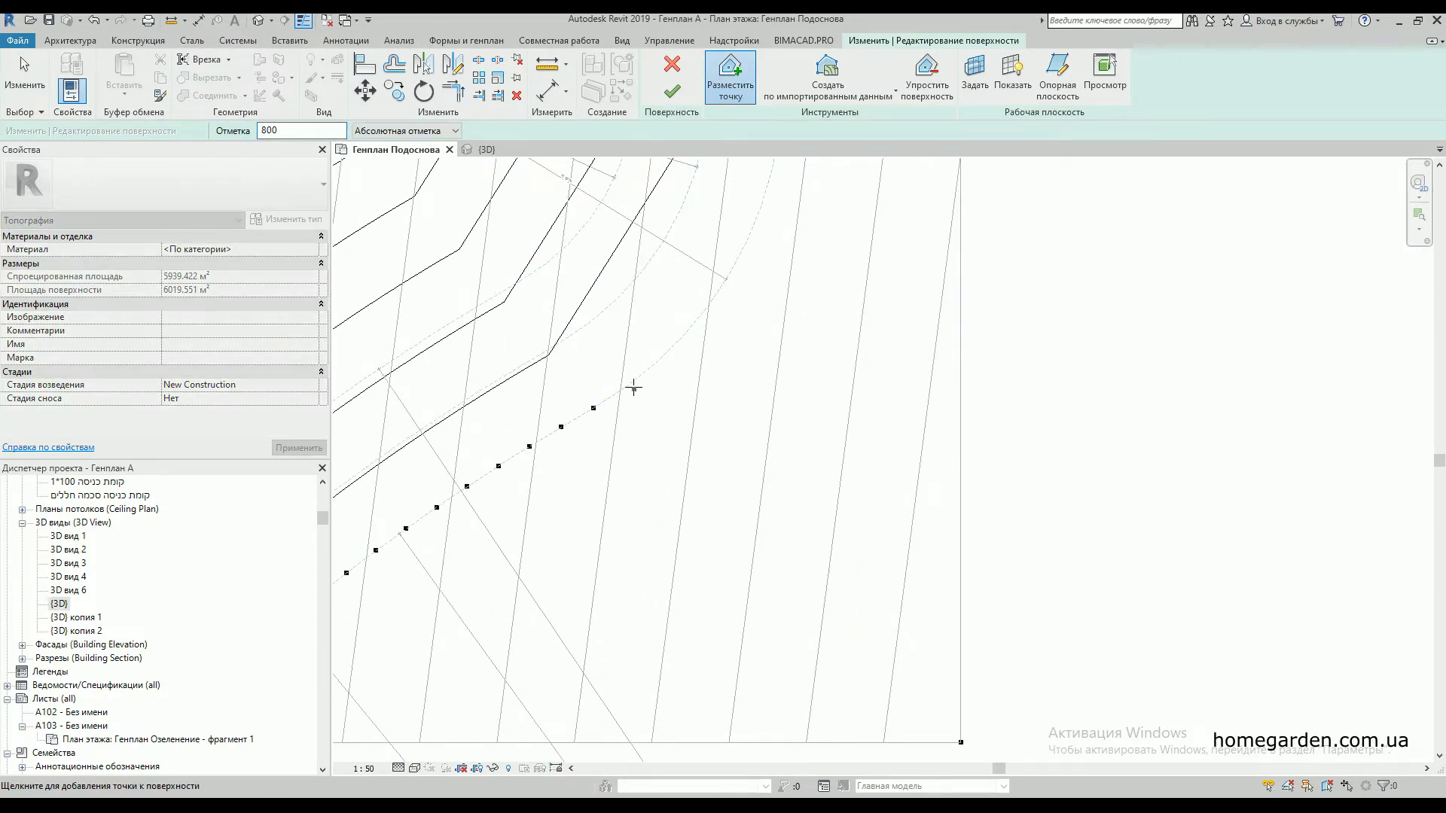
{"action": "scroll", "coordinate": [598, 406], "scroll_direction": "down", "scroll_amount": 2}
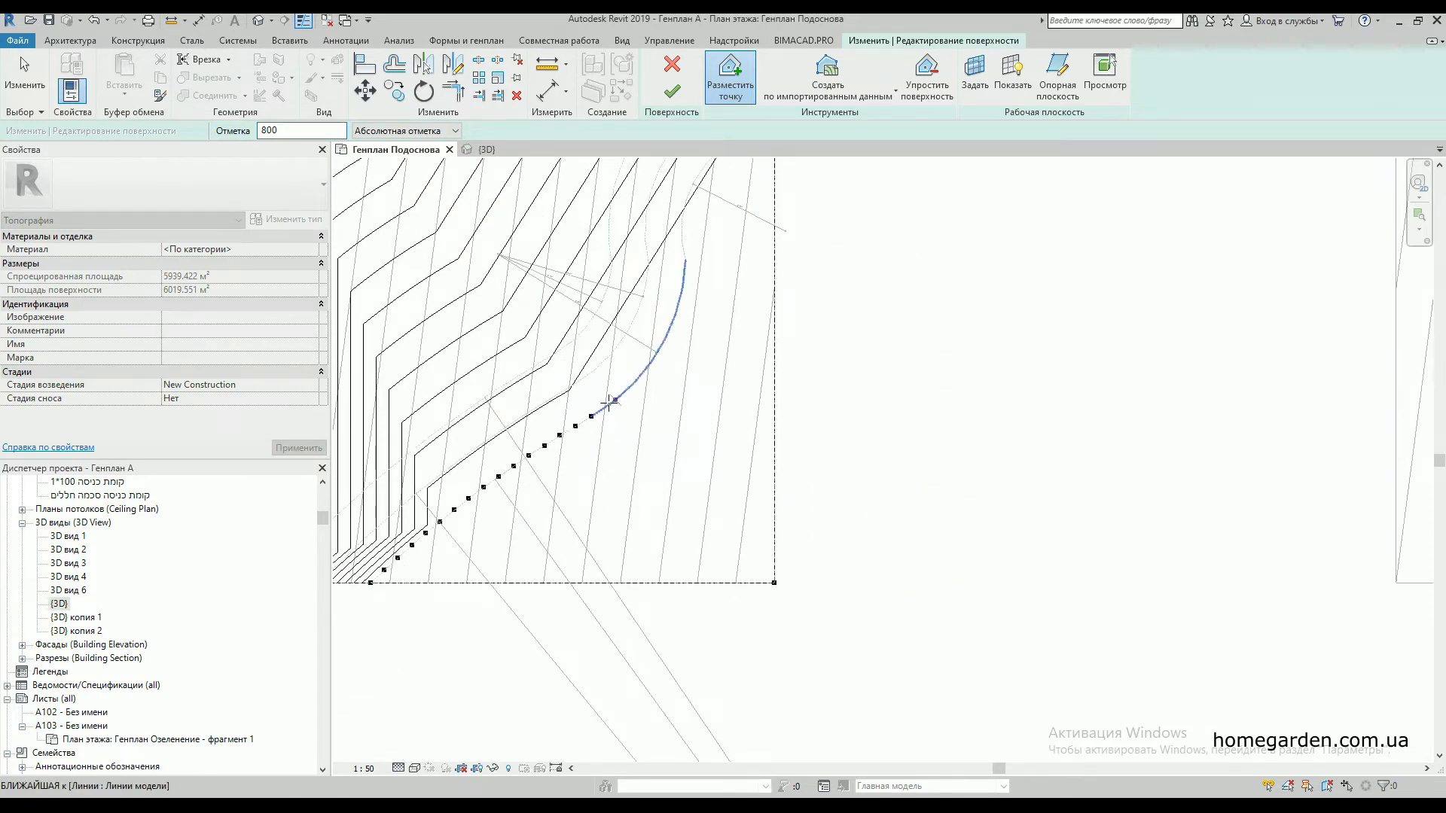
{"action": "scroll", "coordinate": [579, 428], "scroll_direction": "up", "scroll_amount": 5}
{"action": "scroll", "coordinate": [577, 430], "scroll_direction": "up", "scroll_amount": 1}
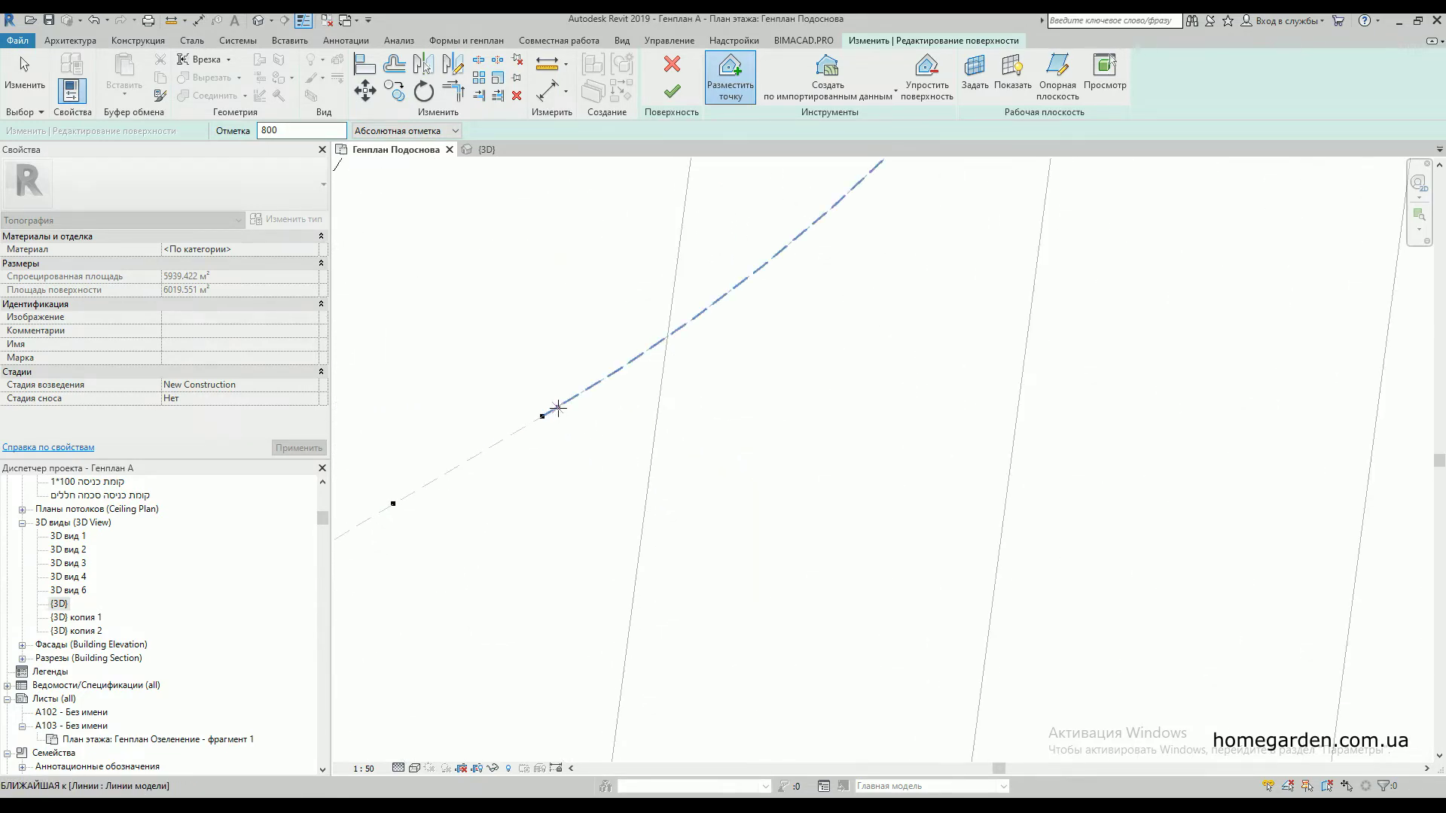
{"action": "left_click", "coordinate": [557, 407]}
{"action": "scroll", "coordinate": [568, 425], "scroll_direction": "down", "scroll_amount": 3}
{"action": "scroll", "coordinate": [591, 452], "scroll_direction": "up", "scroll_amount": 3}
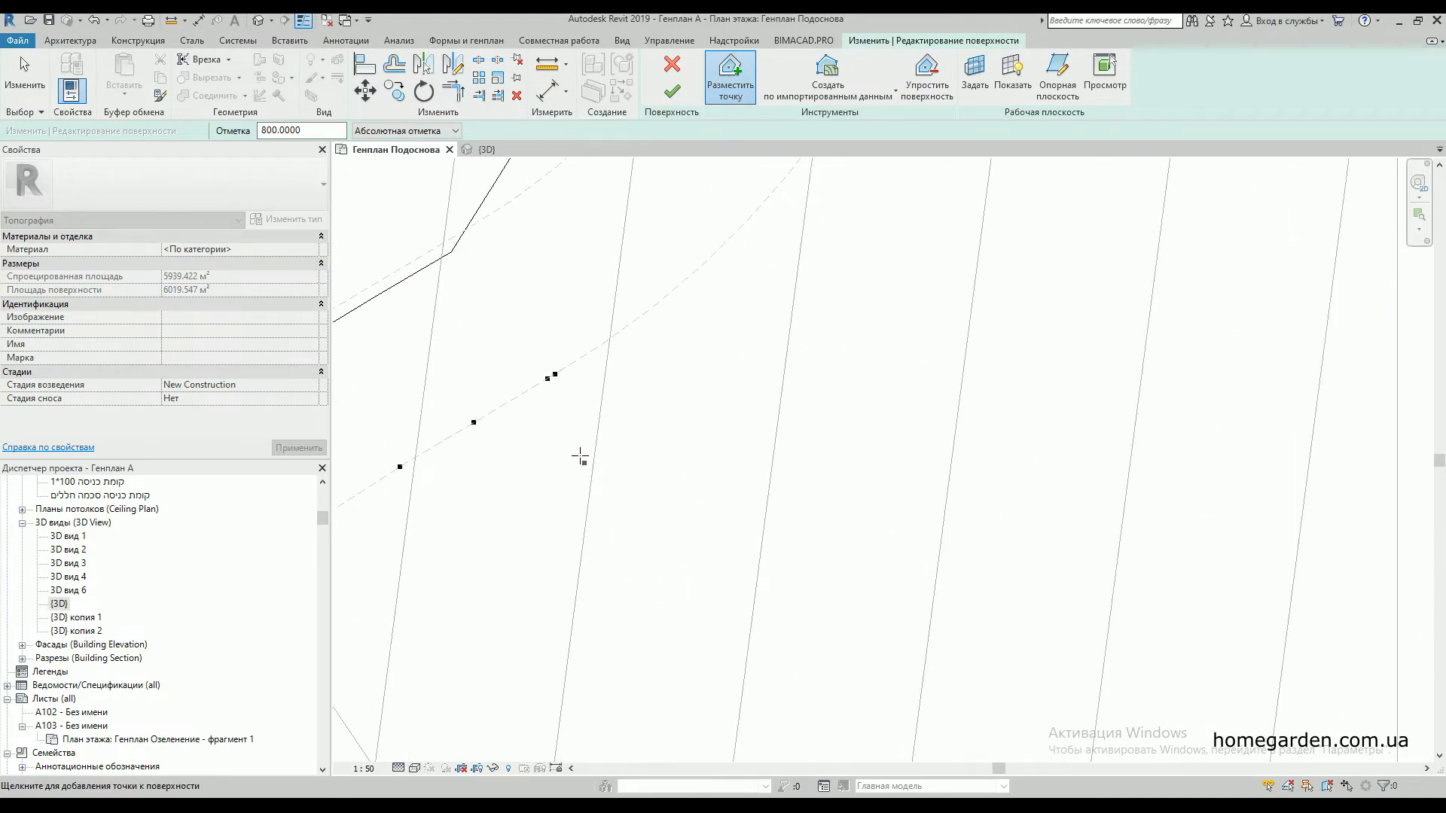
{"action": "key", "text": "Escape"}
- Start a radial array of the new point and set its rotation centre at the middle arc's centre
{"action": "left_click", "coordinate": [556, 375]}
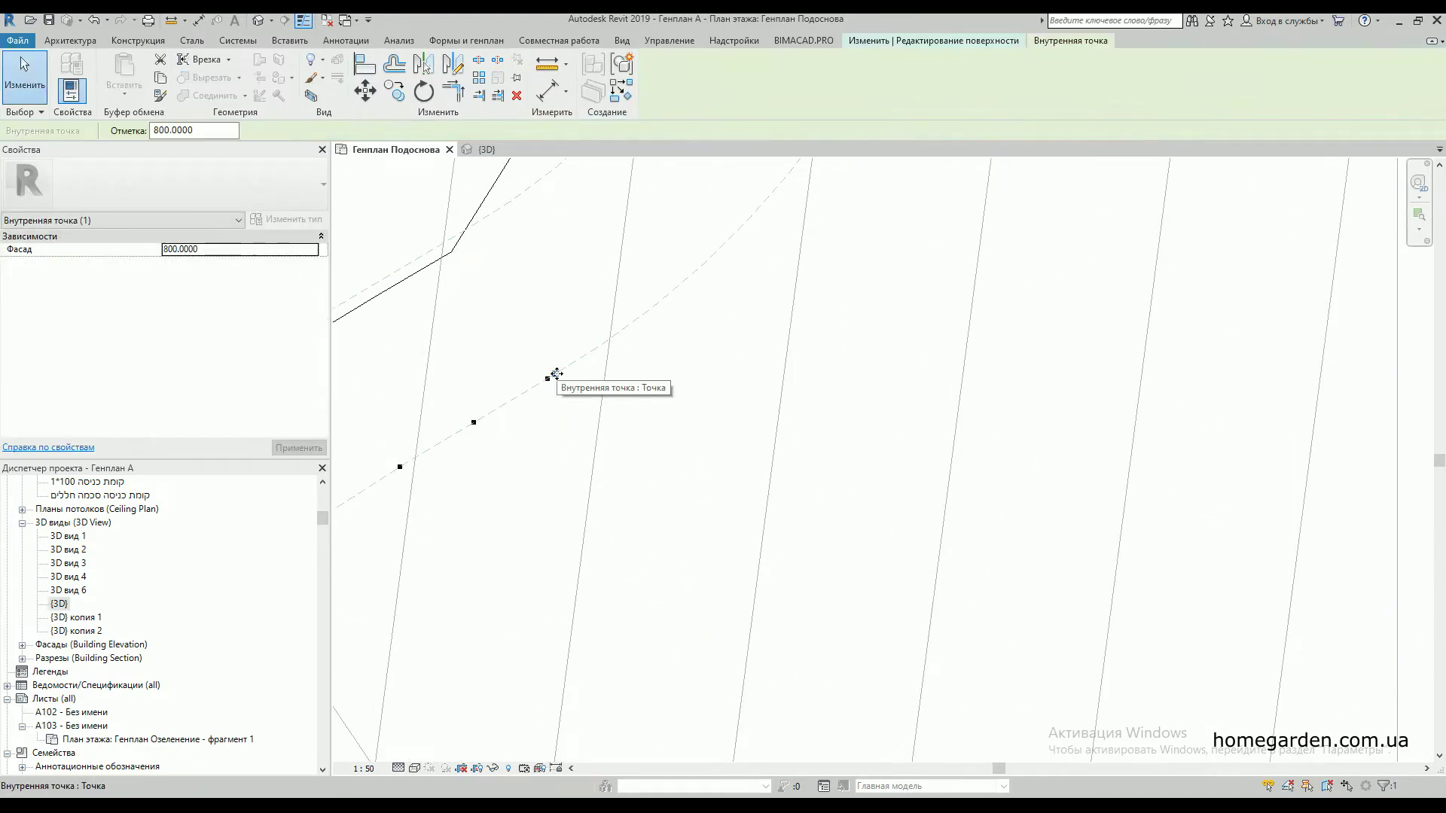
{"action": "left_click", "coordinate": [480, 79]}
{"action": "scroll", "coordinate": [614, 360], "scroll_direction": "down", "scroll_amount": 3}
{"action": "scroll", "coordinate": [616, 363], "scroll_direction": "down", "scroll_amount": 2}
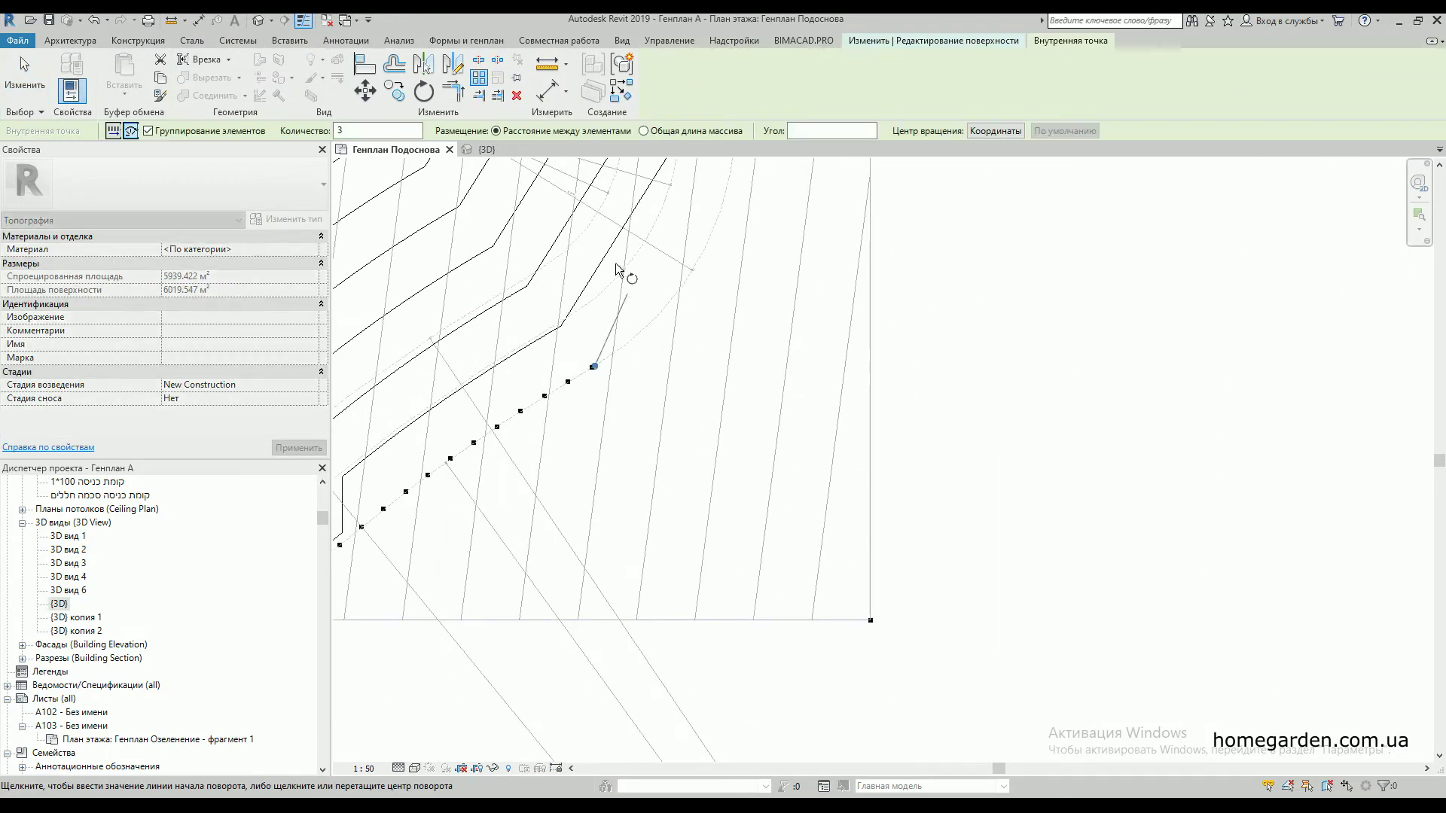
{"action": "left_click", "coordinate": [990, 133]}
{"action": "scroll", "coordinate": [672, 376], "scroll_direction": "down", "scroll_amount": 2}
{"action": "scroll", "coordinate": [673, 375], "scroll_direction": "down", "scroll_amount": 1}
{"action": "scroll", "coordinate": [575, 265], "scroll_direction": "up", "scroll_amount": 4}
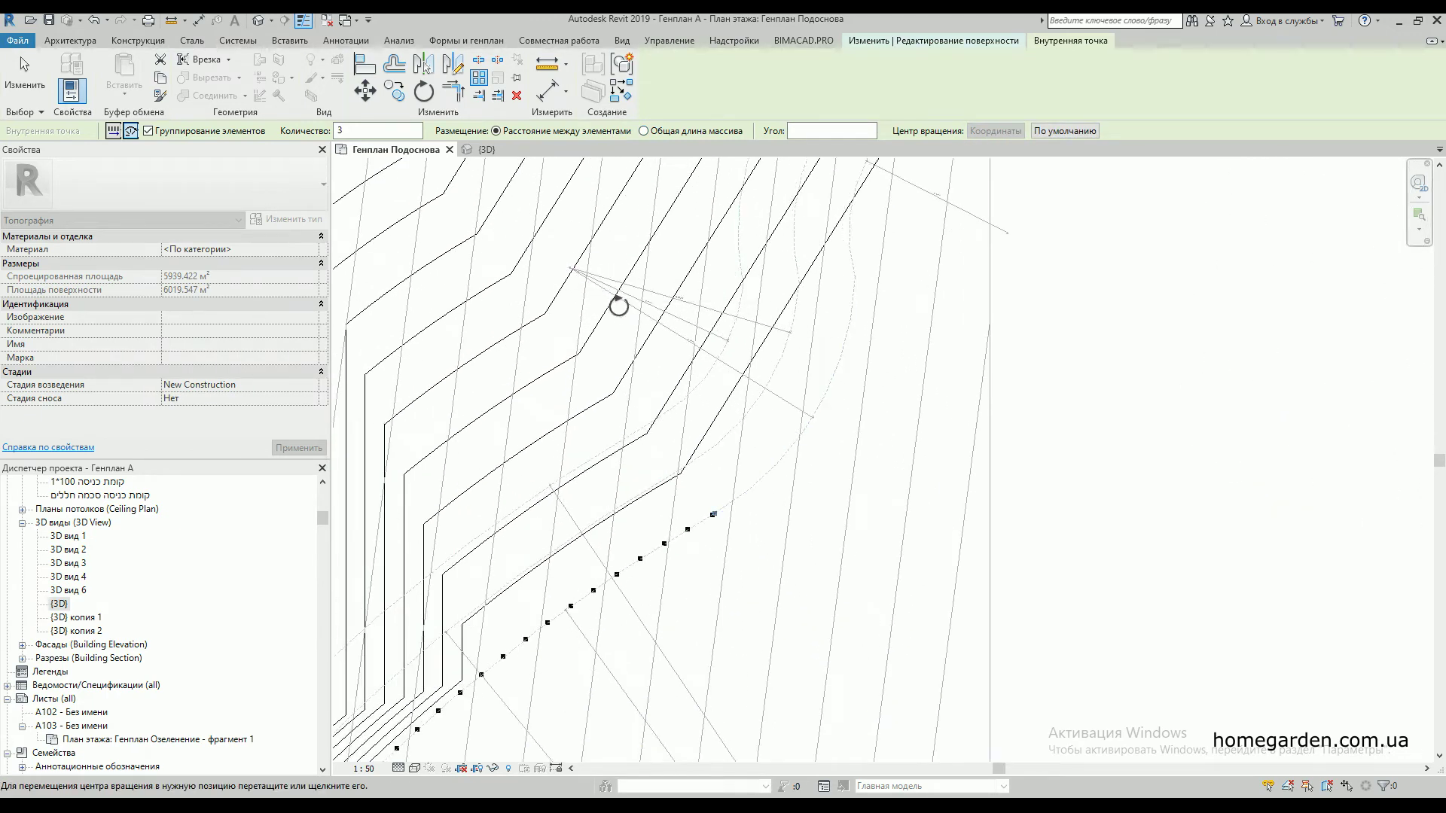
{"action": "left_click", "coordinate": [570, 267]}
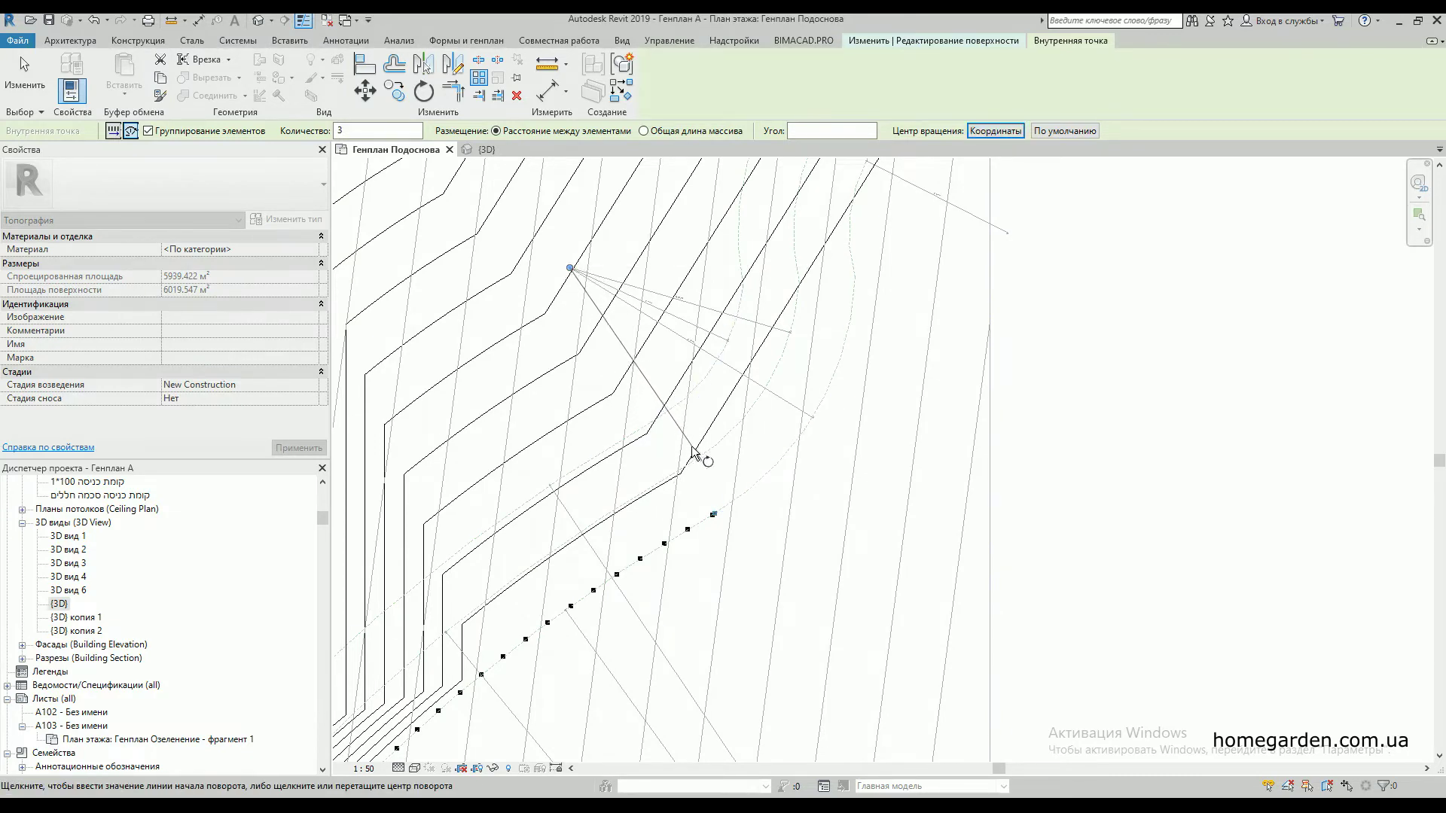
- Array the point along the middle arc from its own position with a short first spacing and 15 elements
{"action": "scroll", "coordinate": [717, 517], "scroll_direction": "up", "scroll_amount": 5}
{"action": "left_click", "coordinate": [708, 512]}
{"action": "left_click", "coordinate": [787, 463]}
{"action": "scroll", "coordinate": [719, 489], "scroll_direction": "down", "scroll_amount": 2}
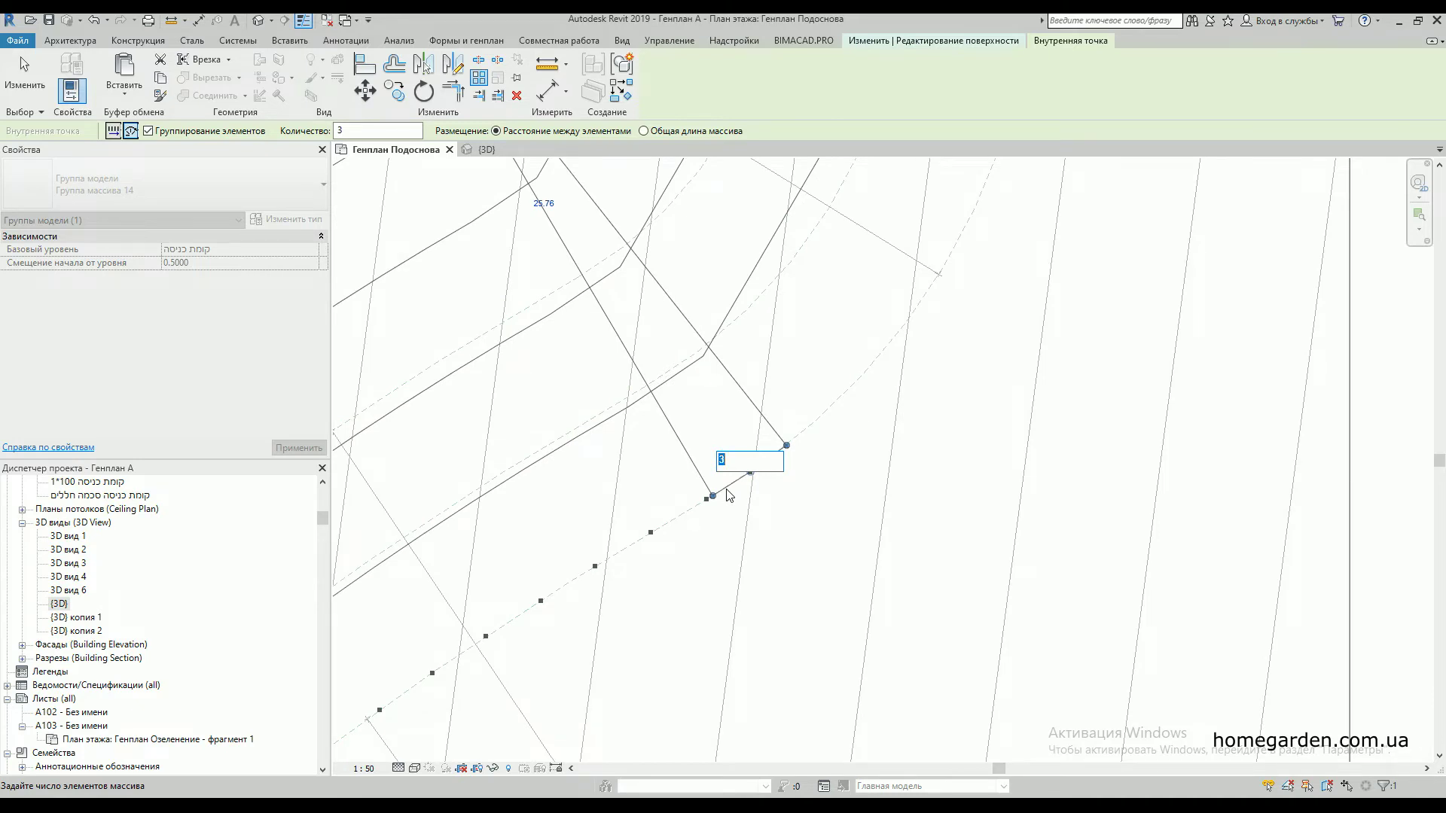
{"action": "type", "text": "15"}
{"action": "key", "text": "Return"}
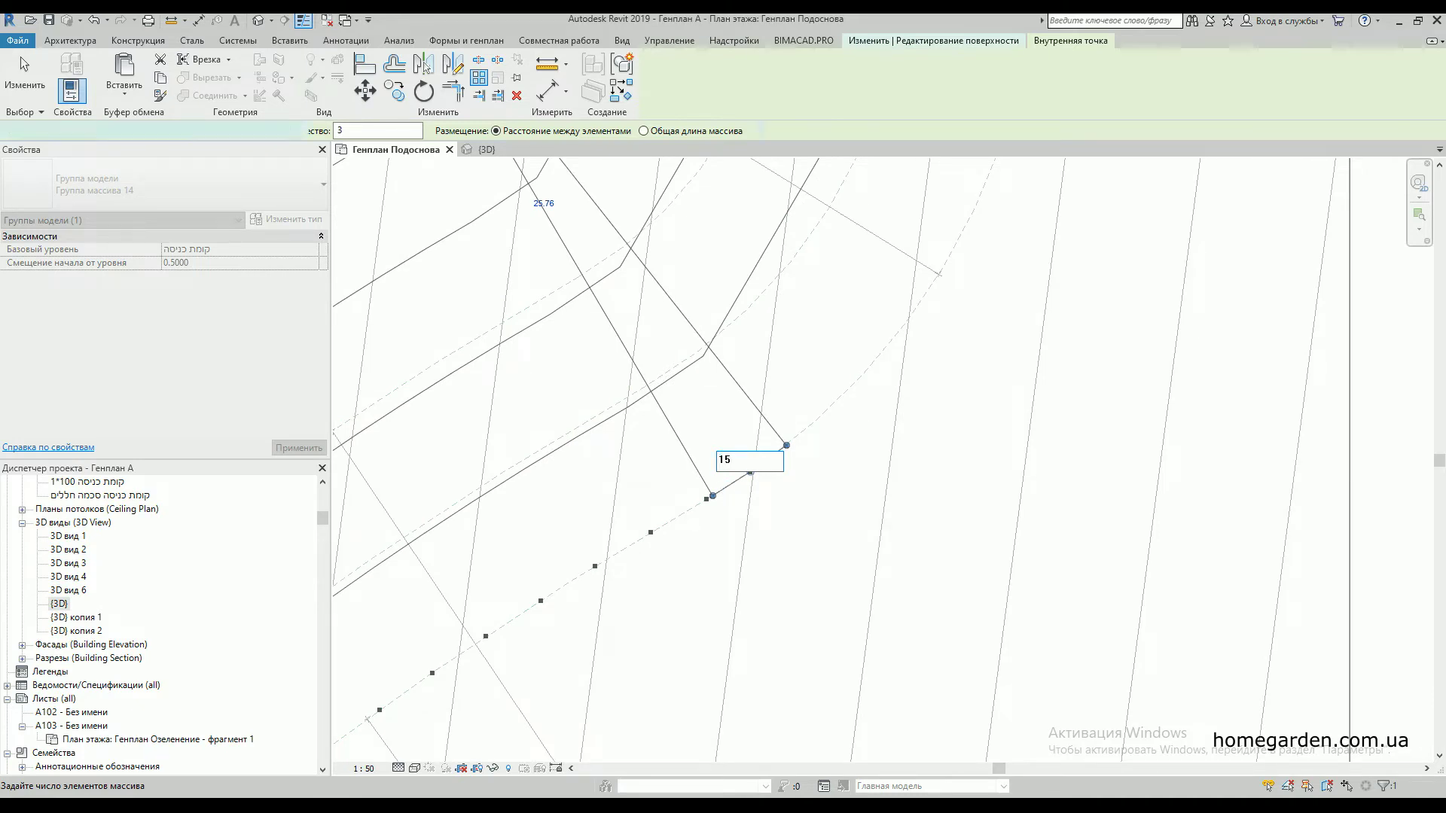
{"action": "scroll", "coordinate": [663, 576], "scroll_direction": "down", "scroll_amount": 4}
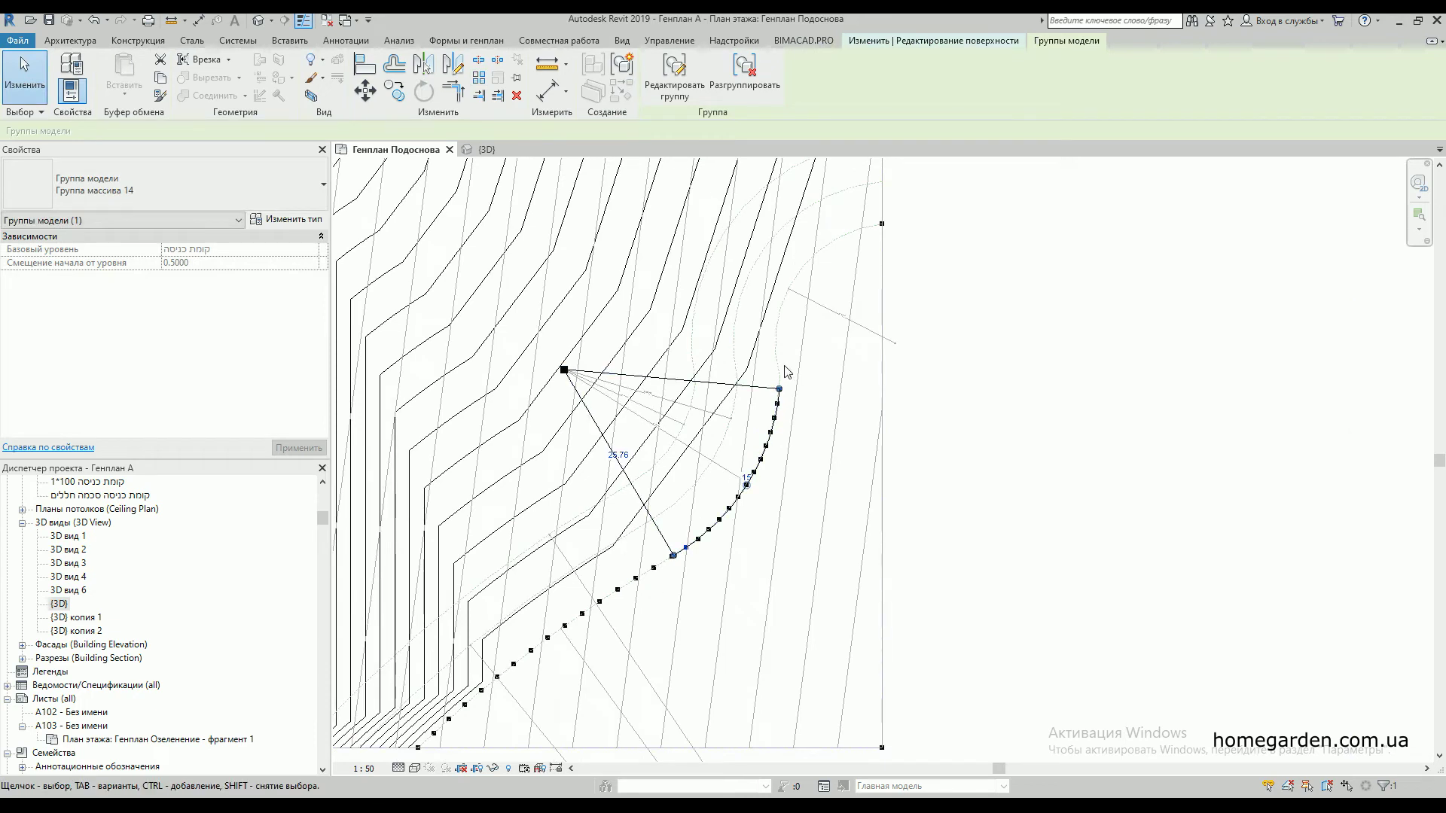
{"action": "scroll", "coordinate": [779, 389], "scroll_direction": "up", "scroll_amount": 5}
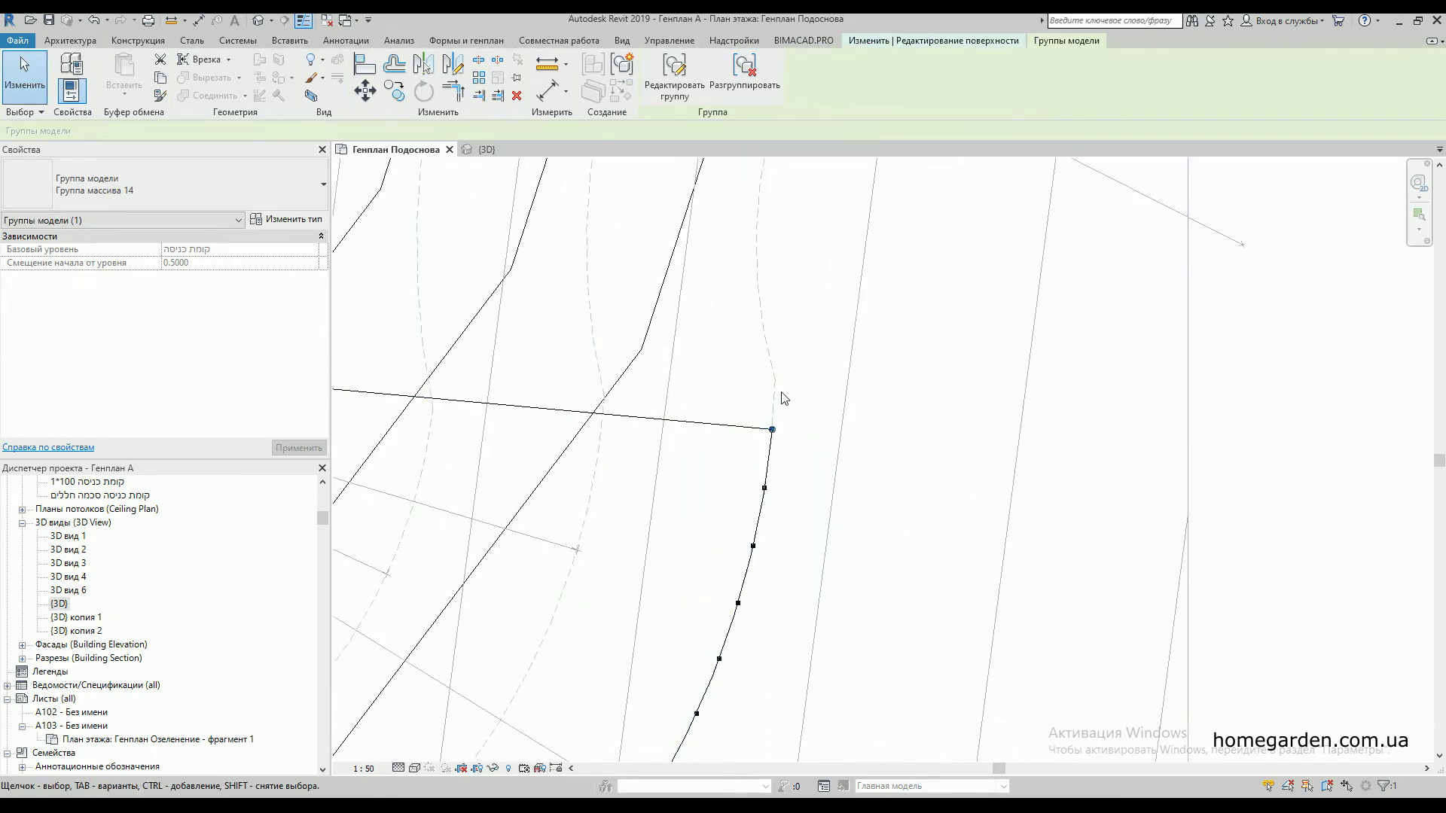
{"action": "scroll", "coordinate": [761, 402], "scroll_direction": "down", "scroll_amount": 2}
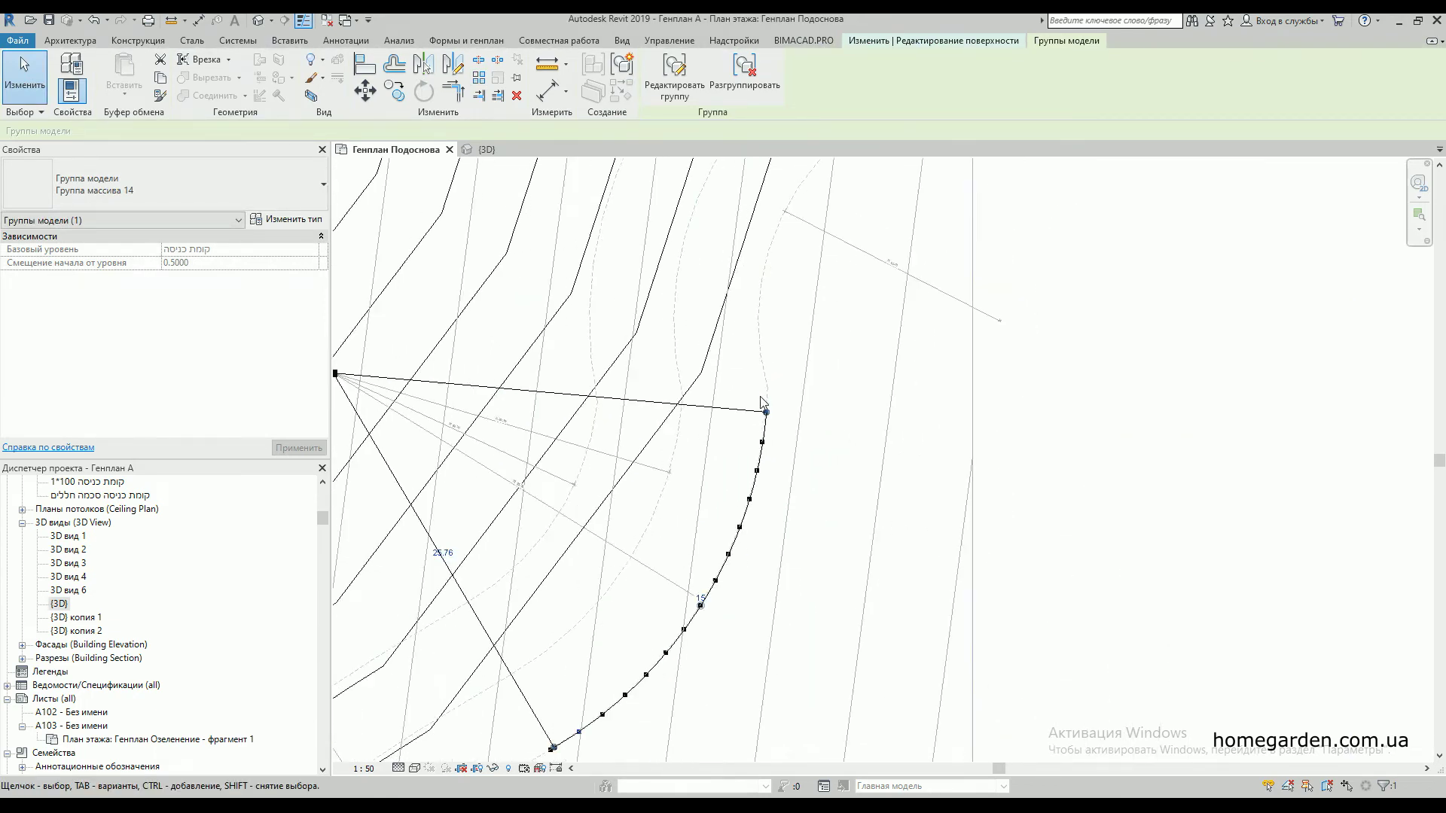
- Try extending the middle arc's point array to 17 elements and check its end against the contour
{"action": "left_click", "coordinate": [699, 597]}
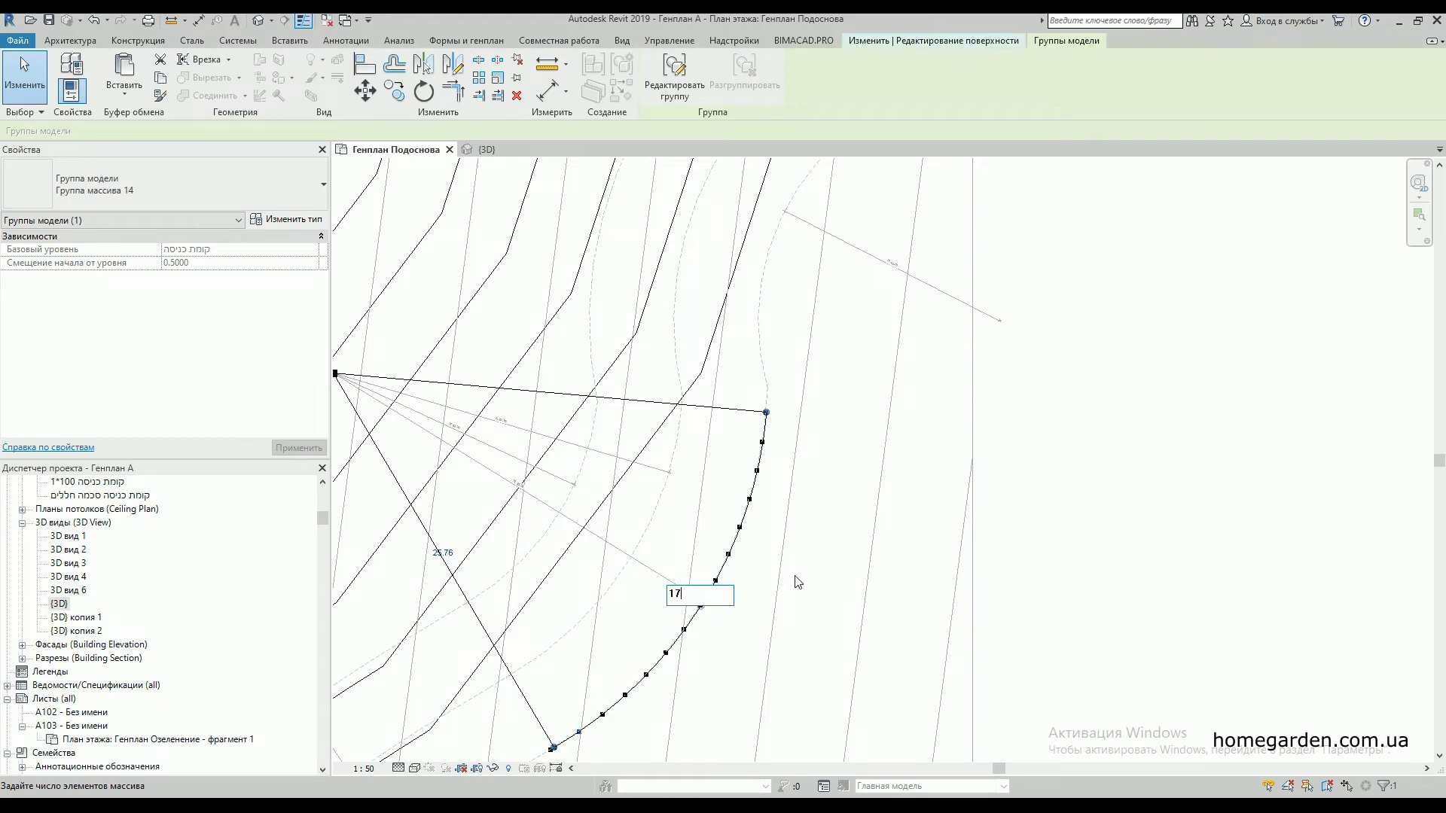
{"action": "type", "text": "17"}
{"action": "key", "text": "Return"}
{"action": "scroll", "coordinate": [710, 556], "scroll_direction": "down", "scroll_amount": 2}
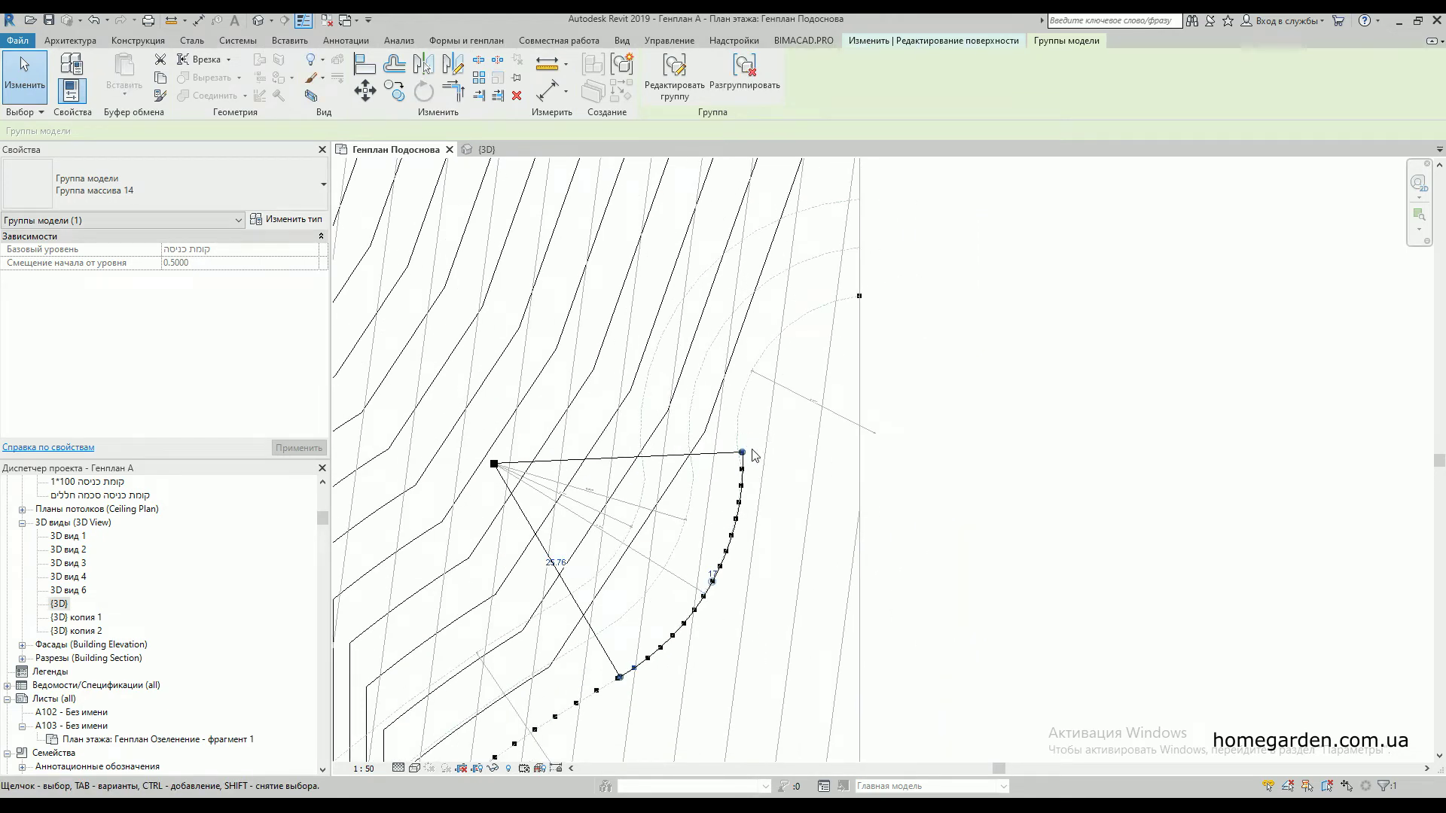
{"action": "scroll", "coordinate": [753, 450], "scroll_direction": "up", "scroll_amount": 2}
{"action": "scroll", "coordinate": [682, 649], "scroll_direction": "up", "scroll_amount": 2}
- Set the middle arc's point array to 16 elements and deselect it
{"action": "left_click", "coordinate": [677, 652]}
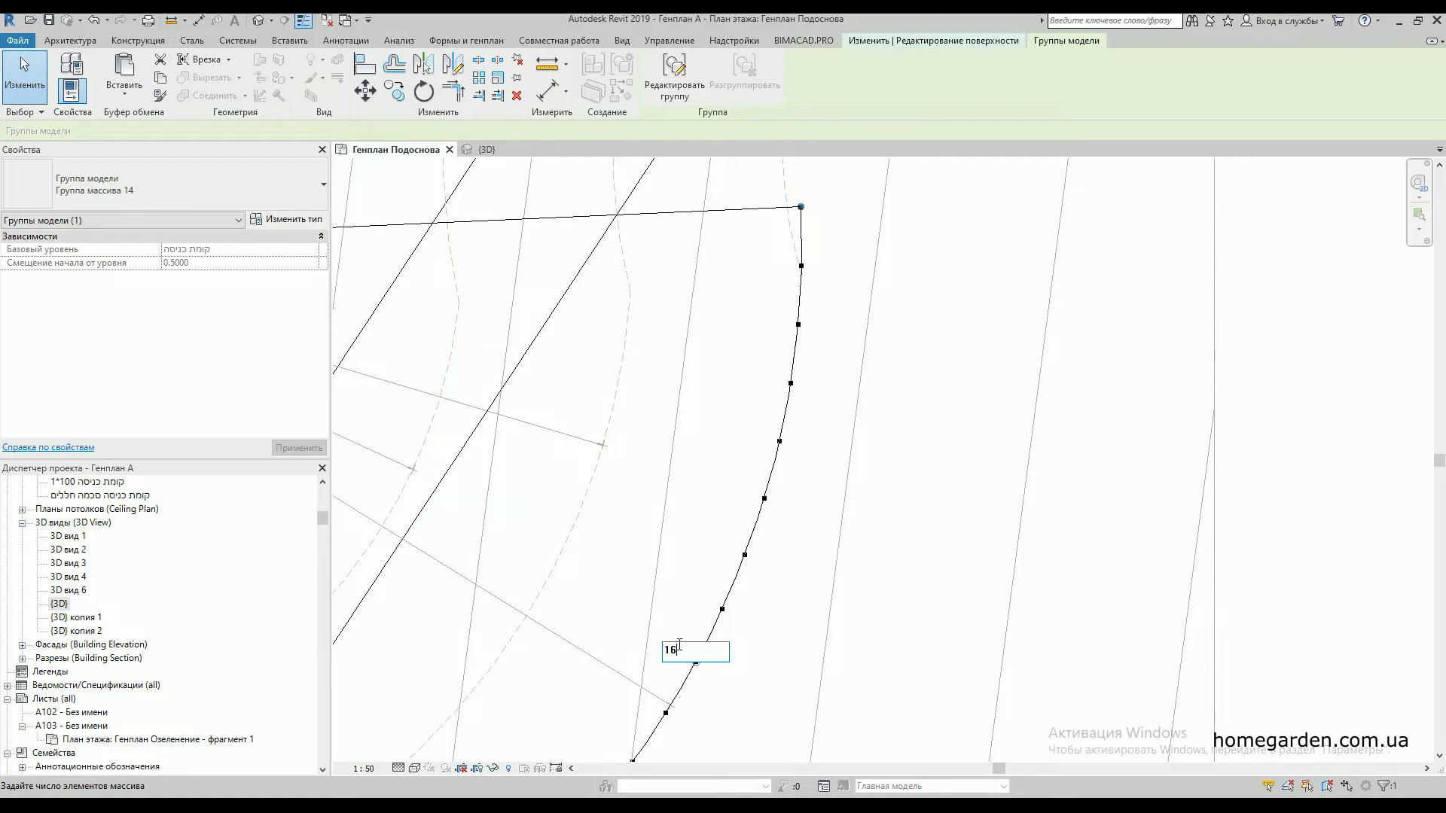
{"action": "key", "text": "Return"}
{"action": "scroll", "coordinate": [694, 539], "scroll_direction": "down", "scroll_amount": 2}
{"action": "scroll", "coordinate": [699, 517], "scroll_direction": "down", "scroll_amount": 2}
{"action": "key", "text": "Escape"}
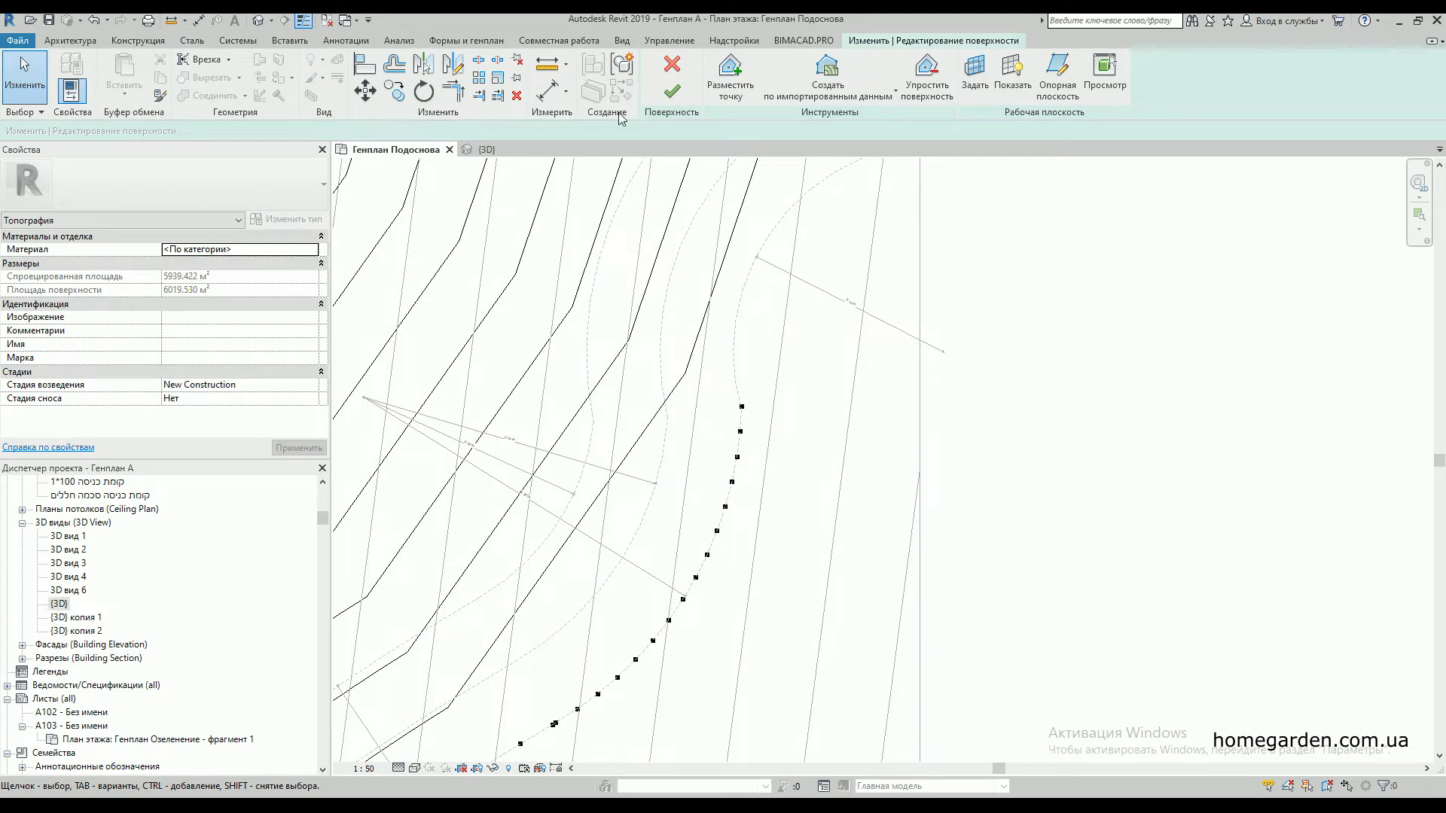
- Place a surface point at elevation 800 on the start of the contour's upper arc, beside the last arrayed point
{"action": "left_click", "coordinate": [730, 73]}
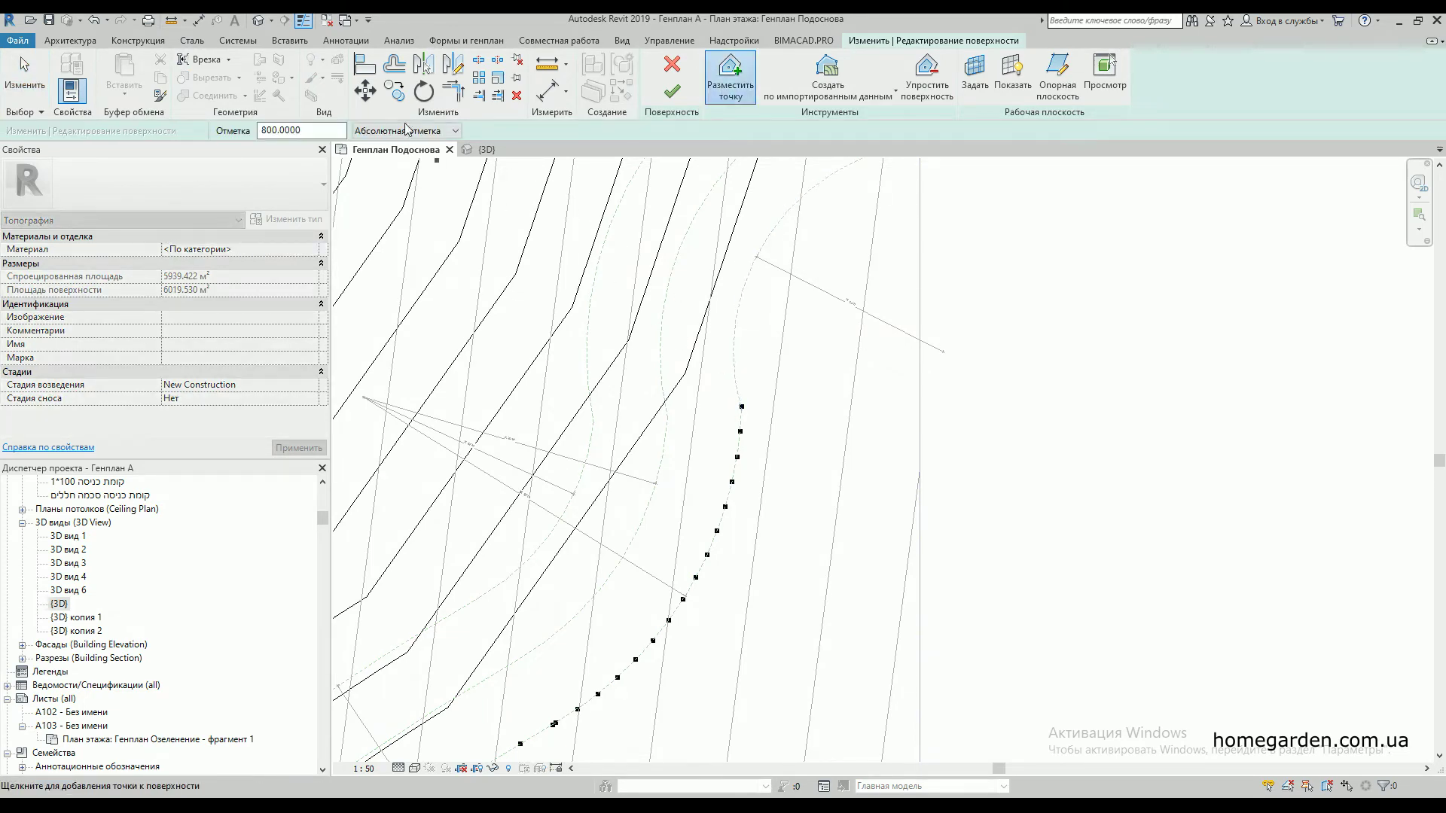
{"action": "scroll", "coordinate": [685, 390], "scroll_direction": "up", "scroll_amount": 2}
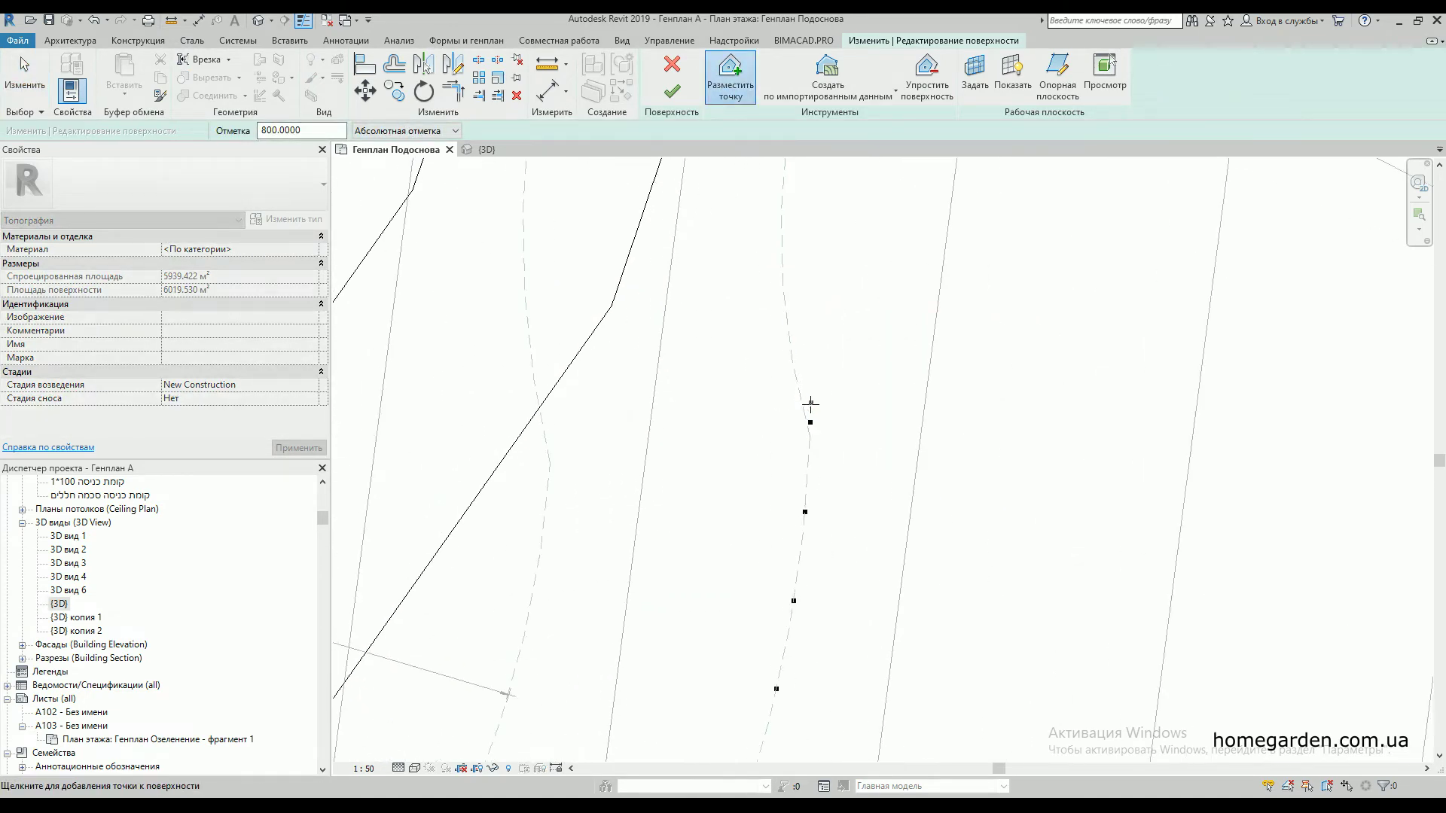
{"action": "left_click", "coordinate": [803, 410]}
{"action": "scroll", "coordinate": [790, 413], "scroll_direction": "down", "scroll_amount": 3}
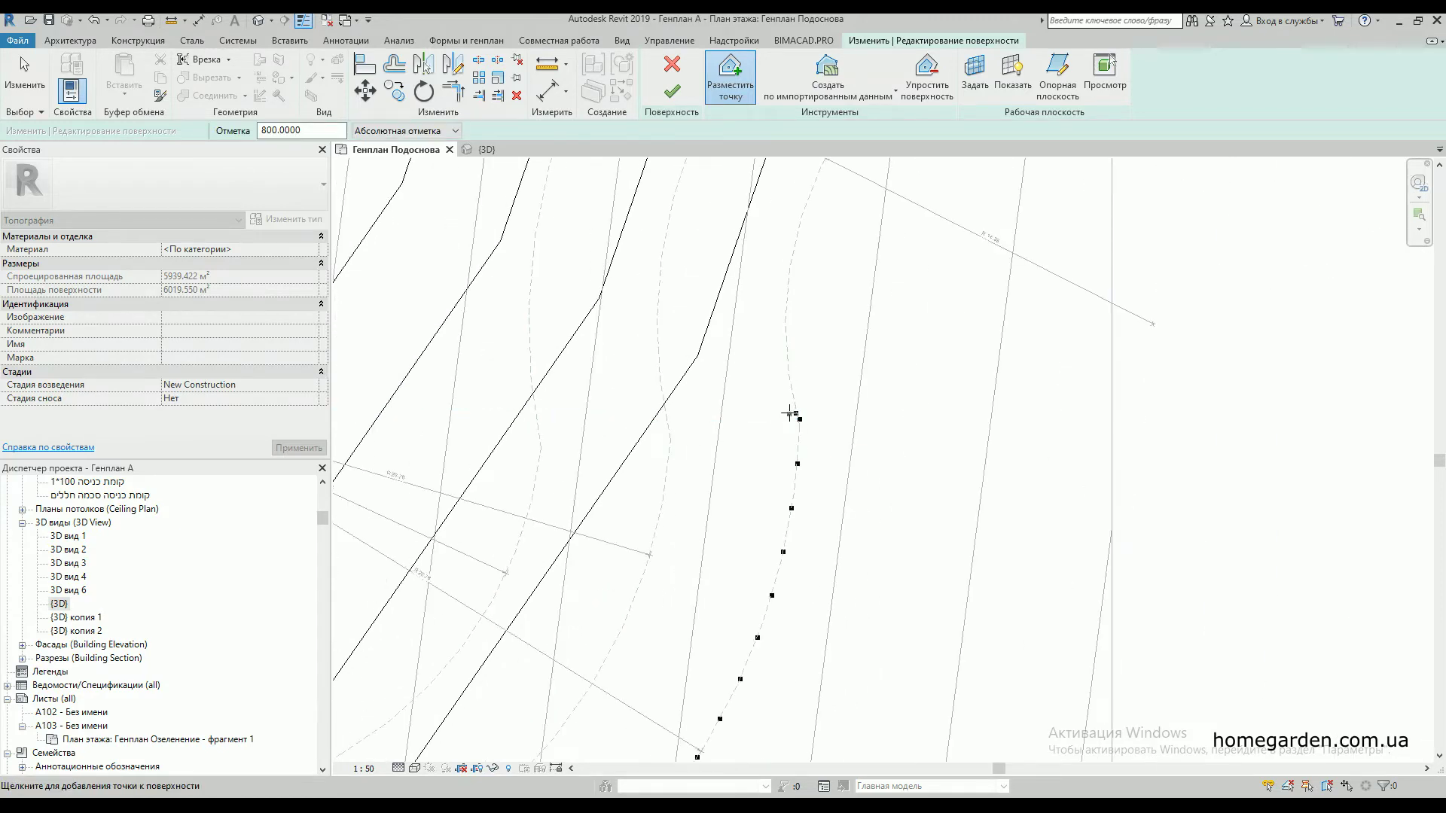
{"action": "key", "text": "Escape"}
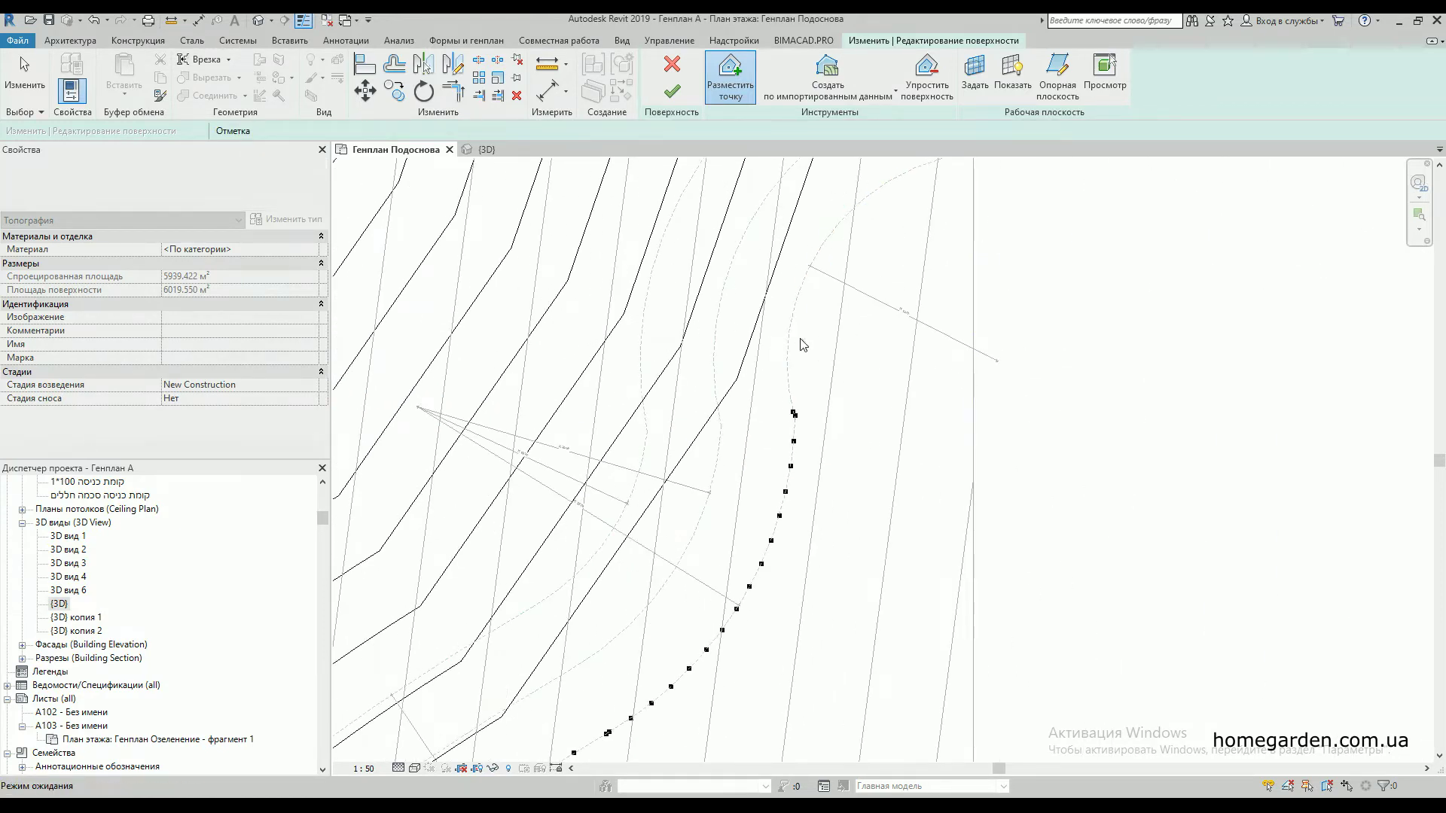
- Start a radial array of the upper arc's first point spanning the total array length, with its rotation centre at that arc's centre
{"action": "scroll", "coordinate": [796, 410], "scroll_direction": "up", "scroll_amount": 6}
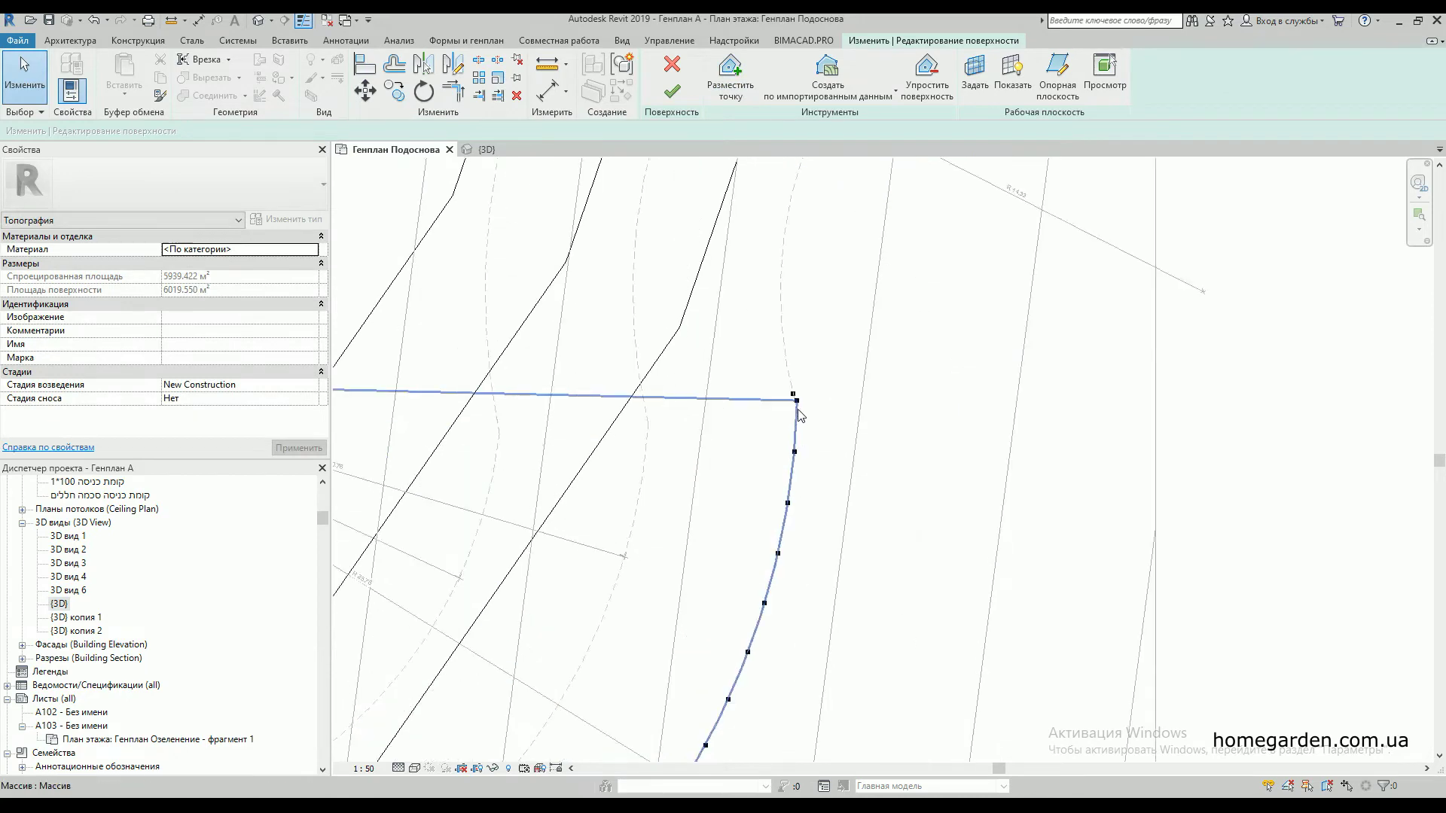
{"action": "left_click", "coordinate": [785, 371]}
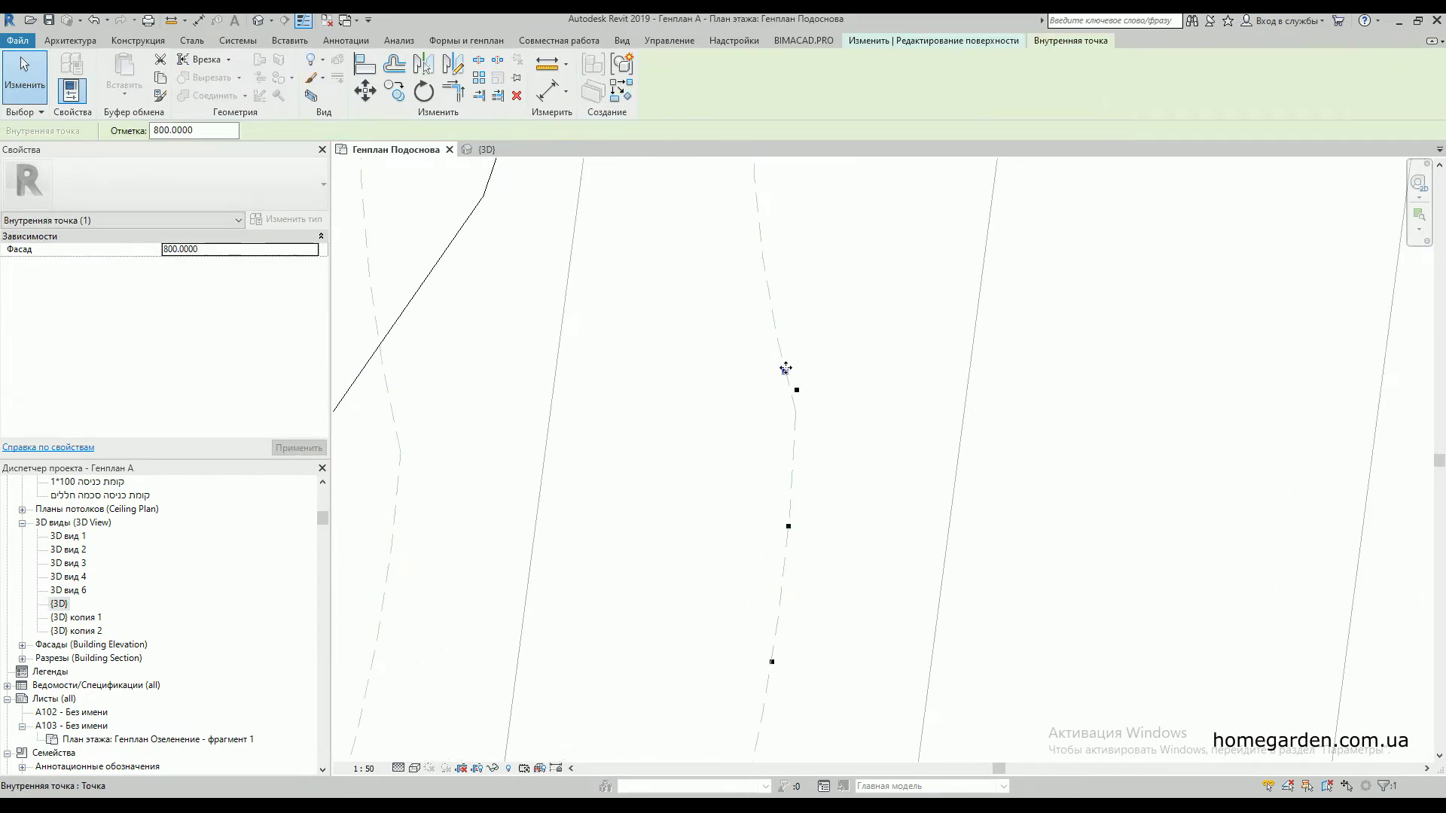
{"action": "left_click", "coordinate": [480, 79]}
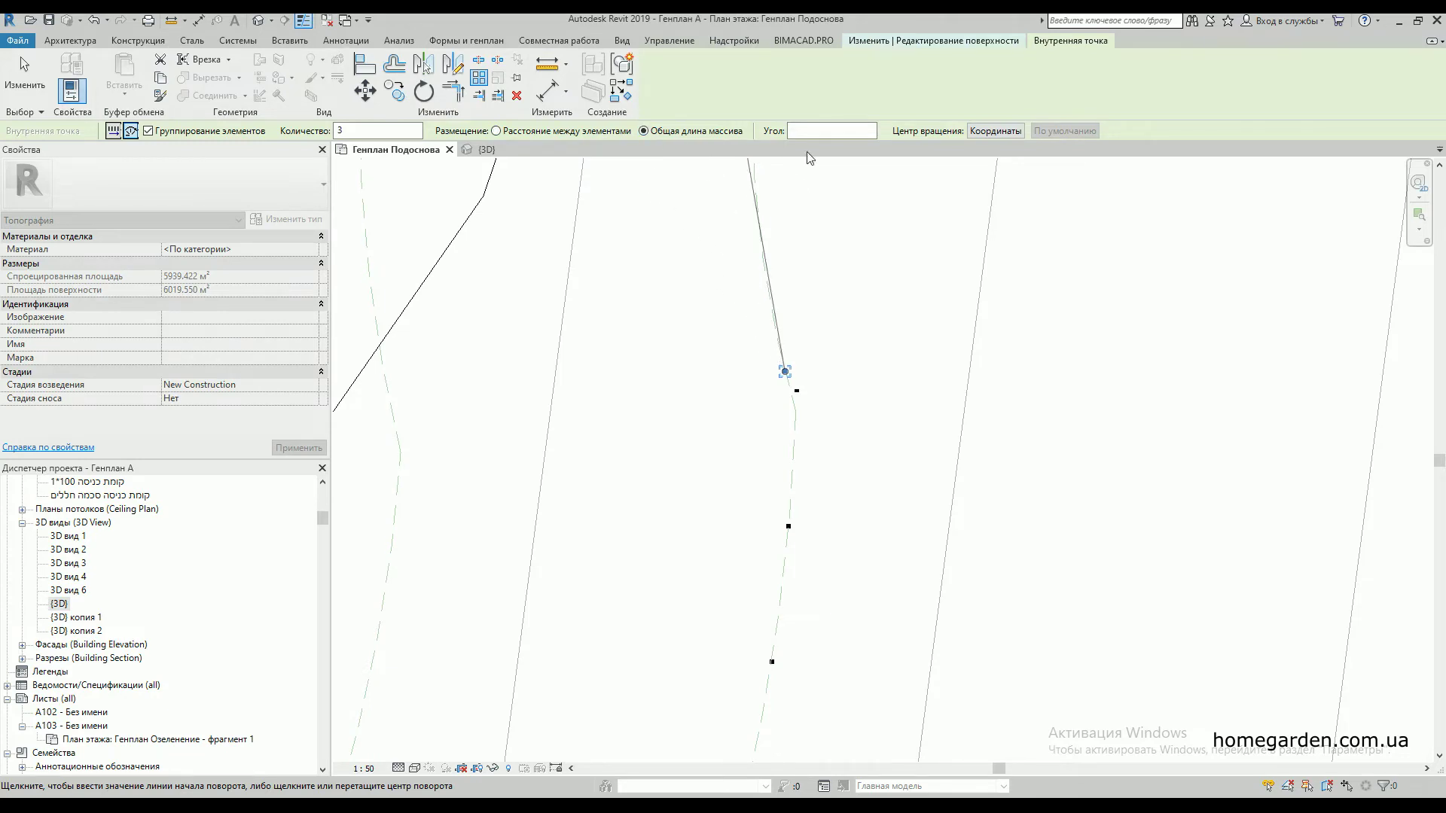
{"action": "left_click", "coordinate": [995, 131]}
{"action": "left_click", "coordinate": [796, 391]}
{"action": "scroll", "coordinate": [813, 452], "scroll_direction": "down", "scroll_amount": 5}
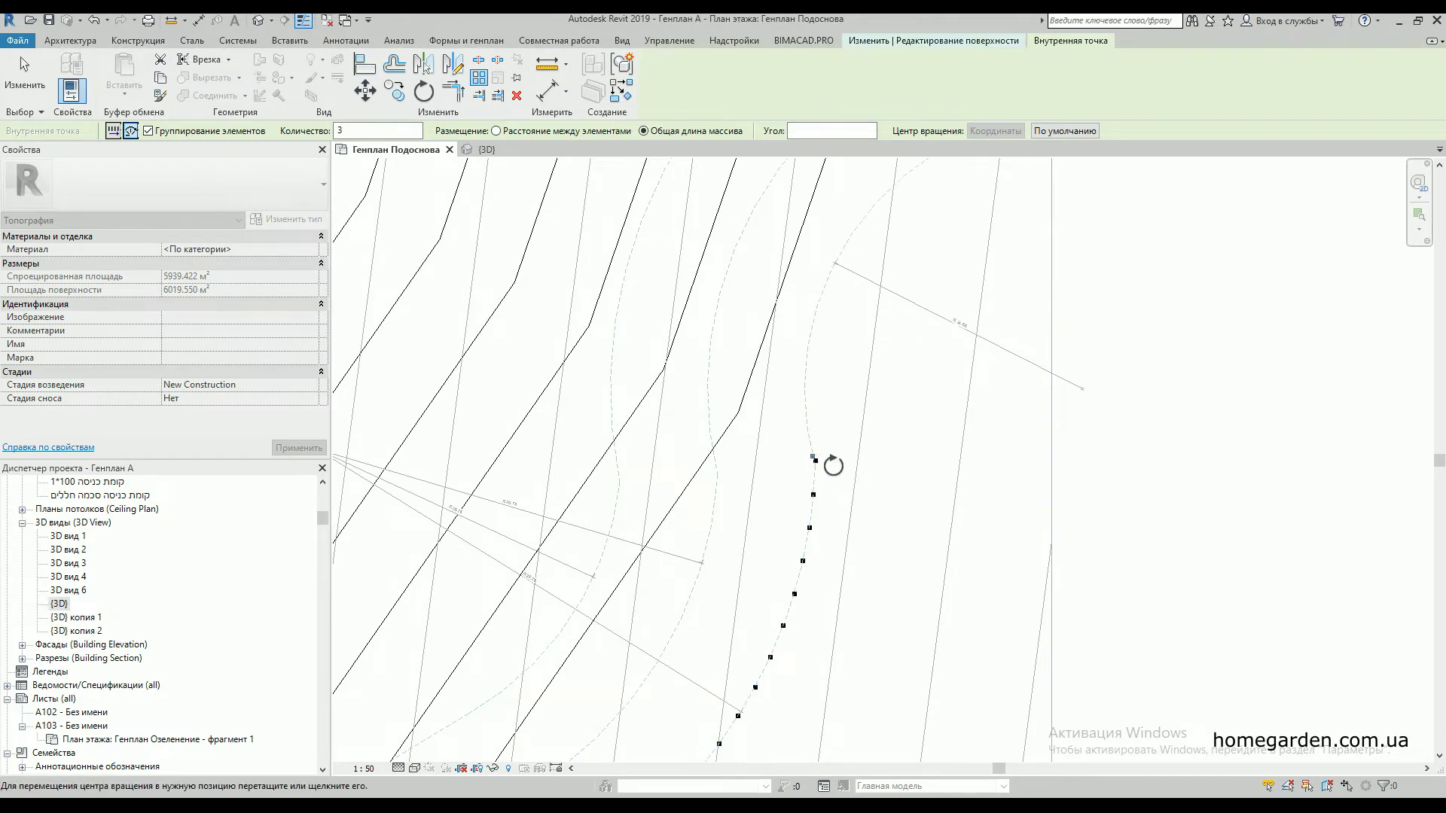
{"action": "left_click_drag", "start_coordinate": [1058, 381], "coordinate": [1080, 388]}
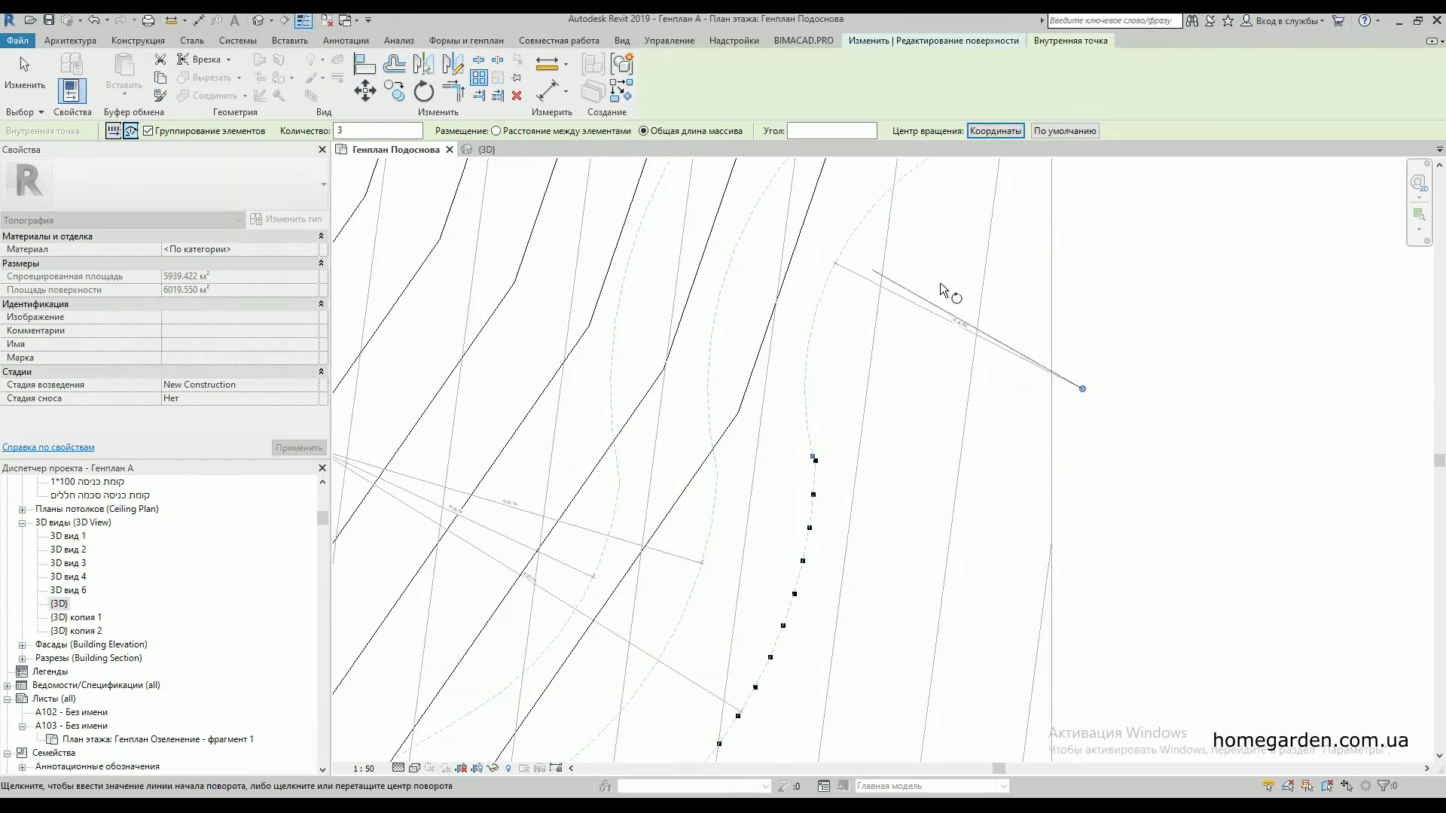
- Sweep the array from the upper arc's first point to the contour's end on the site boundary, using 30 elements
{"action": "scroll", "coordinate": [815, 461], "scroll_direction": "up", "scroll_amount": 5}
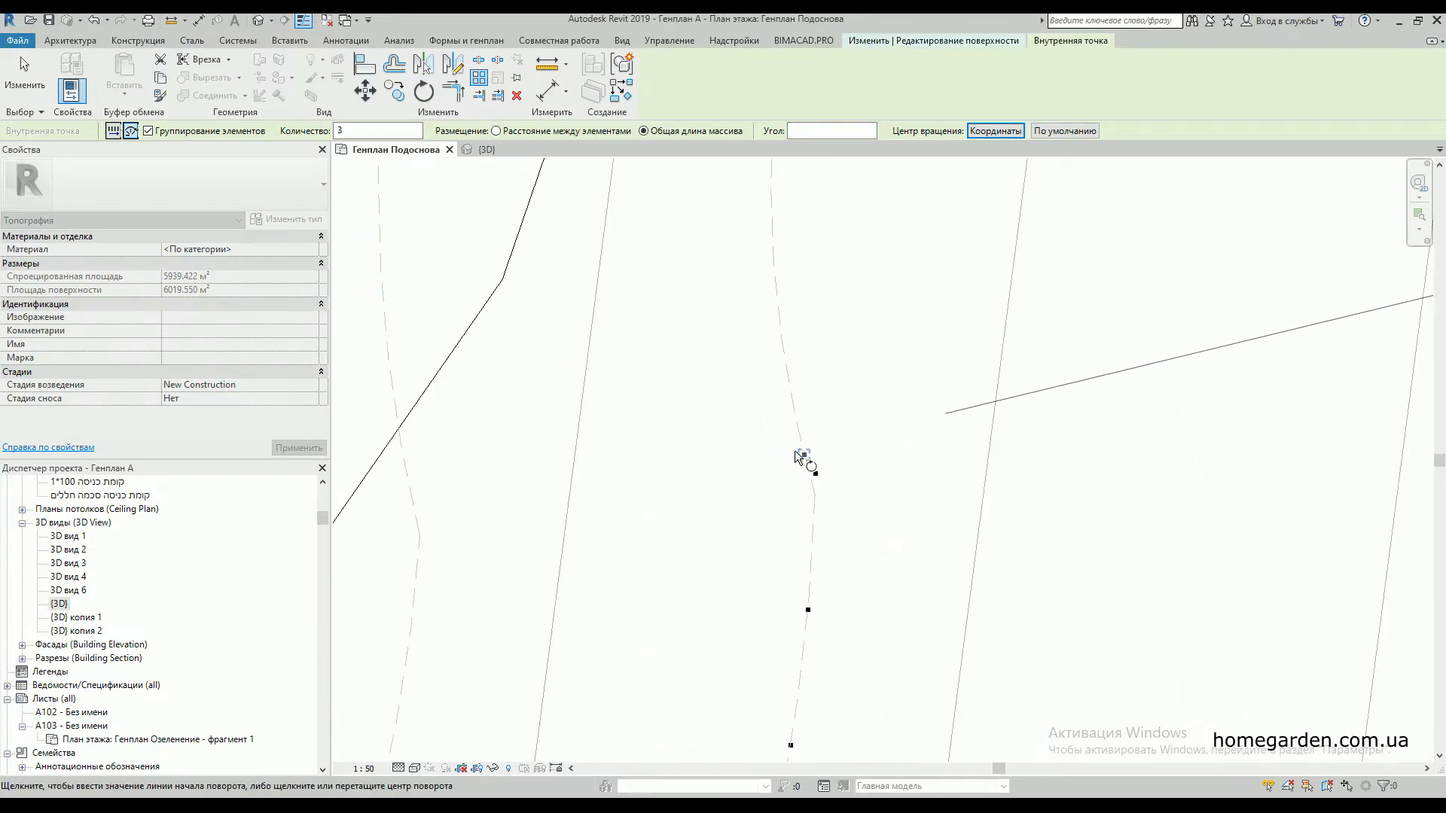
{"action": "left_click", "coordinate": [803, 454]}
{"action": "scroll", "coordinate": [775, 476], "scroll_direction": "down", "scroll_amount": 5}
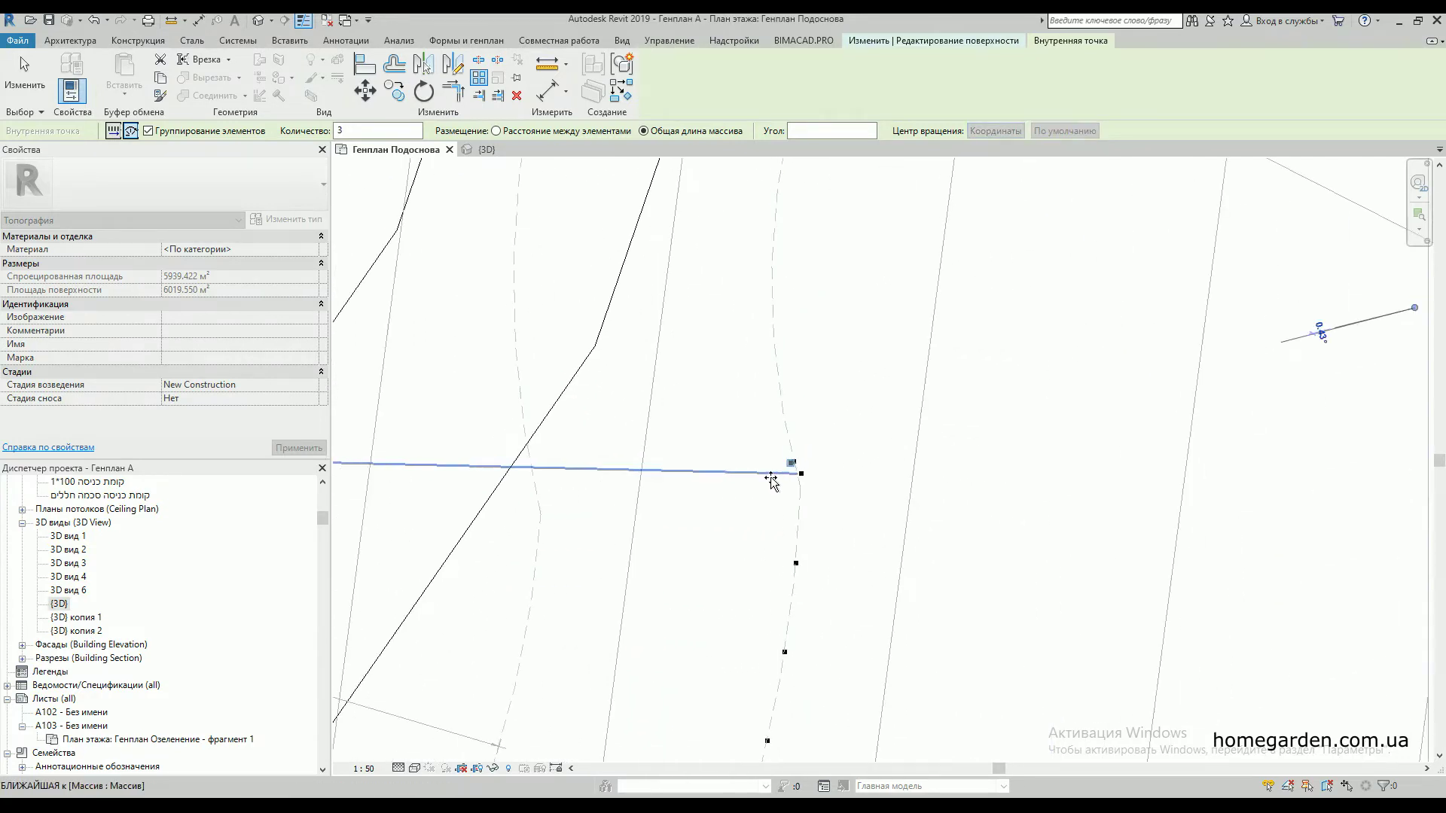
{"action": "scroll", "coordinate": [973, 171], "scroll_direction": "up", "scroll_amount": 4}
{"action": "scroll", "coordinate": [958, 202], "scroll_direction": "down", "scroll_amount": 2}
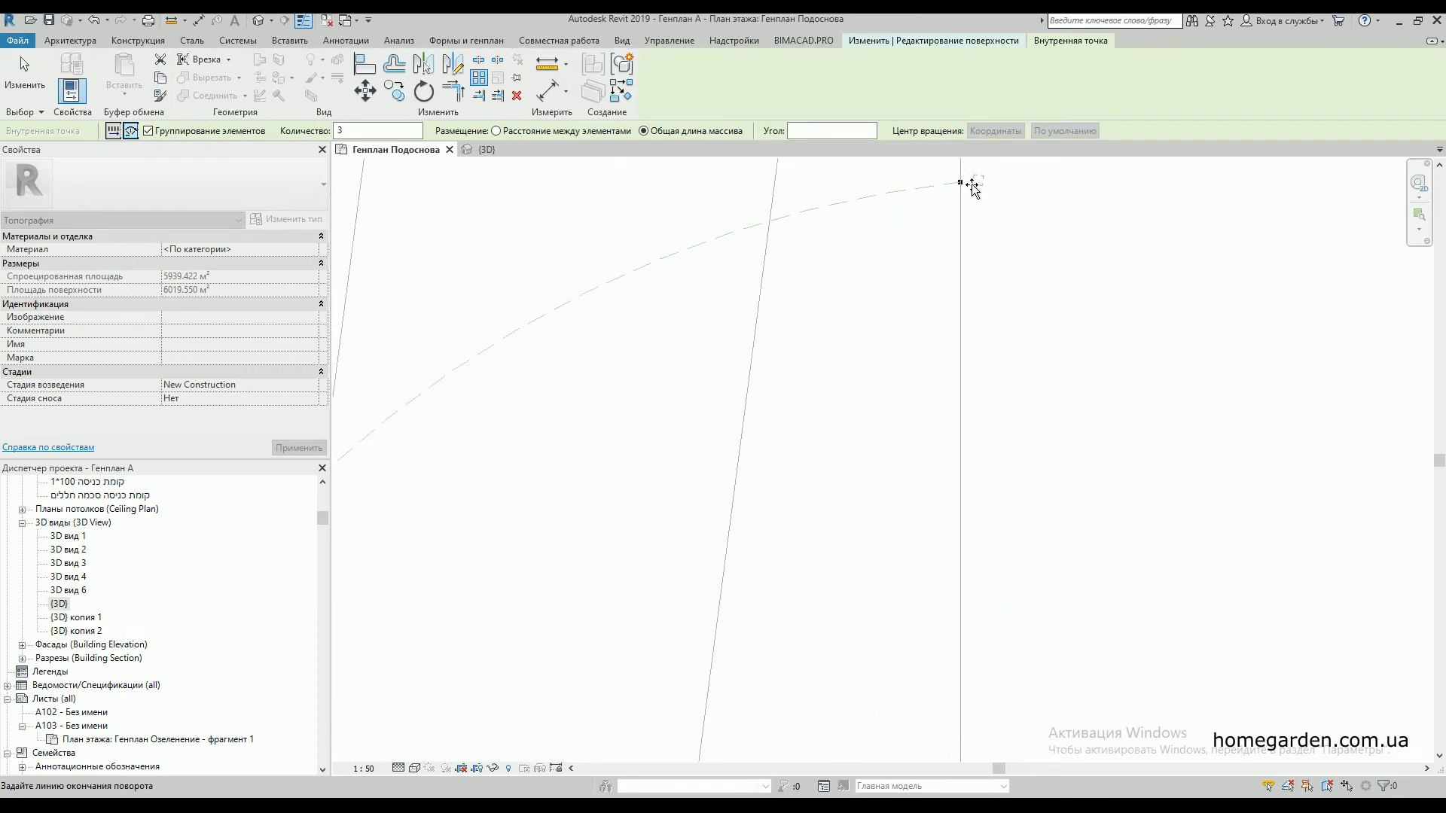
{"action": "left_click", "coordinate": [961, 183]}
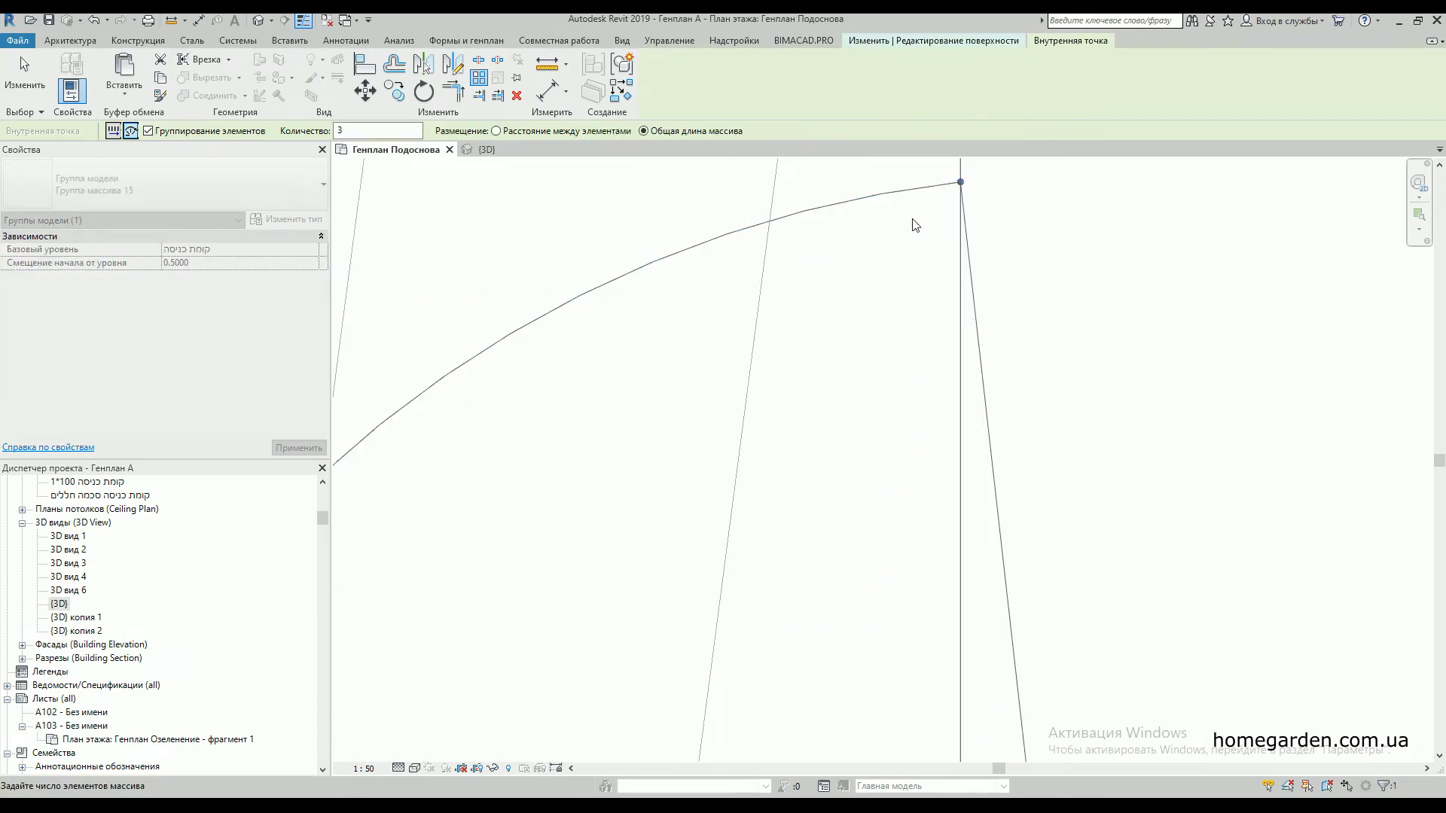
{"action": "scroll", "coordinate": [874, 220], "scroll_direction": "down", "scroll_amount": 2}
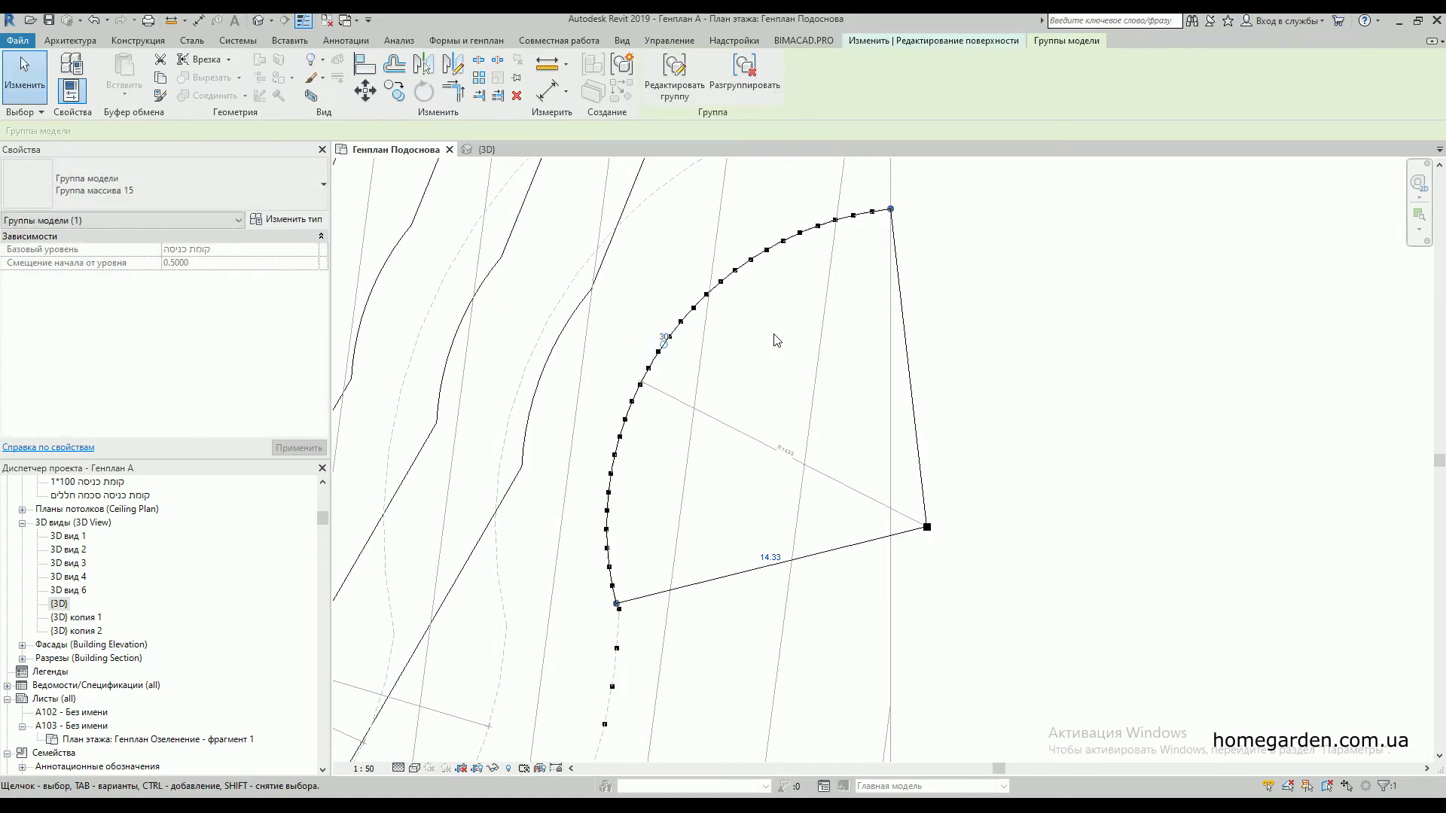
- Set the upper arc's point array to 25 elements and finish editing the surface
{"action": "left_click", "coordinate": [664, 337]}
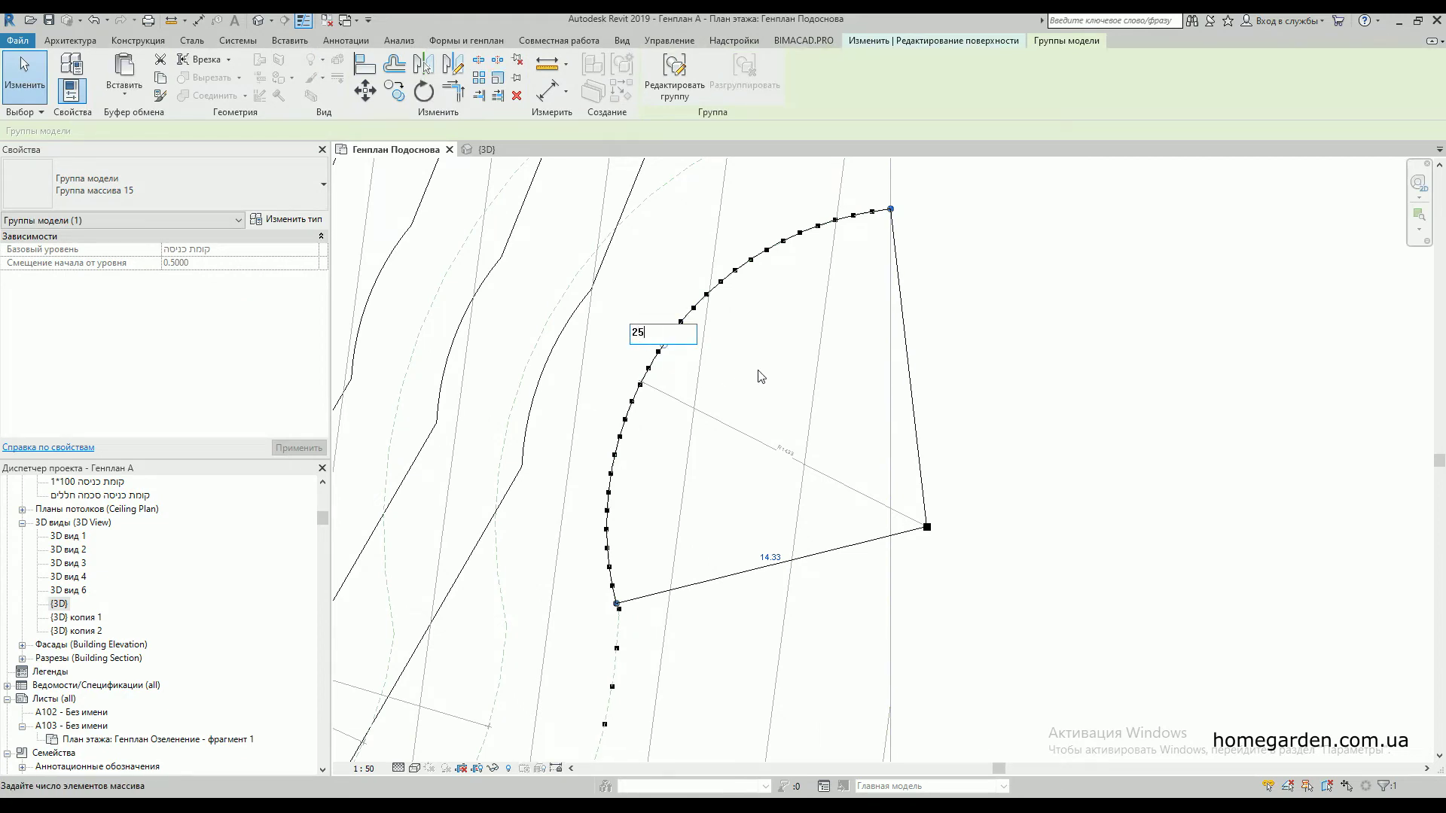
{"action": "type", "text": "25"}
{"action": "key", "text": "Return"}
{"action": "scroll", "coordinate": [736, 426], "scroll_direction": "down", "scroll_amount": 3}
{"action": "key", "text": "Escape"}
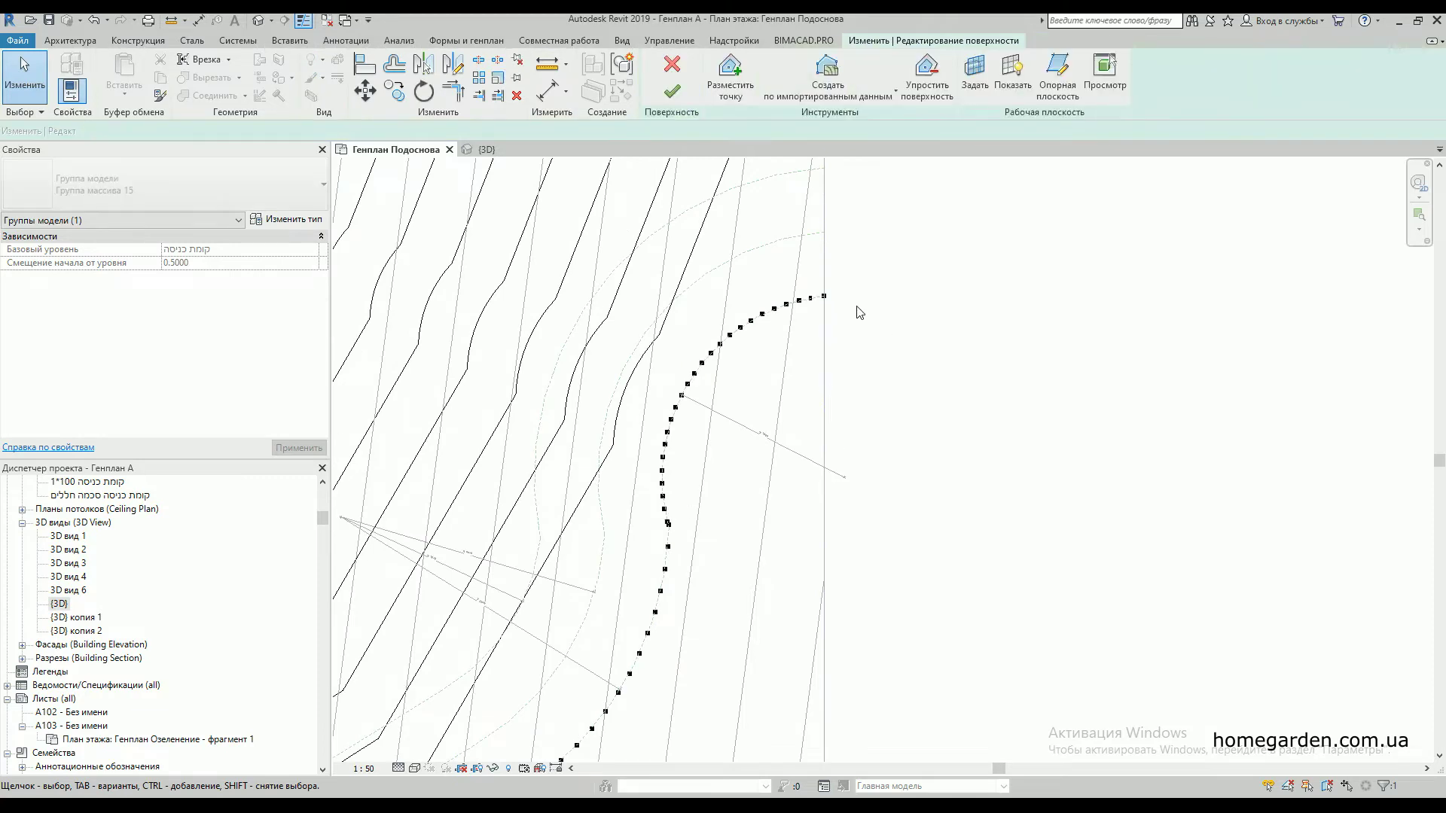
{"action": "left_click", "coordinate": [673, 94]}
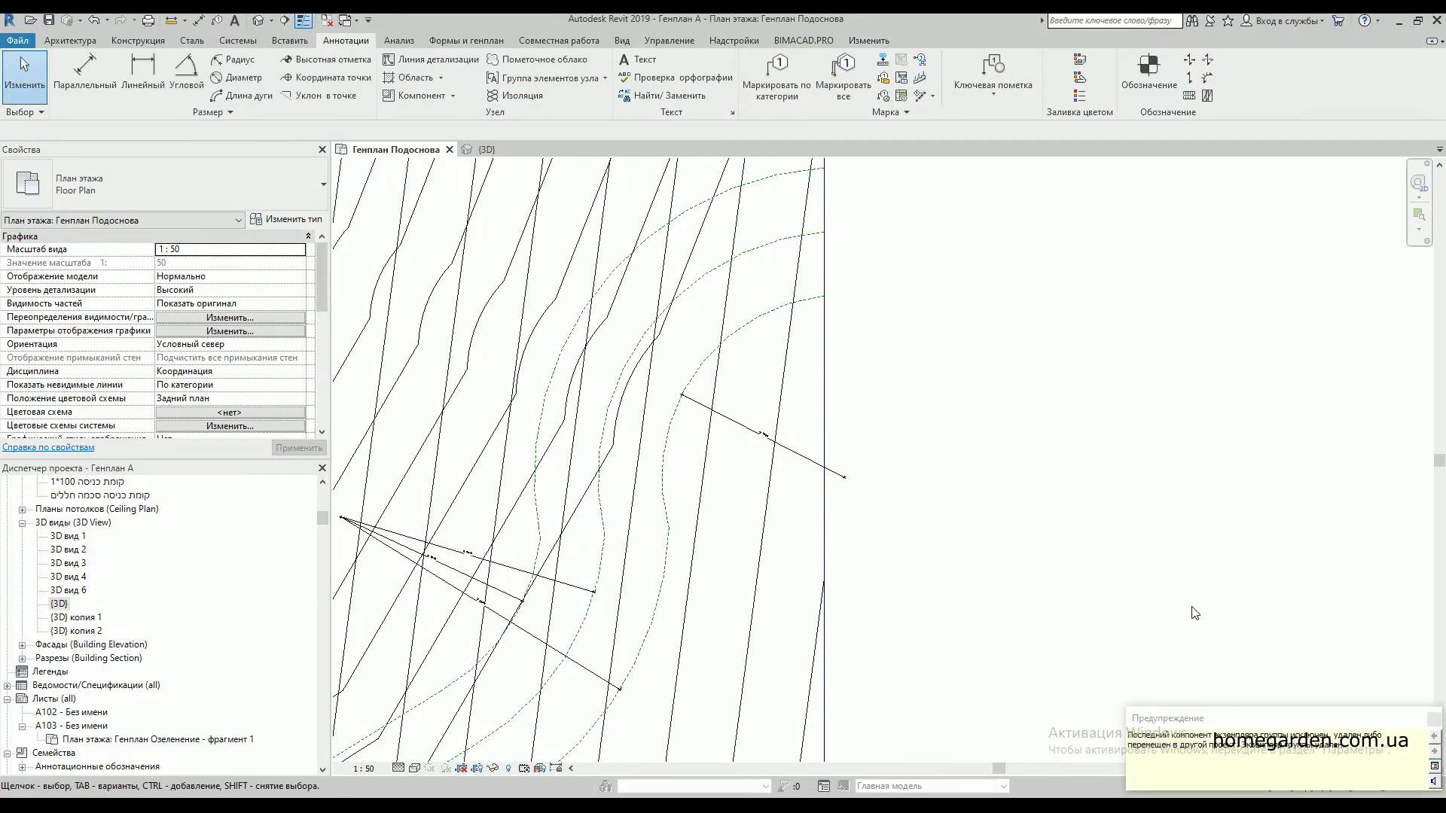
- Dismiss the warning and inspect the edited surface's contours from several distances in the {3D} view
{"action": "left_click", "coordinate": [1434, 719]}
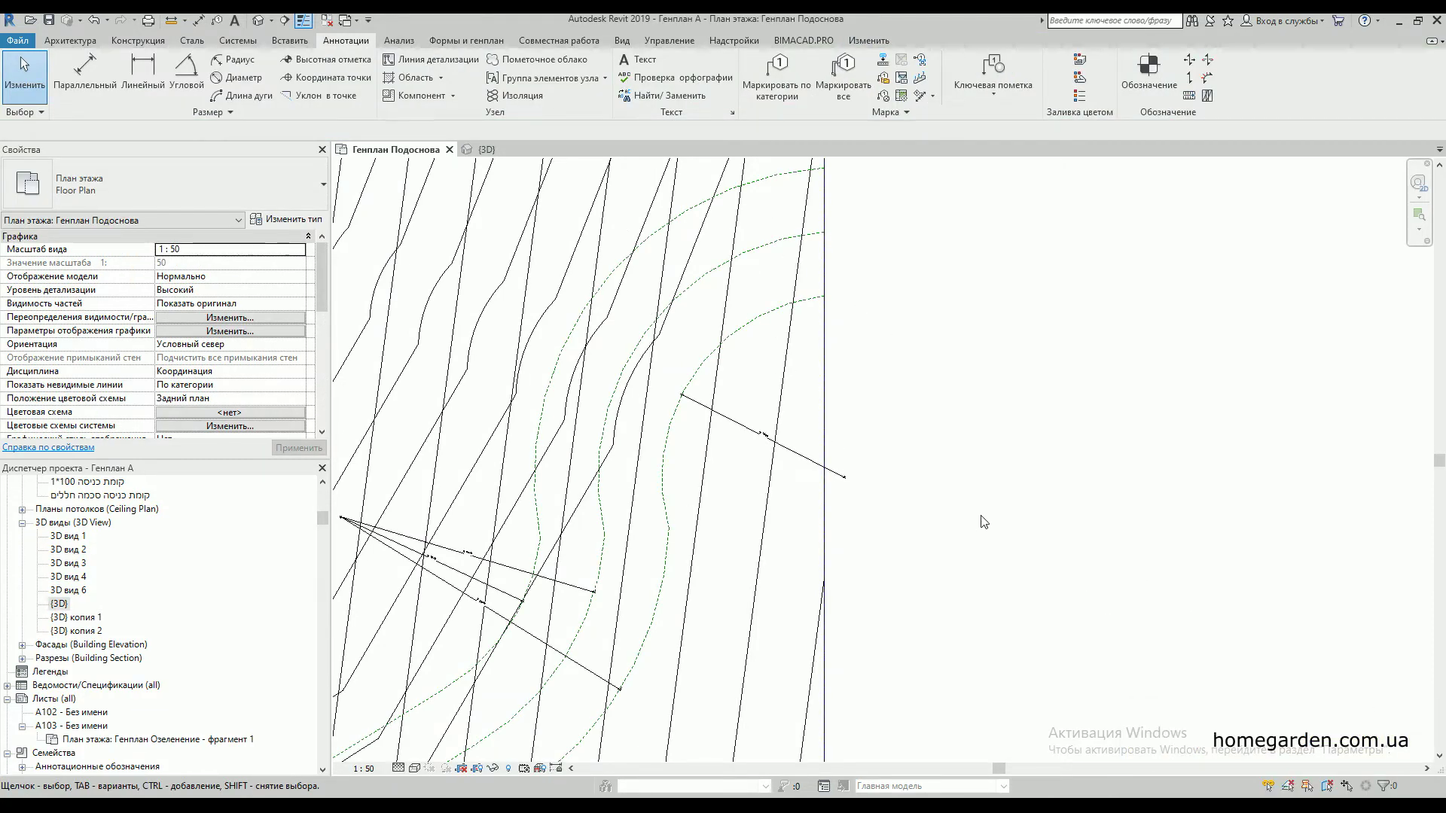
{"action": "left_click", "coordinate": [486, 149]}
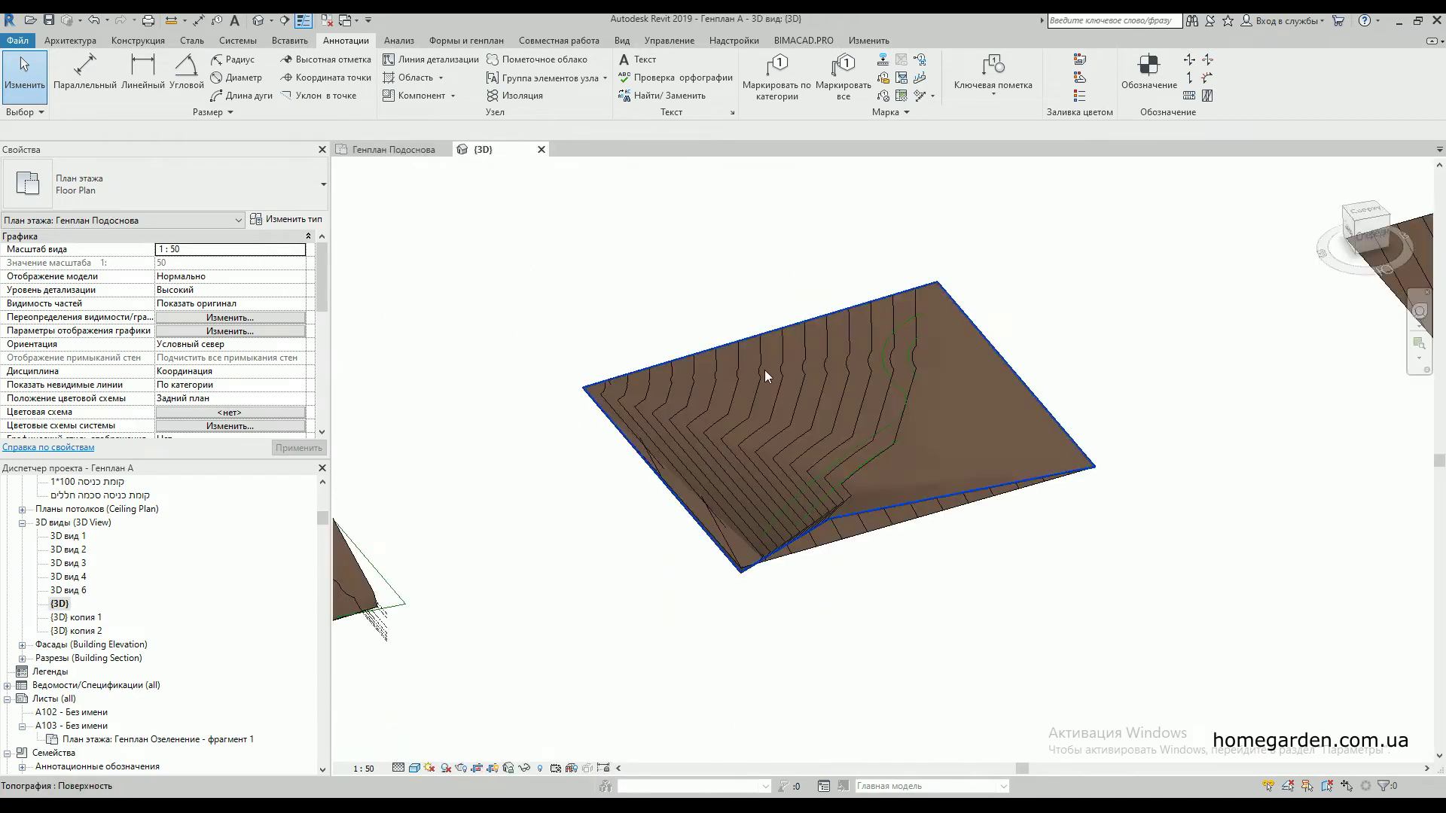
{"action": "middle_click_drag", "start_coordinate": [946, 408], "coordinate": [831, 441], "text": "shift"}
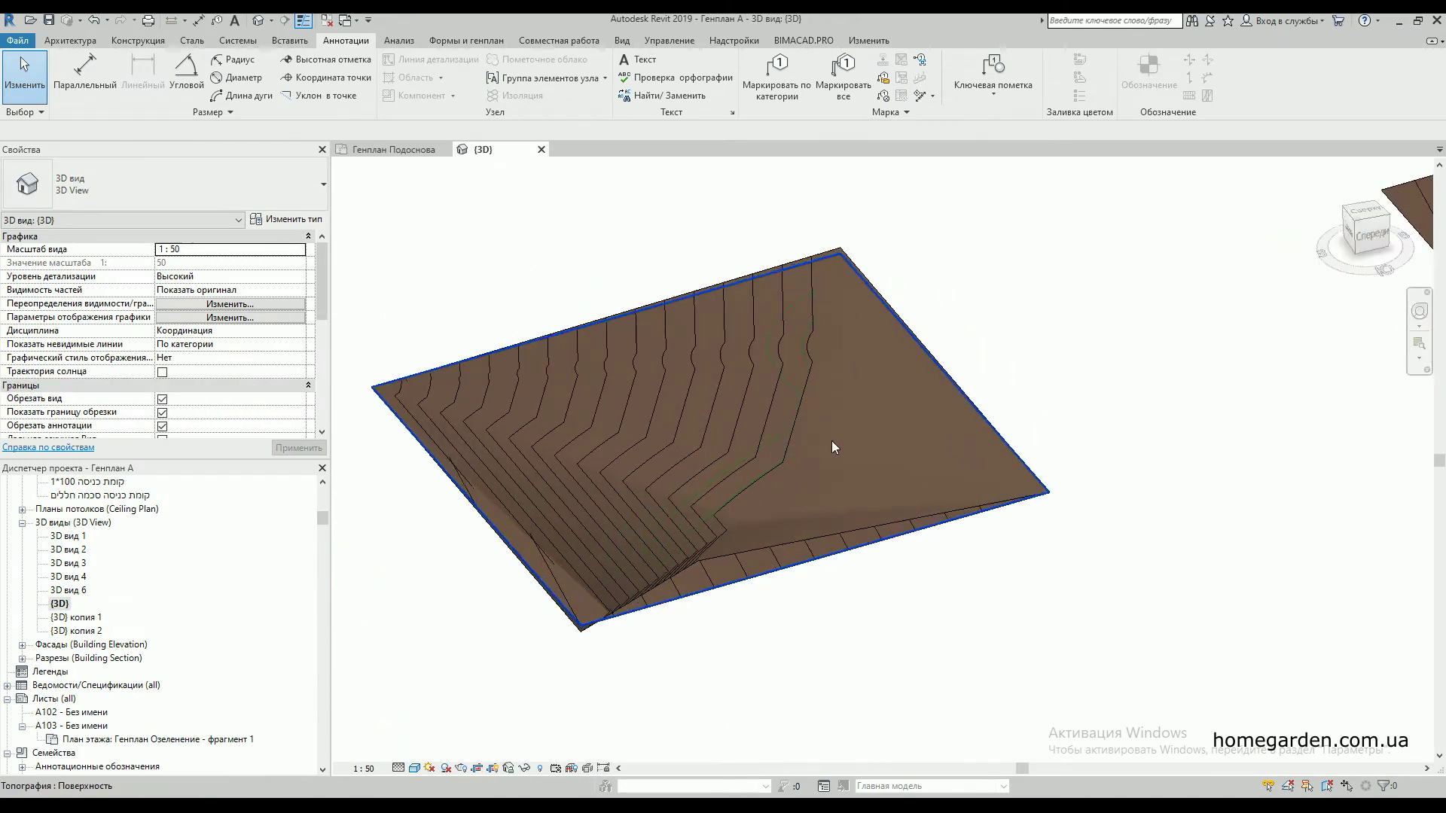
{"action": "scroll", "coordinate": [831, 441], "scroll_direction": "up", "scroll_amount": 4}
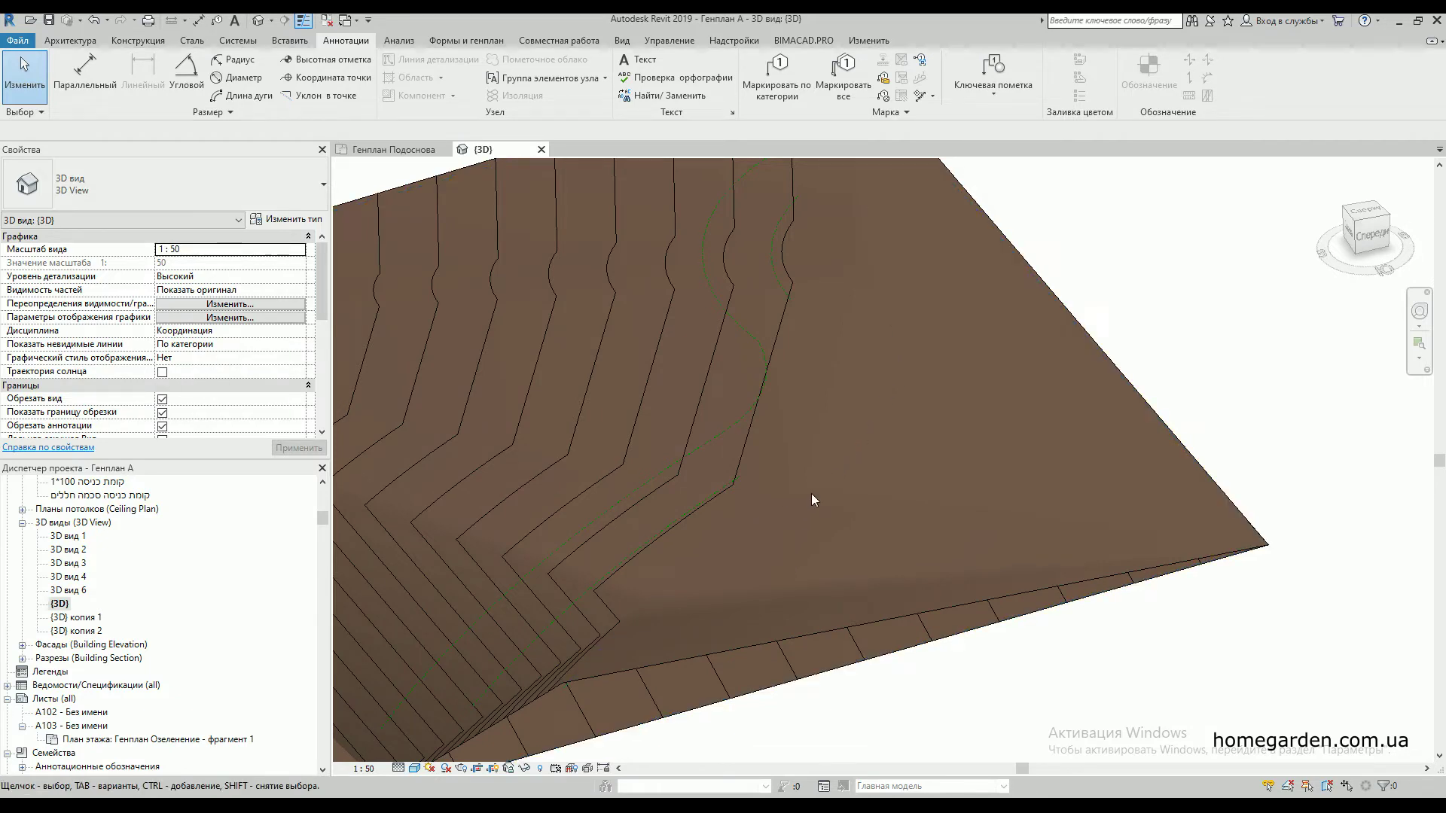
{"action": "scroll", "coordinate": [811, 493], "scroll_direction": "down", "scroll_amount": 2}
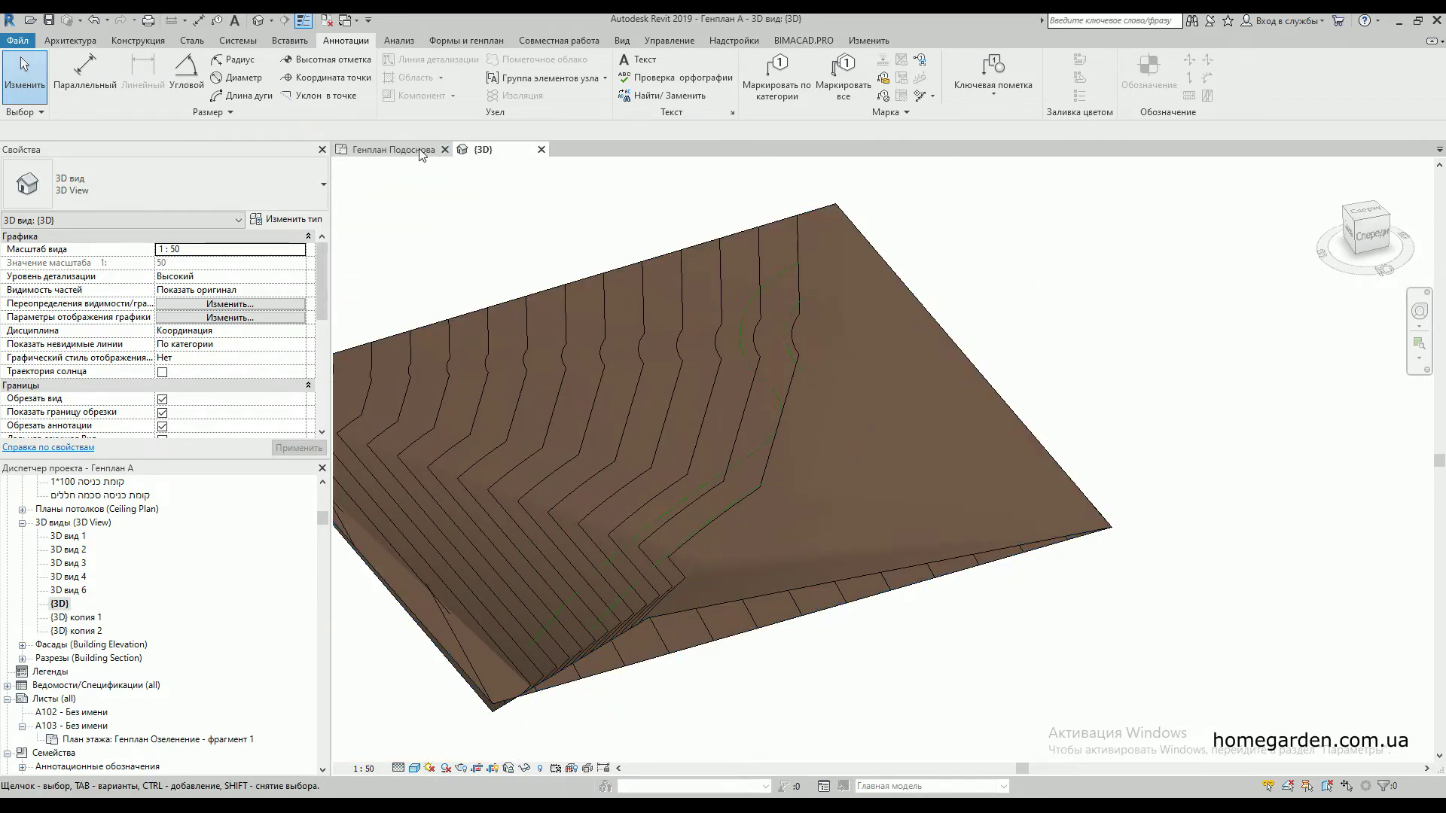
- Return to the Генплан Подоснова plan and compare the edited surface's contour lines with the green contour arcs across the whole site
{"action": "left_click", "coordinate": [392, 149]}
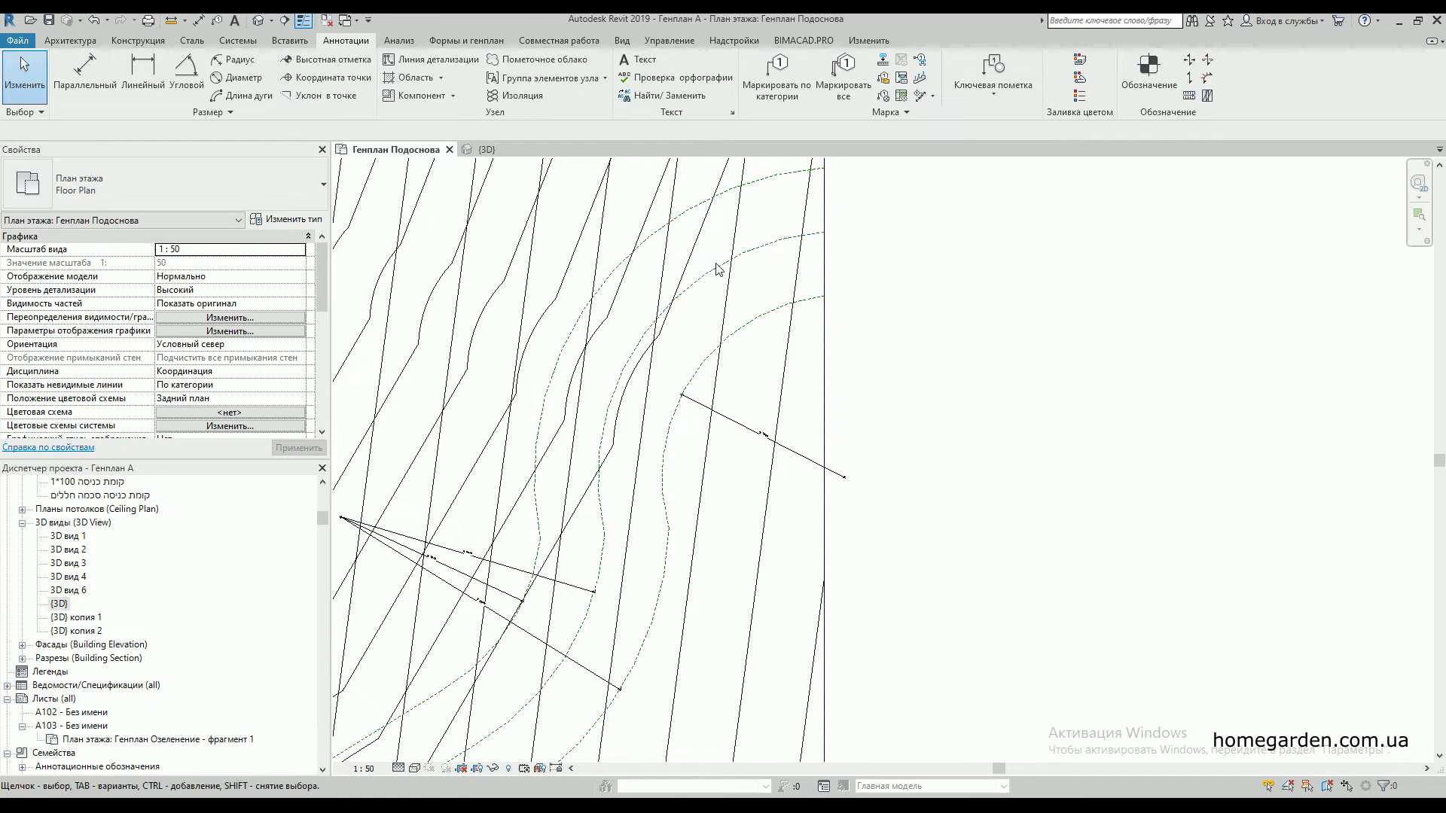
{"action": "scroll", "coordinate": [717, 280], "scroll_direction": "down", "scroll_amount": 2}
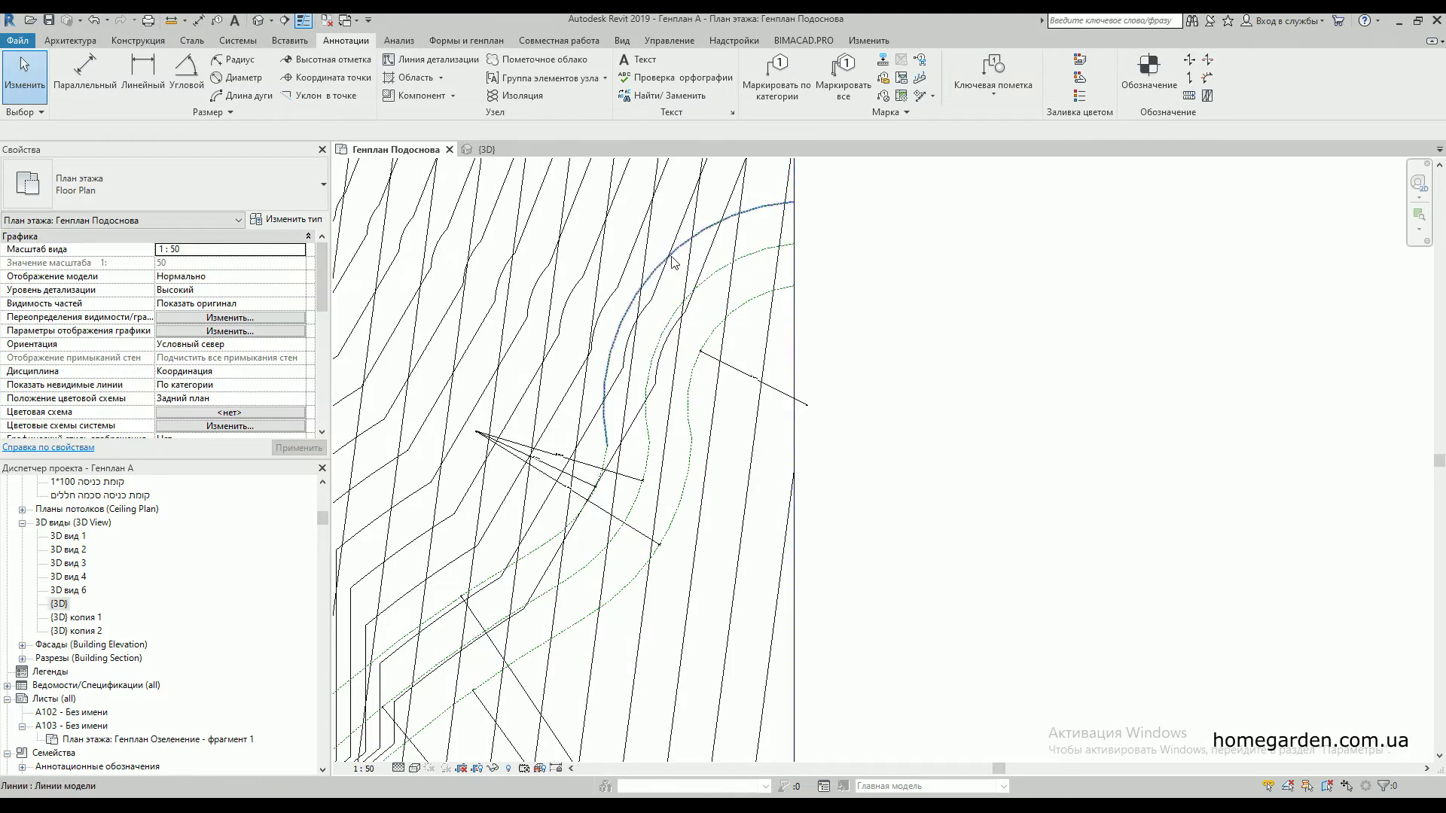
{"action": "scroll", "coordinate": [742, 290], "scroll_direction": "down", "scroll_amount": 2}
{"action": "scroll", "coordinate": [742, 296], "scroll_direction": "up", "scroll_amount": 3}
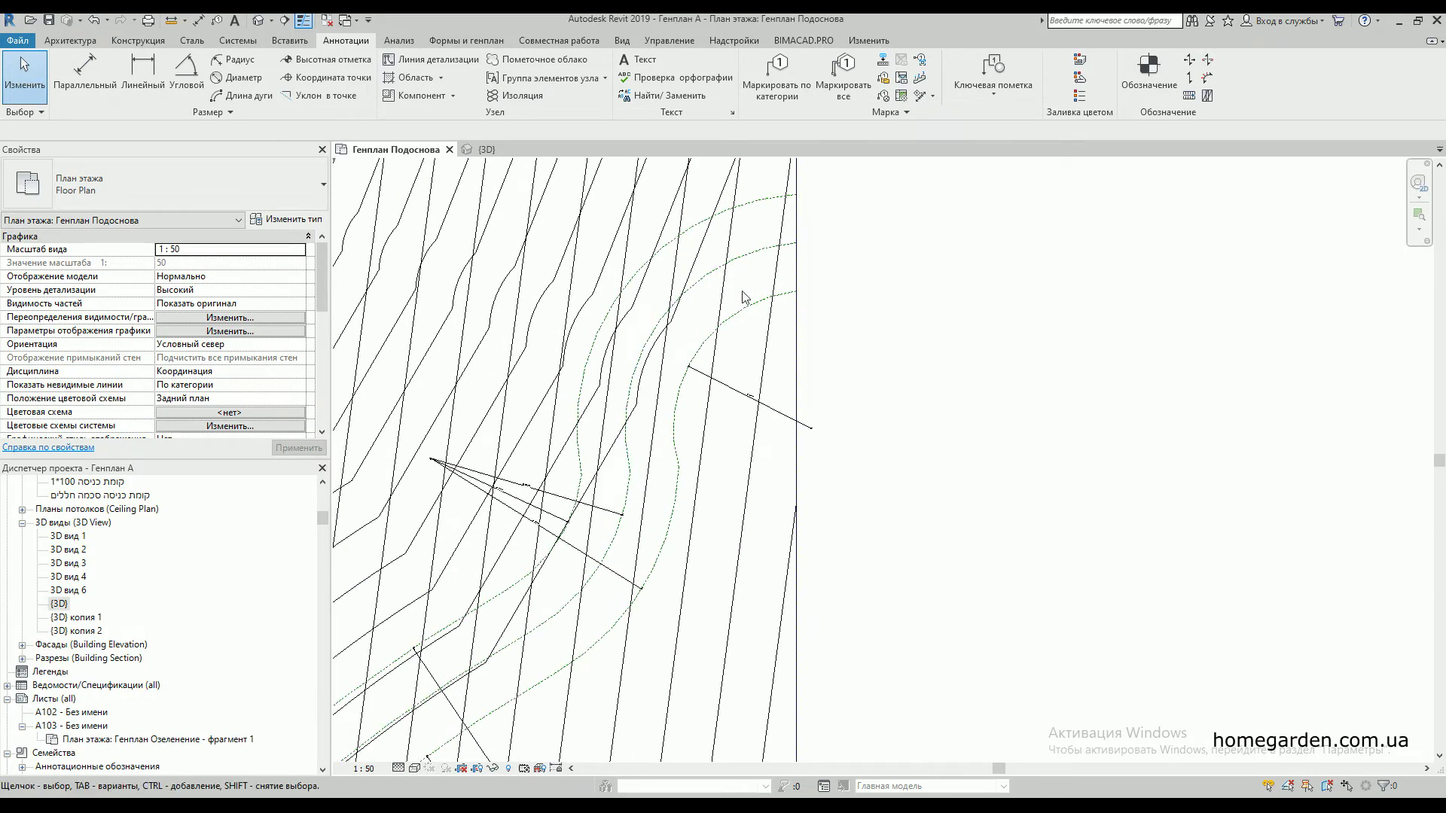
{"action": "scroll", "coordinate": [743, 292], "scroll_direction": "down", "scroll_amount": 2}
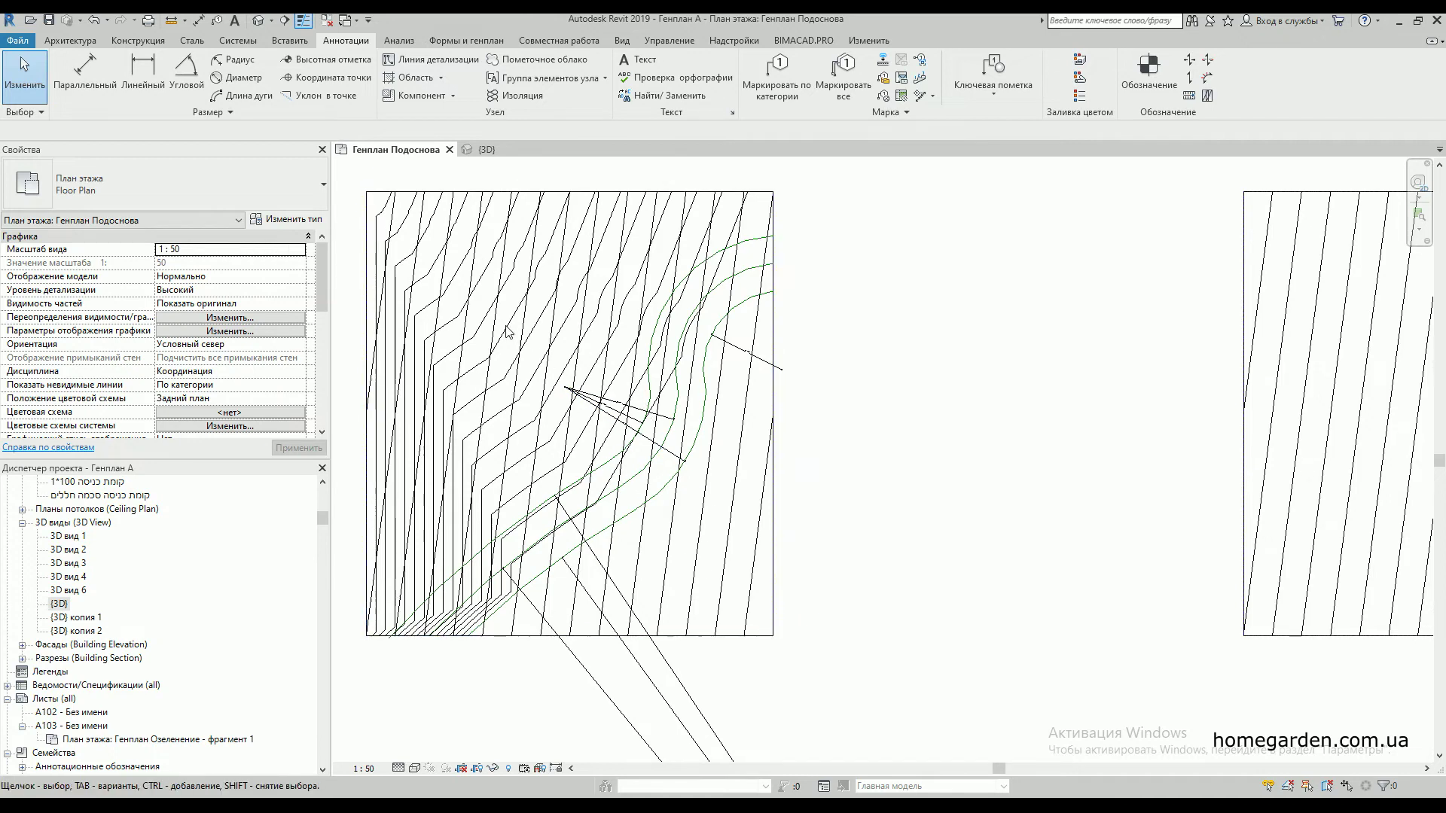
{"action": "middle_click_drag", "start_coordinate": [664, 379], "coordinate": [689, 330]}
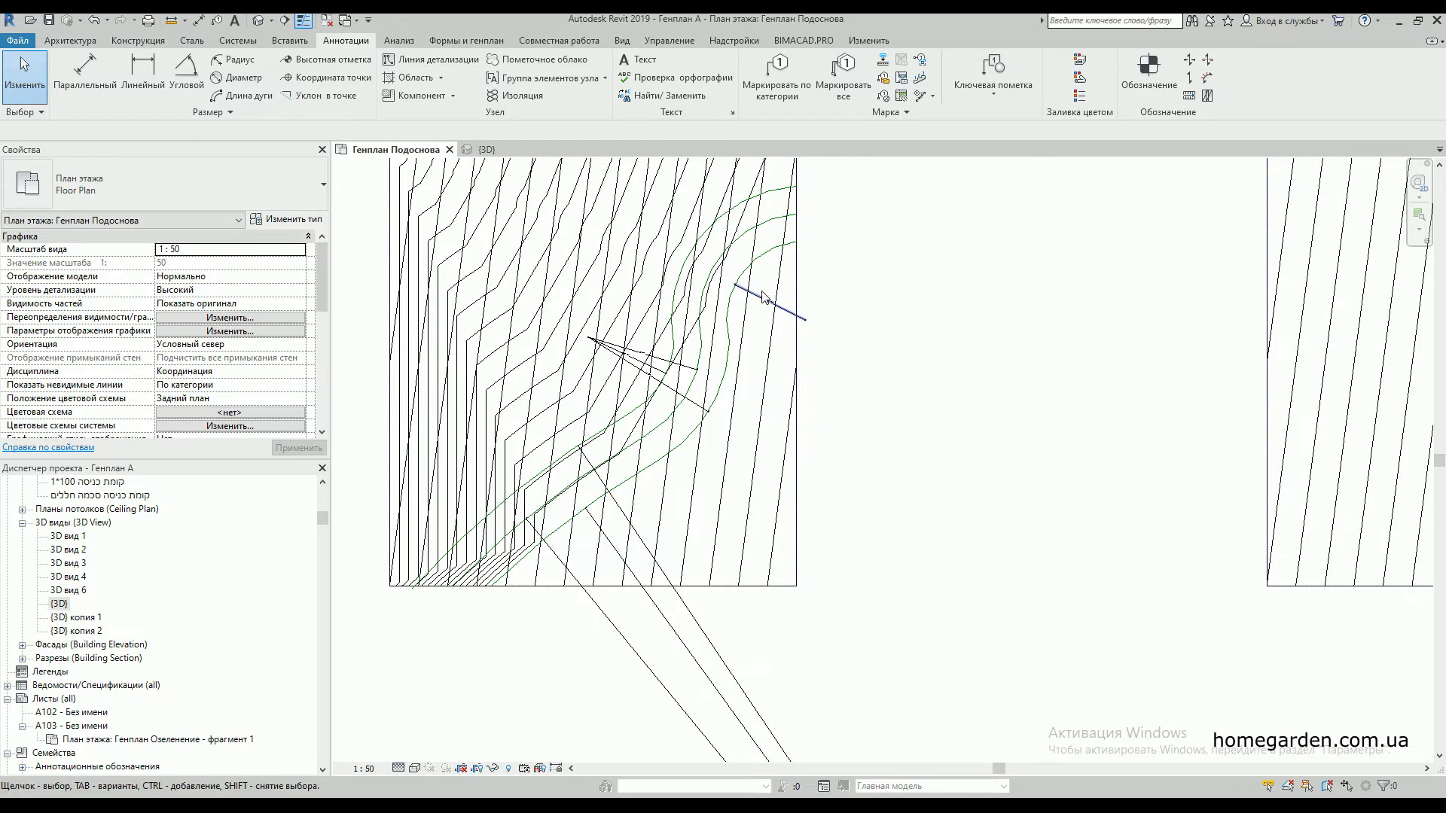
{"action": "scroll", "coordinate": [685, 465], "scroll_direction": "down", "scroll_amount": 1}
{"action": "scroll", "coordinate": [685, 465], "scroll_direction": "down", "scroll_amount": 1}
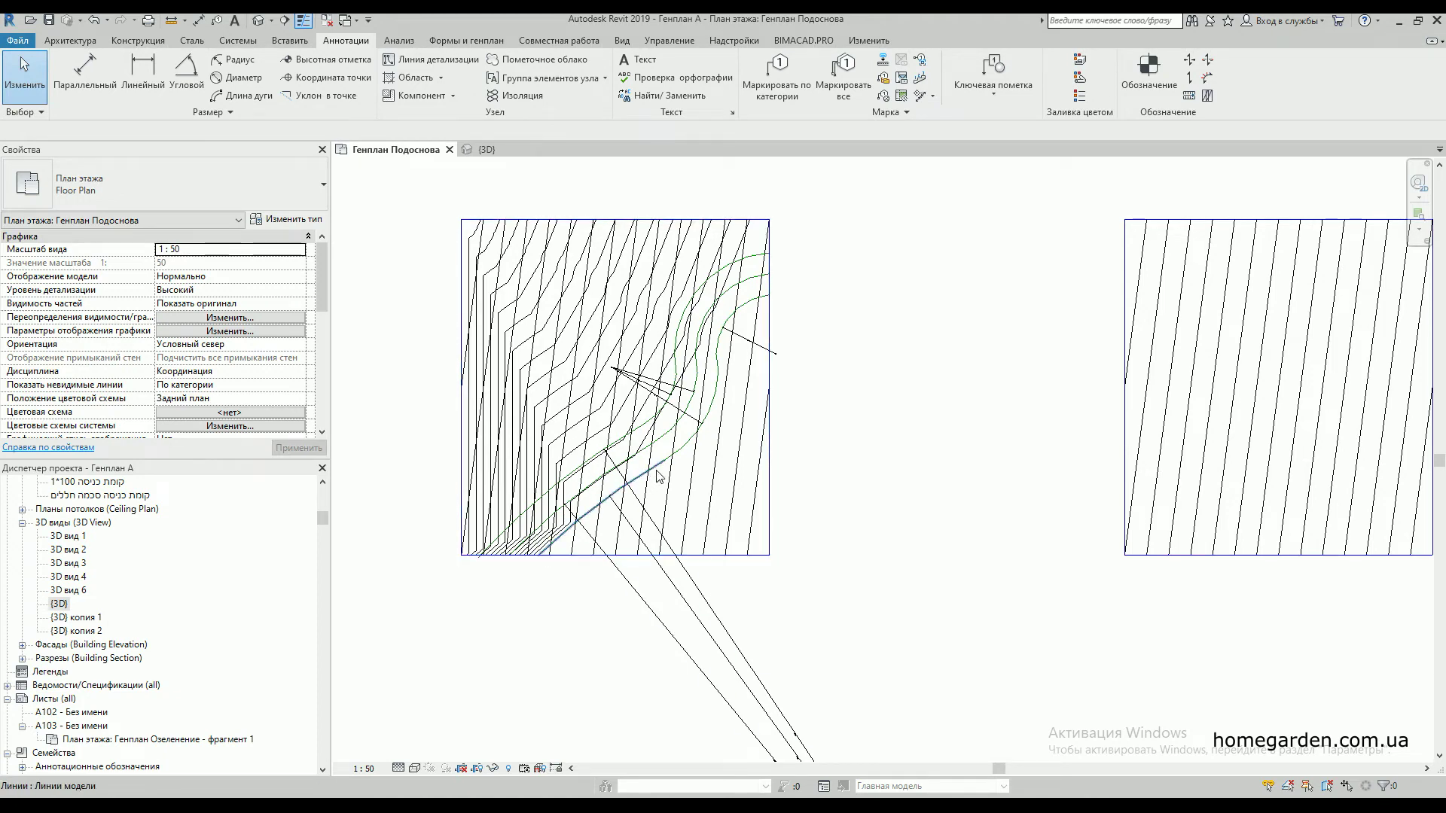
{"action": "scroll", "coordinate": [599, 422], "scroll_direction": "down", "scroll_amount": 3}
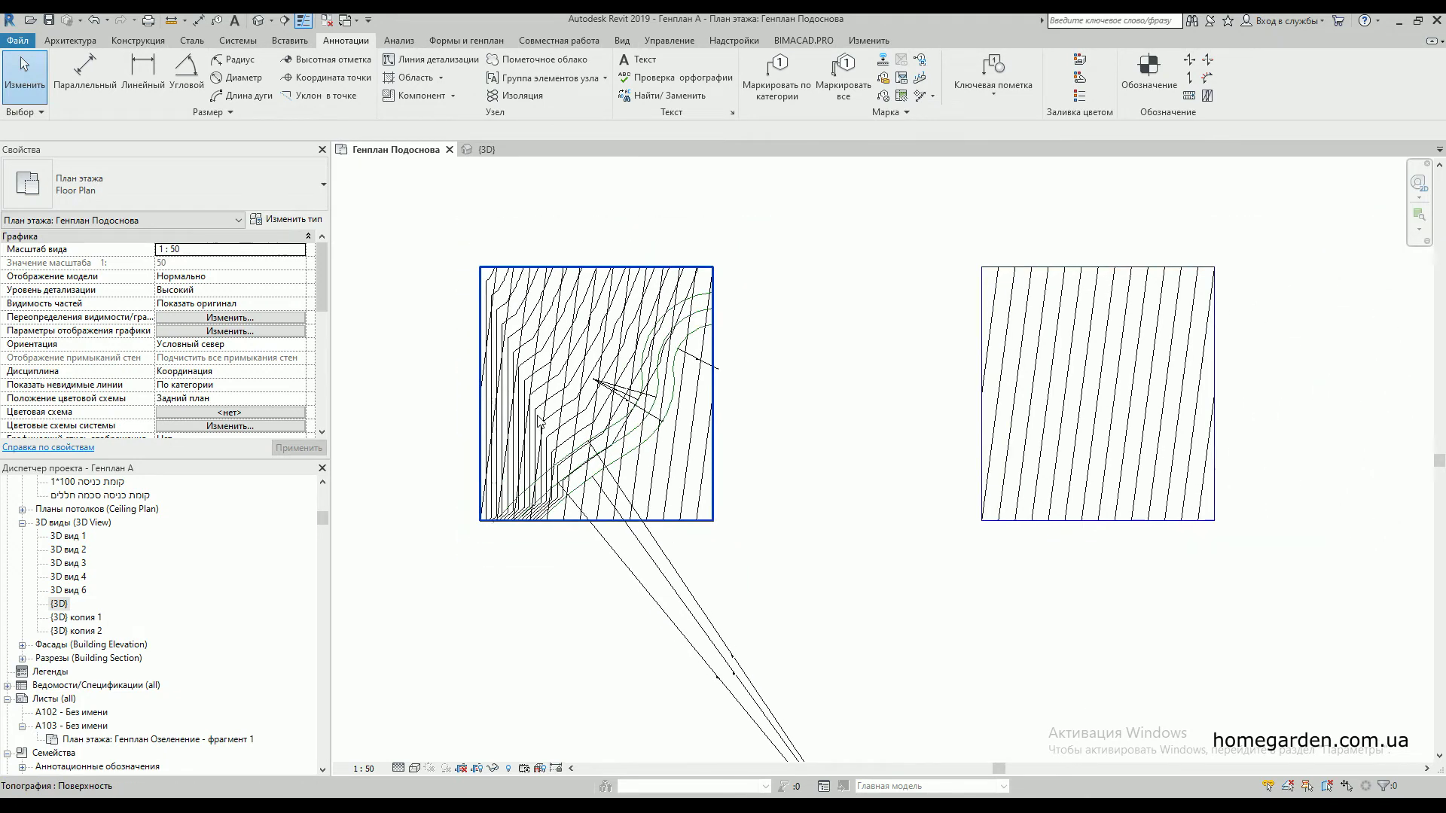
- Draw a ландшафт model line about 40 m long across the second site's lower-right corner, from the right boundary to the bottom boundary
{"action": "middle_click_drag", "start_coordinate": [786, 406], "coordinate": [594, 361]}
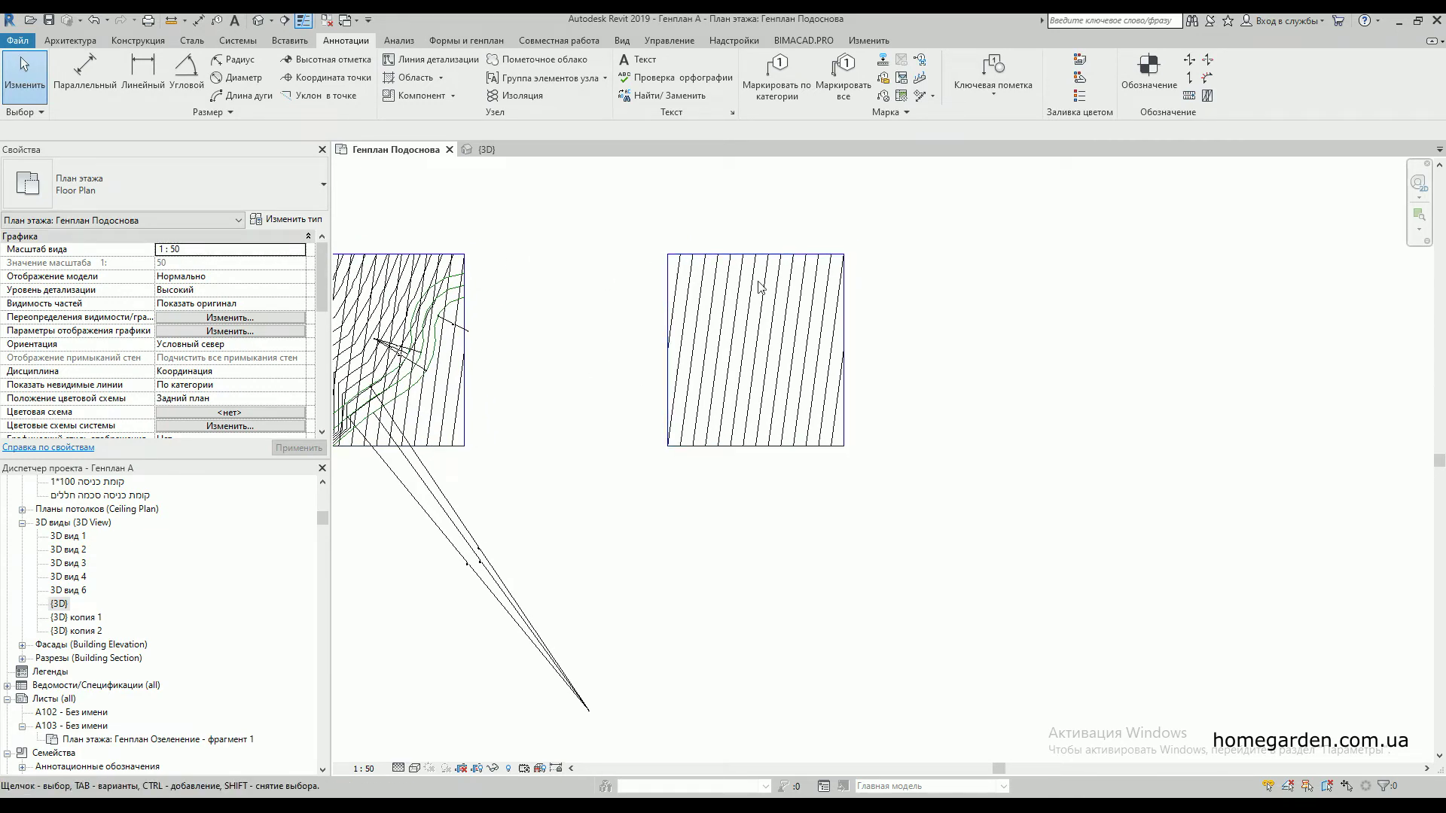
{"action": "scroll", "coordinate": [790, 381], "scroll_direction": "up", "scroll_amount": 2}
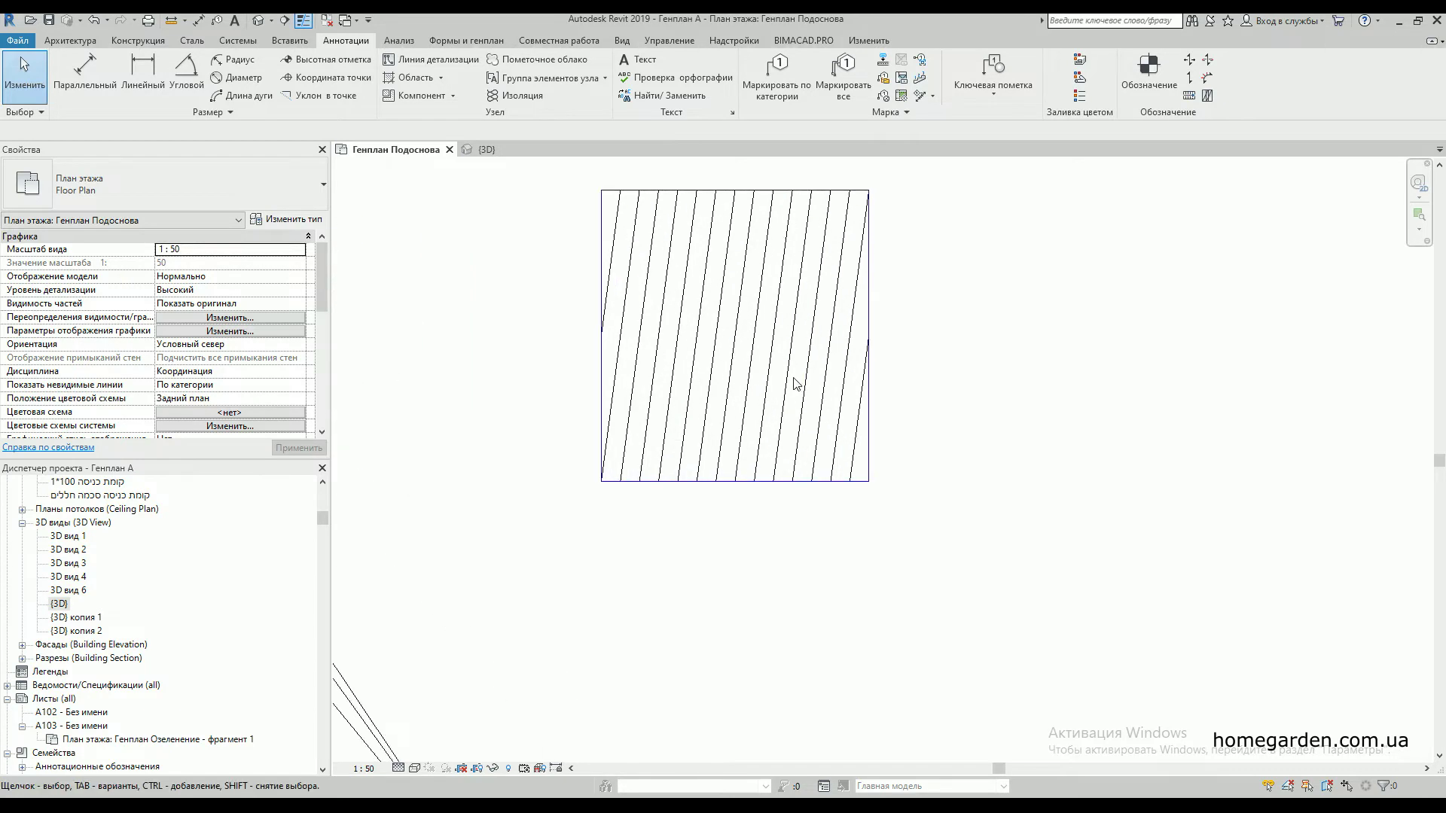
{"action": "scroll", "coordinate": [781, 384], "scroll_direction": "down", "scroll_amount": 1}
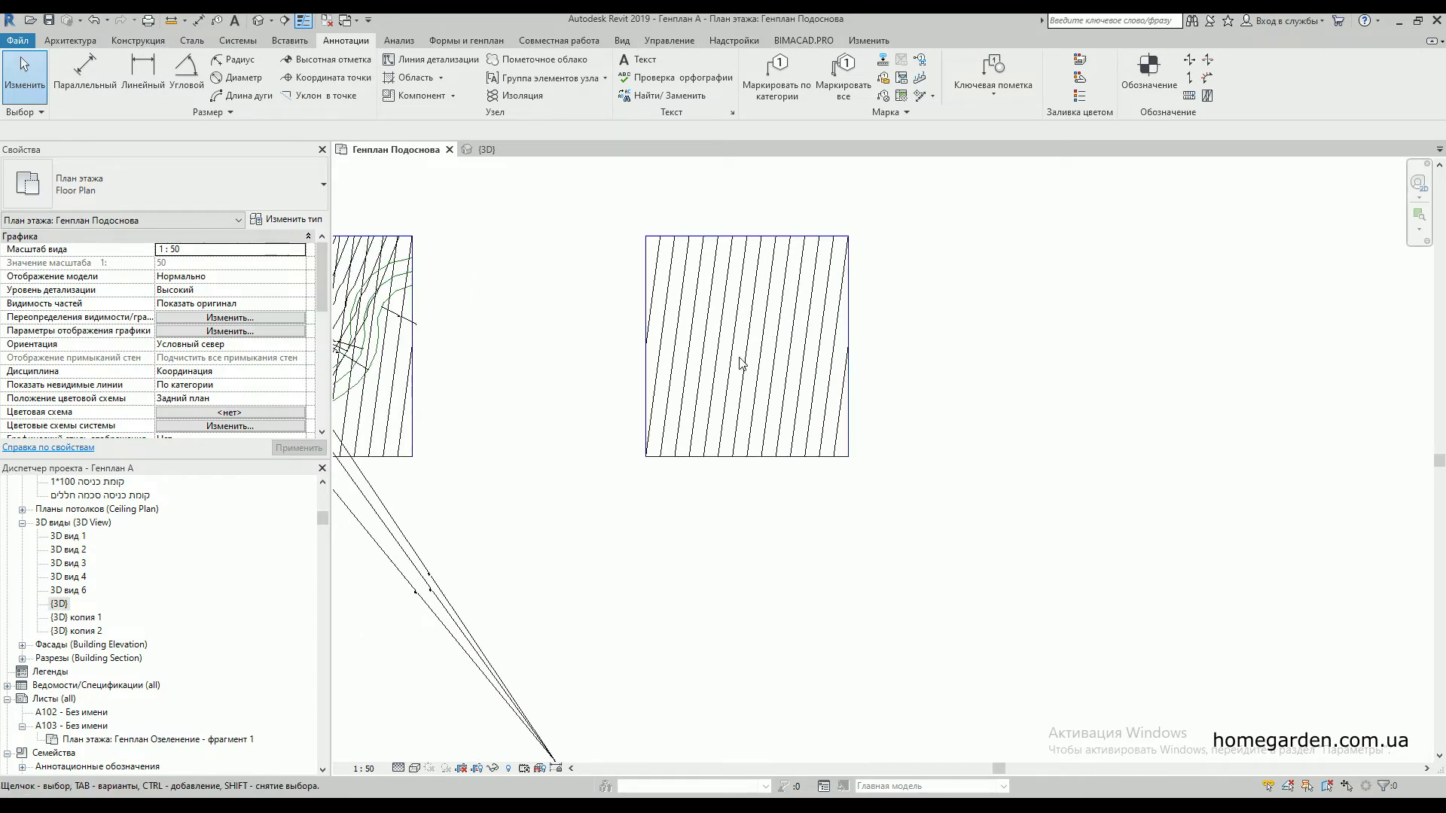
{"action": "left_click", "coordinate": [719, 242]}
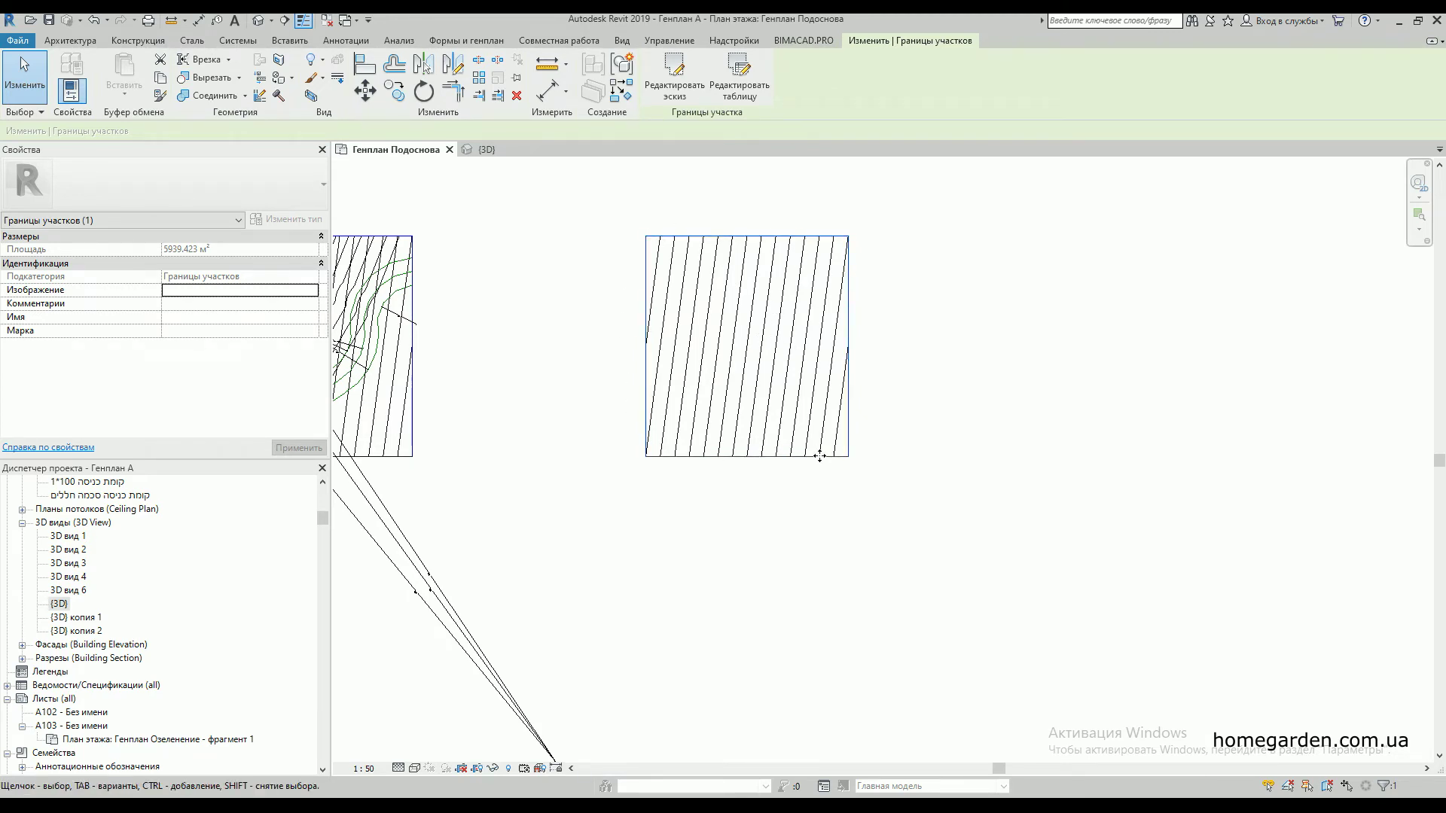
{"action": "scroll", "coordinate": [839, 473], "scroll_direction": "up", "scroll_amount": 1}
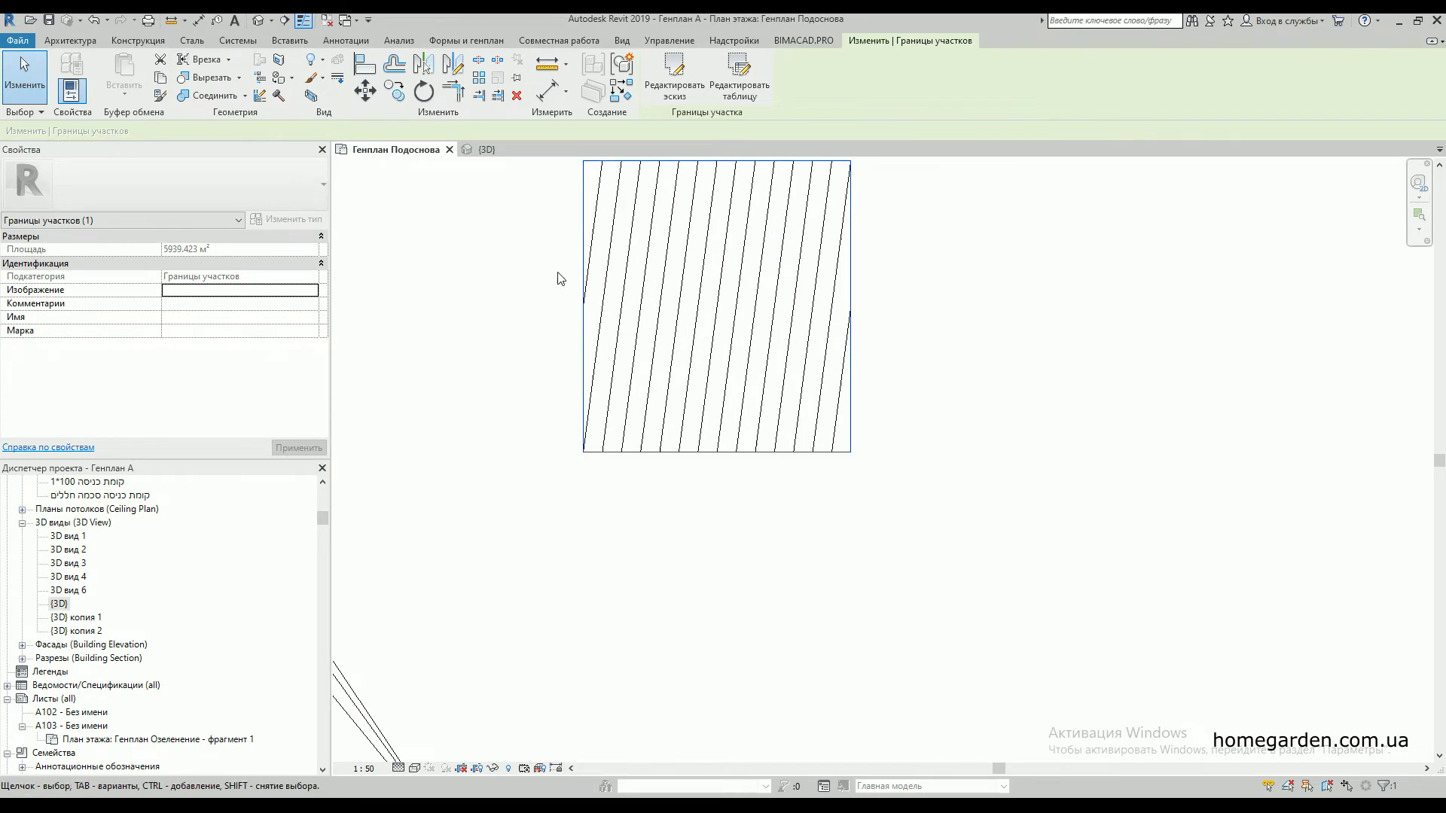
{"action": "left_click", "coordinate": [72, 42]}
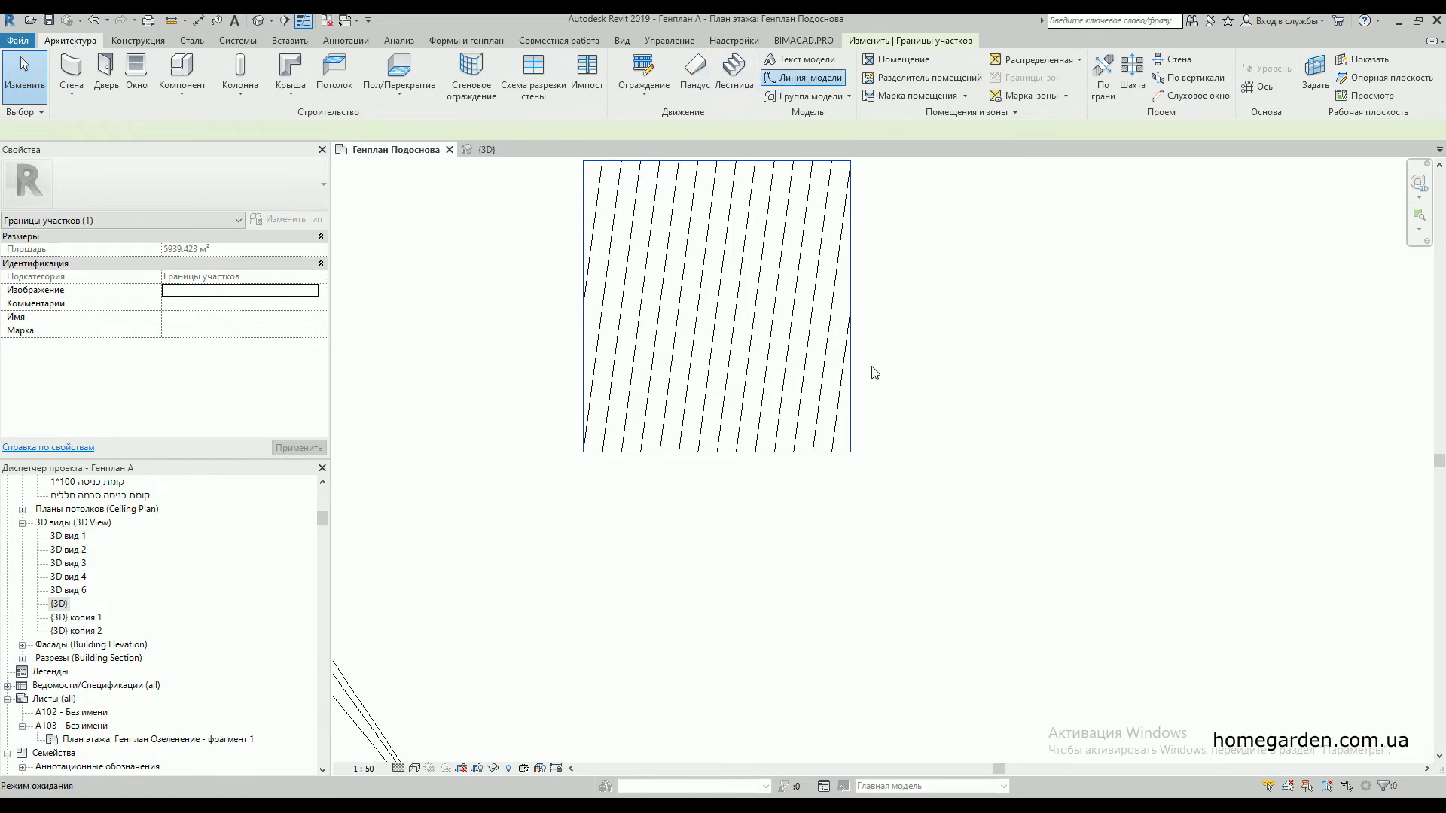
{"action": "left_click", "coordinate": [809, 77]}
{"action": "scroll", "coordinate": [848, 429], "scroll_direction": "up", "scroll_amount": 3}
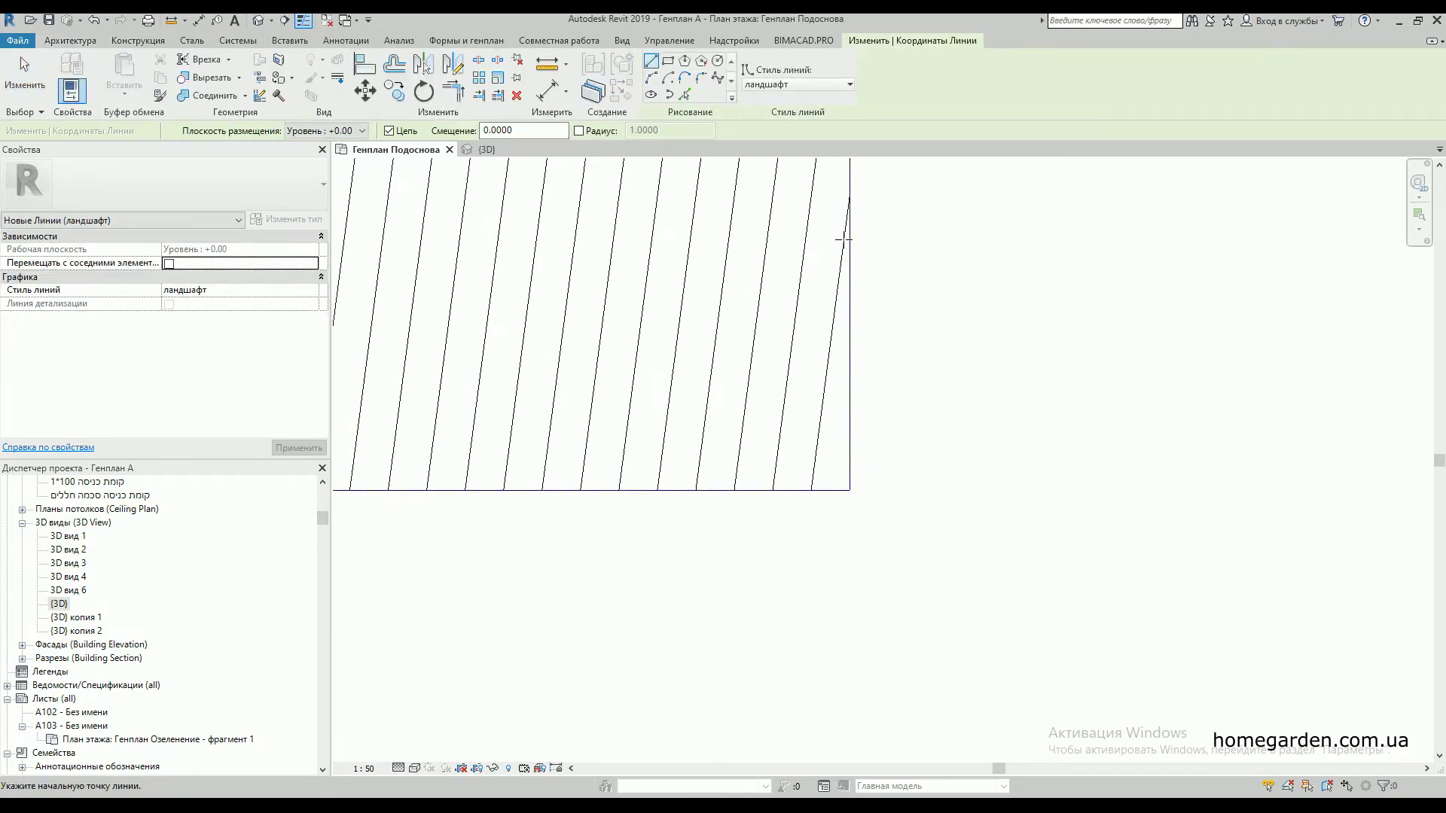
{"action": "left_click", "coordinate": [848, 207]}
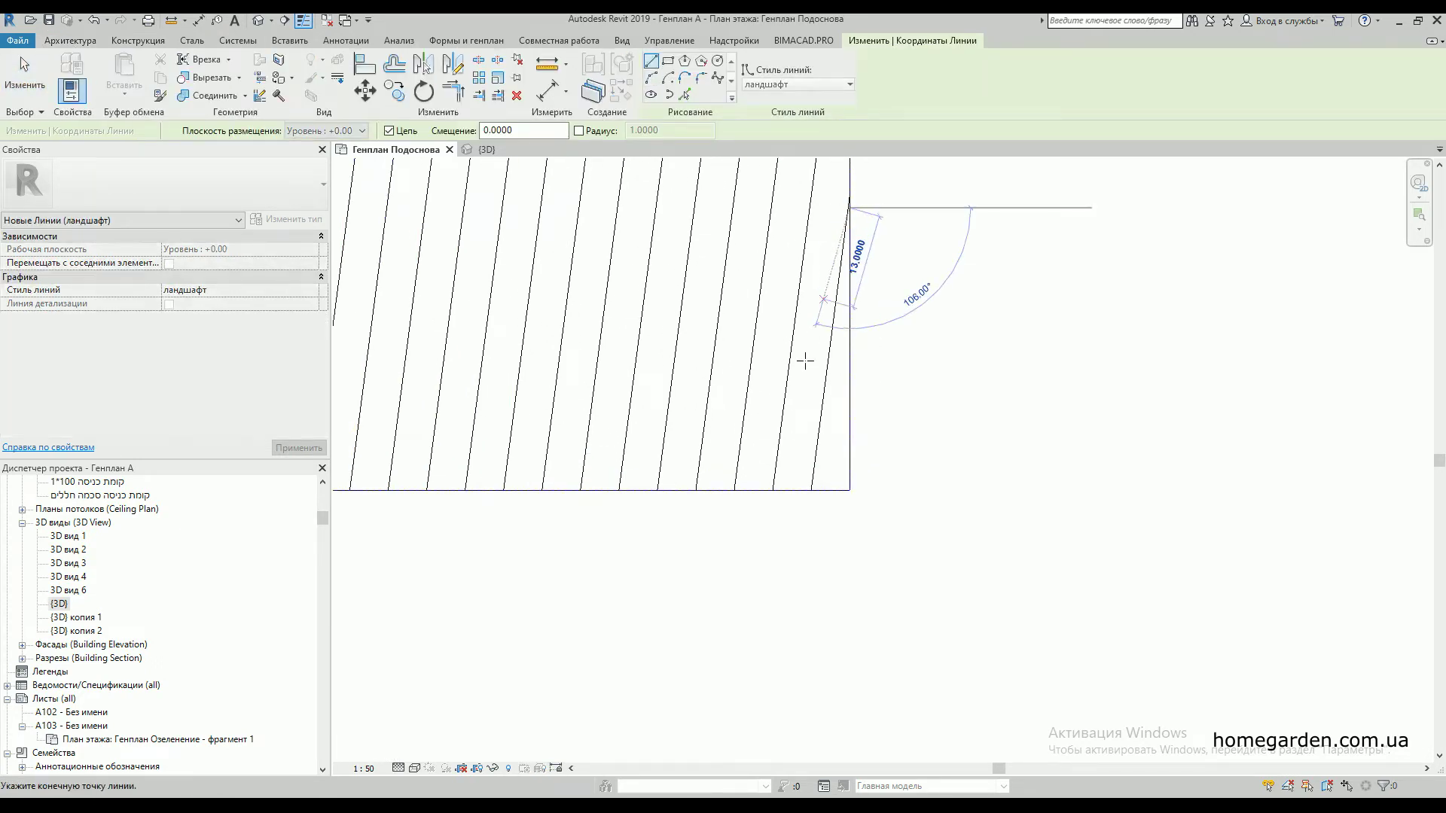
{"action": "left_click", "coordinate": [774, 489]}
{"action": "scroll", "coordinate": [779, 452], "scroll_direction": "down", "scroll_amount": 2}
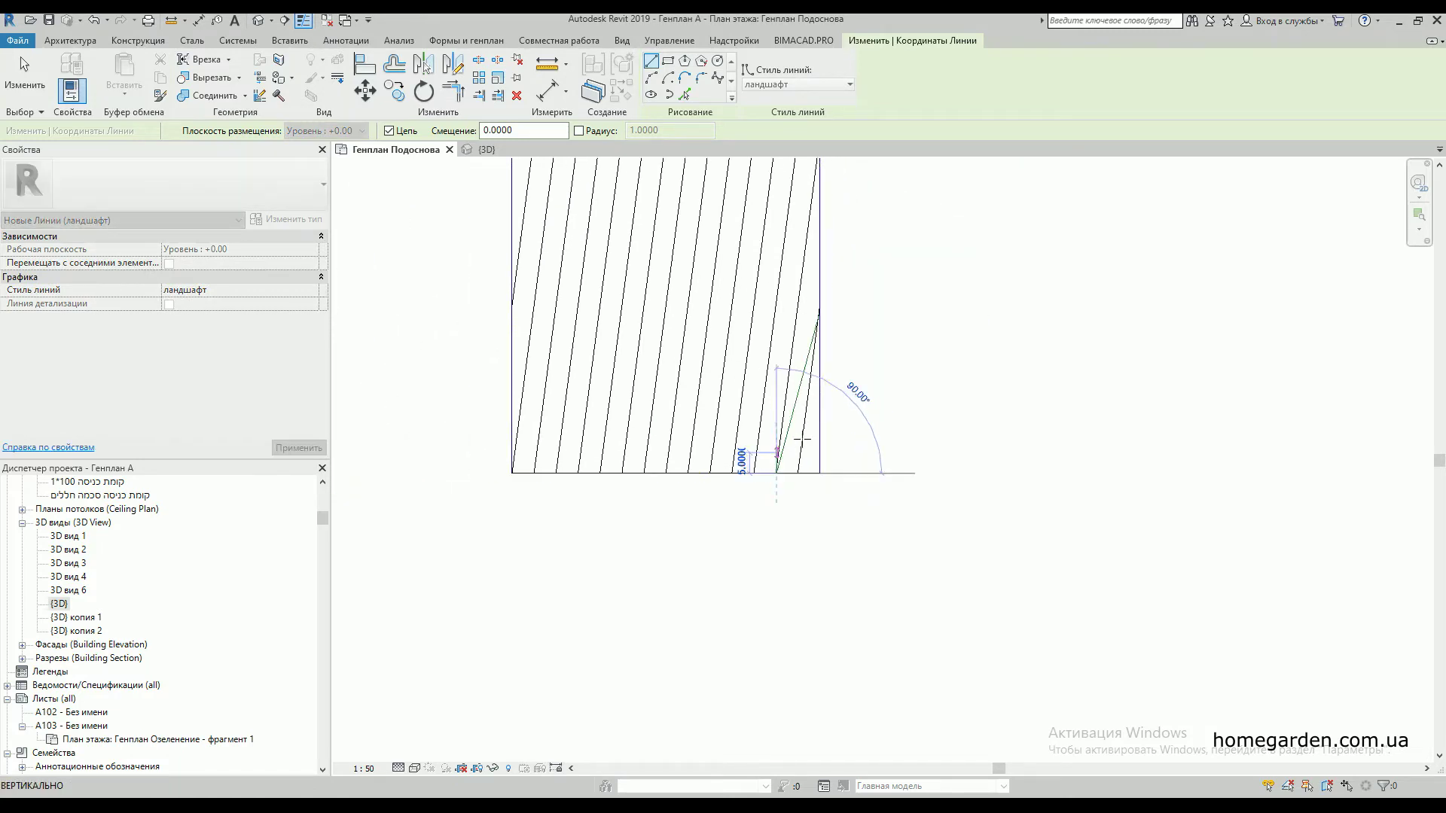
{"action": "key", "text": "Escape"}
{"action": "key", "text": "Escape"}
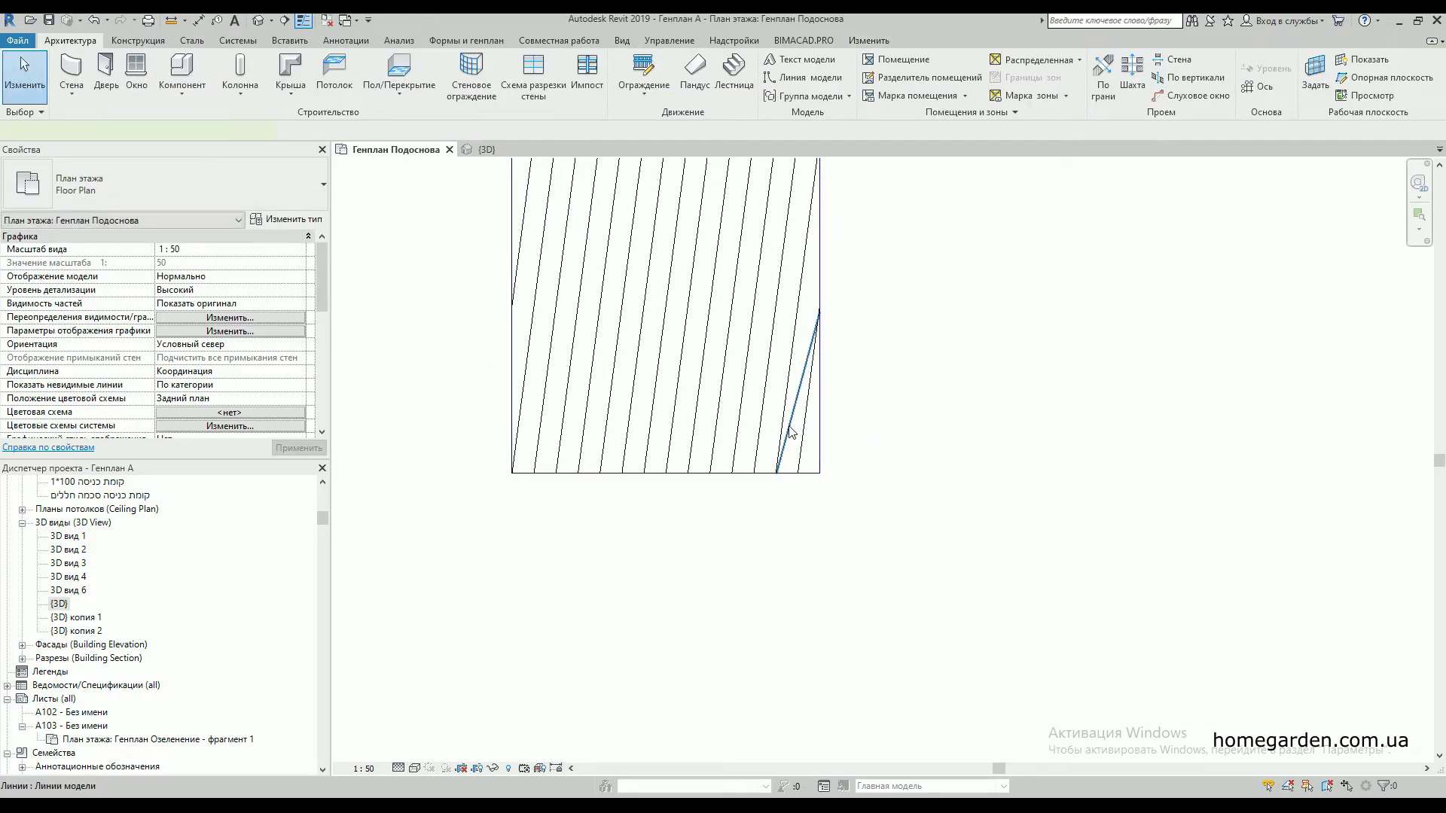
- Copy the corner model line 5 m perpendicular to itself, towards the inside of the second site
{"action": "left_click", "coordinate": [791, 432]}
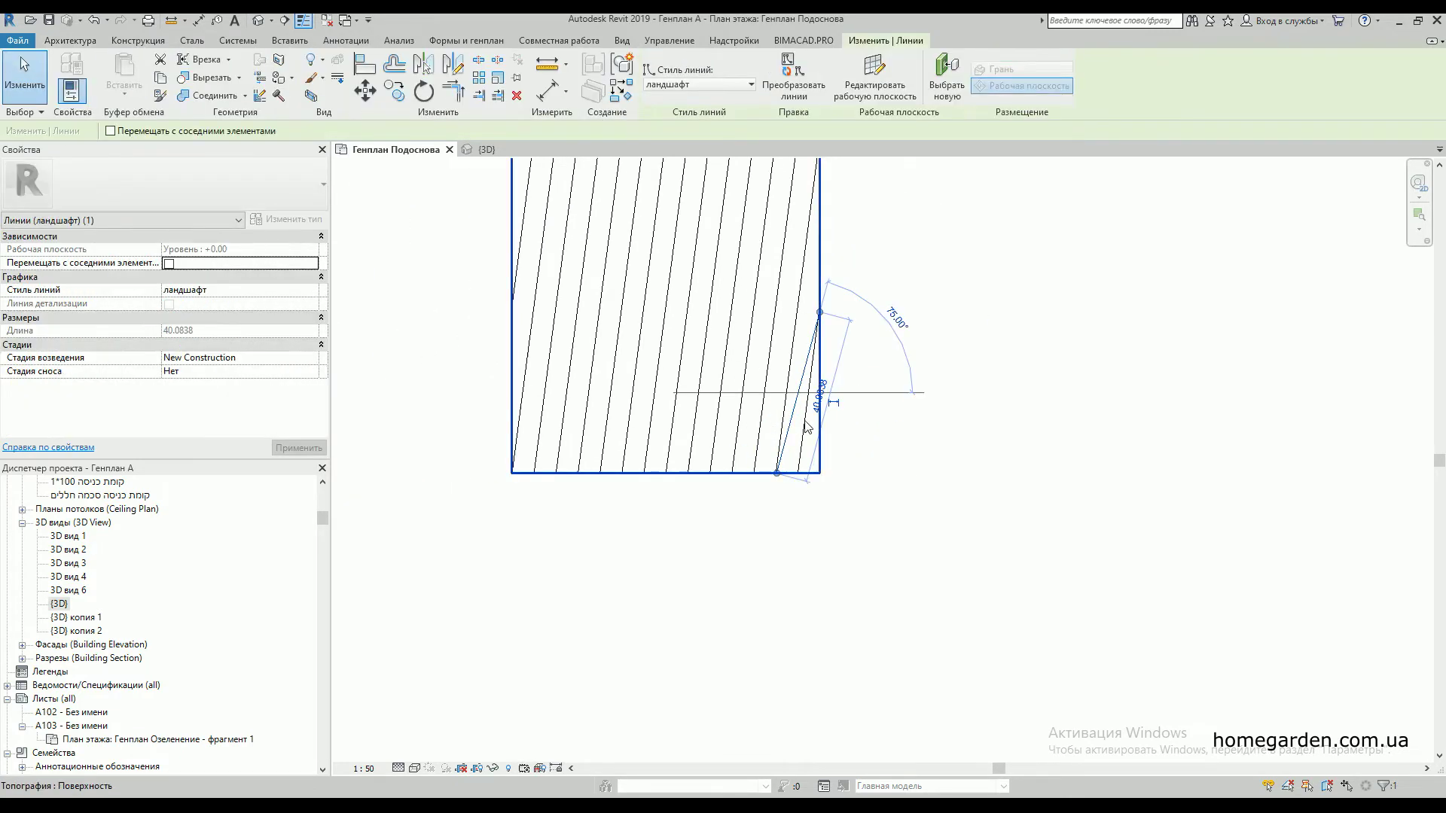
{"action": "left_click", "coordinate": [394, 91]}
{"action": "scroll", "coordinate": [606, 323], "scroll_direction": "up", "scroll_amount": 3}
{"action": "left_click", "coordinate": [784, 436]}
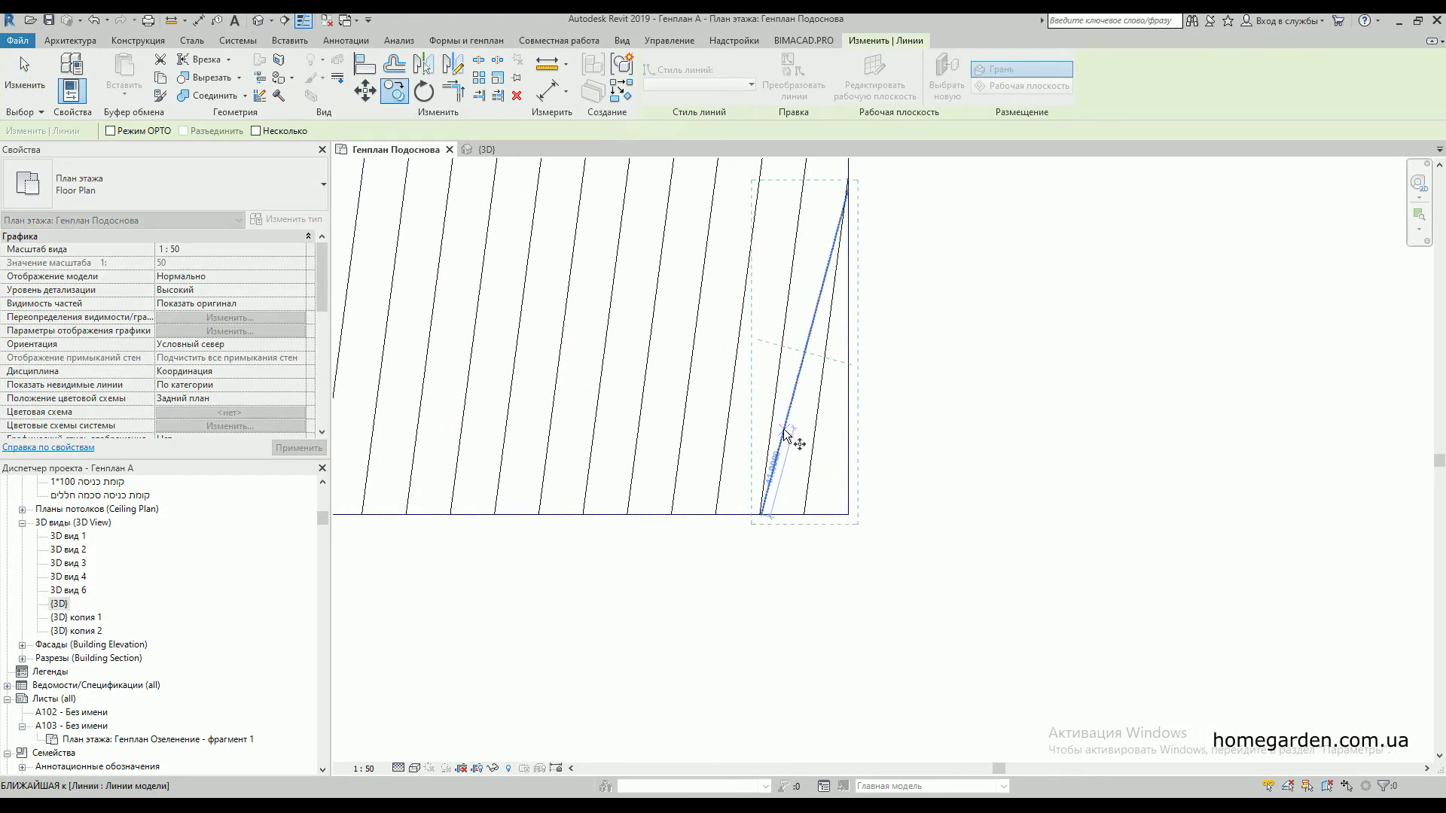
{"action": "scroll", "coordinate": [751, 426], "scroll_direction": "up", "scroll_amount": 2}
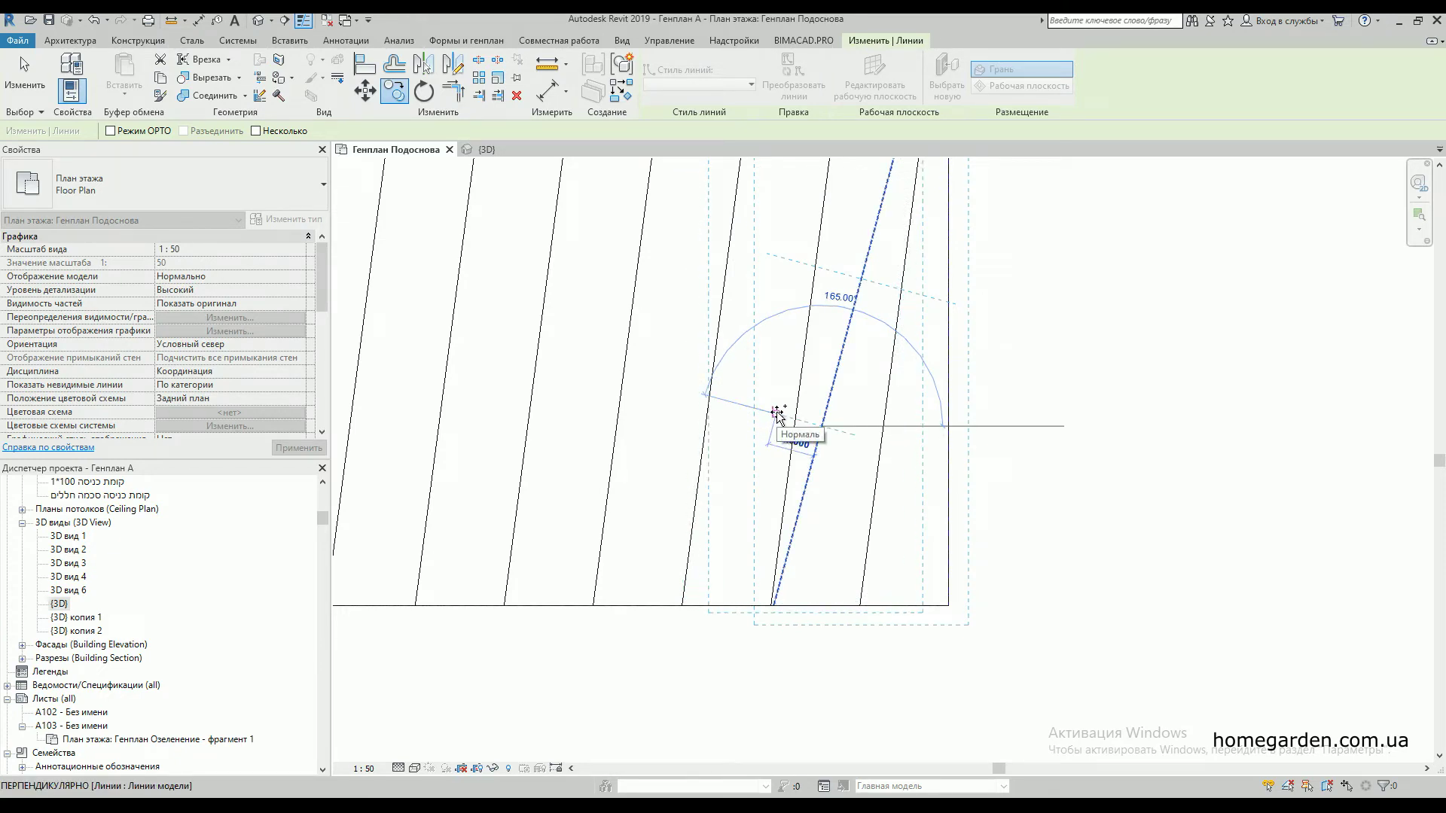
{"action": "type", "text": "5"}
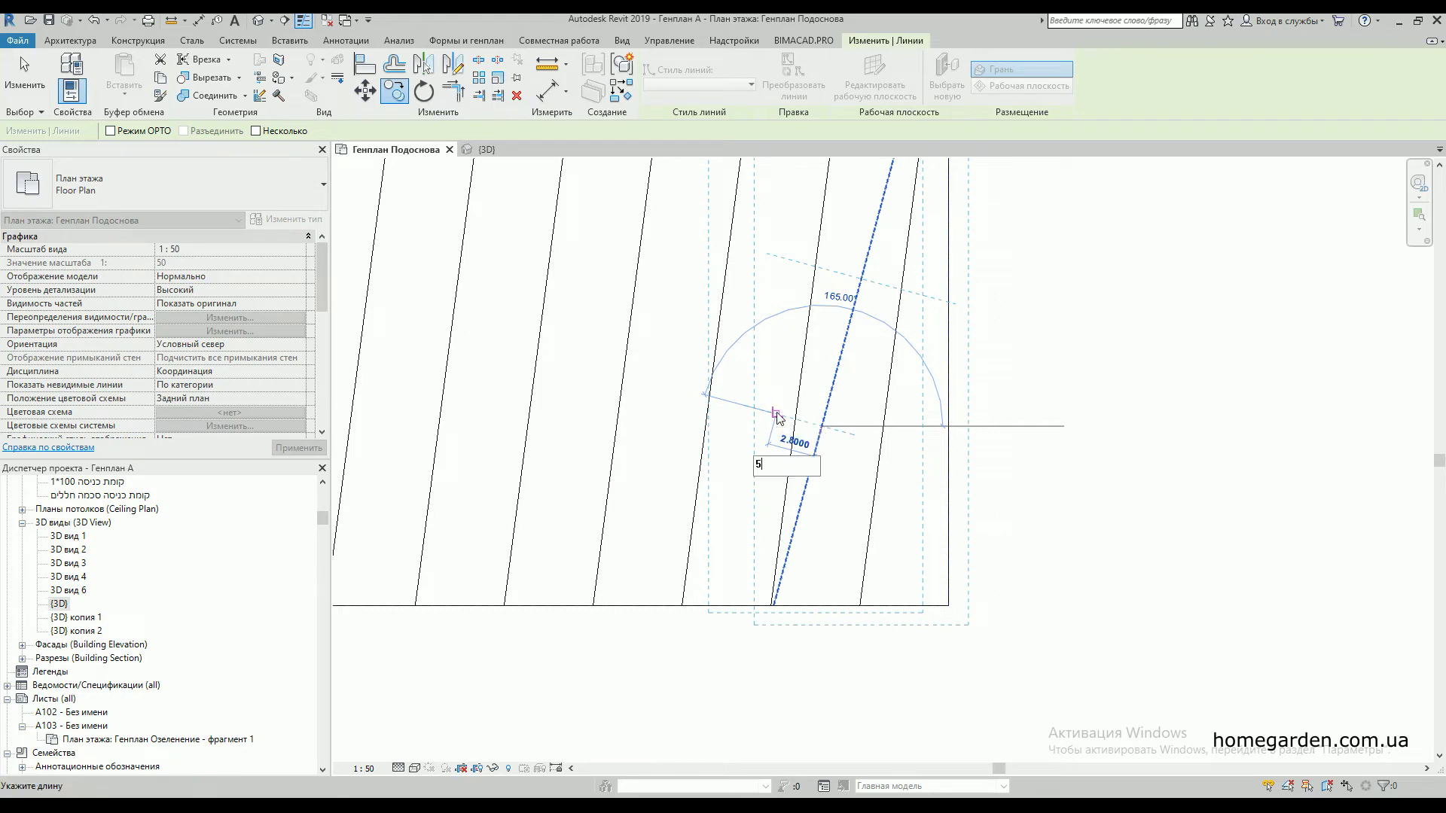
{"action": "key", "text": "Return"}
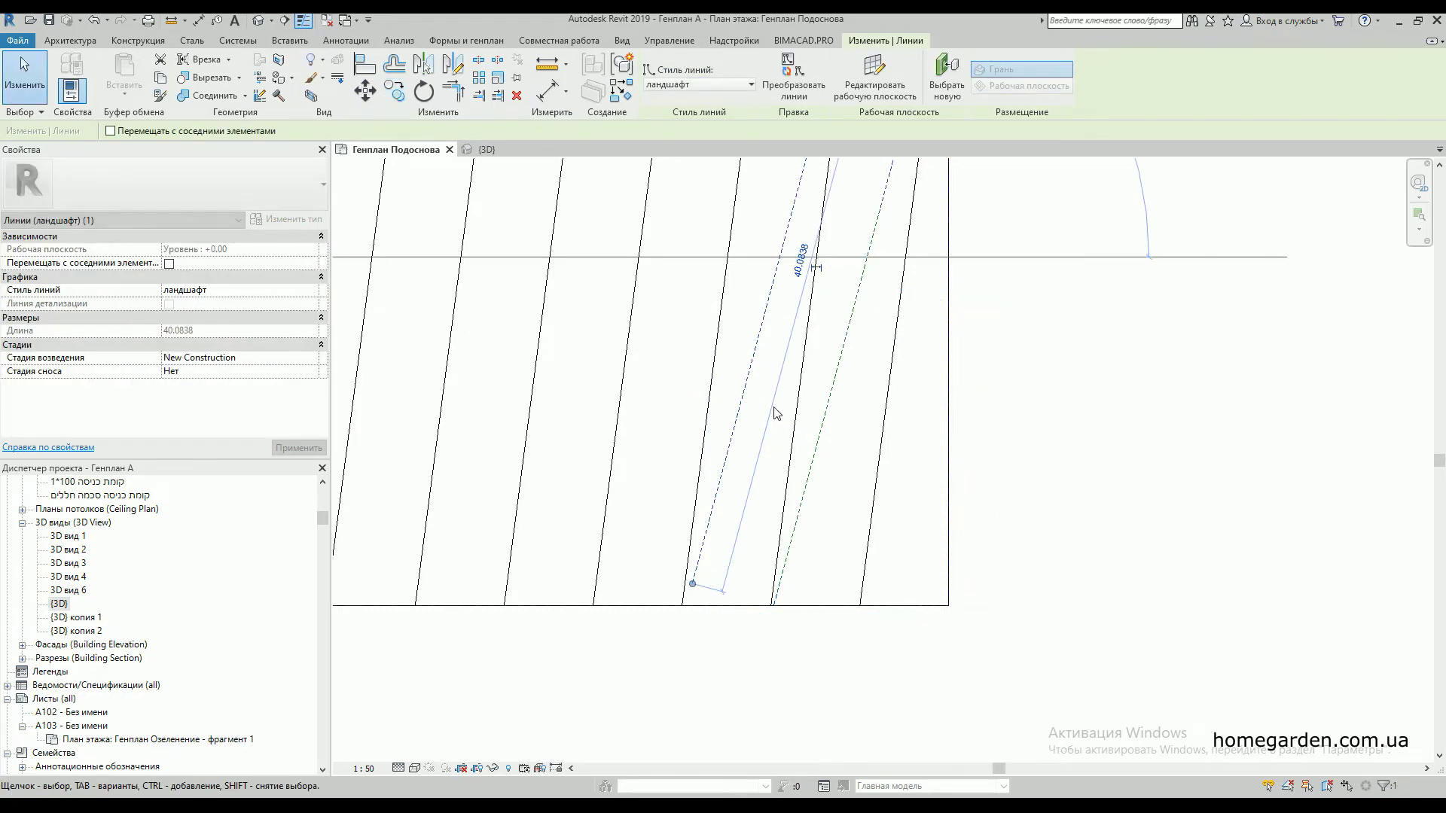
{"action": "scroll", "coordinate": [730, 536], "scroll_direction": "down", "scroll_amount": 2}
{"action": "key", "text": "Escape"}
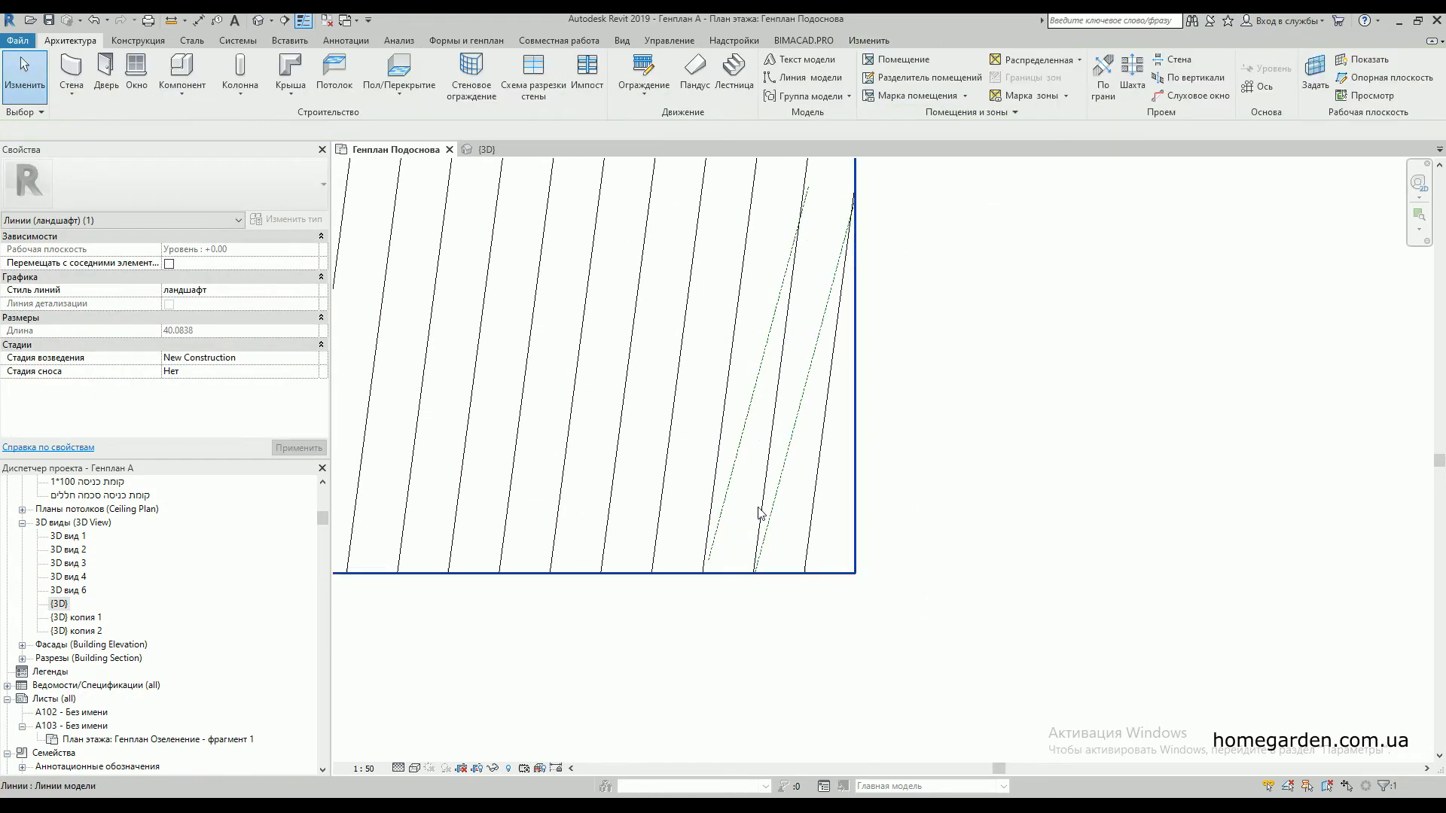
- Stretch the copied line's lower end past the site's bottom boundary and its upper end up to the right boundary
{"action": "left_click", "coordinate": [708, 565]}
{"action": "left_click_drag", "start_coordinate": [708, 561], "coordinate": [691, 624]}
{"action": "scroll", "coordinate": [725, 565], "scroll_direction": "down", "scroll_amount": 2}
{"action": "left_click", "coordinate": [743, 471]}
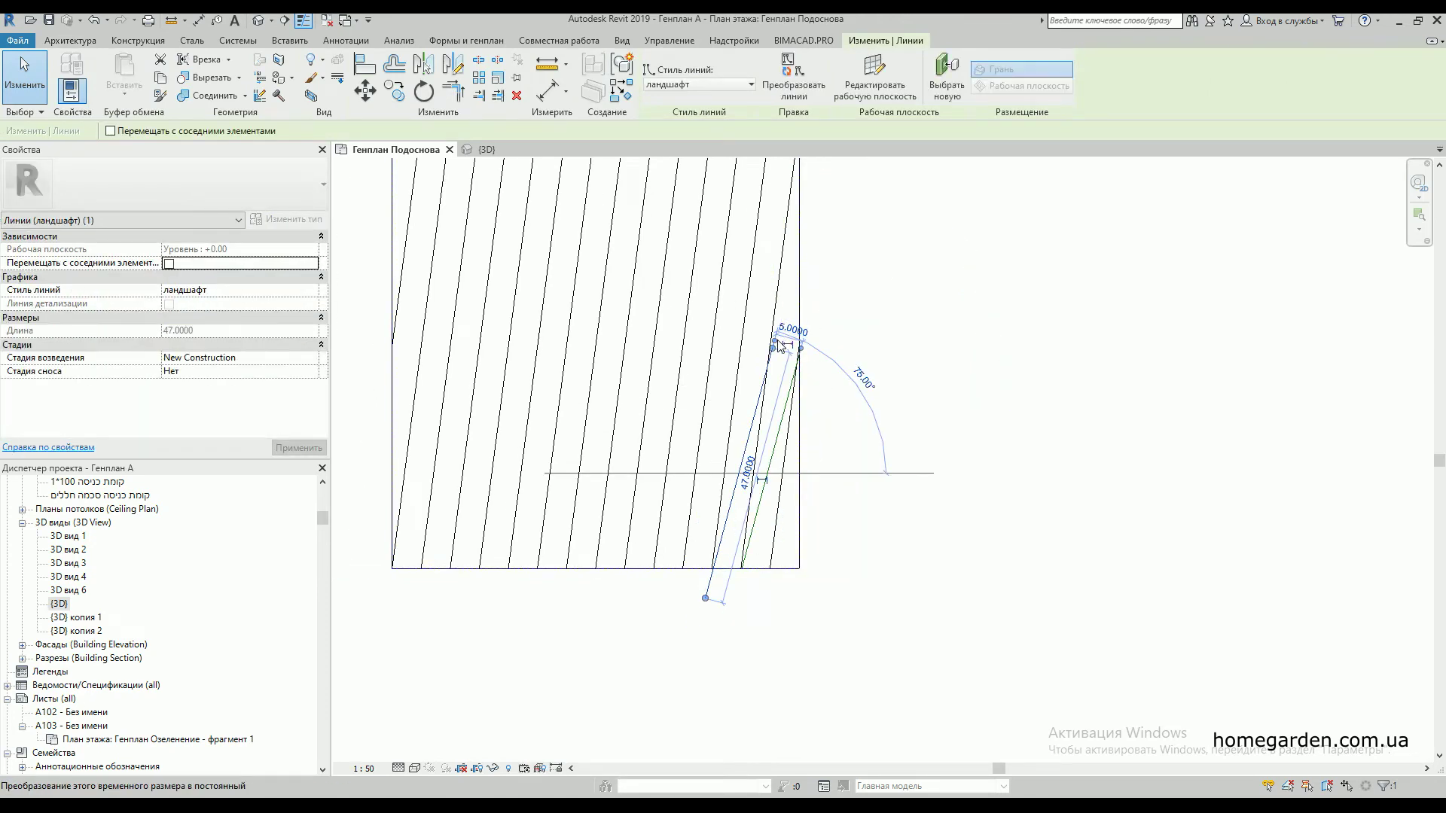
{"action": "left_click_drag", "start_coordinate": [774, 350], "coordinate": [799, 210]}
{"action": "left_click", "coordinate": [881, 335]}
{"action": "scroll", "coordinate": [814, 491], "scroll_direction": "up", "scroll_amount": 1}
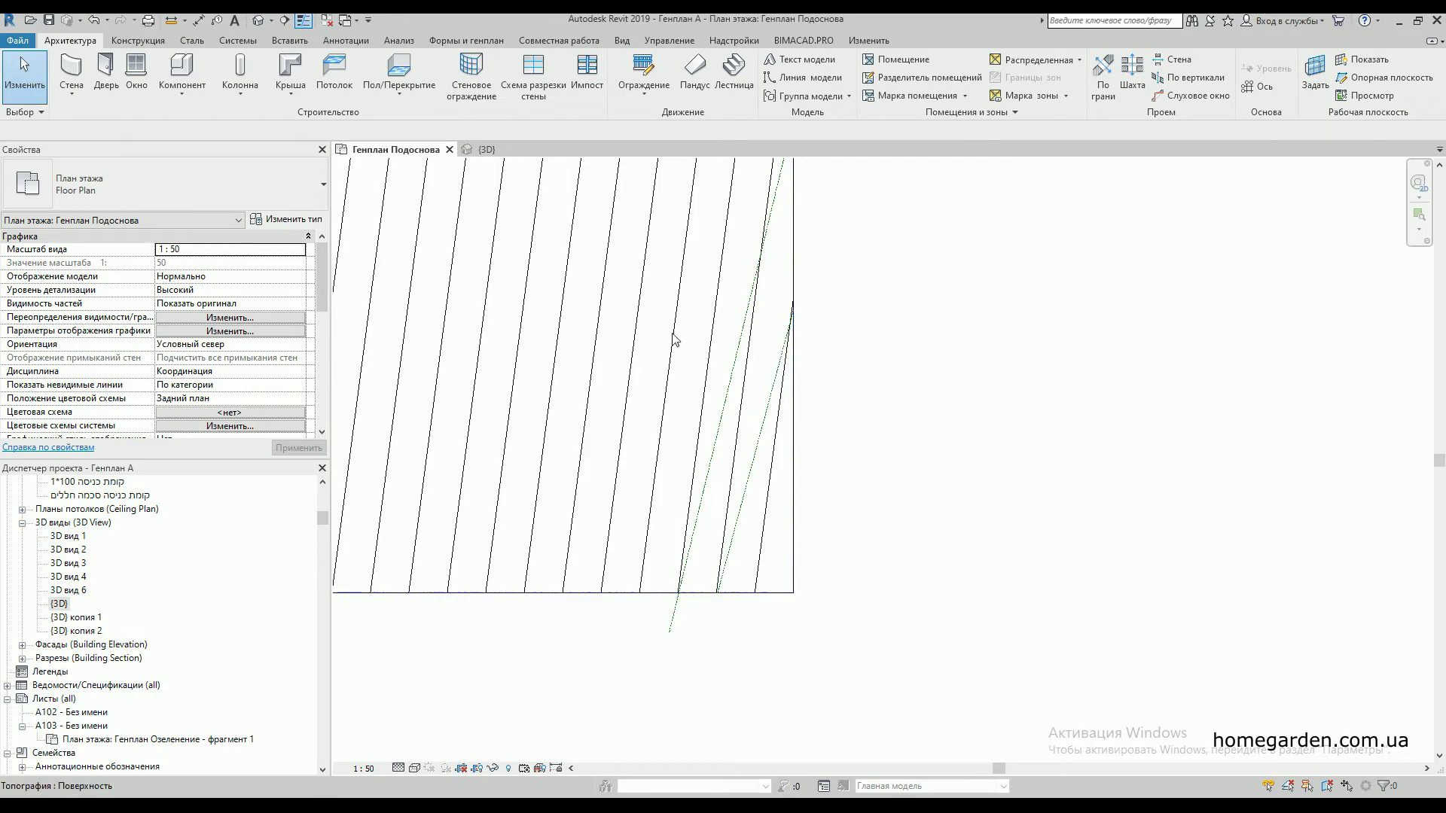
- Open the second toposurface for editing and check the elevation of its lower-right corner boundary point
{"action": "left_click", "coordinate": [781, 600]}
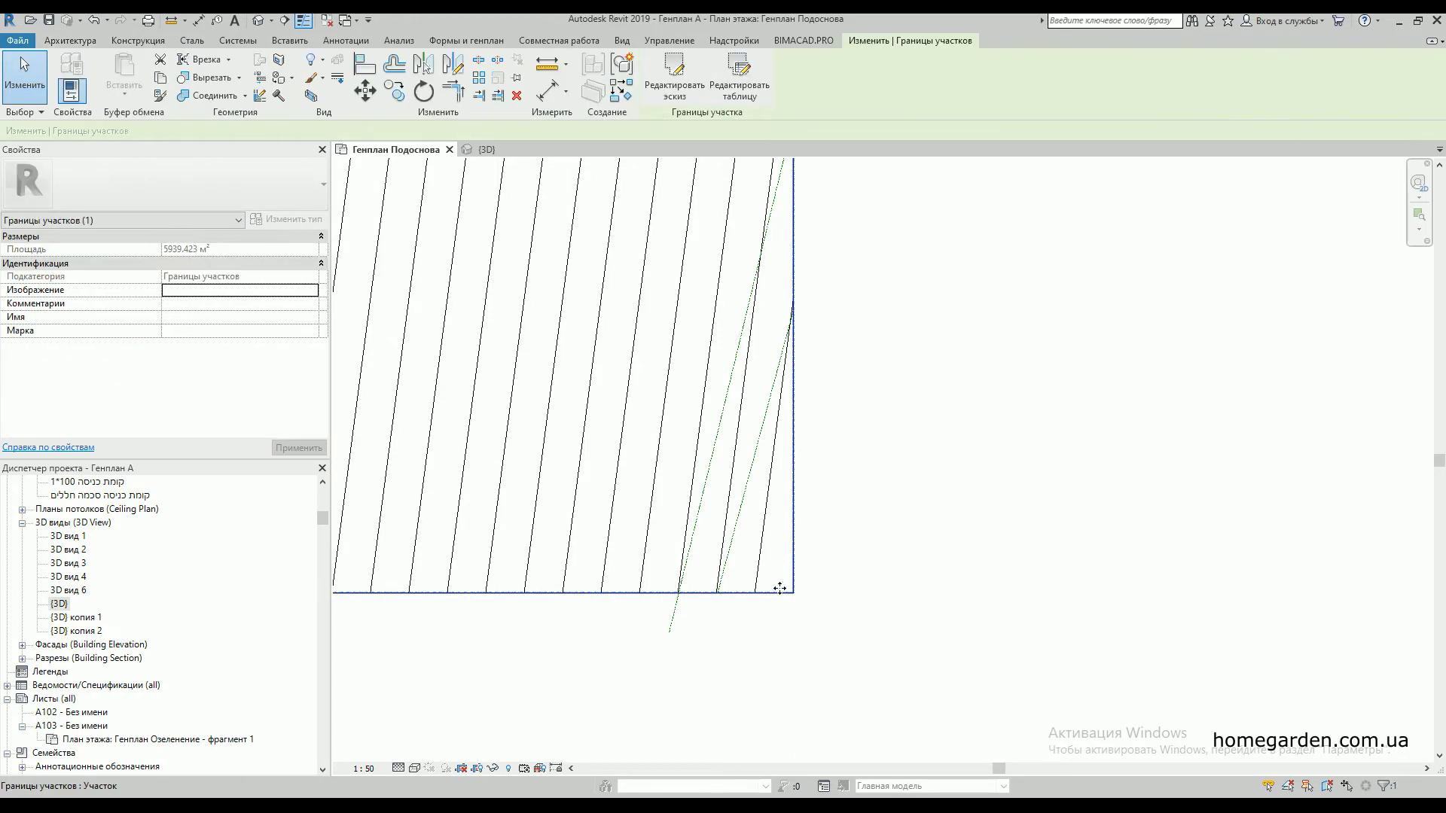
{"action": "left_click", "coordinate": [750, 354]}
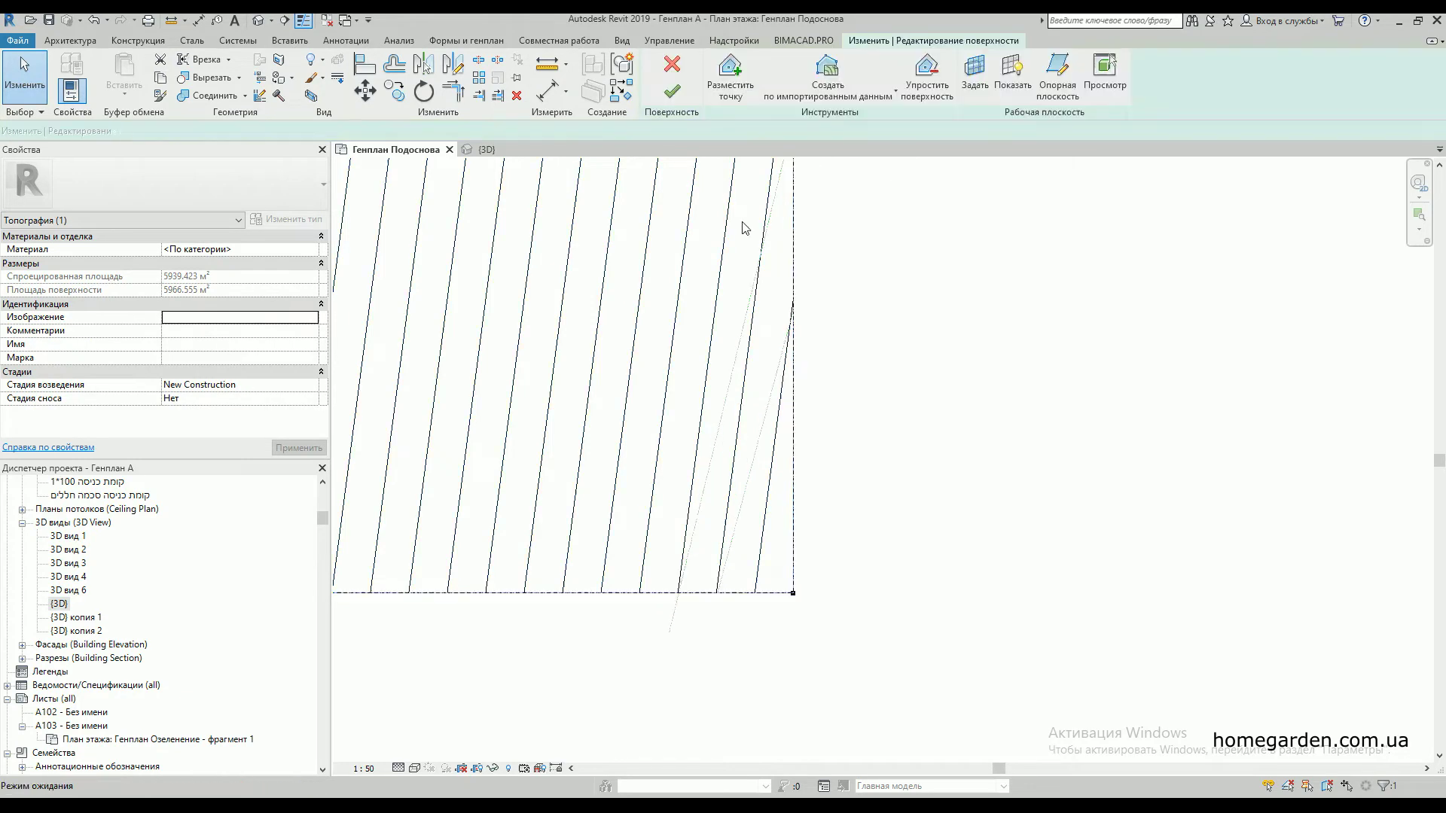
{"action": "left_click", "coordinate": [730, 75]}
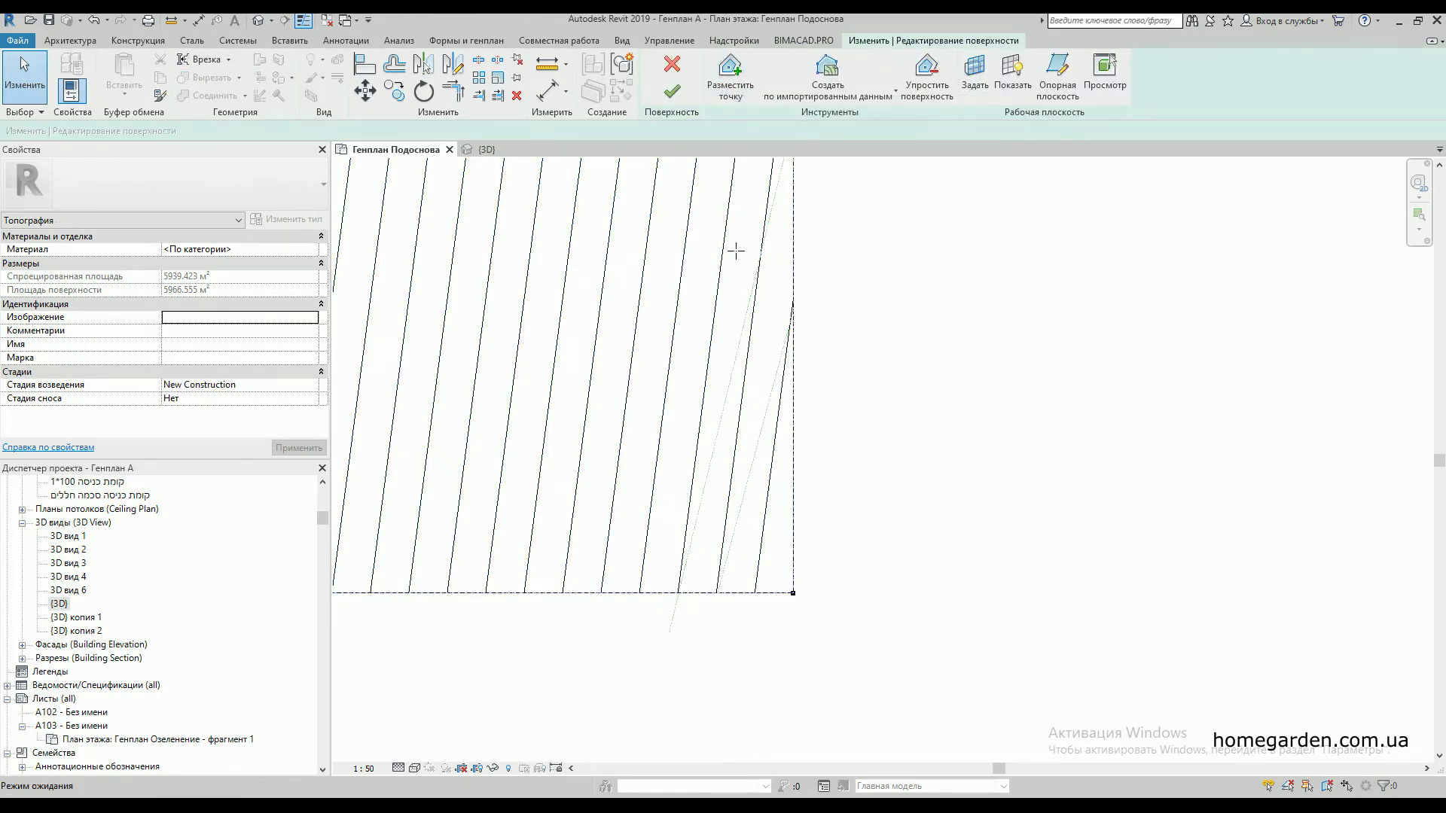
{"action": "scroll", "coordinate": [719, 599], "scroll_direction": "up", "scroll_amount": 3}
{"action": "key", "text": "Escape"}
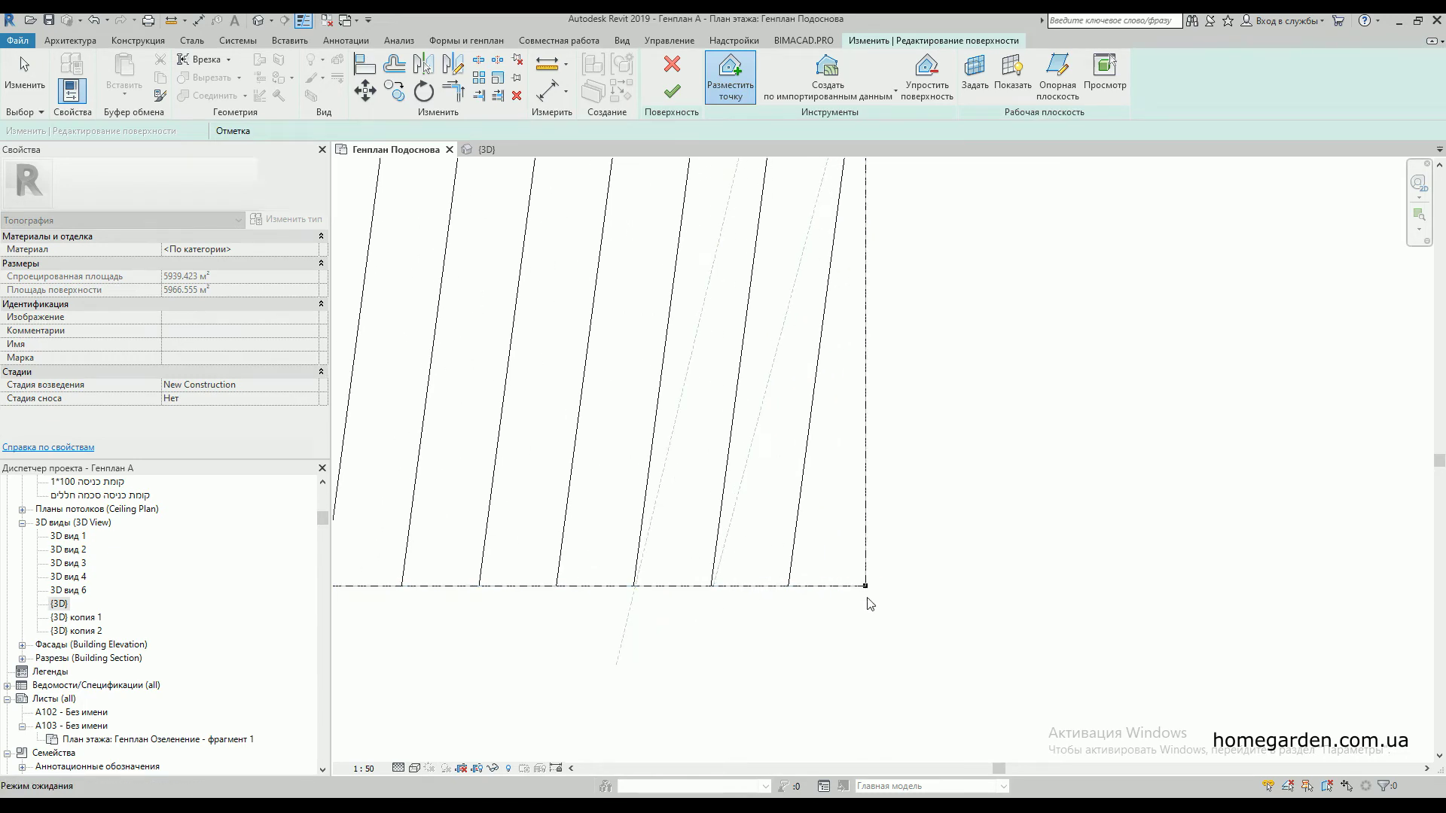
{"action": "left_click", "coordinate": [864, 585]}
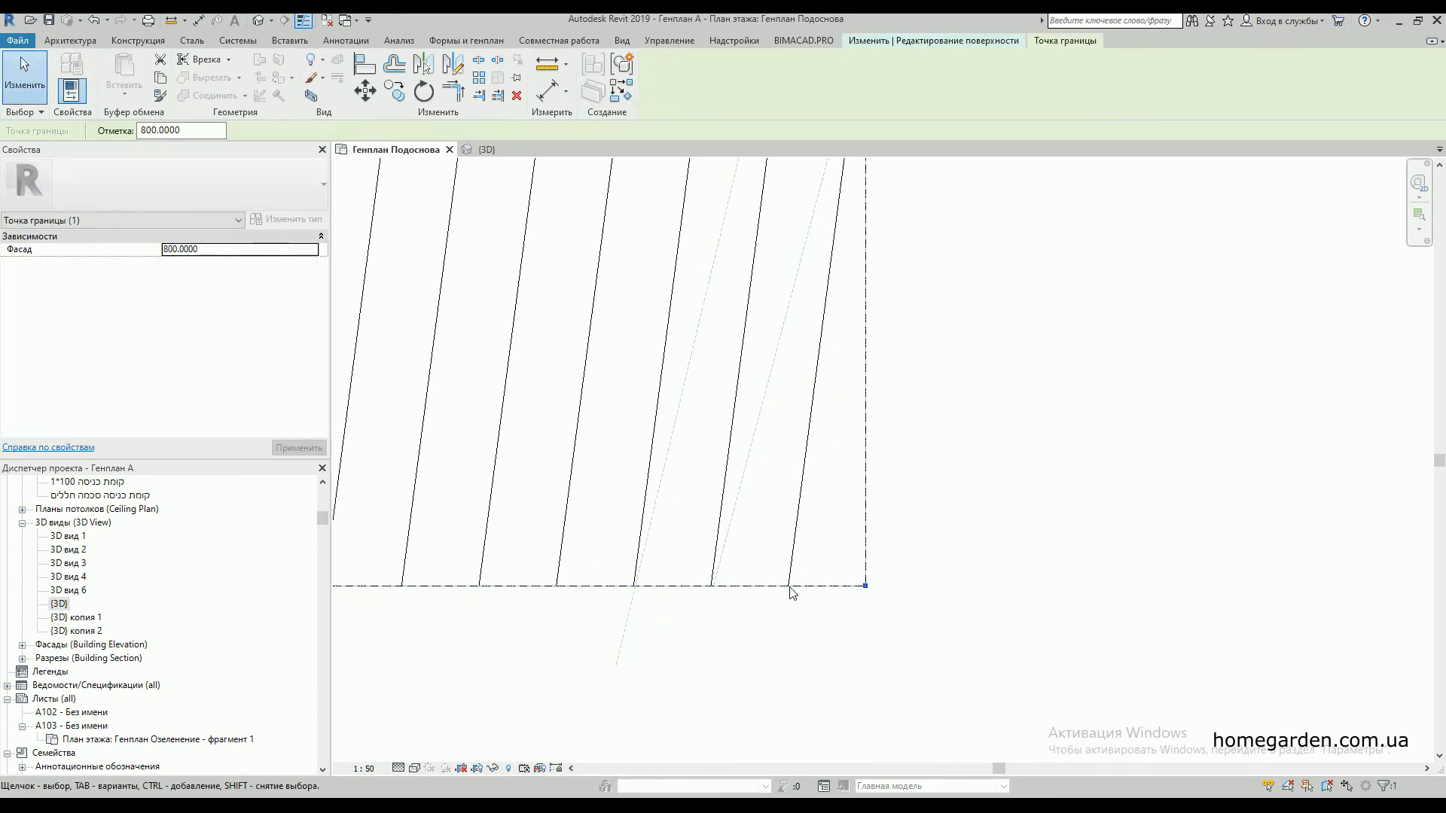
- Place a surface point at absolute elevation 750 where the original corner line meets the bottom boundary, and check the surface in 3D
{"action": "key", "text": "Escape"}
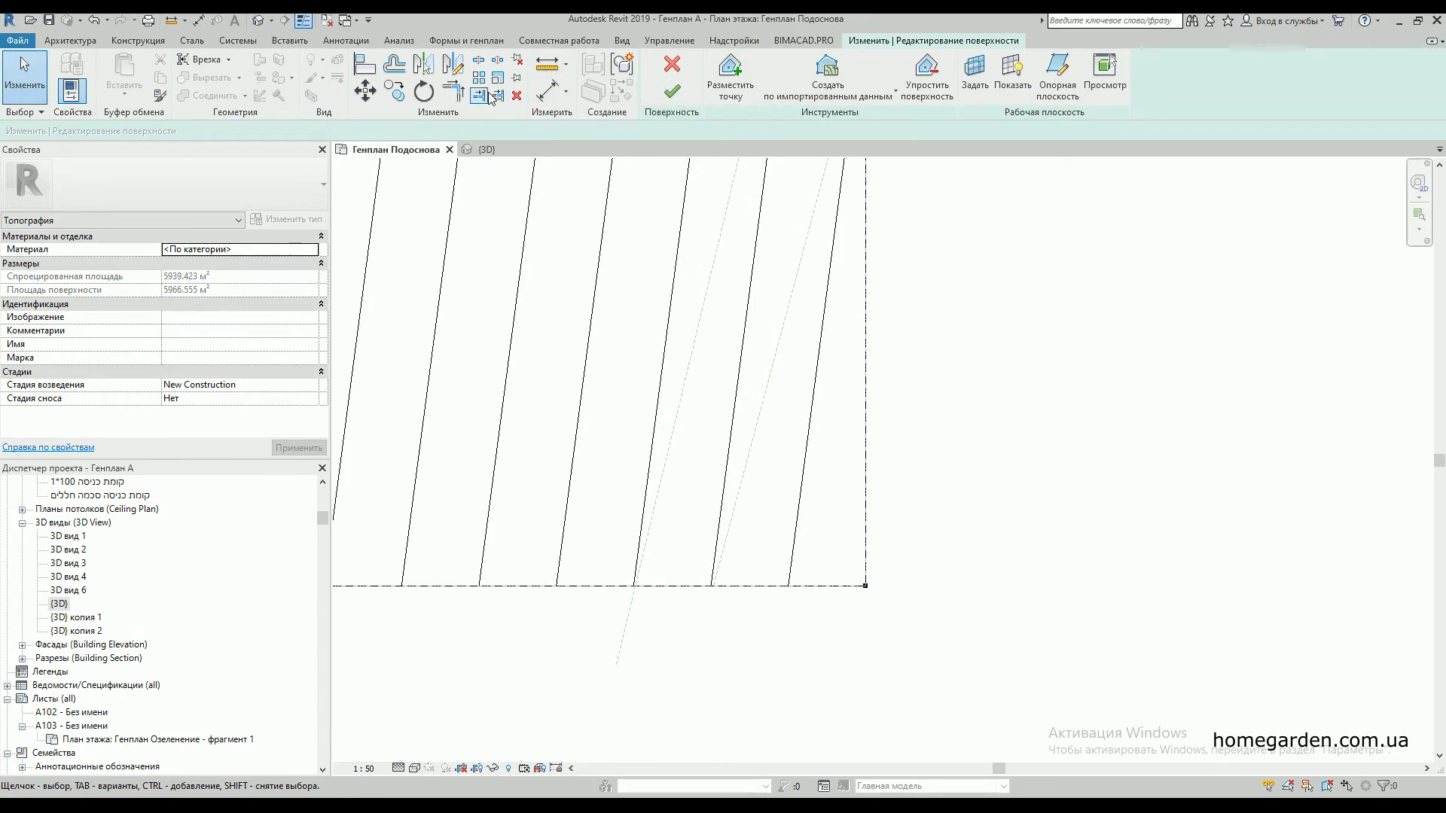
{"action": "left_click", "coordinate": [730, 75]}
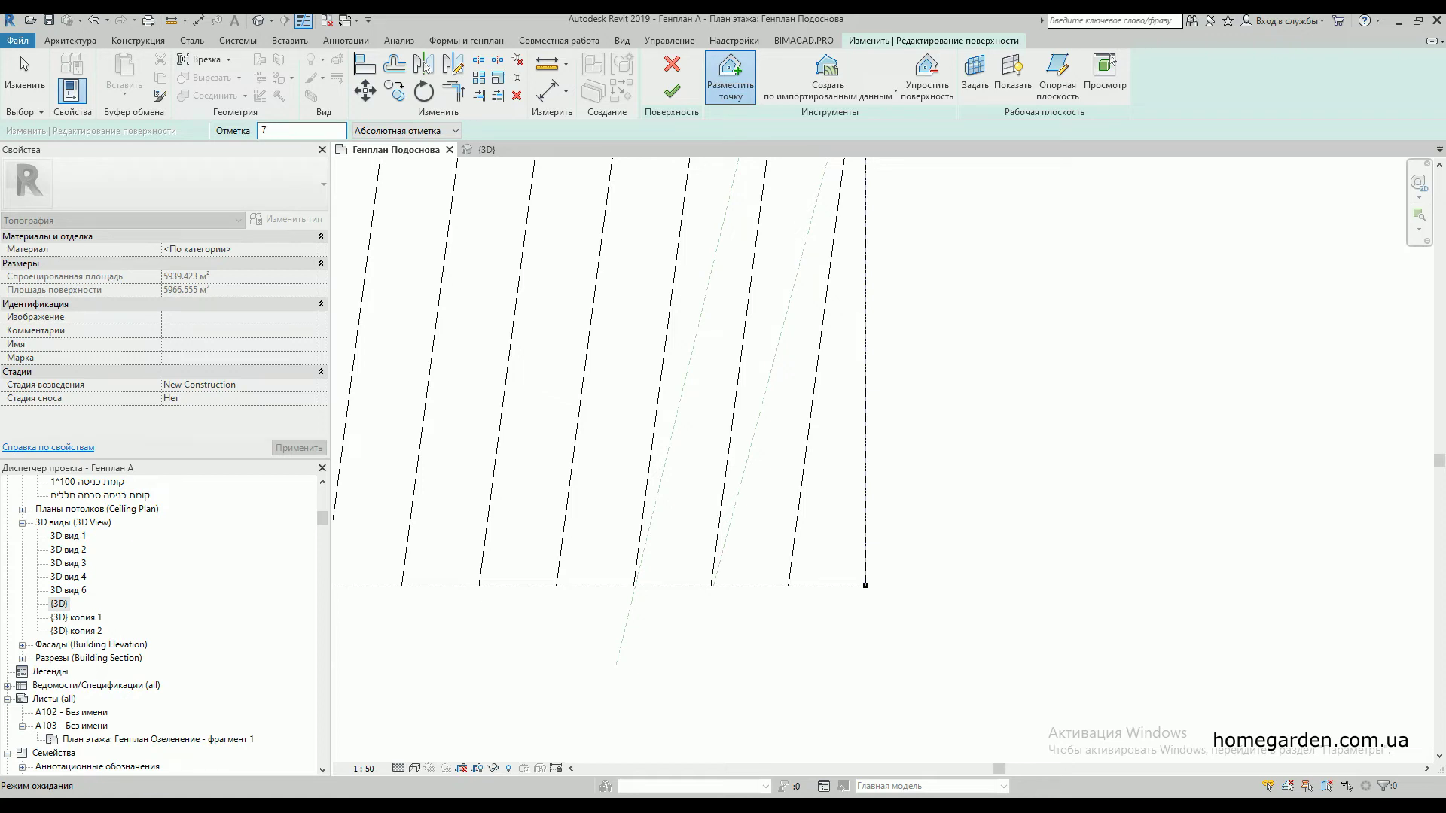
{"action": "key", "text": "Return"}
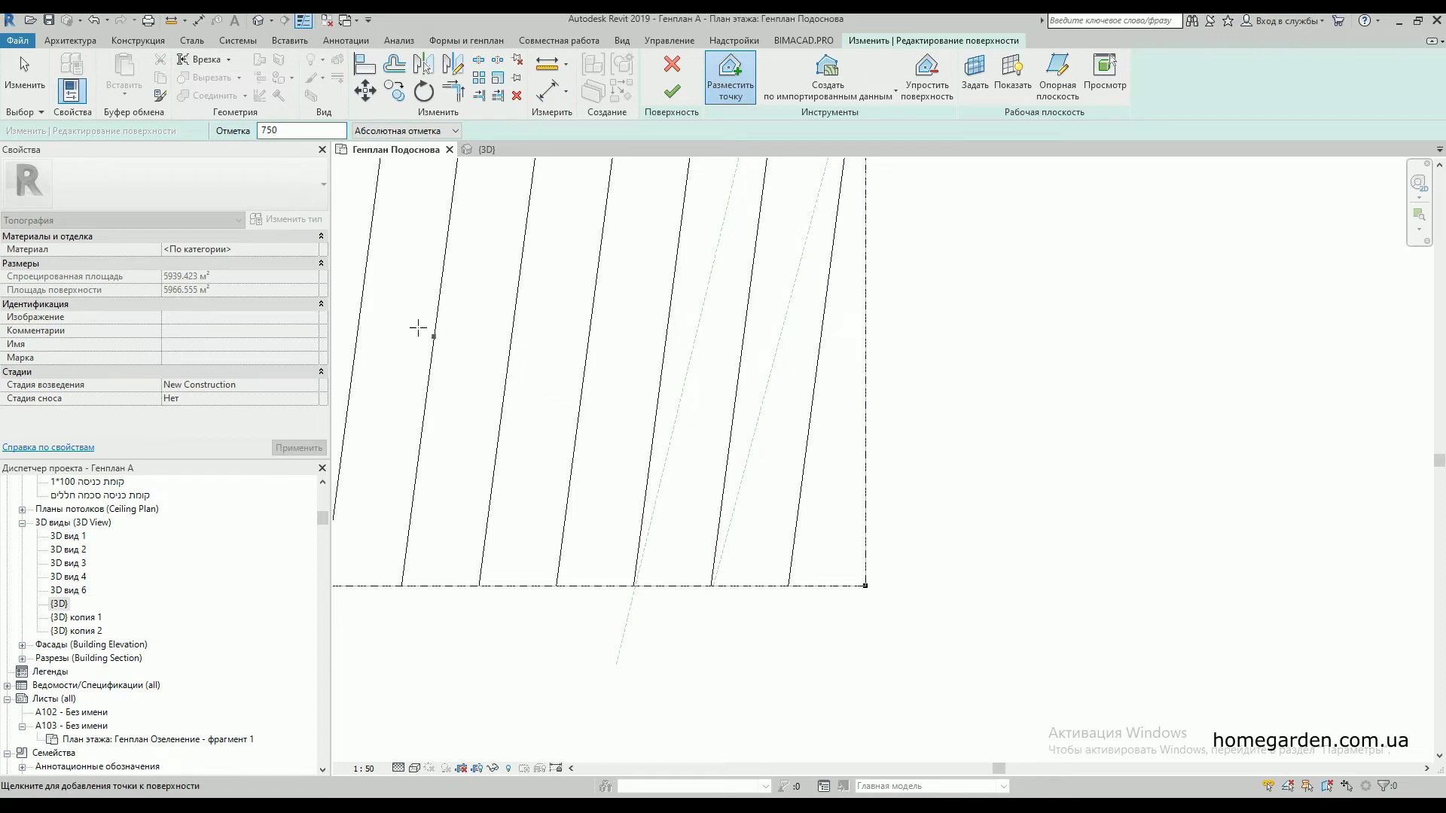
{"action": "left_click", "coordinate": [712, 587]}
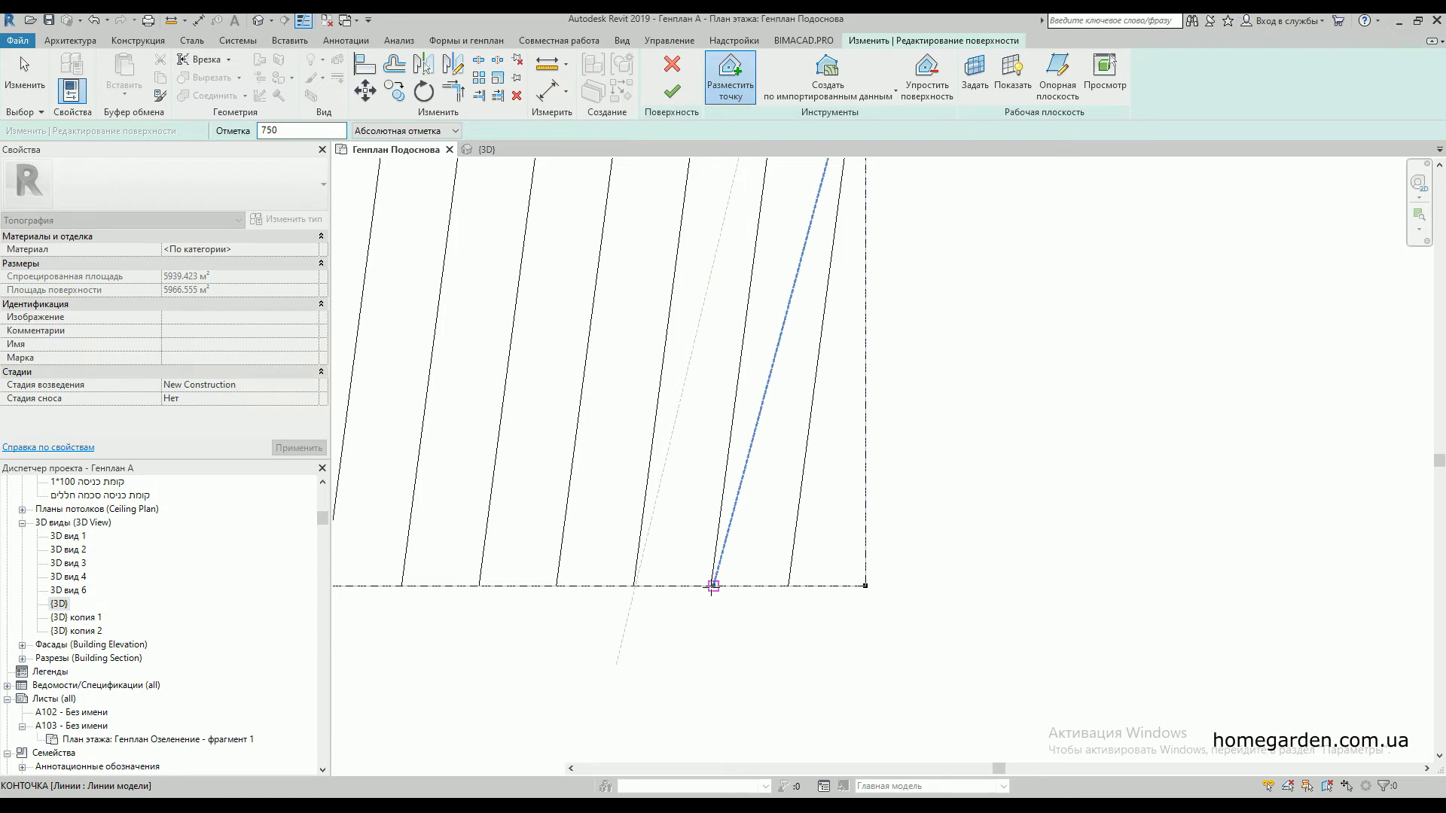
{"action": "key", "text": "Escape"}
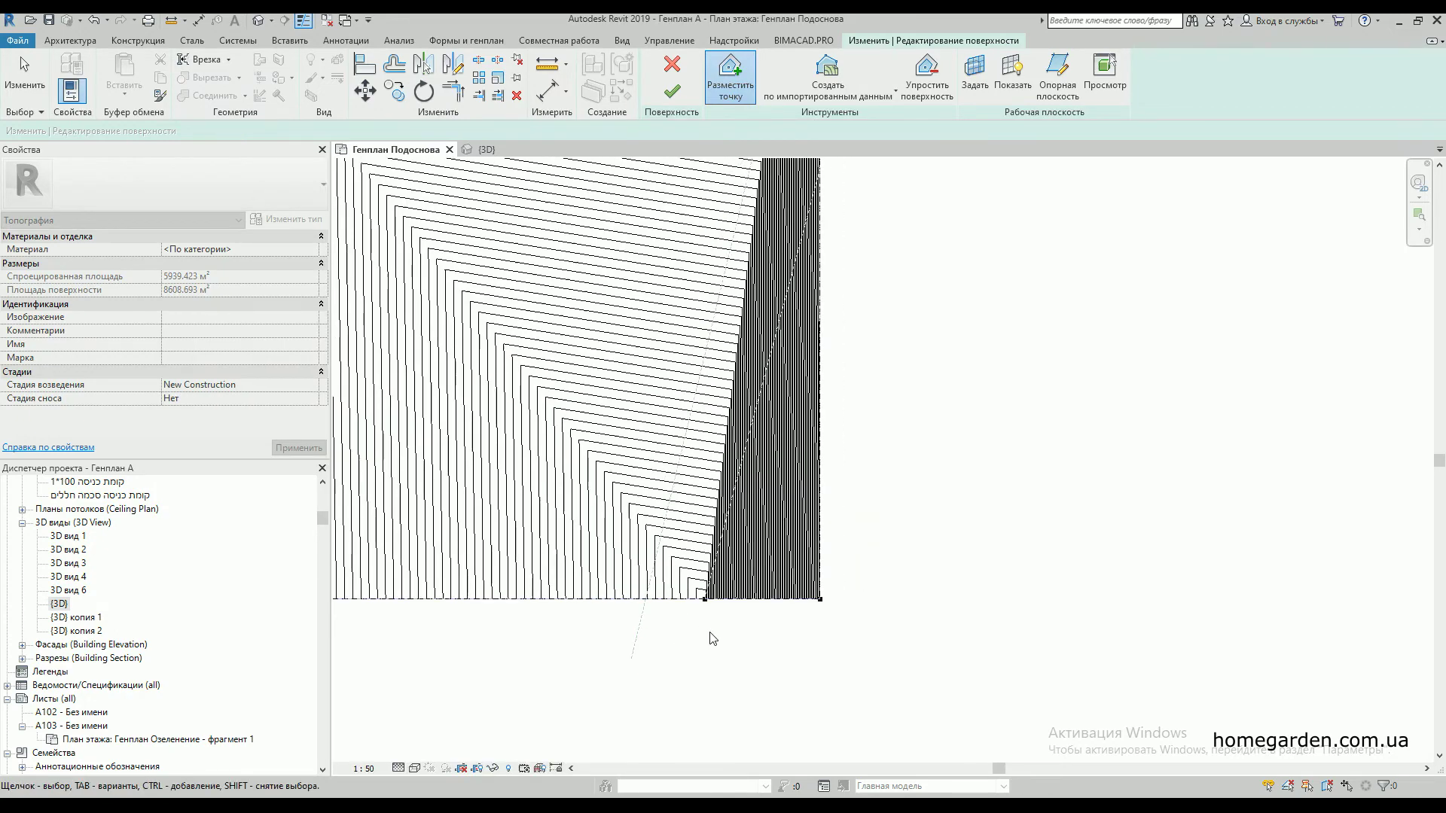
{"action": "scroll", "coordinate": [715, 591], "scroll_direction": "up", "scroll_amount": 6}
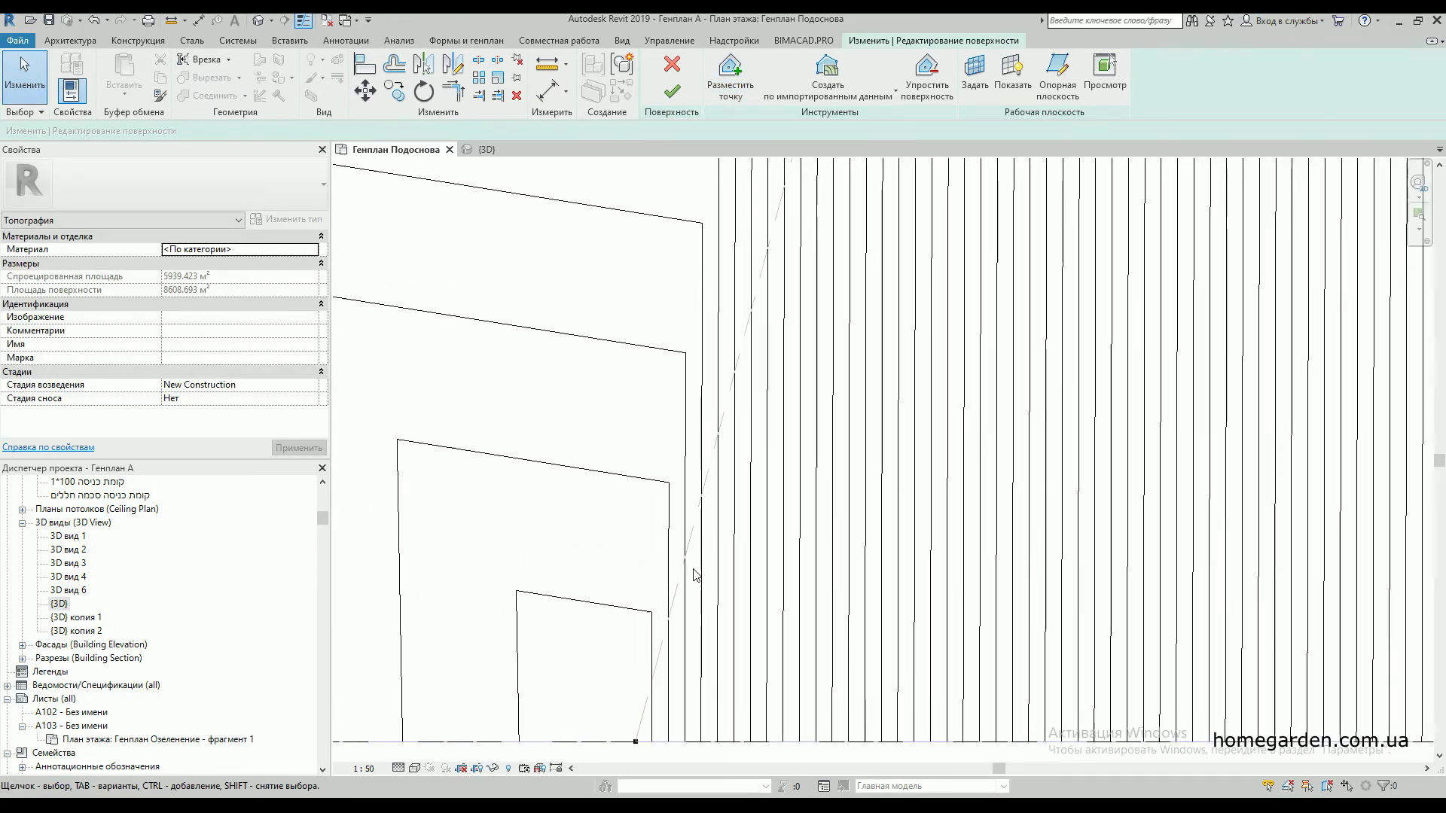
{"action": "left_click", "coordinate": [494, 149]}
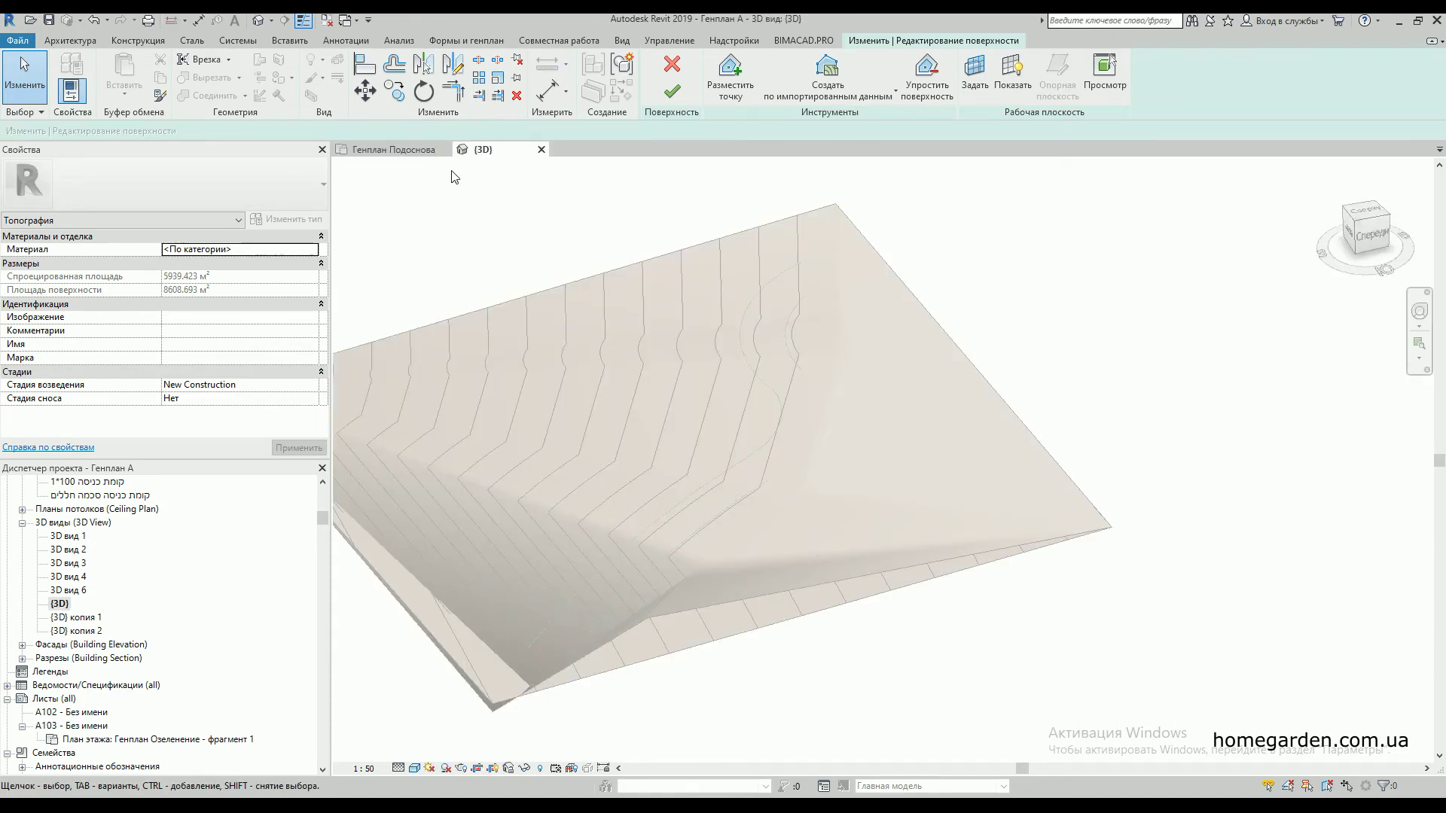
{"action": "left_click", "coordinate": [394, 149]}
- Array the new boundary point linearly along the corner line to its upper end on the right boundary, with 2 items
{"action": "scroll", "coordinate": [669, 527], "scroll_direction": "down", "scroll_amount": 3}
{"action": "scroll", "coordinate": [669, 527], "scroll_direction": "down", "scroll_amount": 1}
{"action": "scroll", "coordinate": [662, 523], "scroll_direction": "up", "scroll_amount": 4}
{"action": "scroll", "coordinate": [623, 576], "scroll_direction": "up", "scroll_amount": 3}
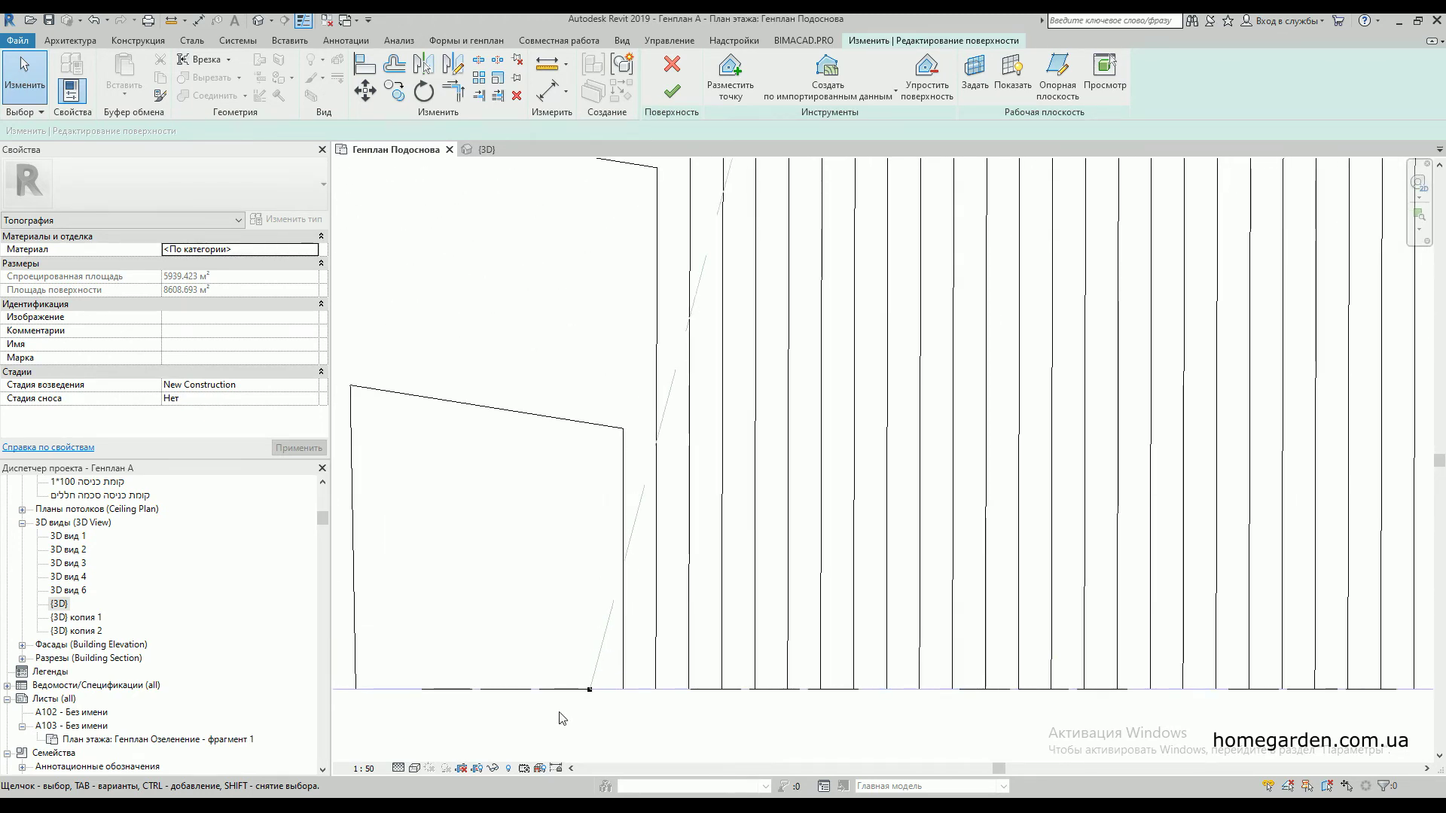
{"action": "left_click", "coordinate": [589, 690]}
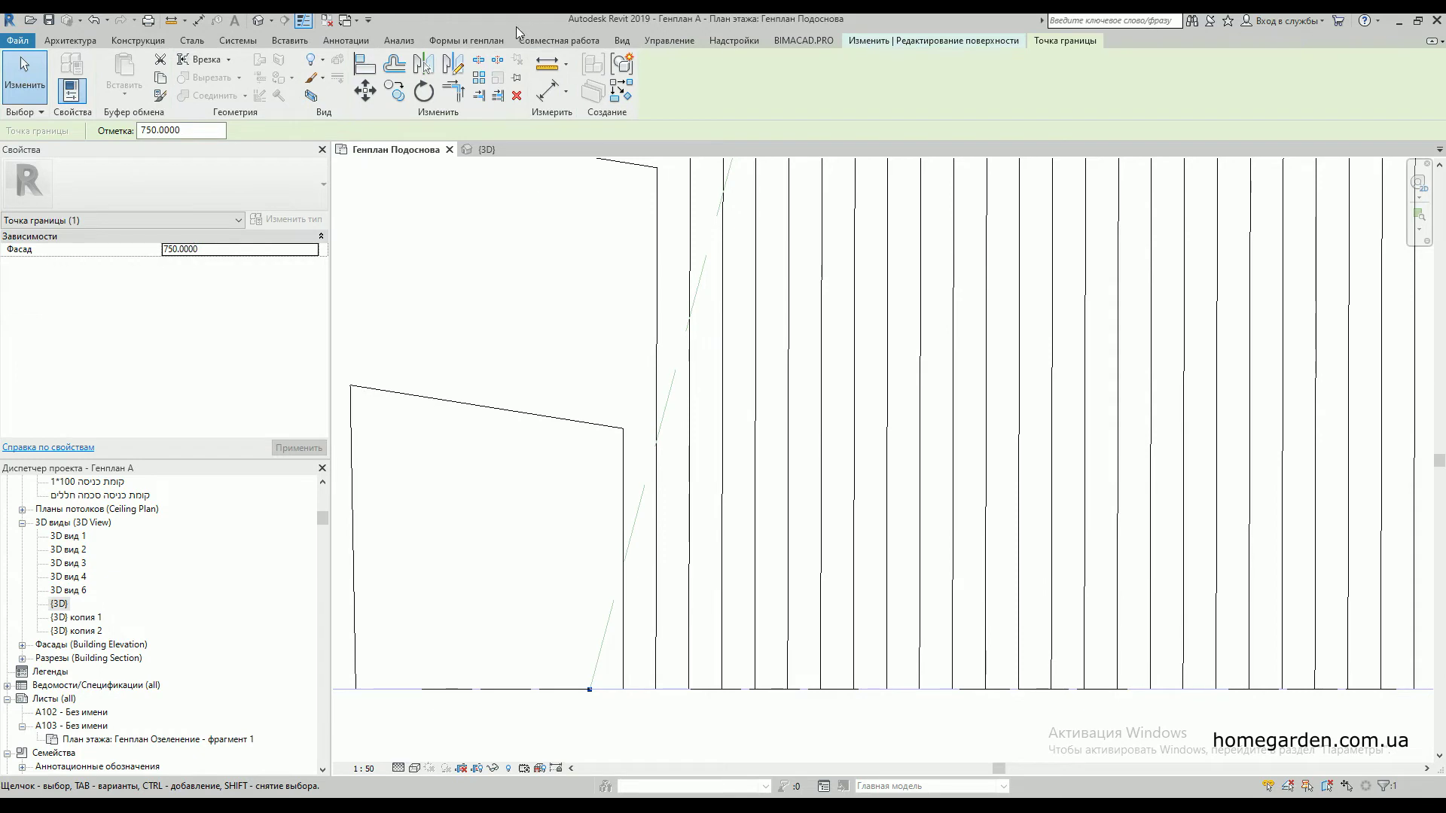
{"action": "left_click", "coordinate": [479, 80]}
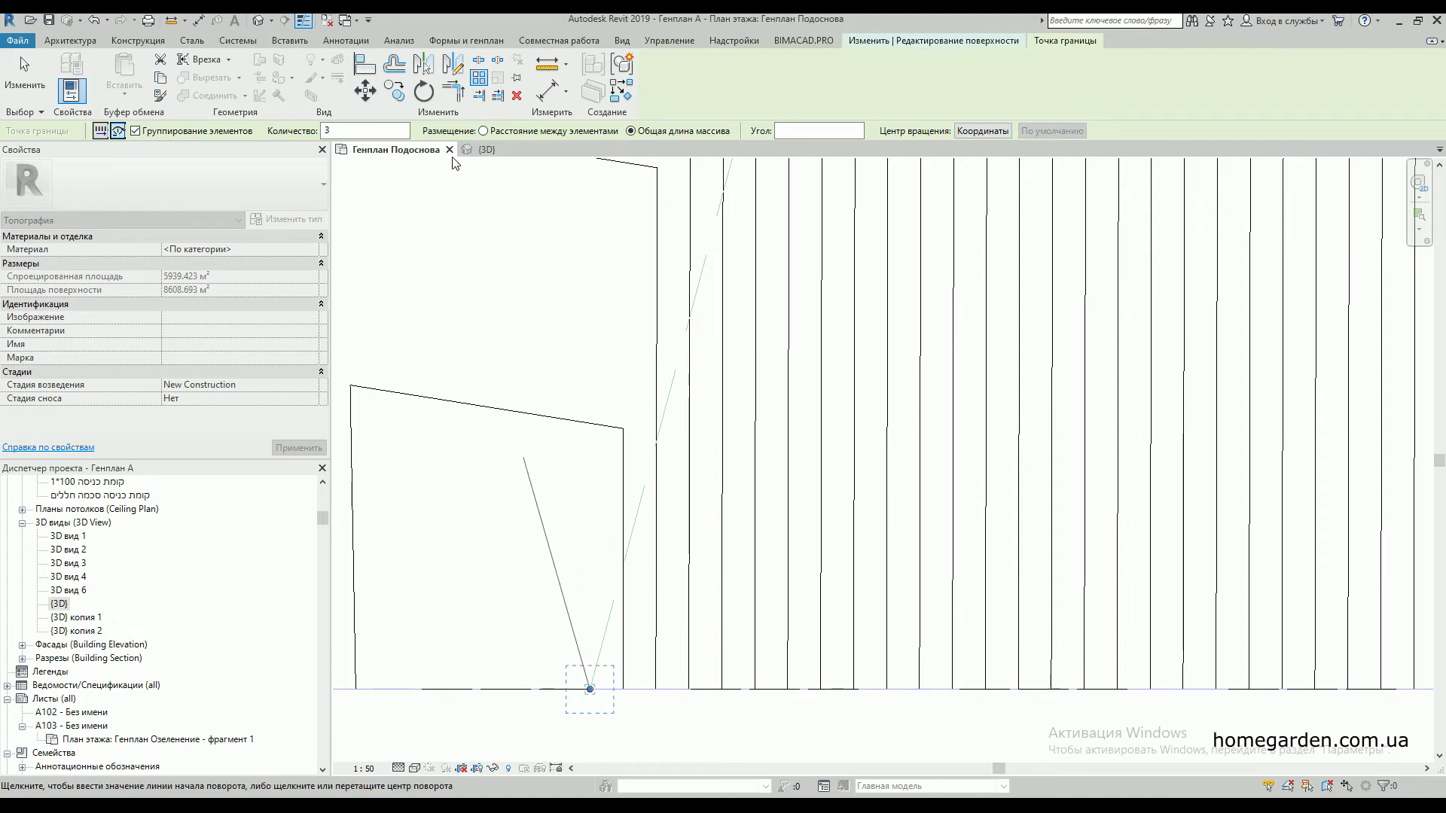
{"action": "left_click", "coordinate": [100, 131]}
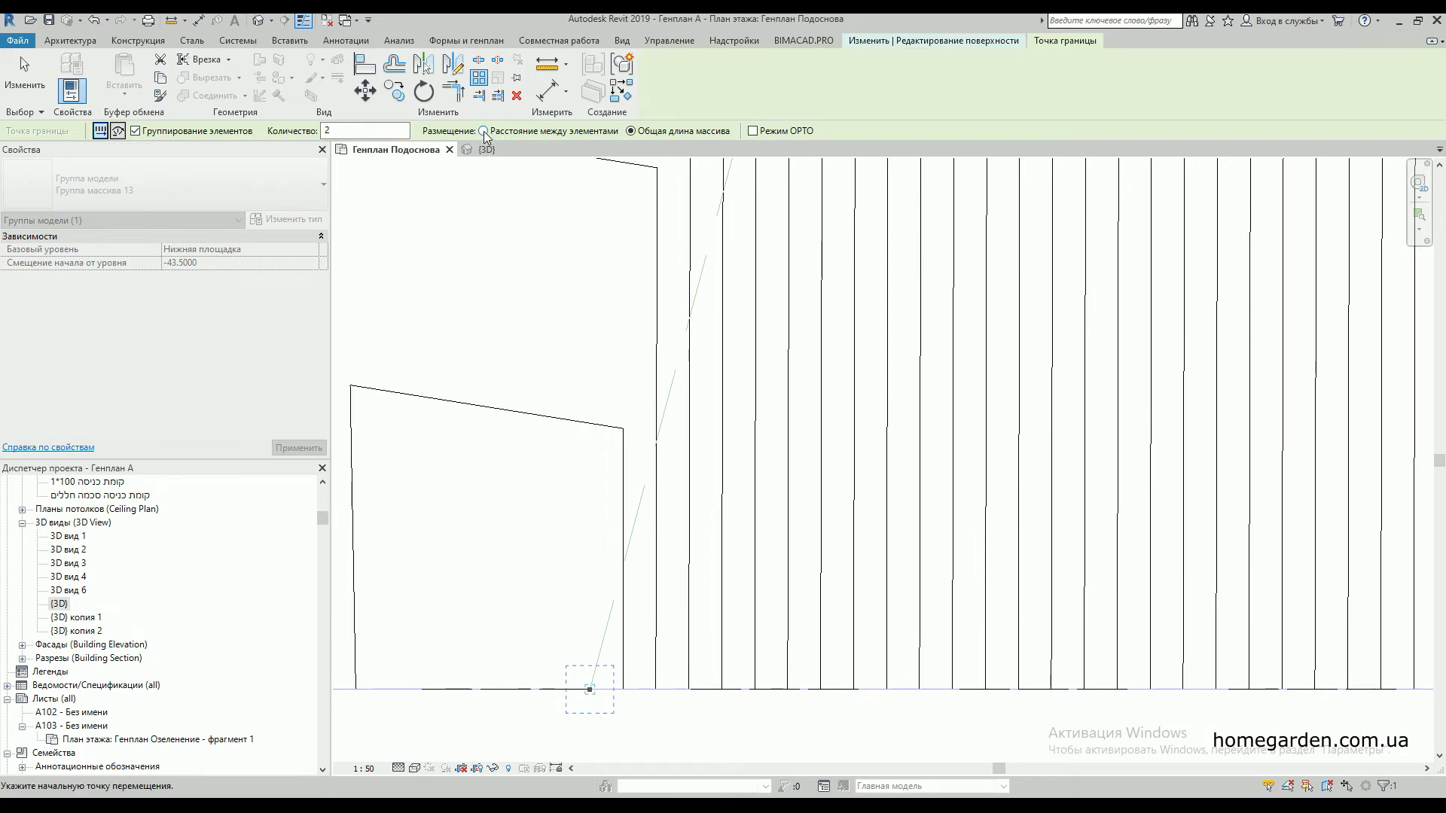
{"action": "left_click", "coordinate": [588, 688]}
{"action": "scroll", "coordinate": [589, 686], "scroll_direction": "down", "scroll_amount": 8}
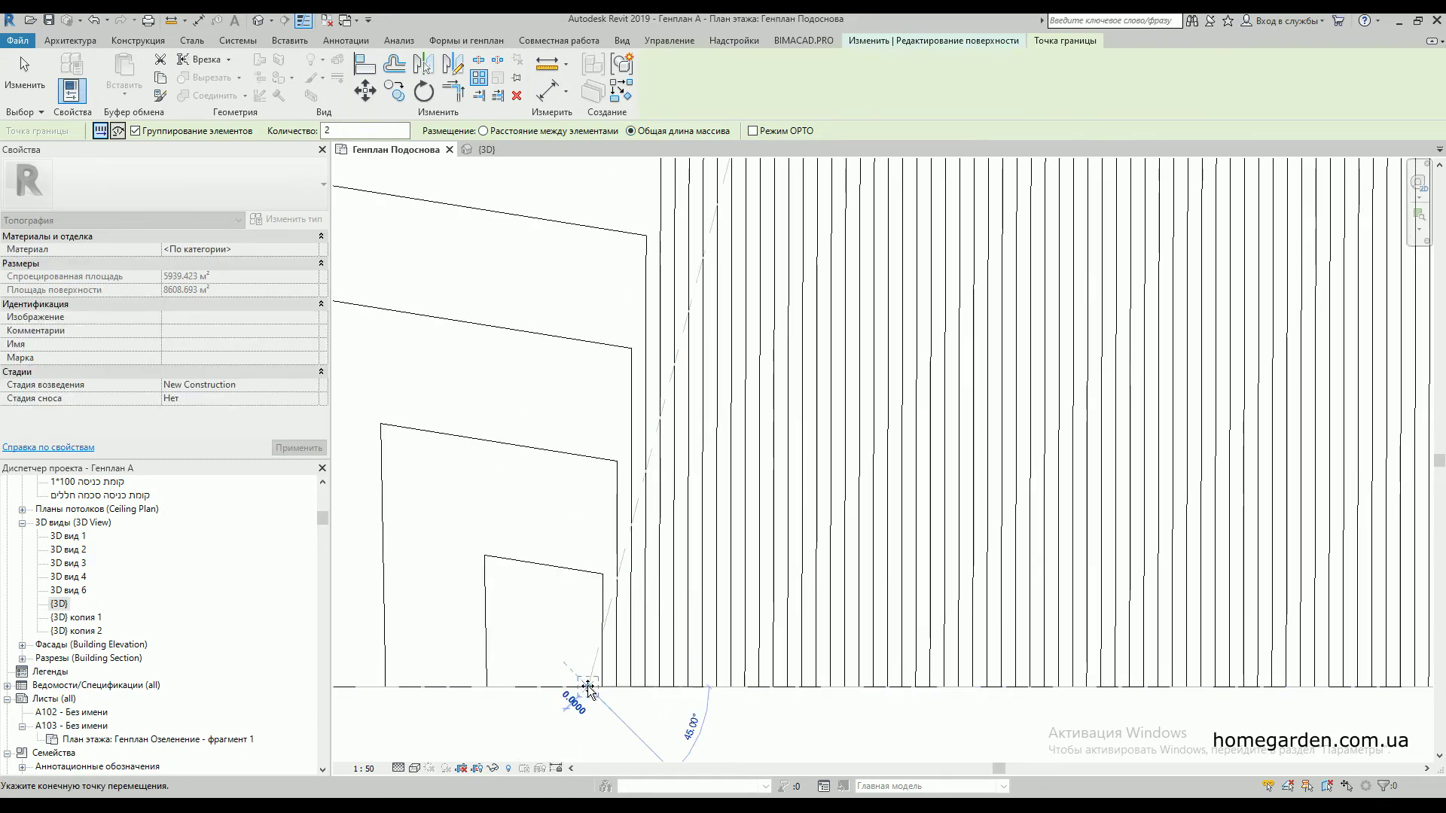
{"action": "scroll", "coordinate": [726, 364], "scroll_direction": "down", "scroll_amount": 4}
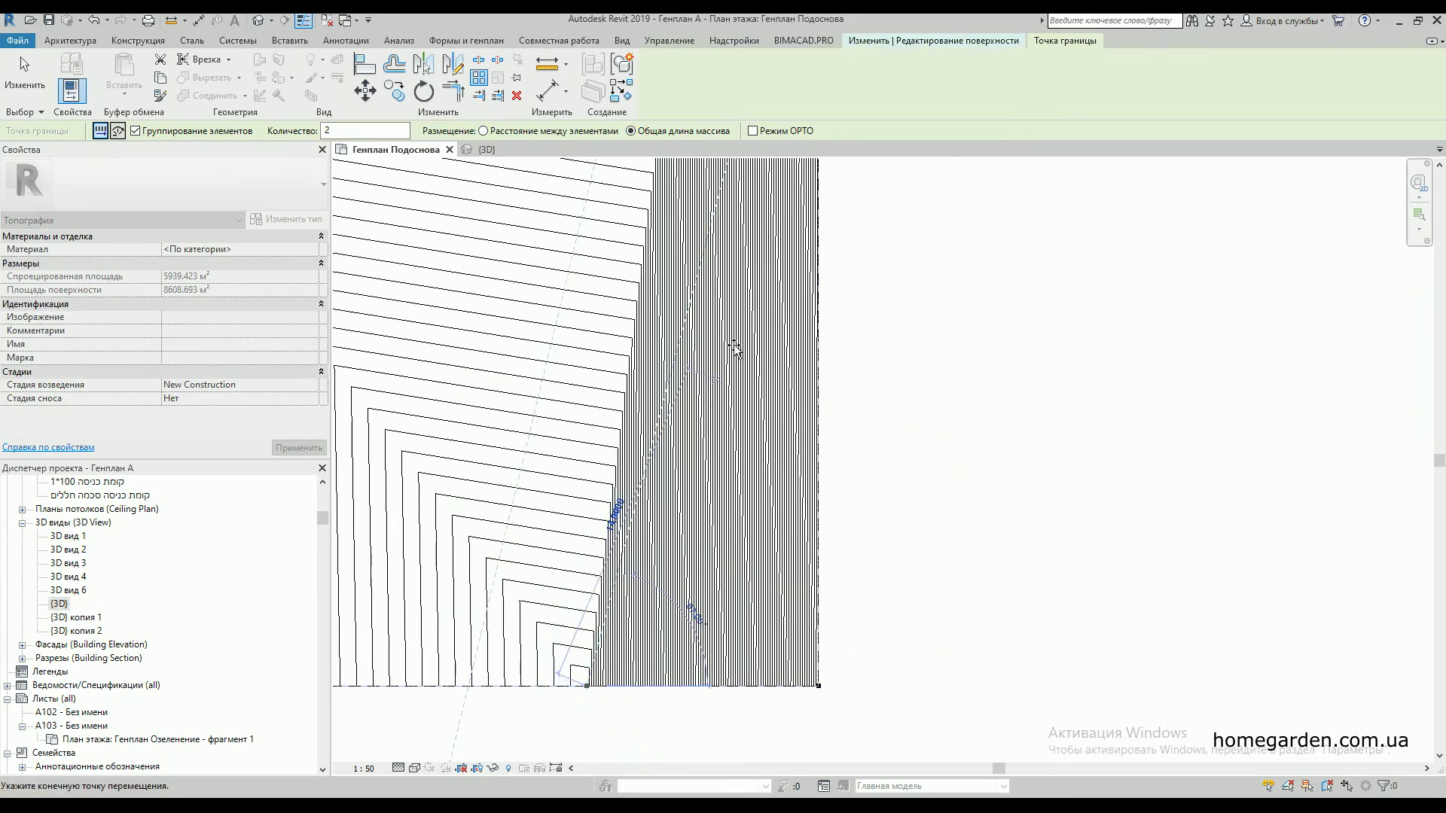
{"action": "scroll", "coordinate": [747, 221], "scroll_direction": "up", "scroll_amount": 4}
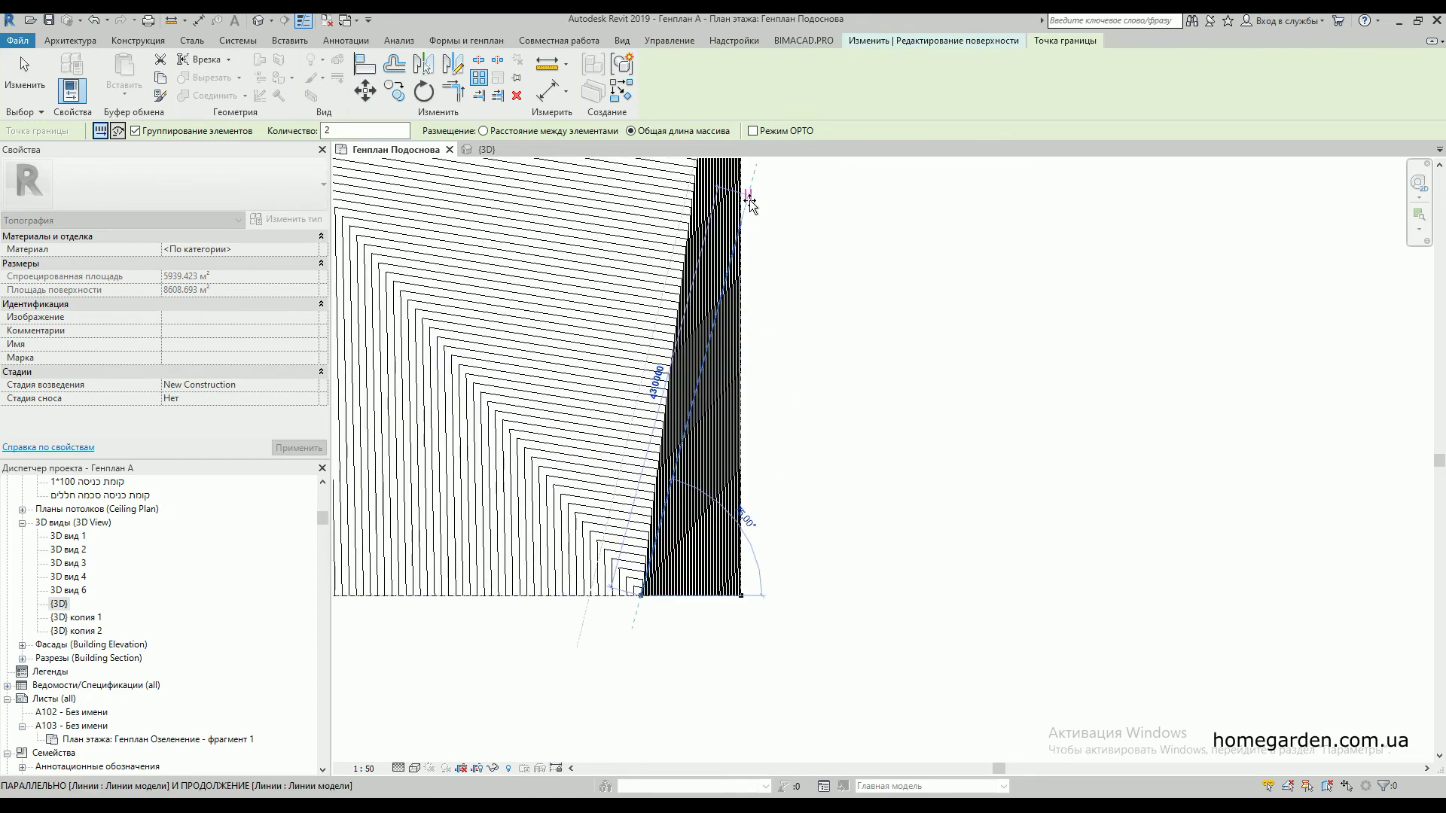
{"action": "left_click", "coordinate": [735, 239]}
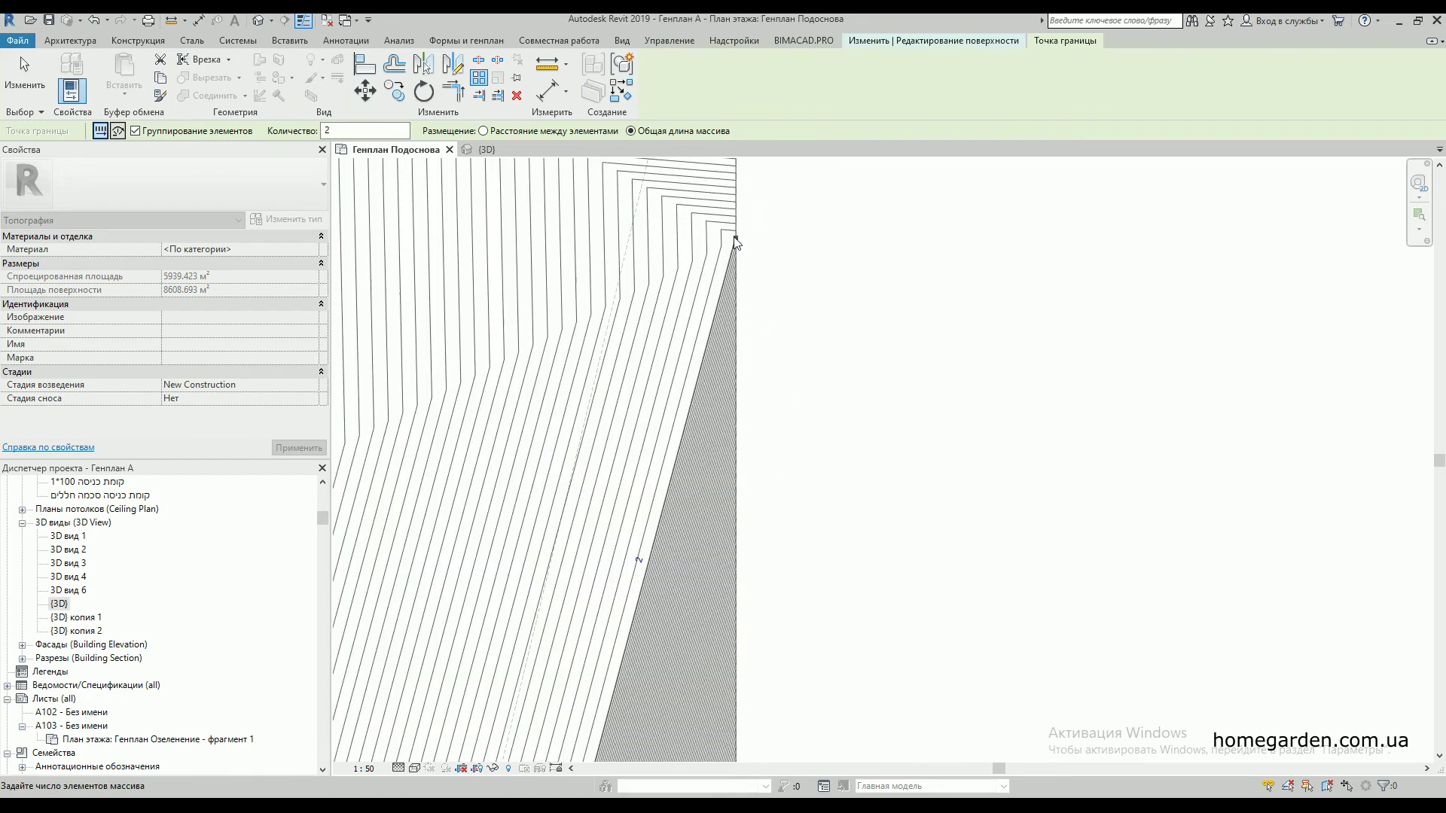
{"action": "key", "text": "Return"}
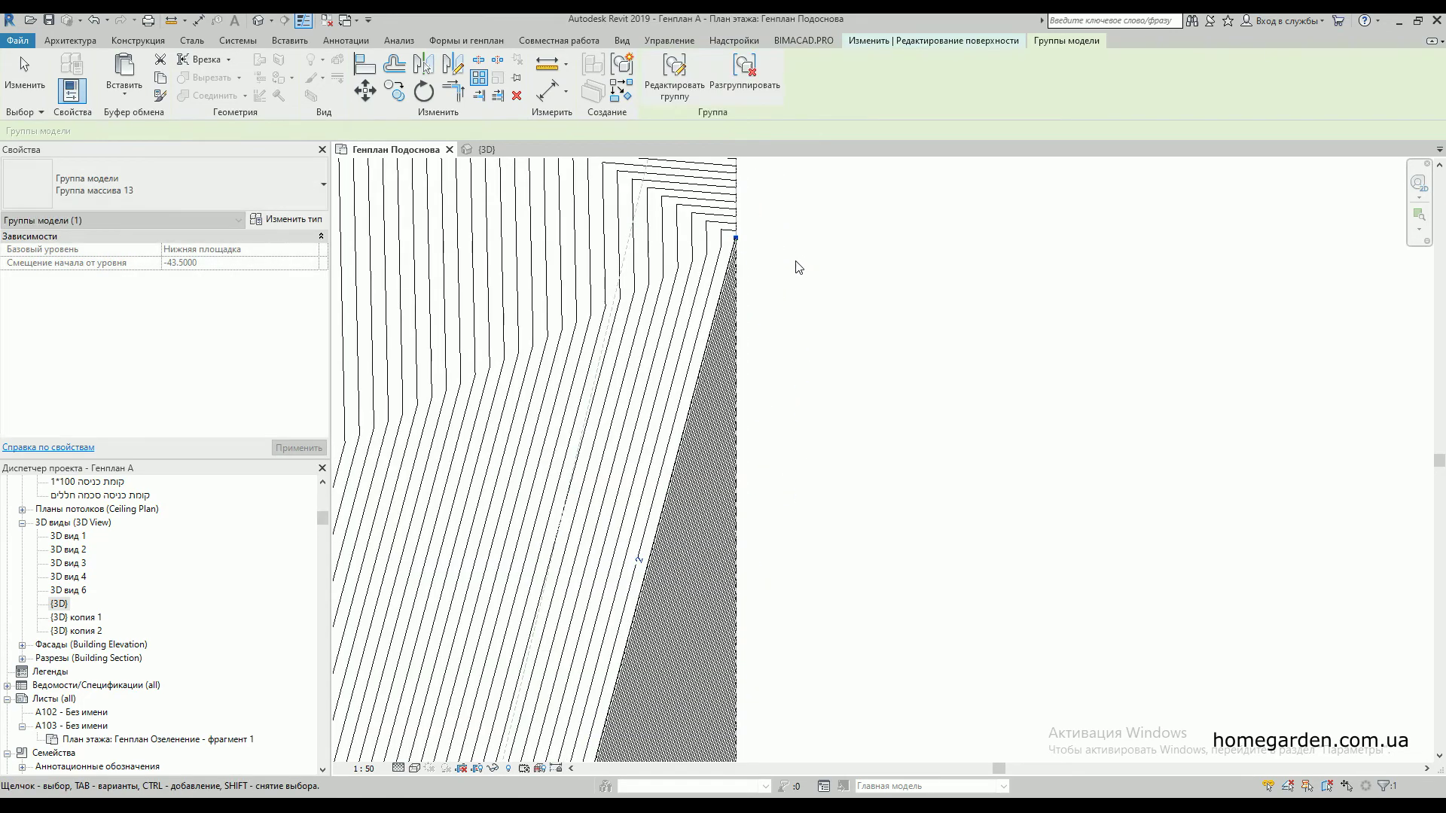
- Set the number of points in the array along the corner line to 30
{"action": "scroll", "coordinate": [639, 429], "scroll_direction": "down", "scroll_amount": 2}
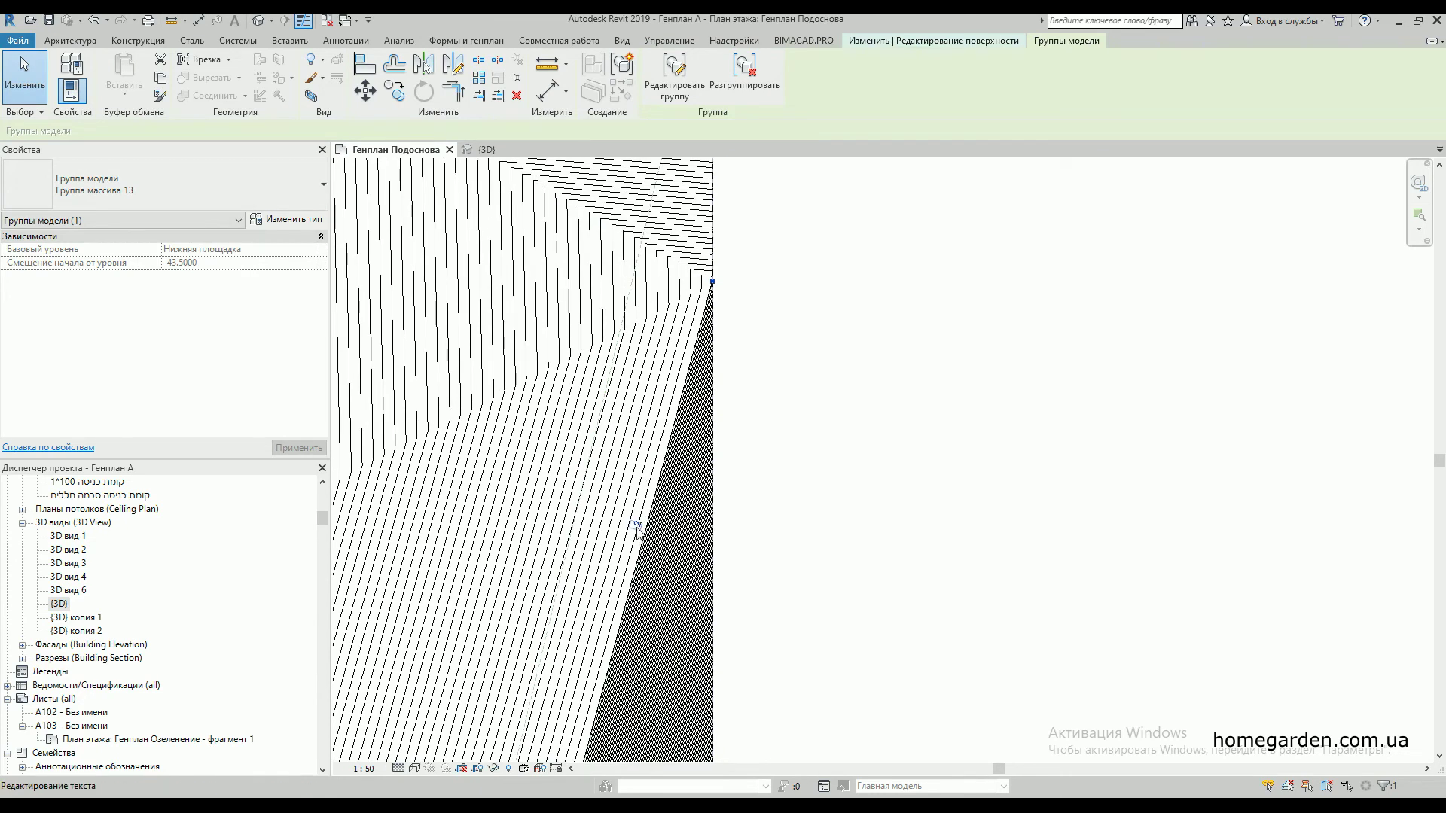
{"action": "left_click", "coordinate": [634, 531]}
{"action": "scroll", "coordinate": [624, 527], "scroll_direction": "down", "scroll_amount": 2}
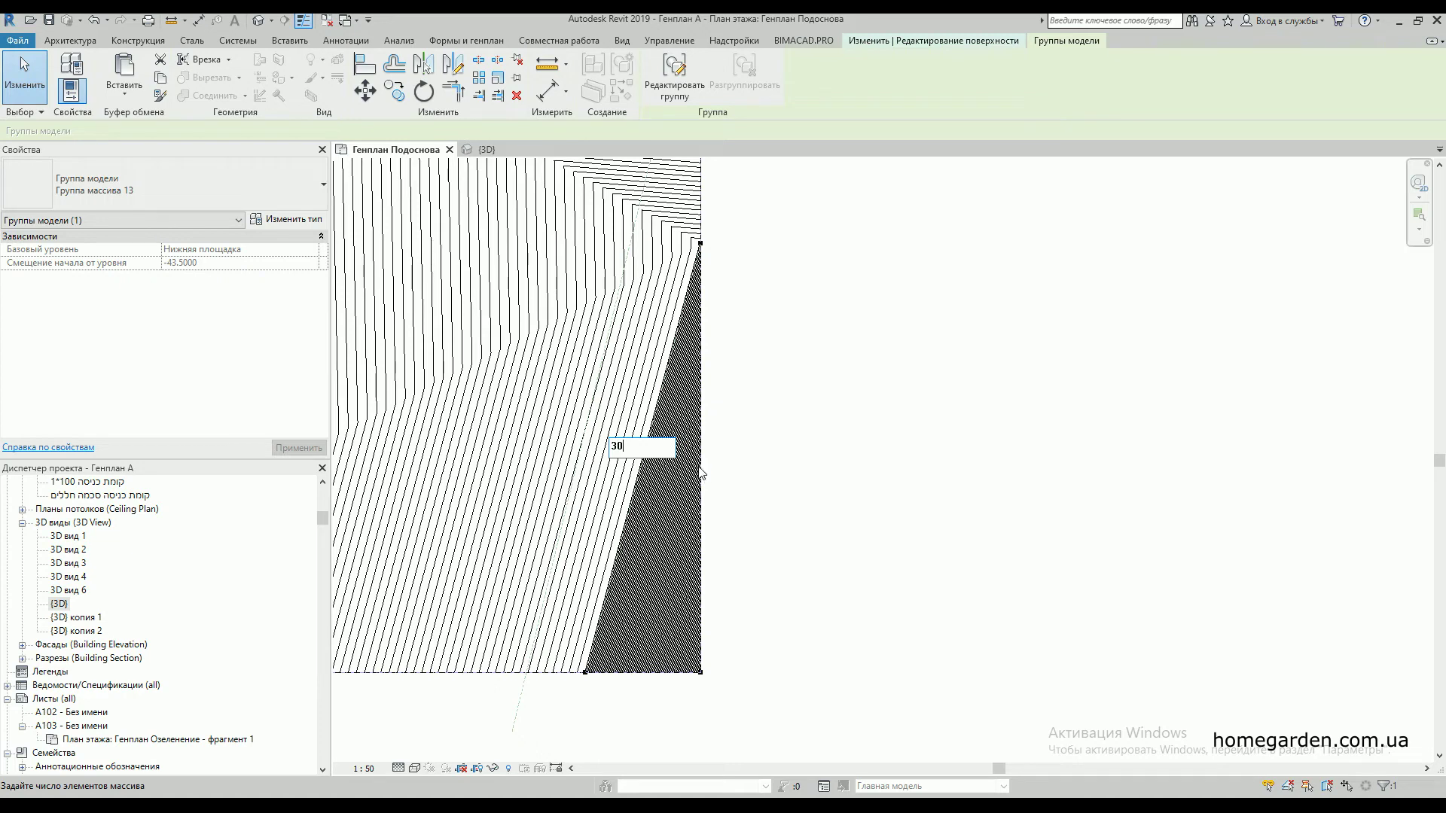
{"action": "key", "text": "Return"}
{"action": "left_click", "coordinate": [743, 489]}
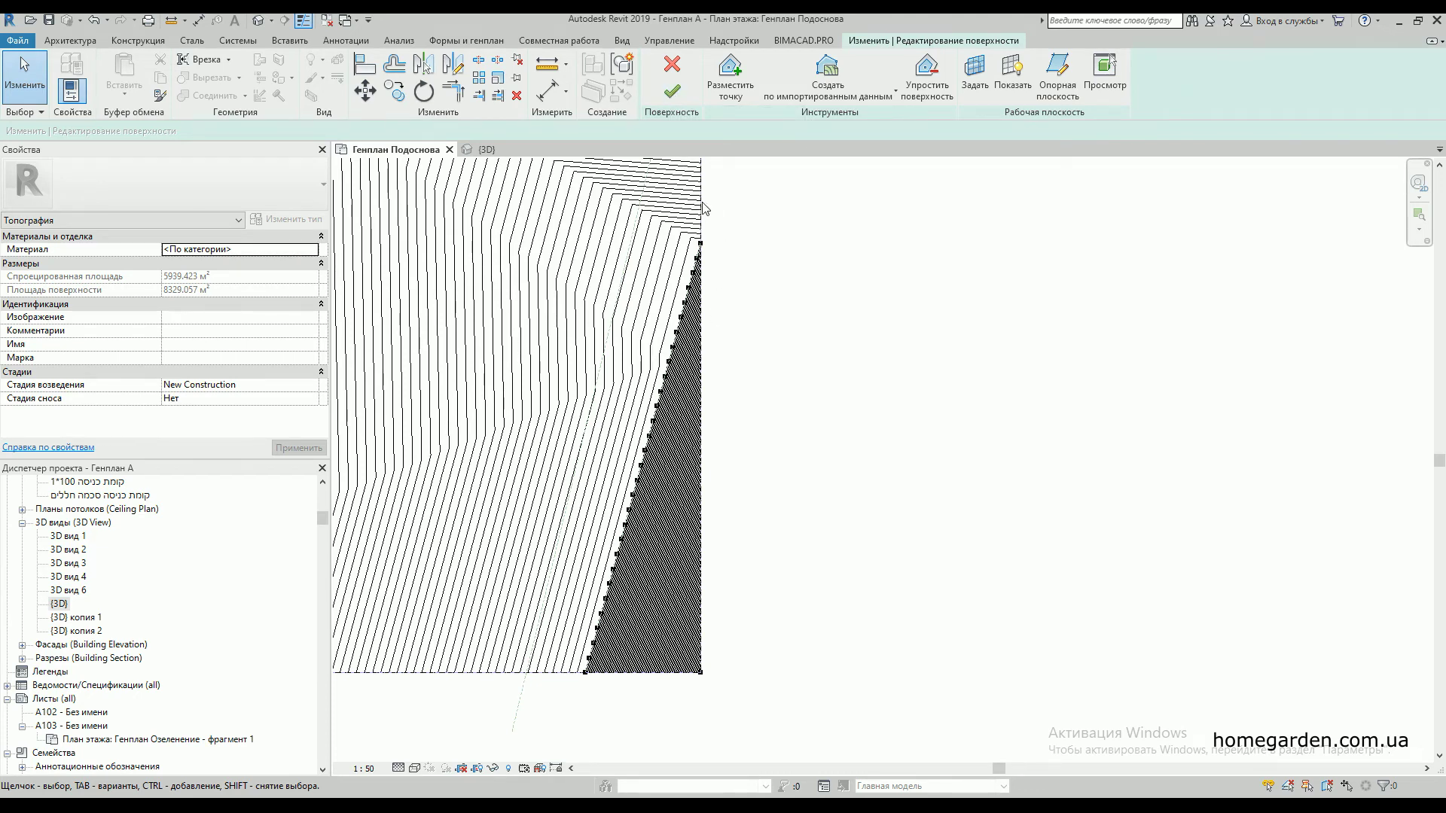
- Finish editing the surface, dismiss the group warning, and inspect the corrected corner in 3D
{"action": "left_click", "coordinate": [675, 97]}
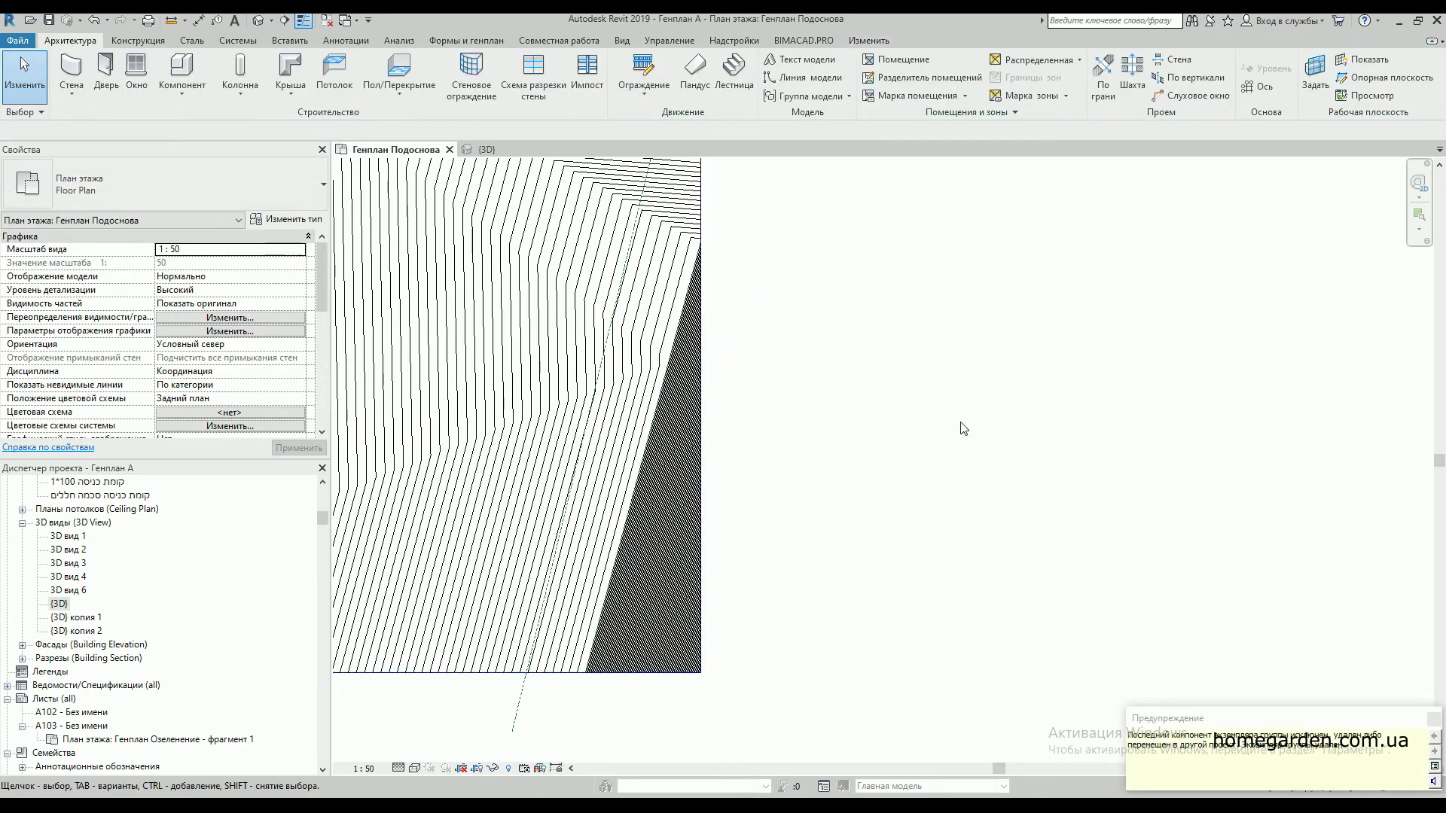
{"action": "left_click", "coordinate": [1433, 712]}
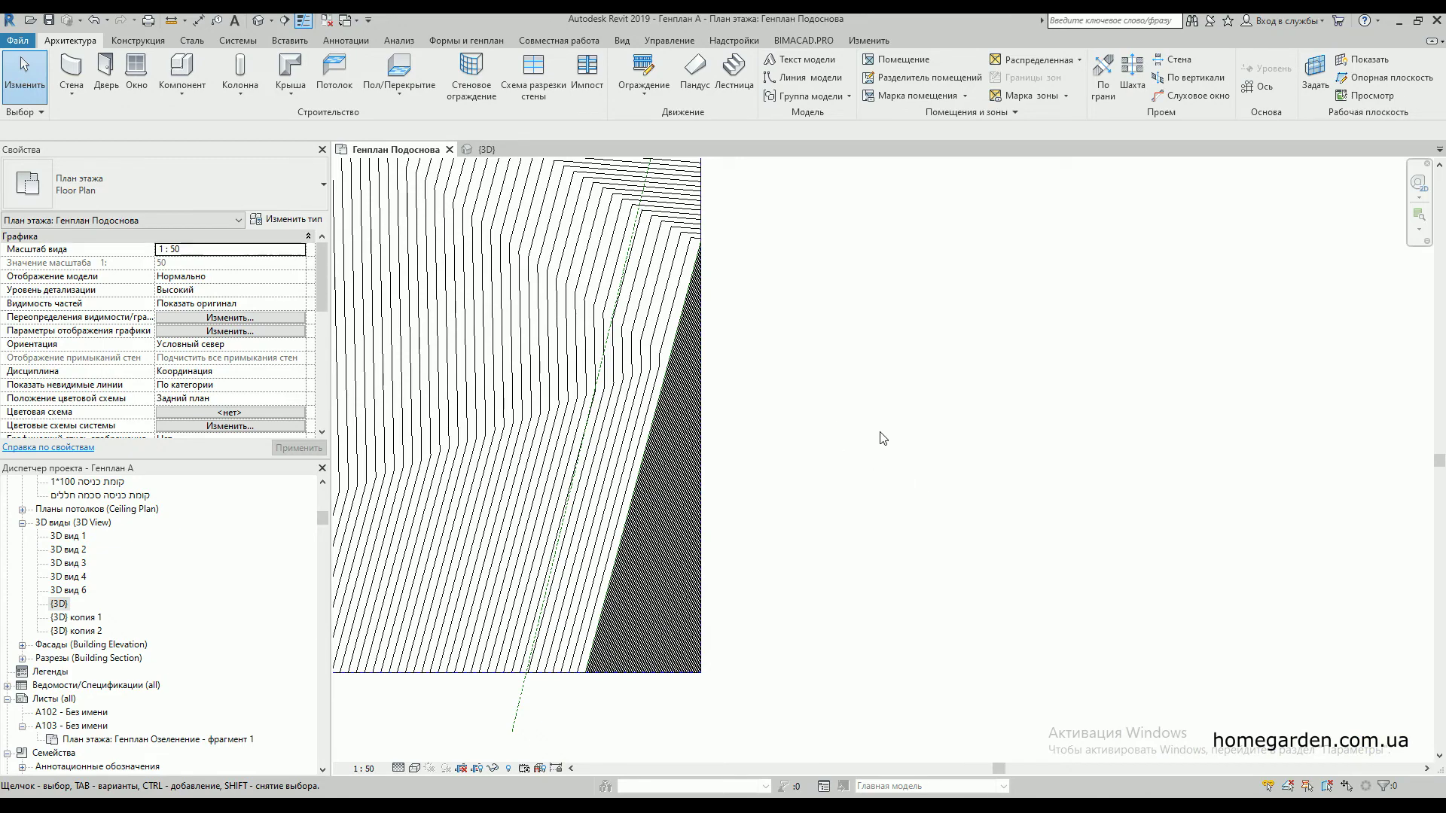
{"action": "left_click", "coordinate": [489, 150]}
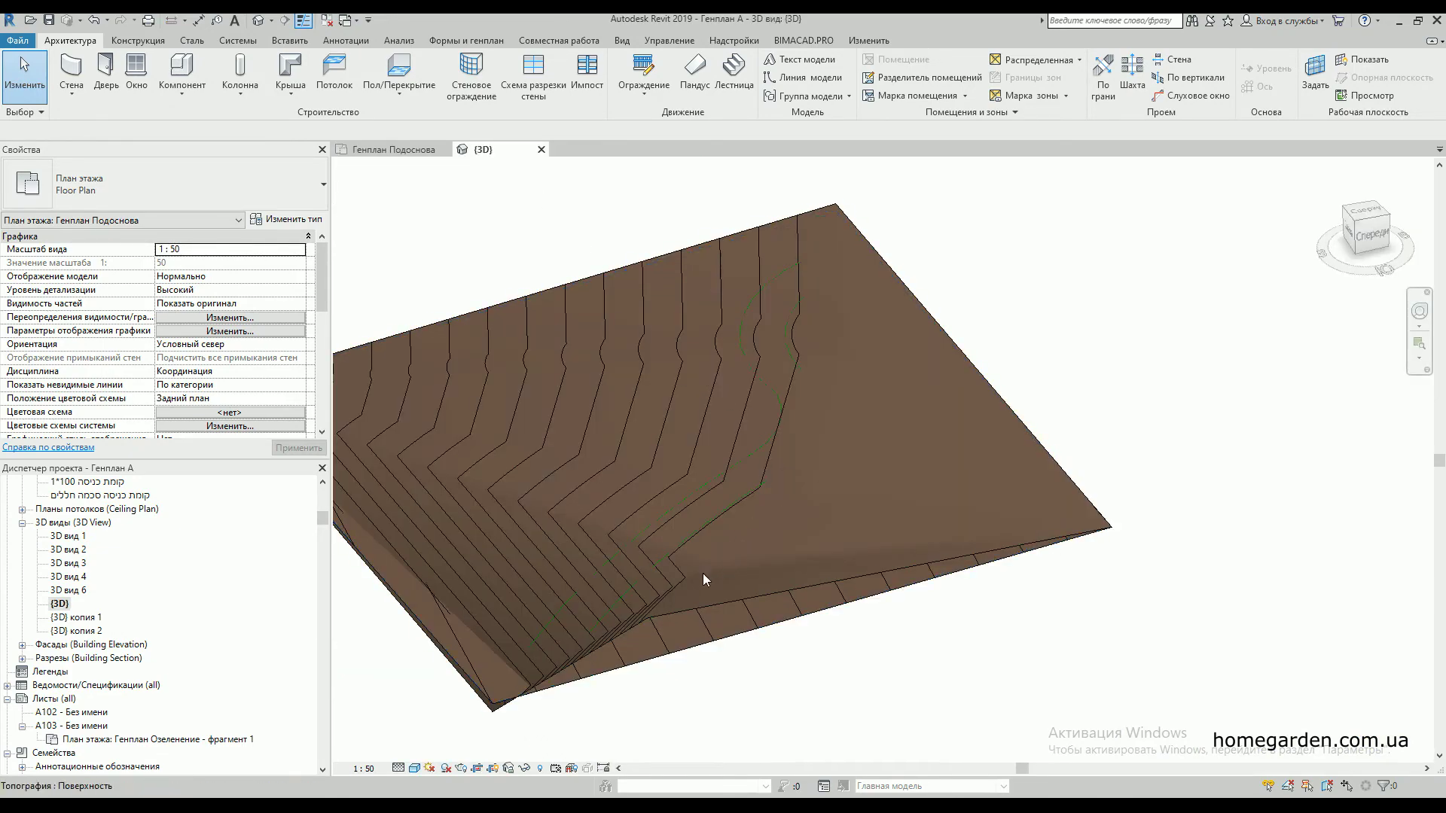
{"action": "middle_click_drag", "start_coordinate": [685, 574], "coordinate": [716, 547], "text": "shift"}
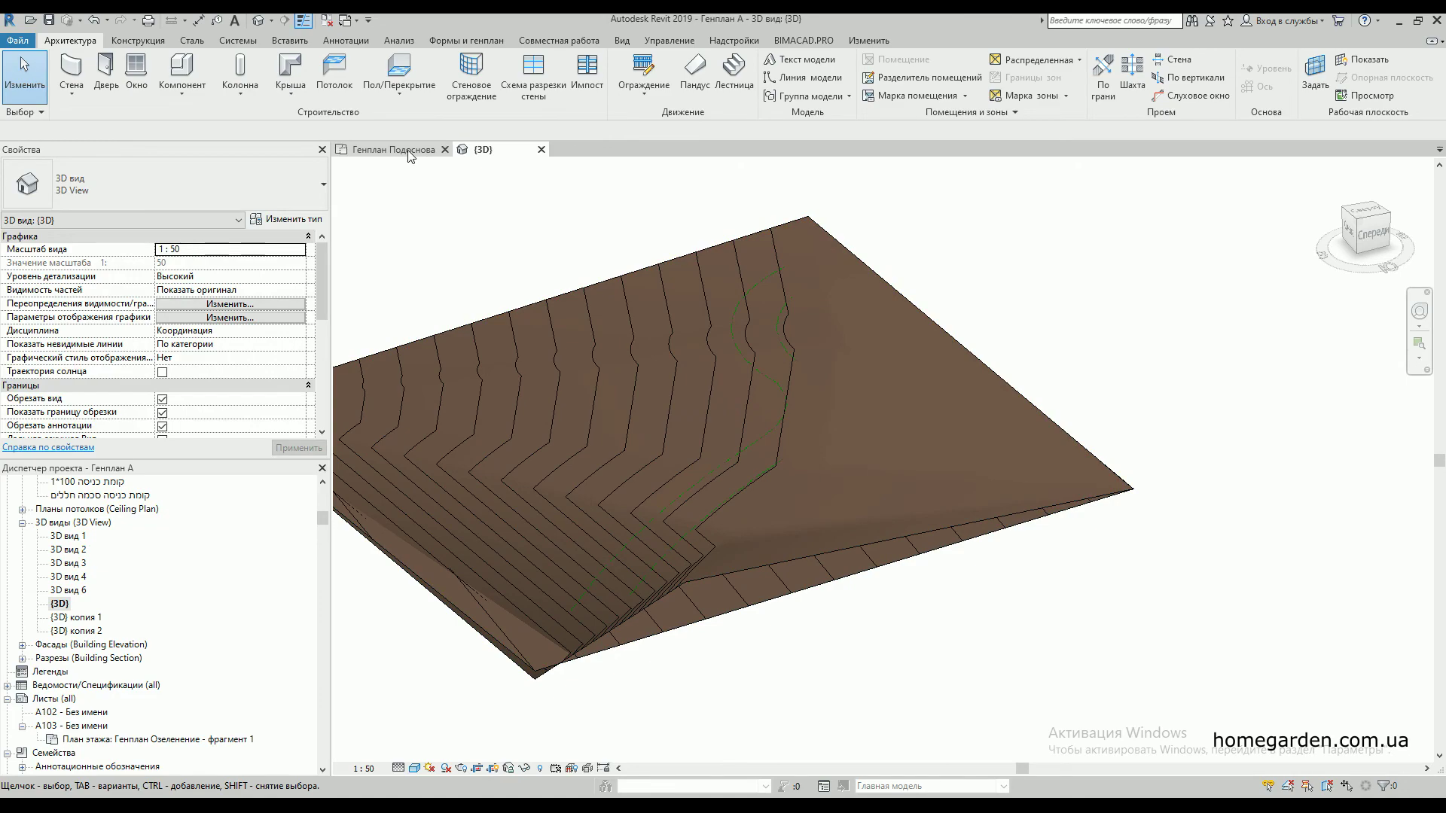
- Examine the contours around the corner line and the lower-right corner of the second site in the plan
{"action": "left_click", "coordinate": [425, 152]}
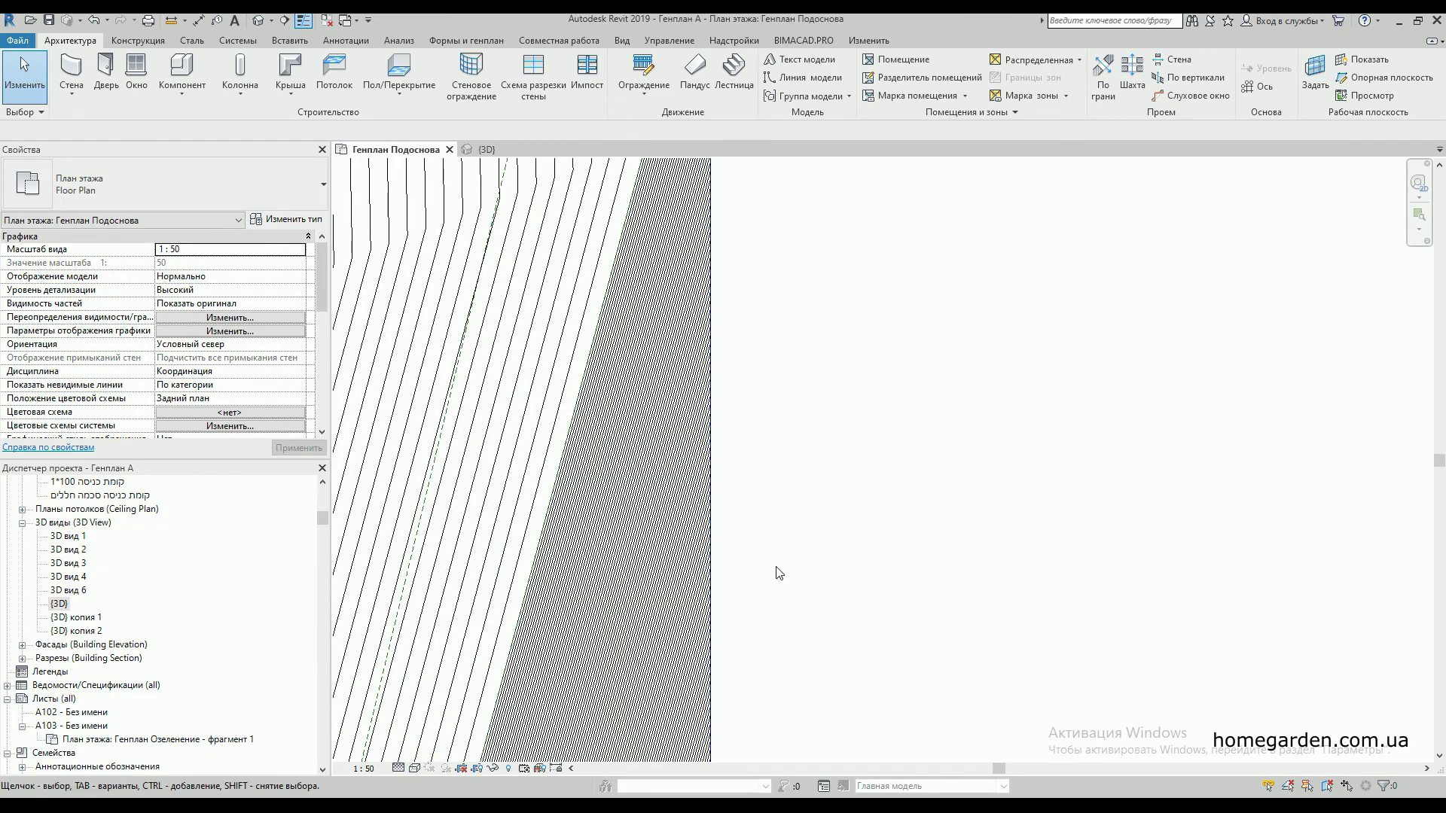
{"action": "scroll", "coordinate": [571, 576], "scroll_direction": "up", "scroll_amount": 3}
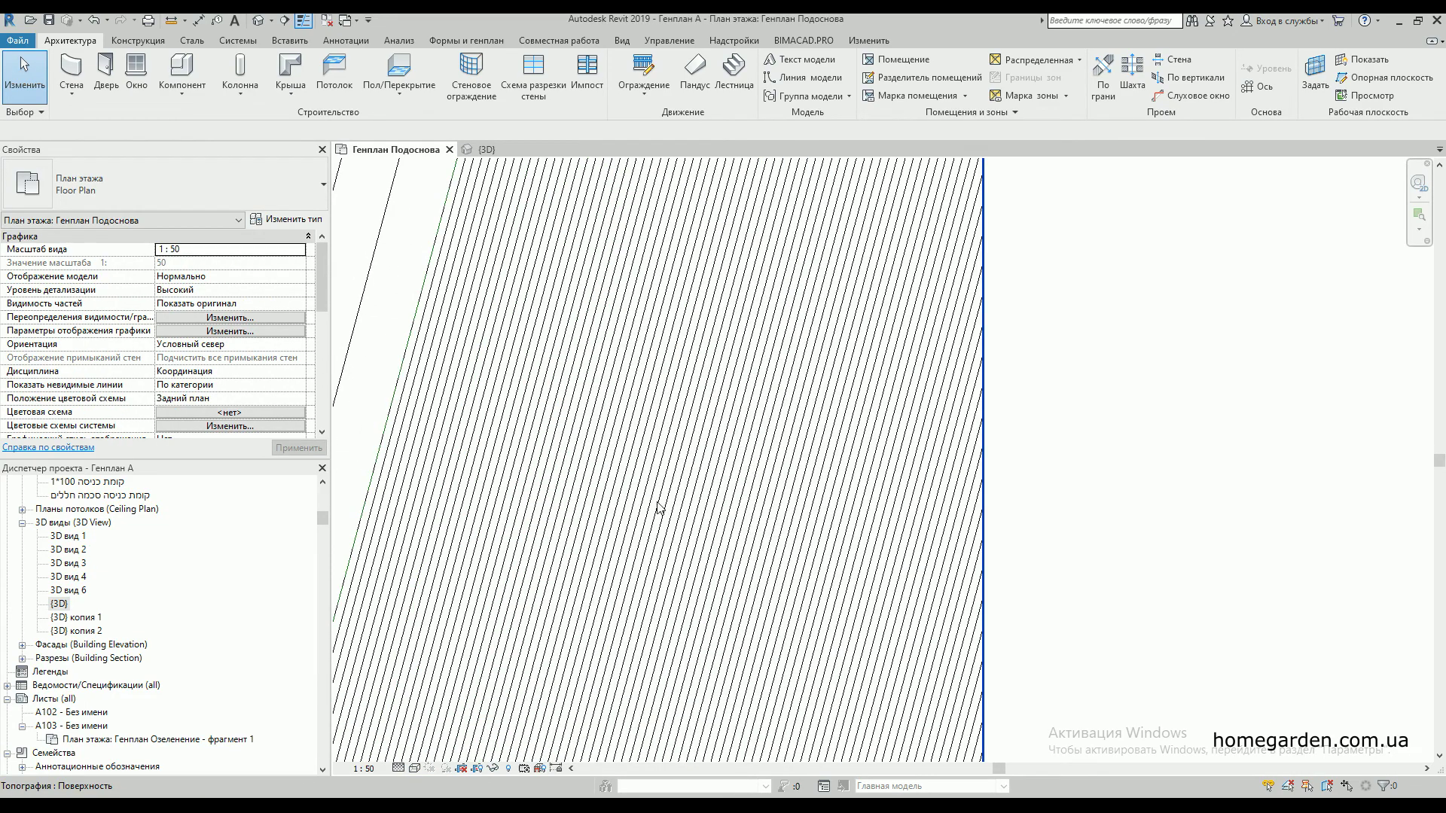
{"action": "scroll", "coordinate": [659, 508], "scroll_direction": "up", "scroll_amount": 2}
{"action": "scroll", "coordinate": [690, 439], "scroll_direction": "down", "scroll_amount": 4}
{"action": "middle_click_drag", "start_coordinate": [707, 451], "coordinate": [743, 380]}
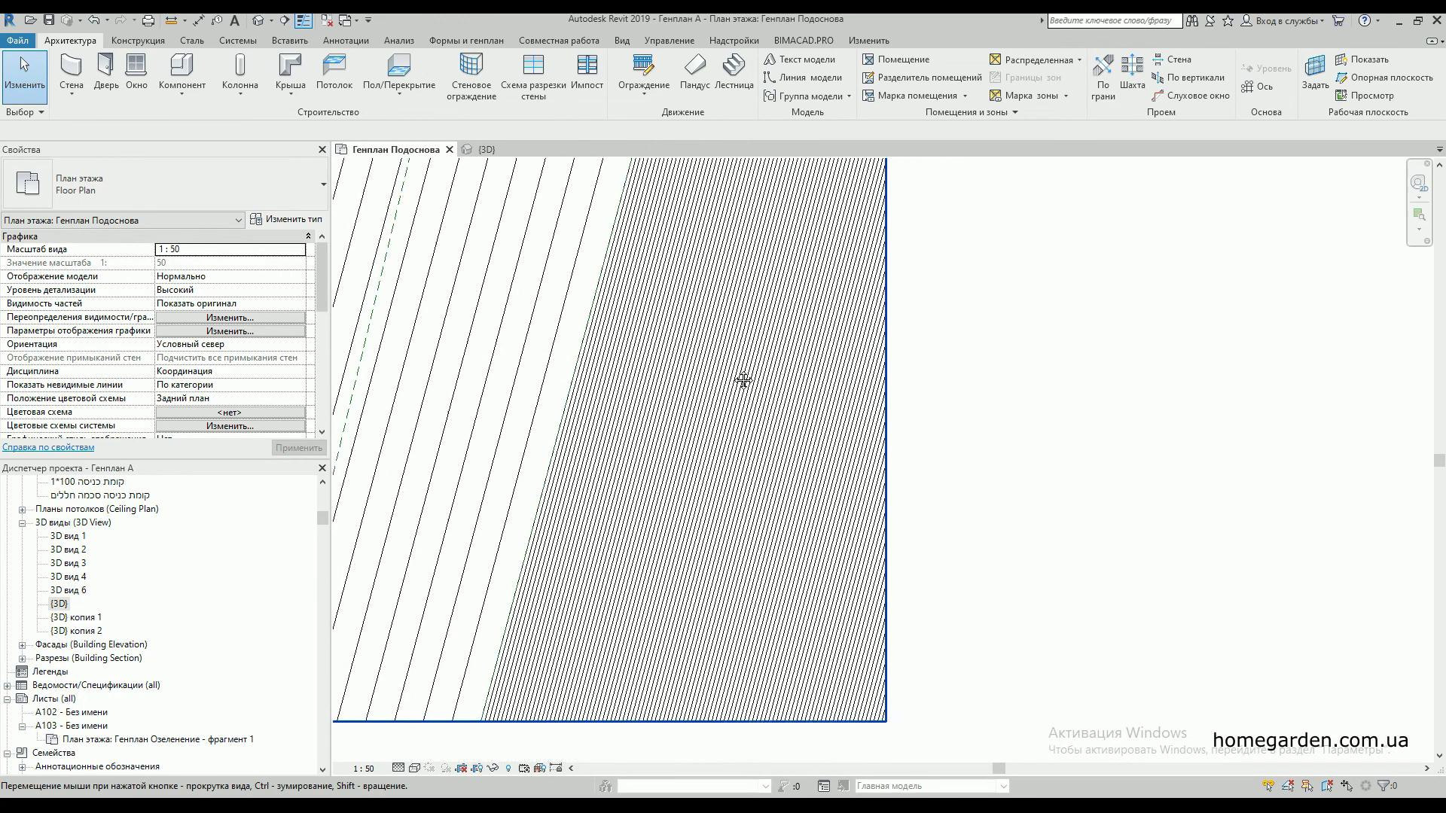
{"action": "scroll", "coordinate": [648, 549], "scroll_direction": "down", "scroll_amount": 5}
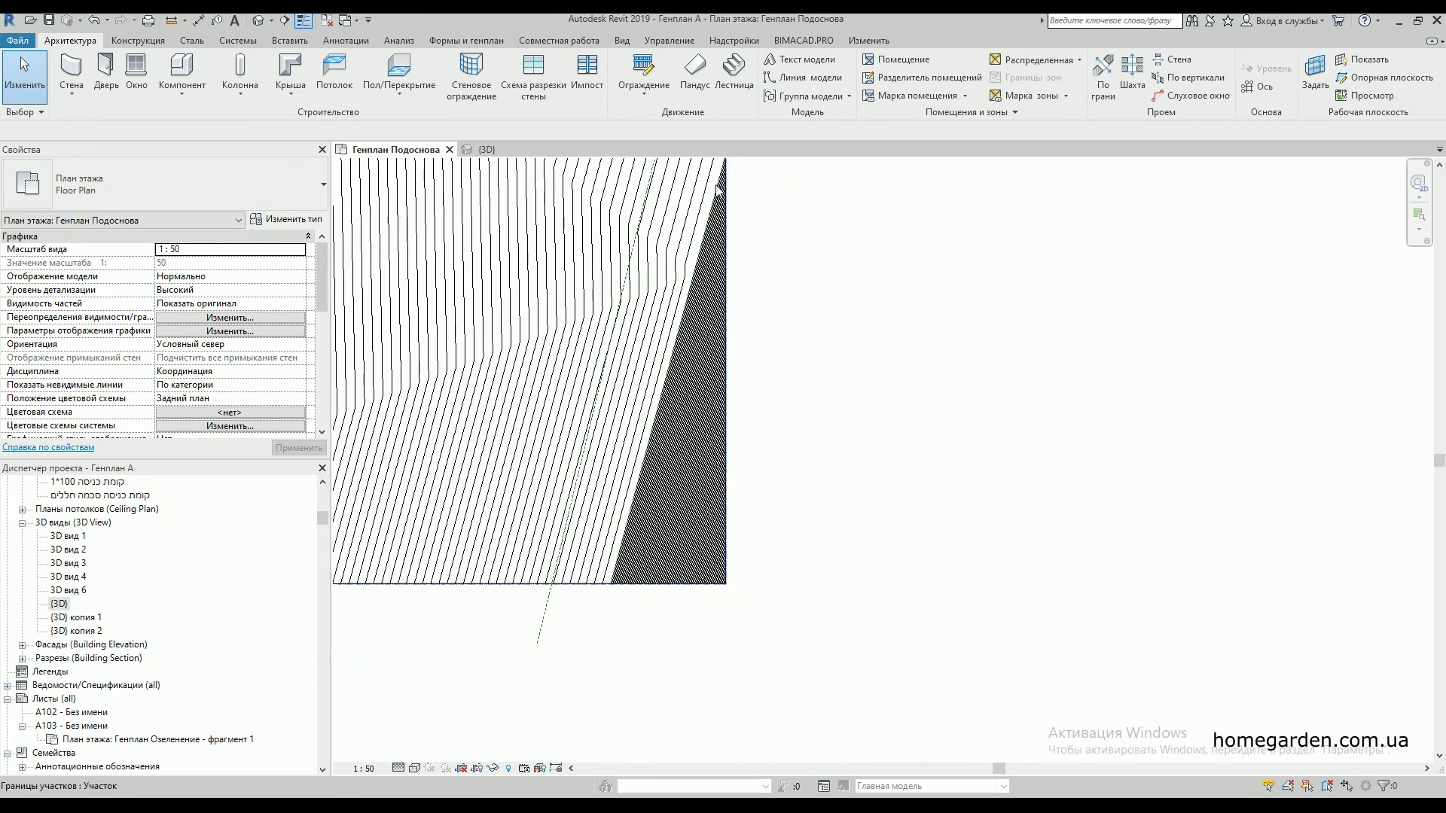
{"action": "middle_click_drag", "start_coordinate": [614, 411], "coordinate": [554, 521]}
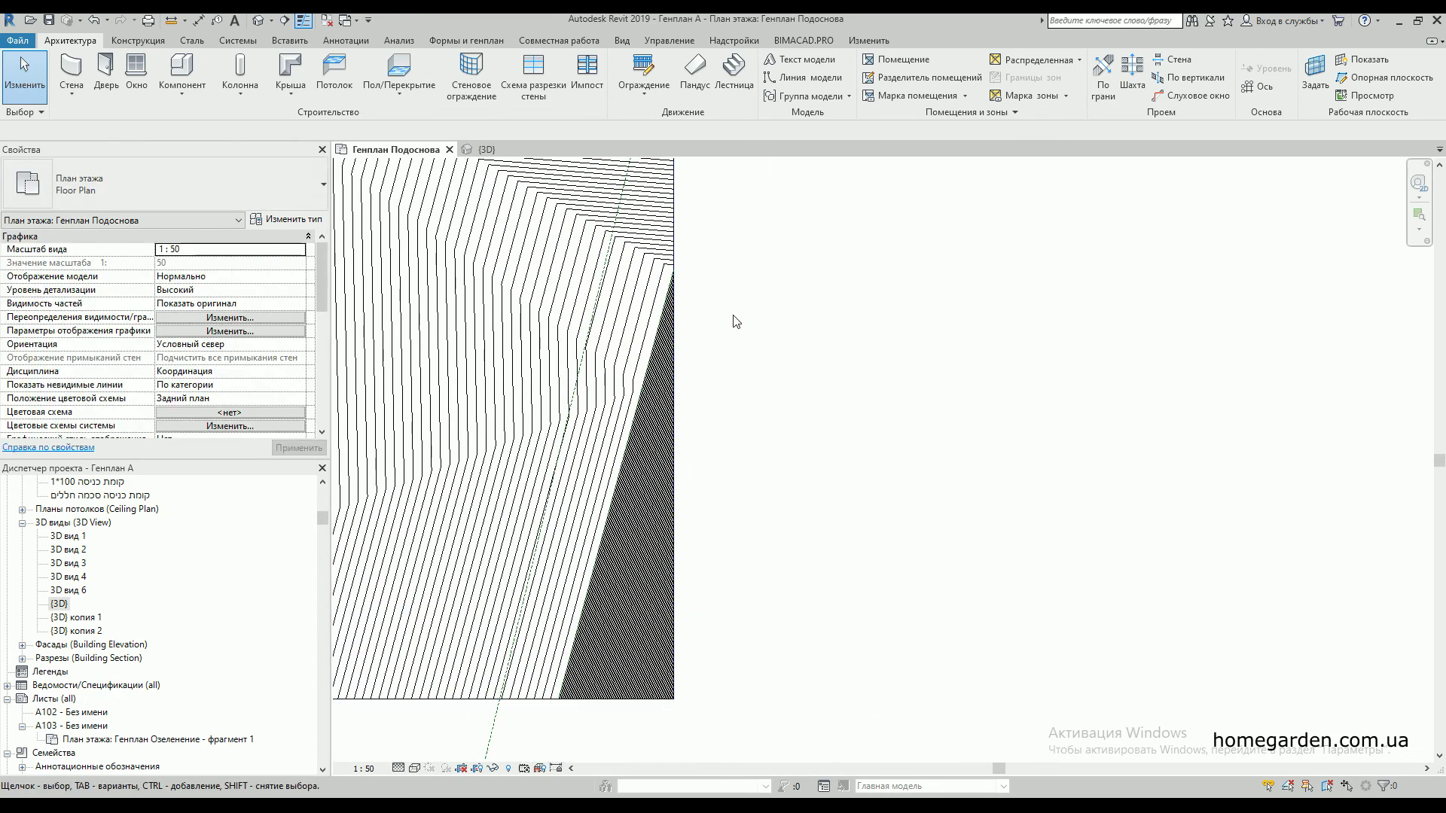
{"action": "middle_click_drag", "start_coordinate": [734, 320], "coordinate": [694, 399]}
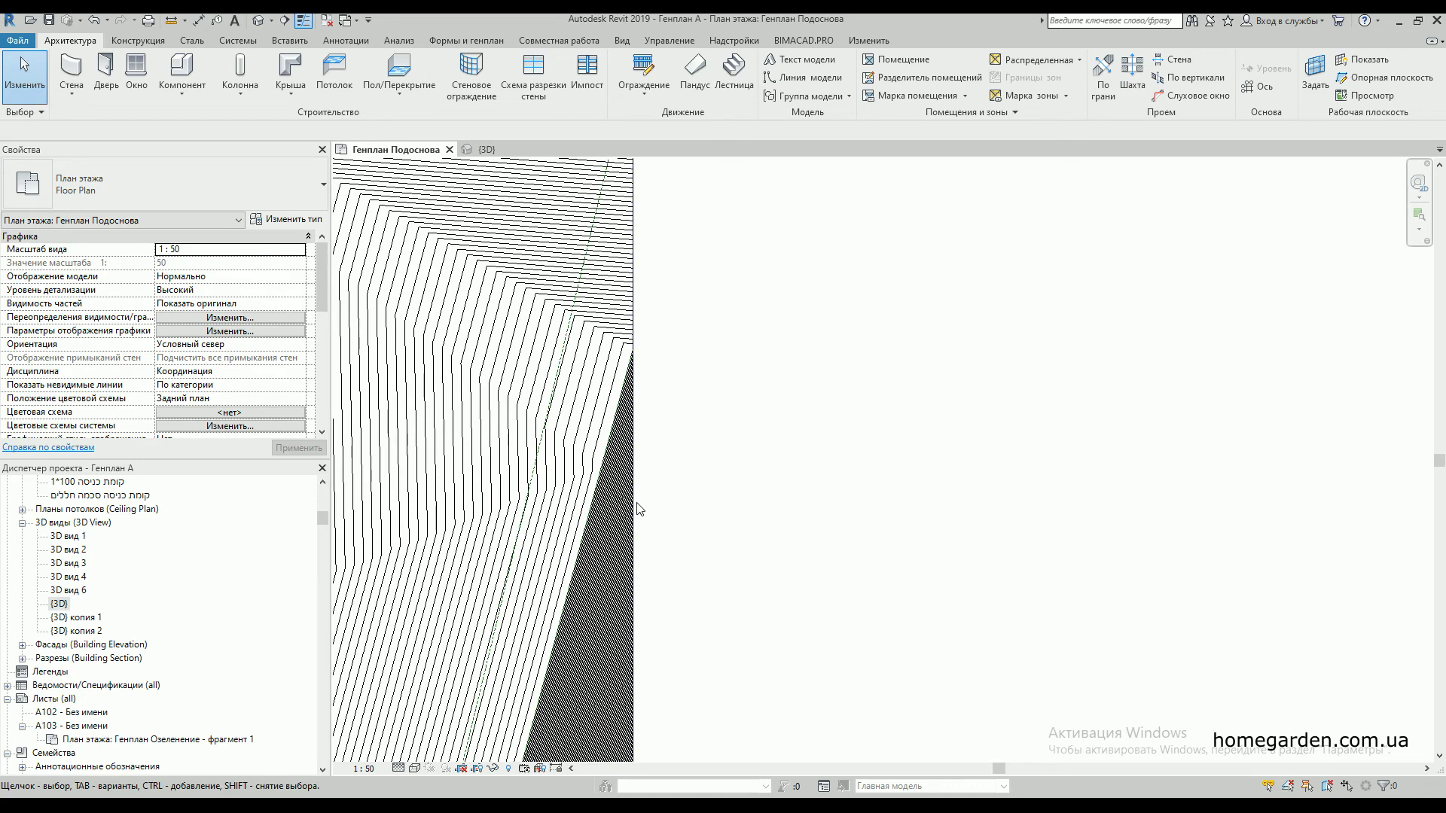
{"action": "left_click", "coordinate": [576, 555]}
{"action": "left_click", "coordinate": [739, 253]}
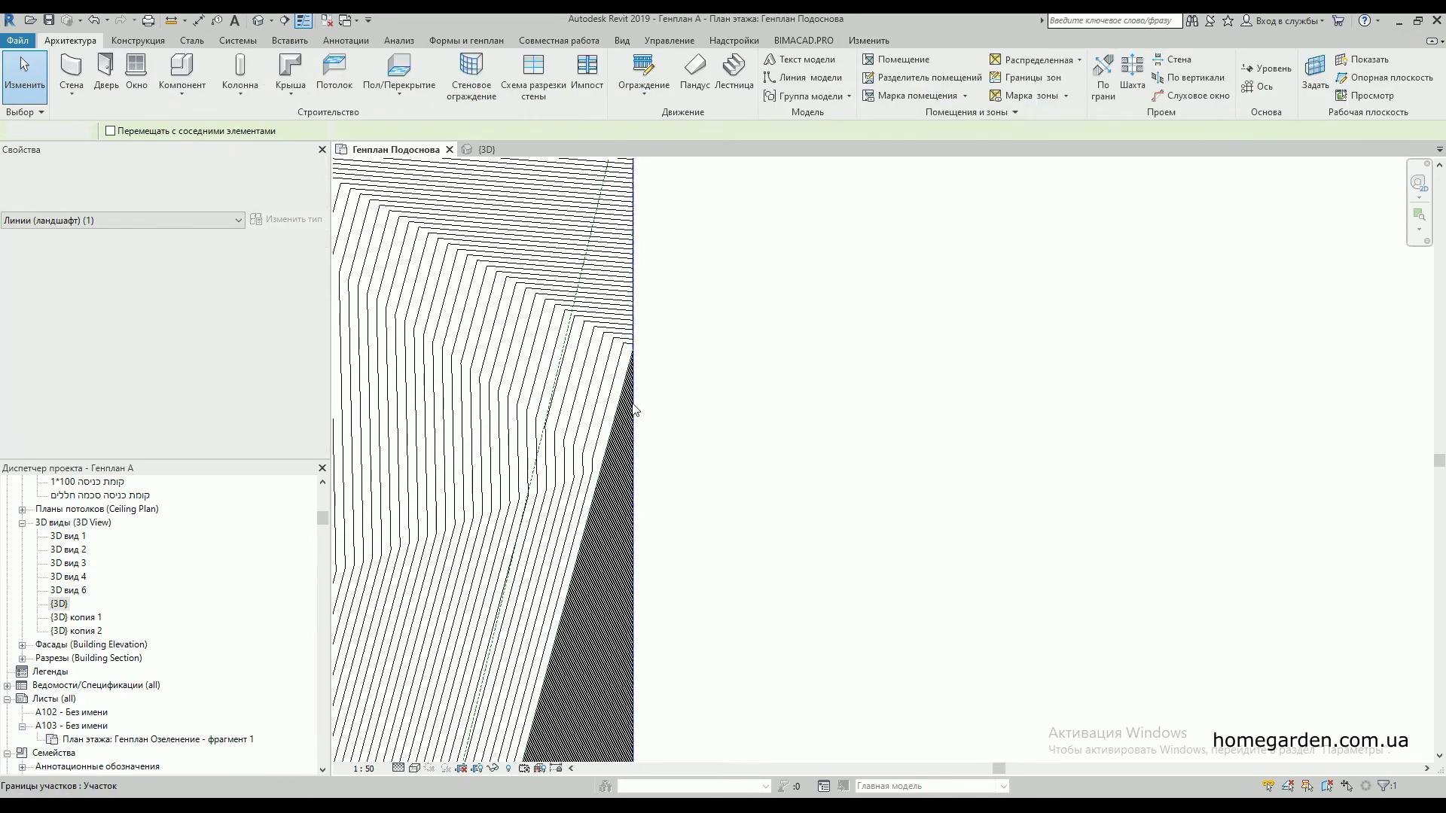
- Open the second site's surface for editing and check the elevations of the points at both ends of the corner line
{"action": "left_click", "coordinate": [590, 416]}
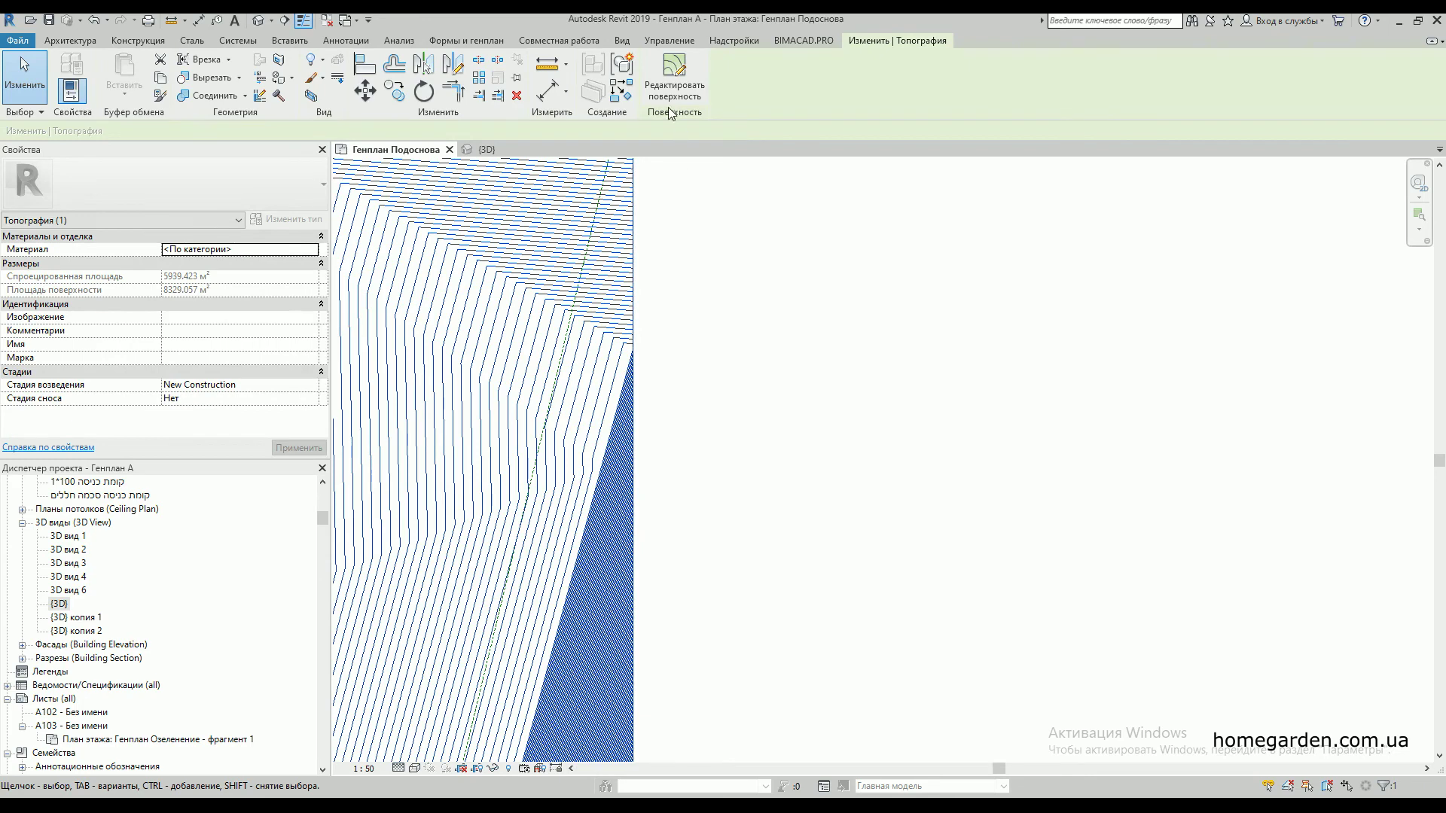
{"action": "left_click", "coordinate": [673, 69]}
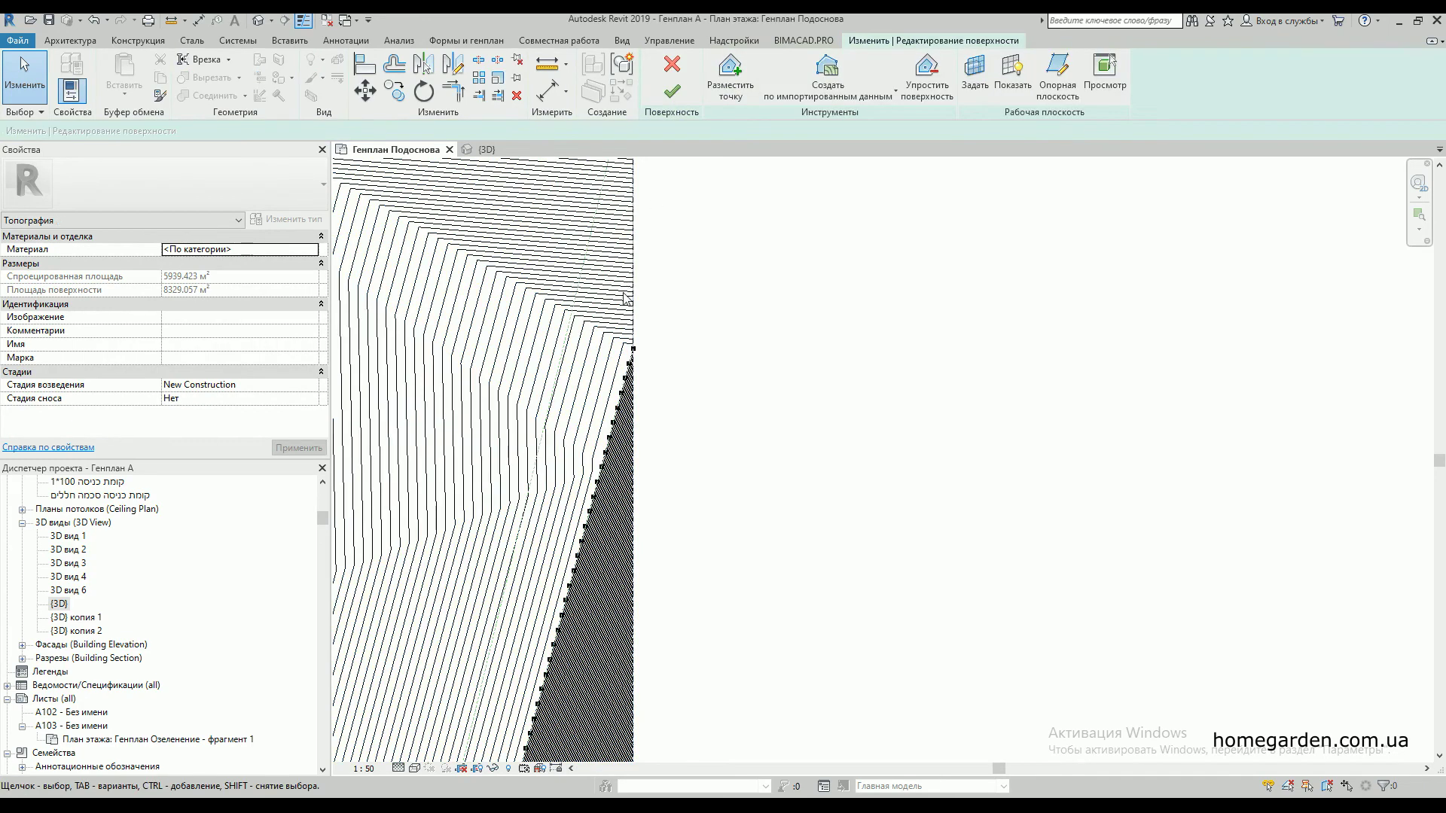
{"action": "left_click", "coordinate": [634, 350]}
{"action": "scroll", "coordinate": [700, 278], "scroll_direction": "down", "scroll_amount": 2}
{"action": "scroll", "coordinate": [596, 576], "scroll_direction": "up", "scroll_amount": 2}
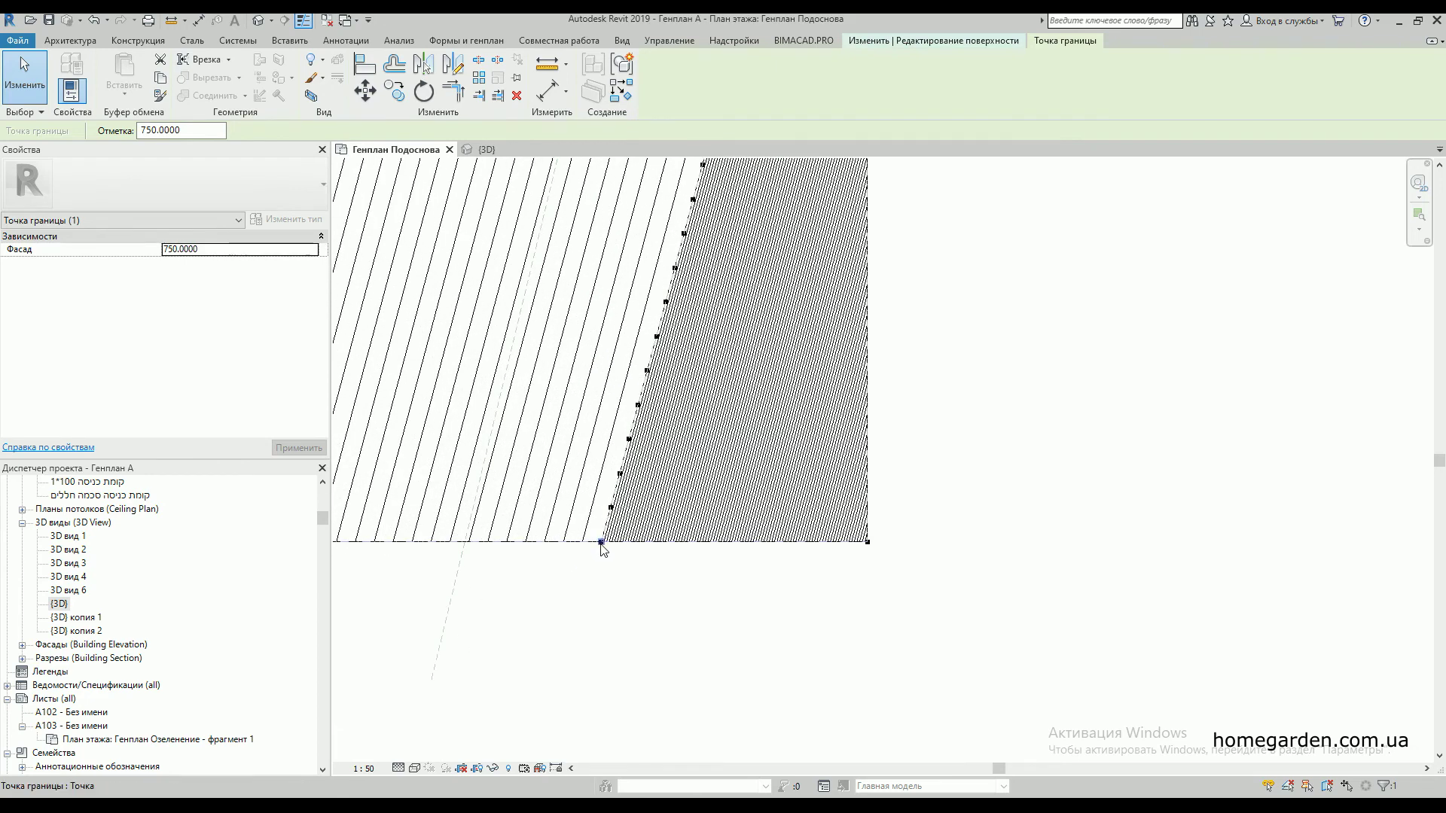
{"action": "scroll", "coordinate": [585, 588], "scroll_direction": "down", "scroll_amount": 4}
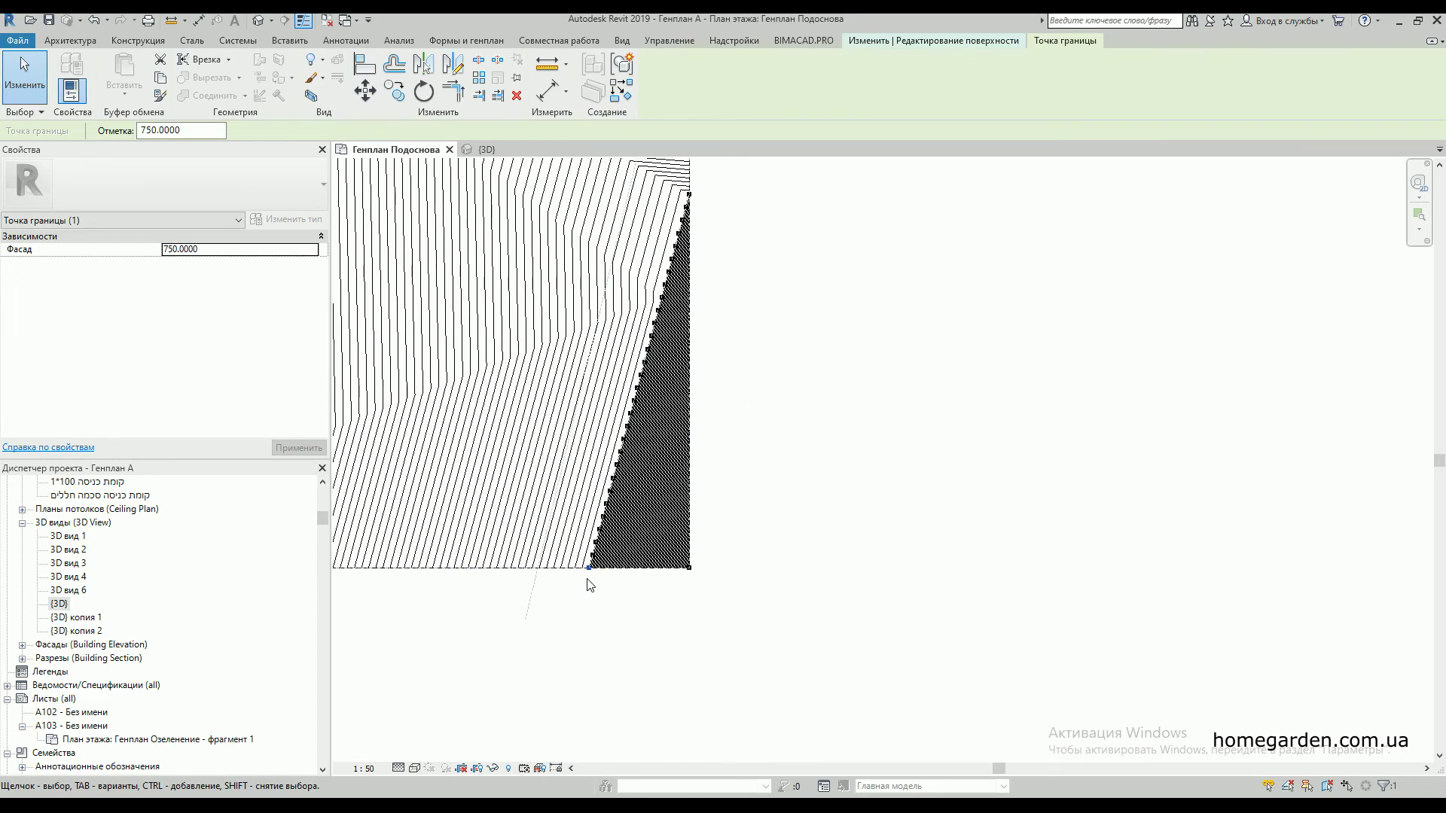
{"action": "scroll", "coordinate": [590, 584], "scroll_direction": "up", "scroll_amount": 1}
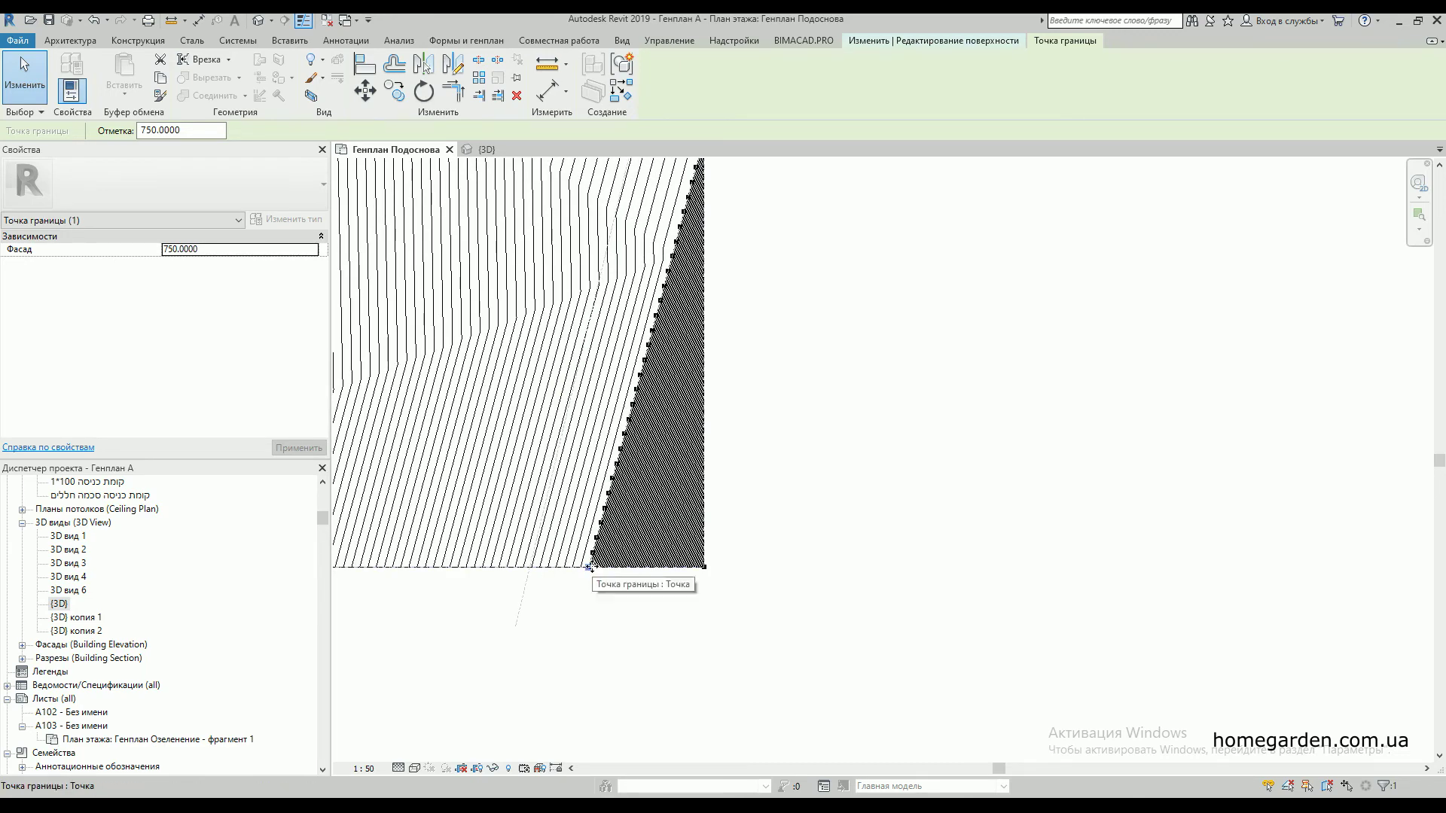
{"action": "scroll", "coordinate": [591, 572], "scroll_direction": "up", "scroll_amount": 5}
{"action": "left_click", "coordinate": [366, 91]}
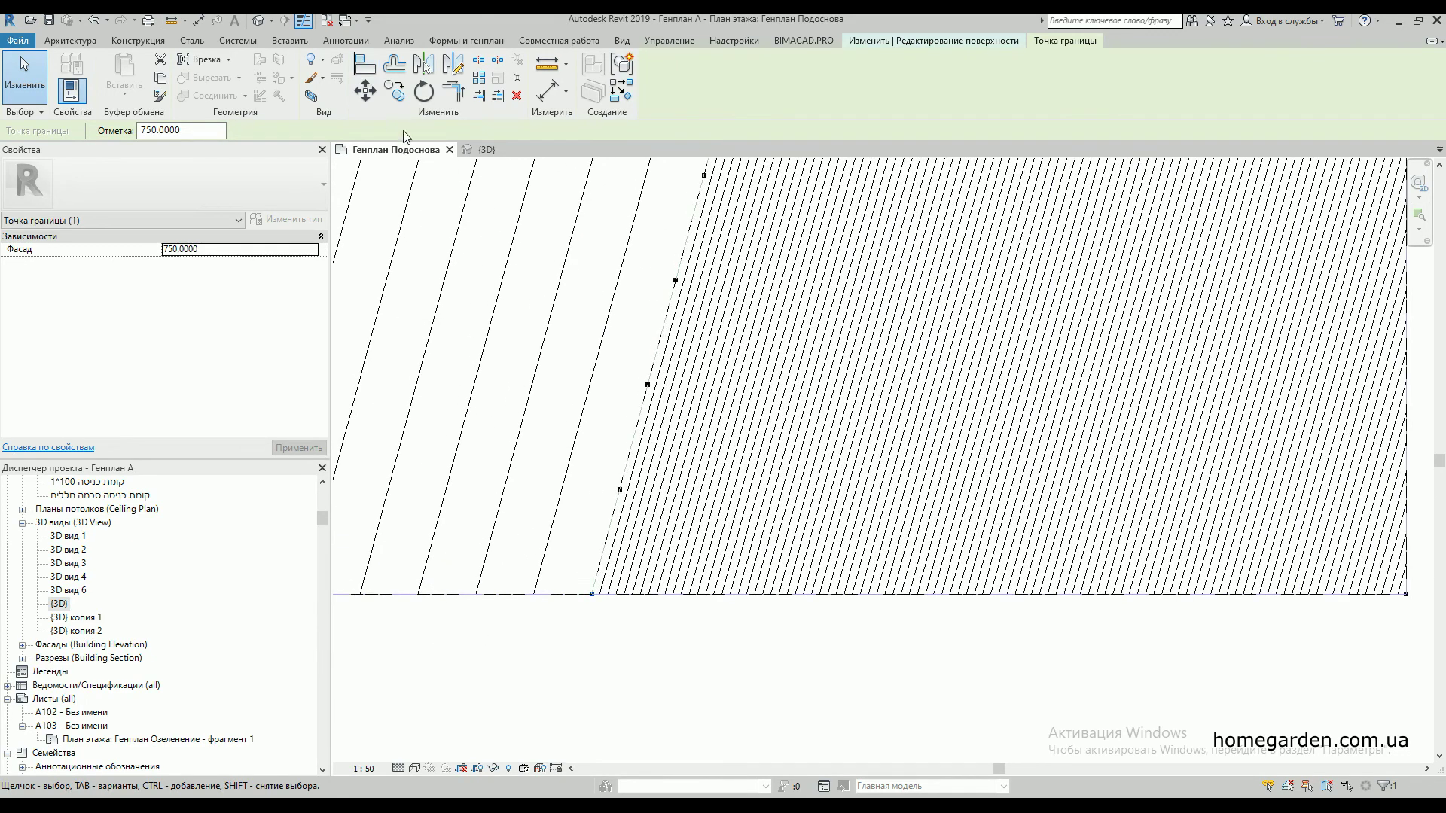
- Undo the array of points along the corner line, back to the single point on the lower boundary
{"action": "left_click", "coordinate": [92, 20]}
{"action": "left_click", "coordinate": [94, 21]}
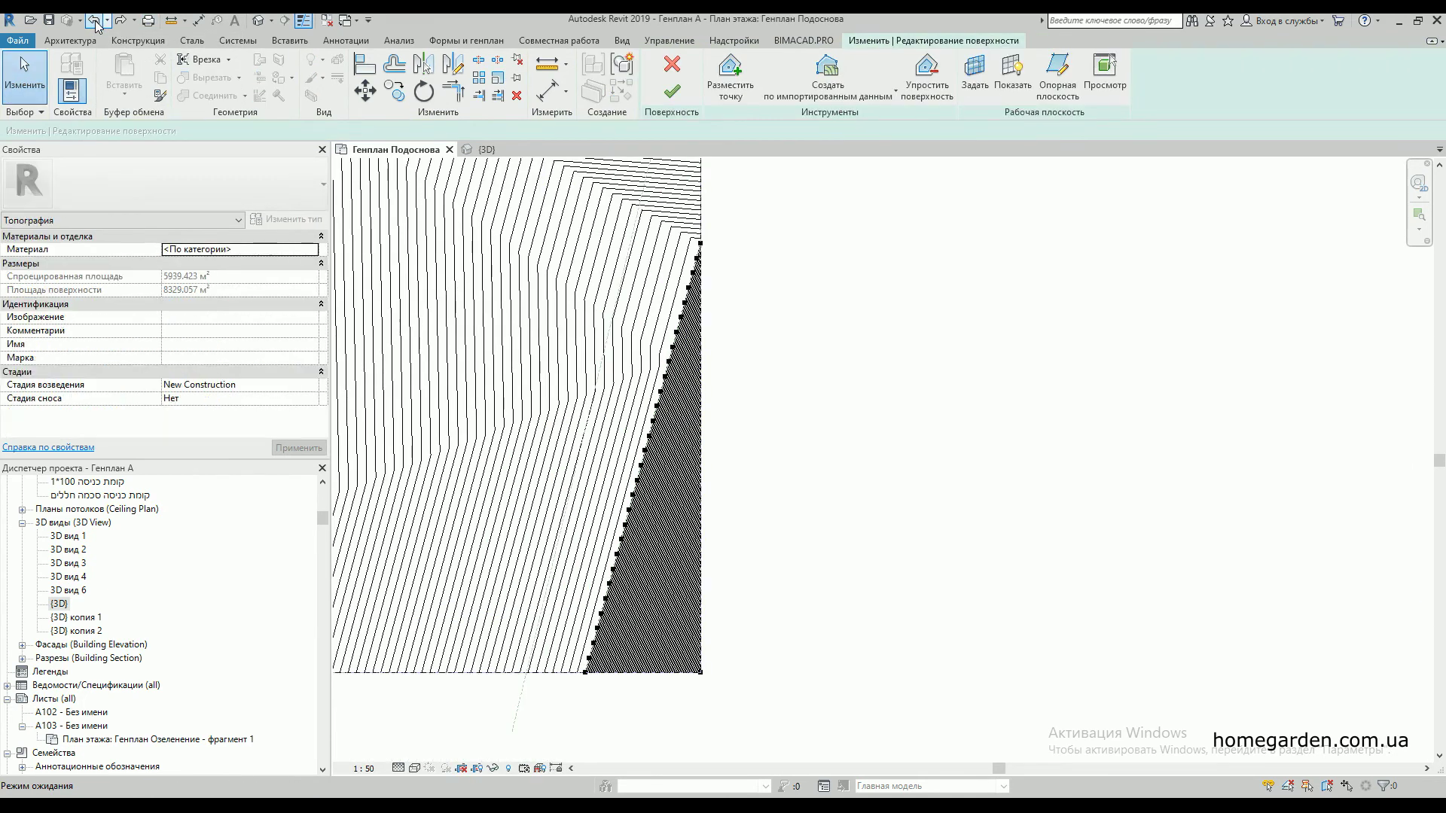
{"action": "left_click", "coordinate": [94, 24]}
{"action": "left_click", "coordinate": [95, 21]}
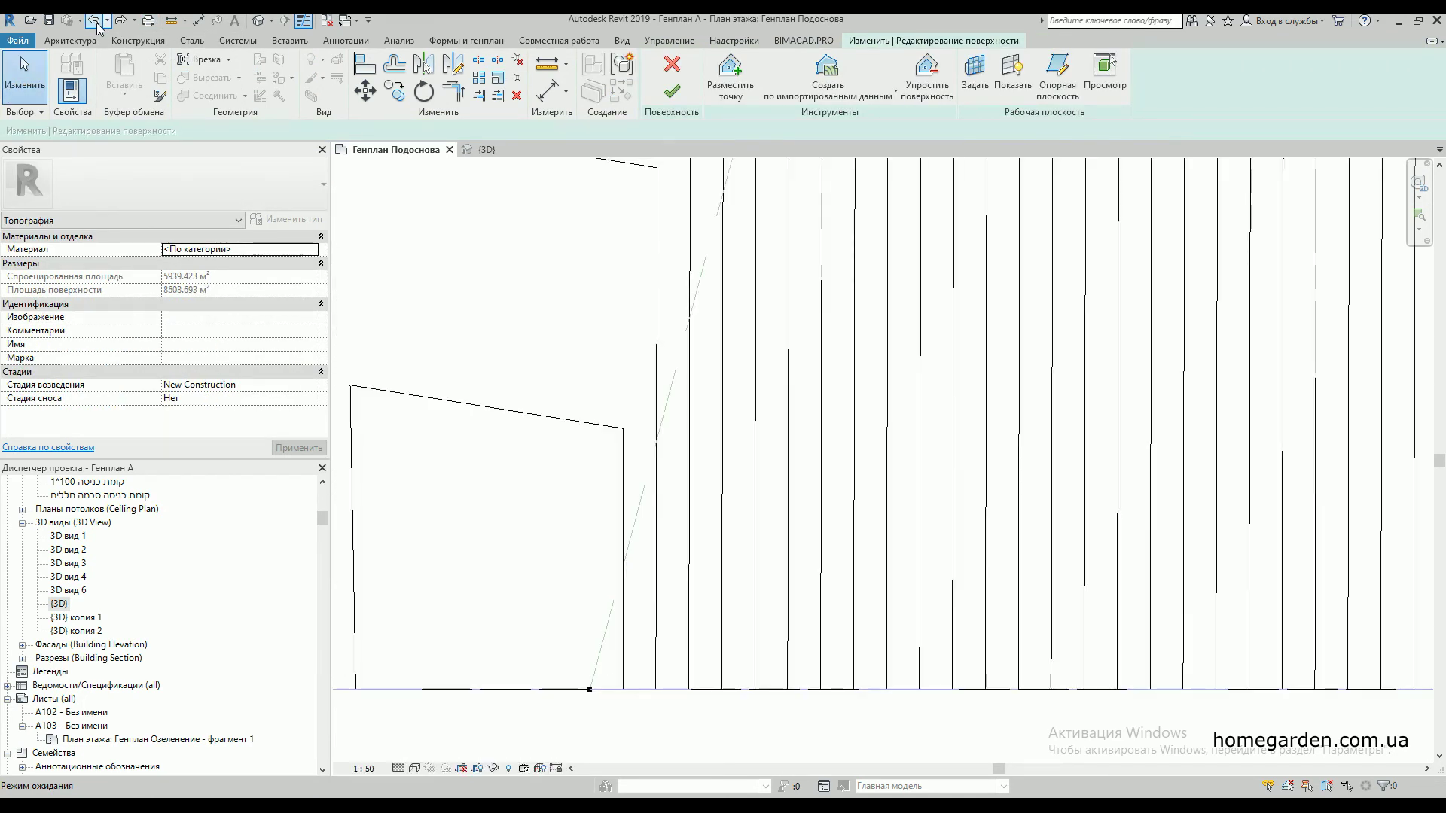
- Set the elevation of the boundary point at the corner line's lower end to 800
{"action": "left_click", "coordinate": [591, 689]}
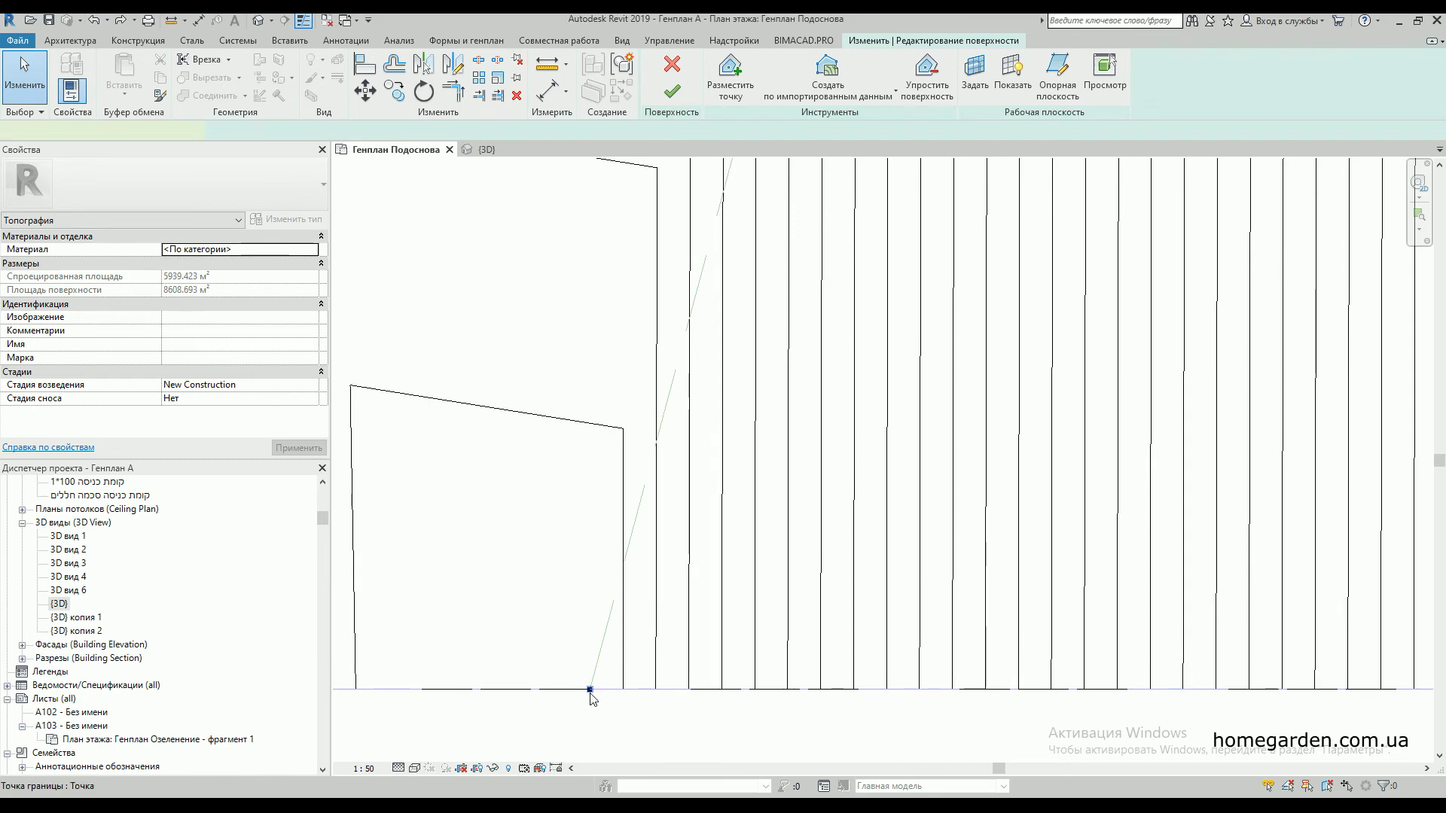
{"action": "left_click_drag", "start_coordinate": [197, 131], "coordinate": [126, 137]}
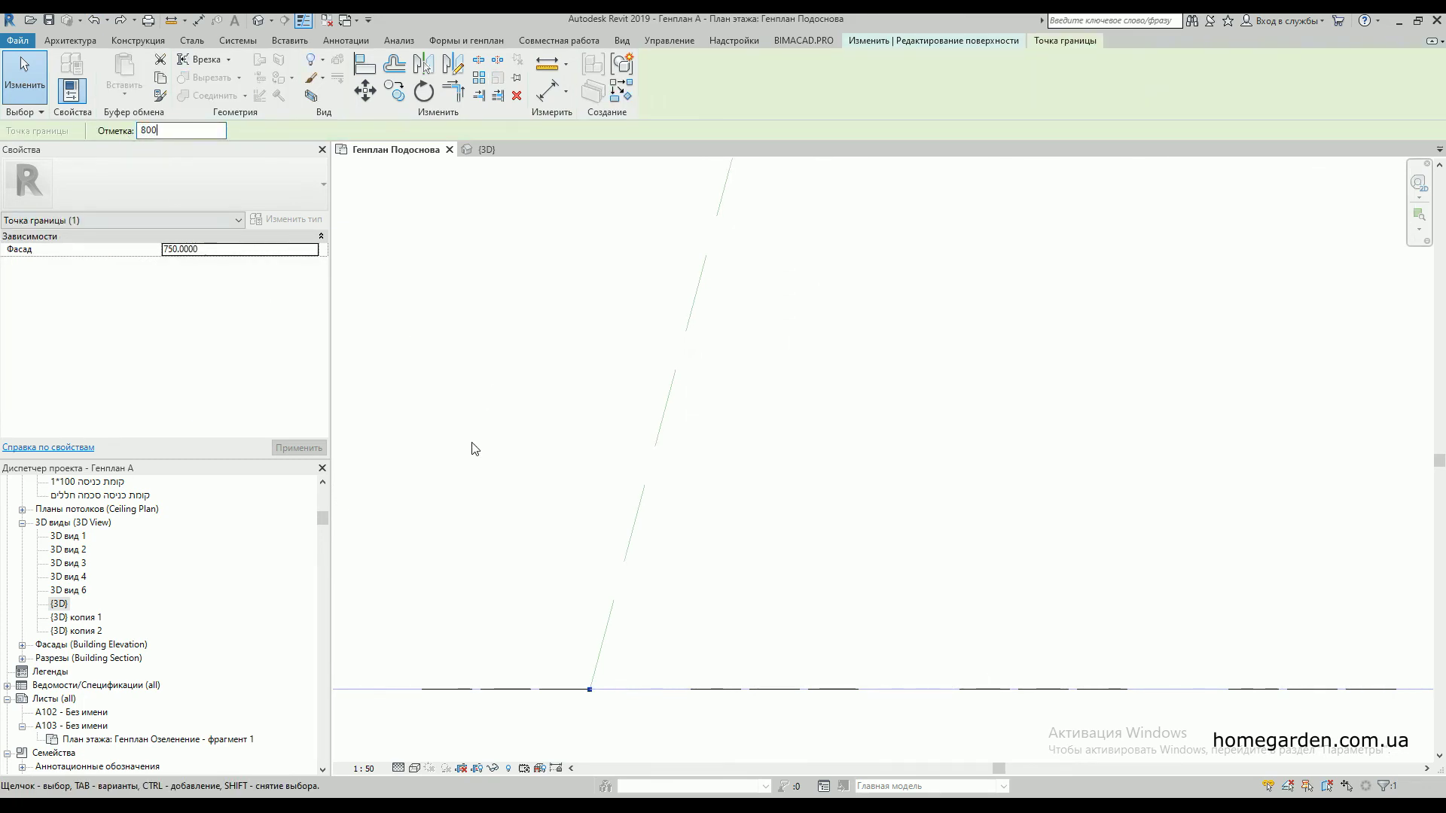
{"action": "scroll", "coordinate": [520, 595], "scroll_direction": "down", "scroll_amount": 3}
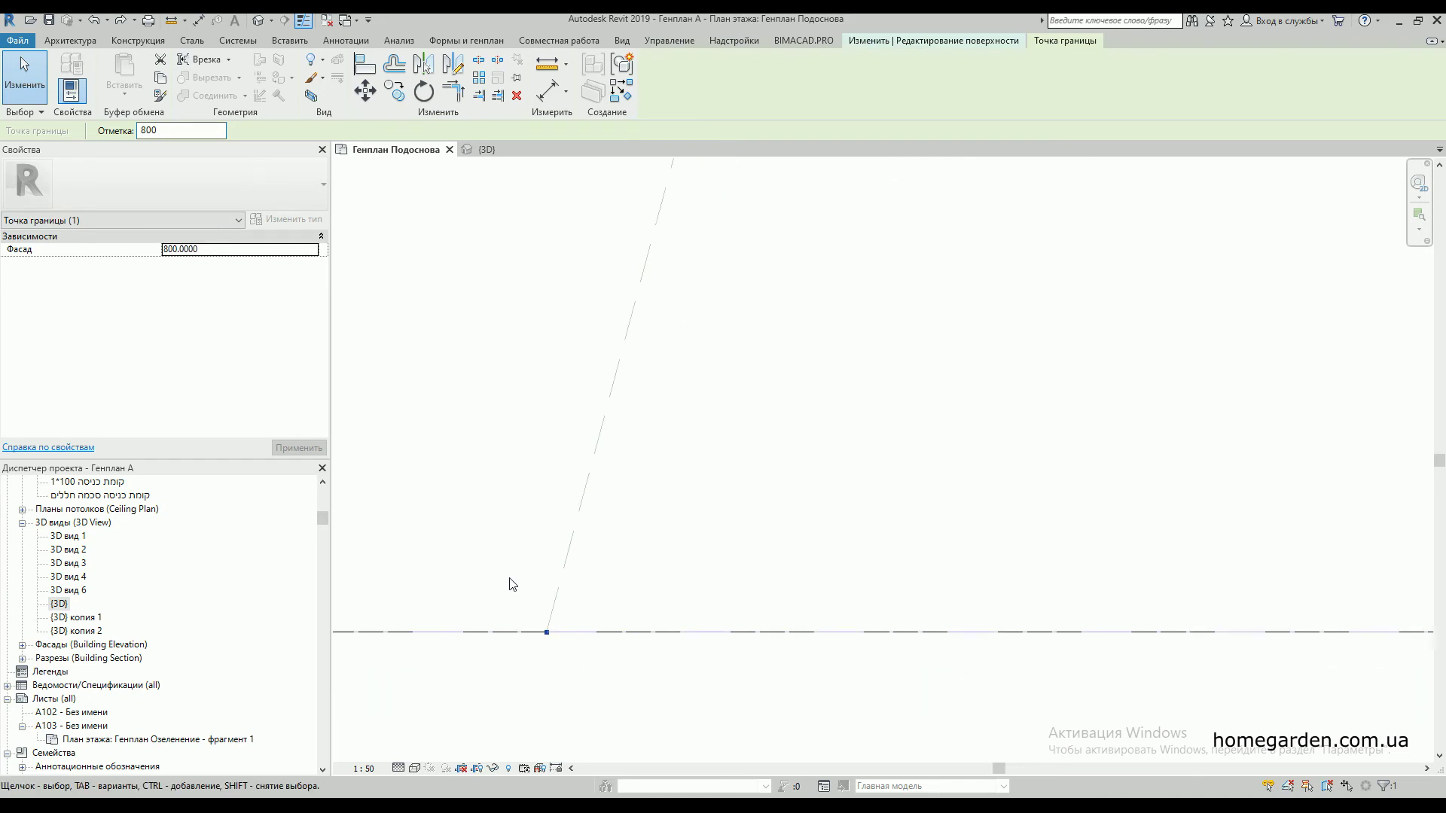
{"action": "key", "text": "Escape"}
{"action": "left_click", "coordinate": [530, 606]}
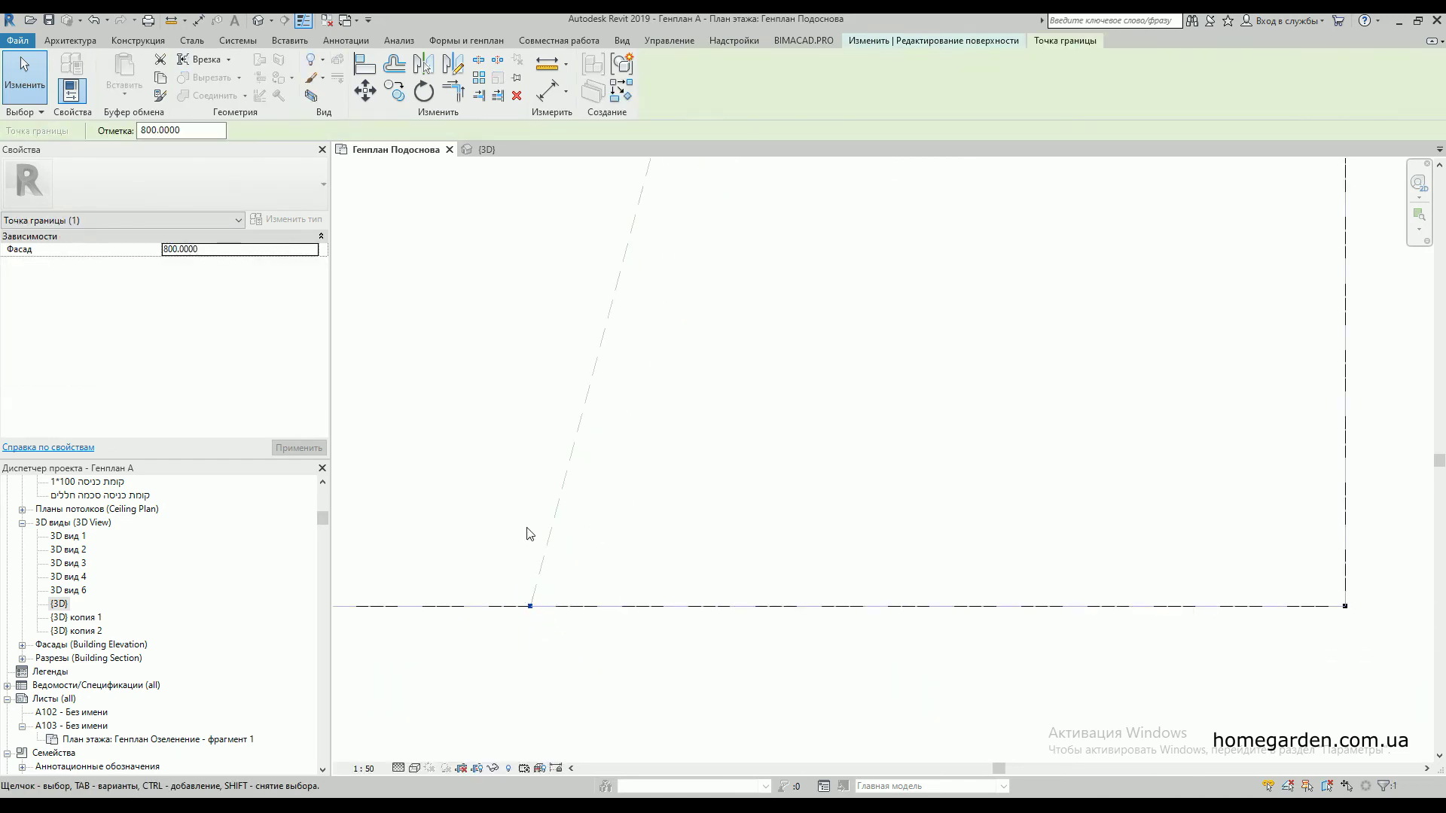
- Array the 800 elevation point linearly along the corner line to the right boundary, with 2 items over the total length
{"action": "left_click", "coordinate": [480, 79]}
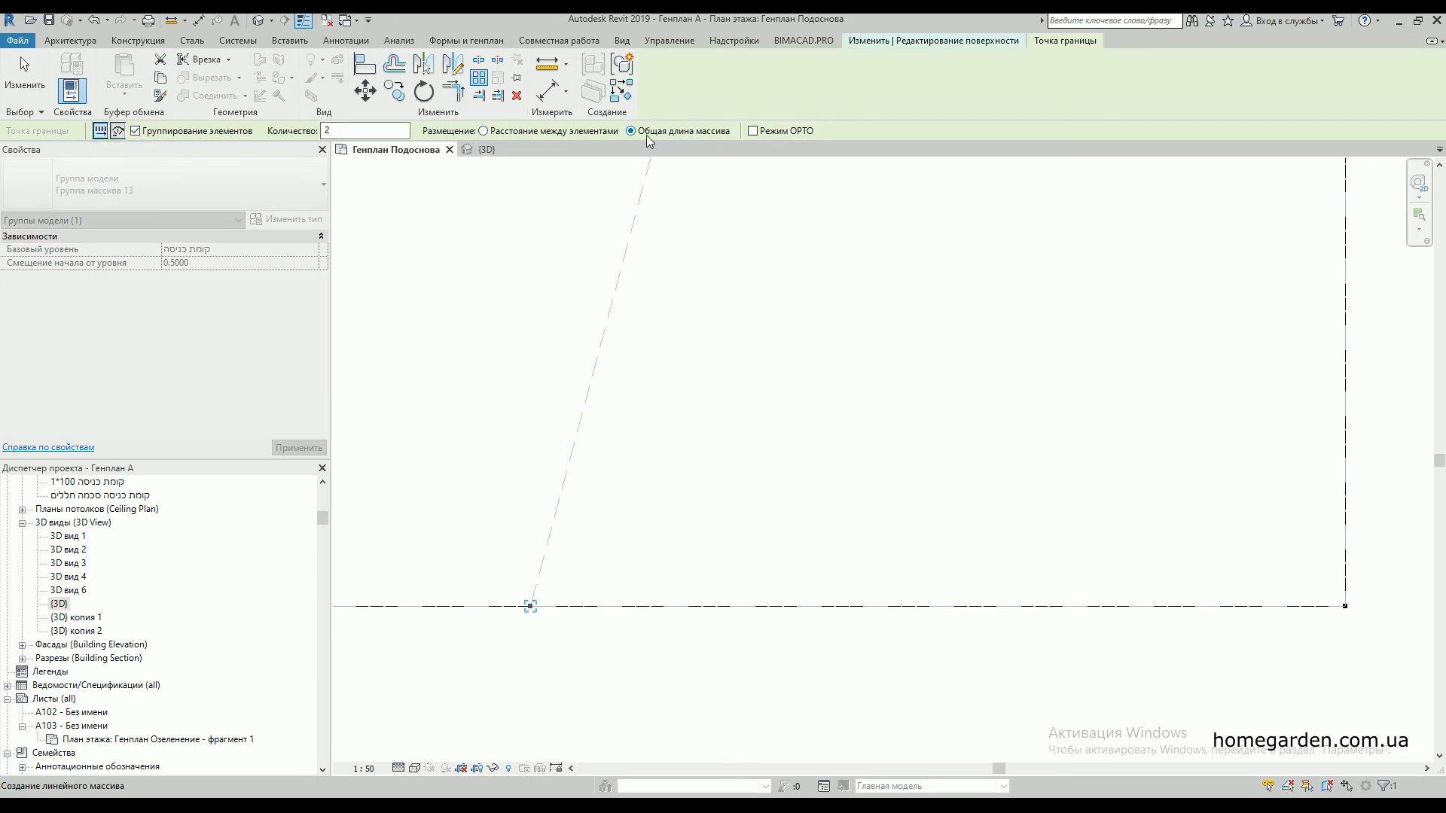
{"action": "left_click", "coordinate": [531, 607]}
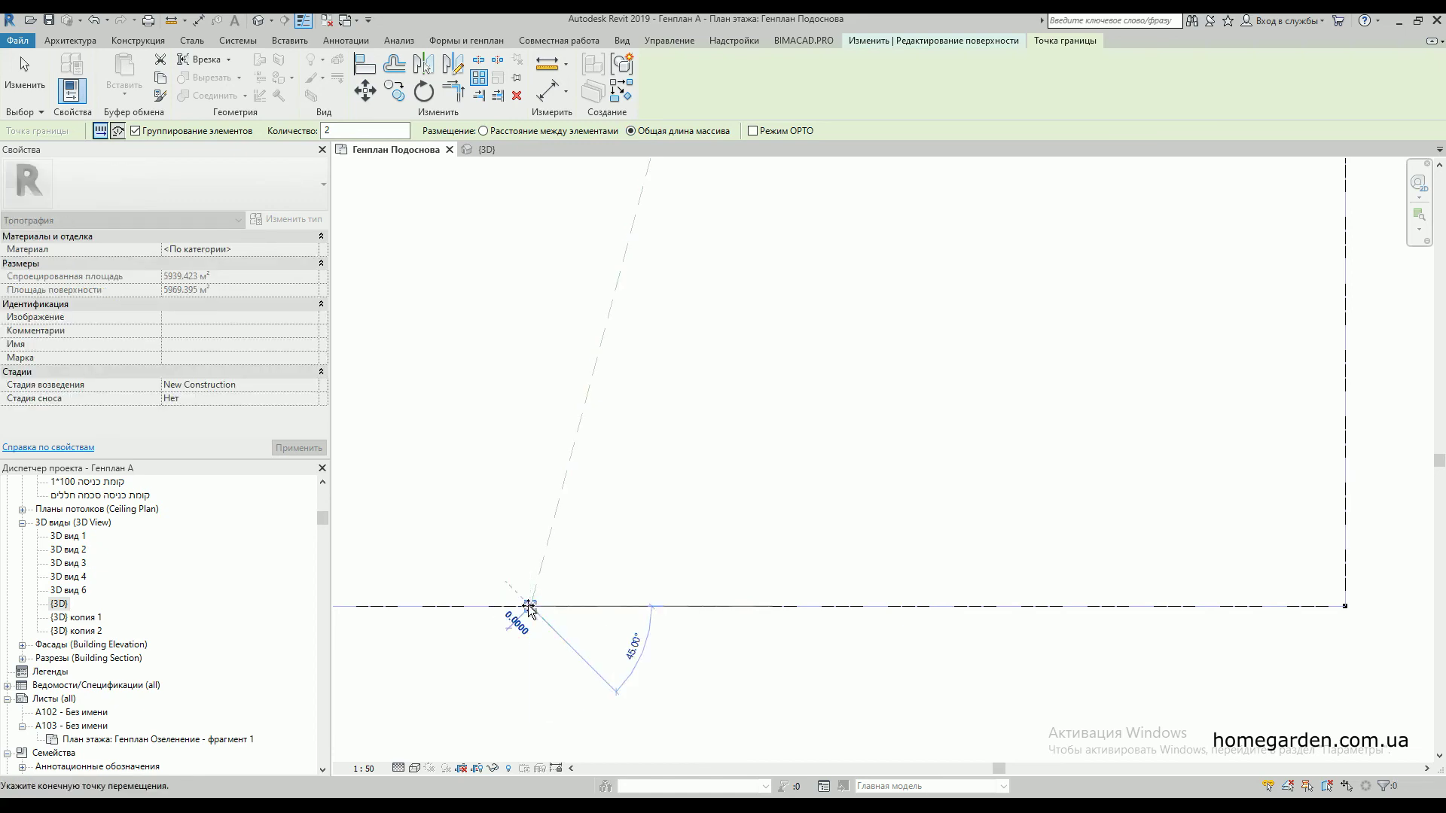
{"action": "scroll", "coordinate": [527, 633], "scroll_direction": "down", "scroll_amount": 5}
{"action": "scroll", "coordinate": [512, 667], "scroll_direction": "down", "scroll_amount": 2}
{"action": "scroll", "coordinate": [565, 414], "scroll_direction": "up", "scroll_amount": 5}
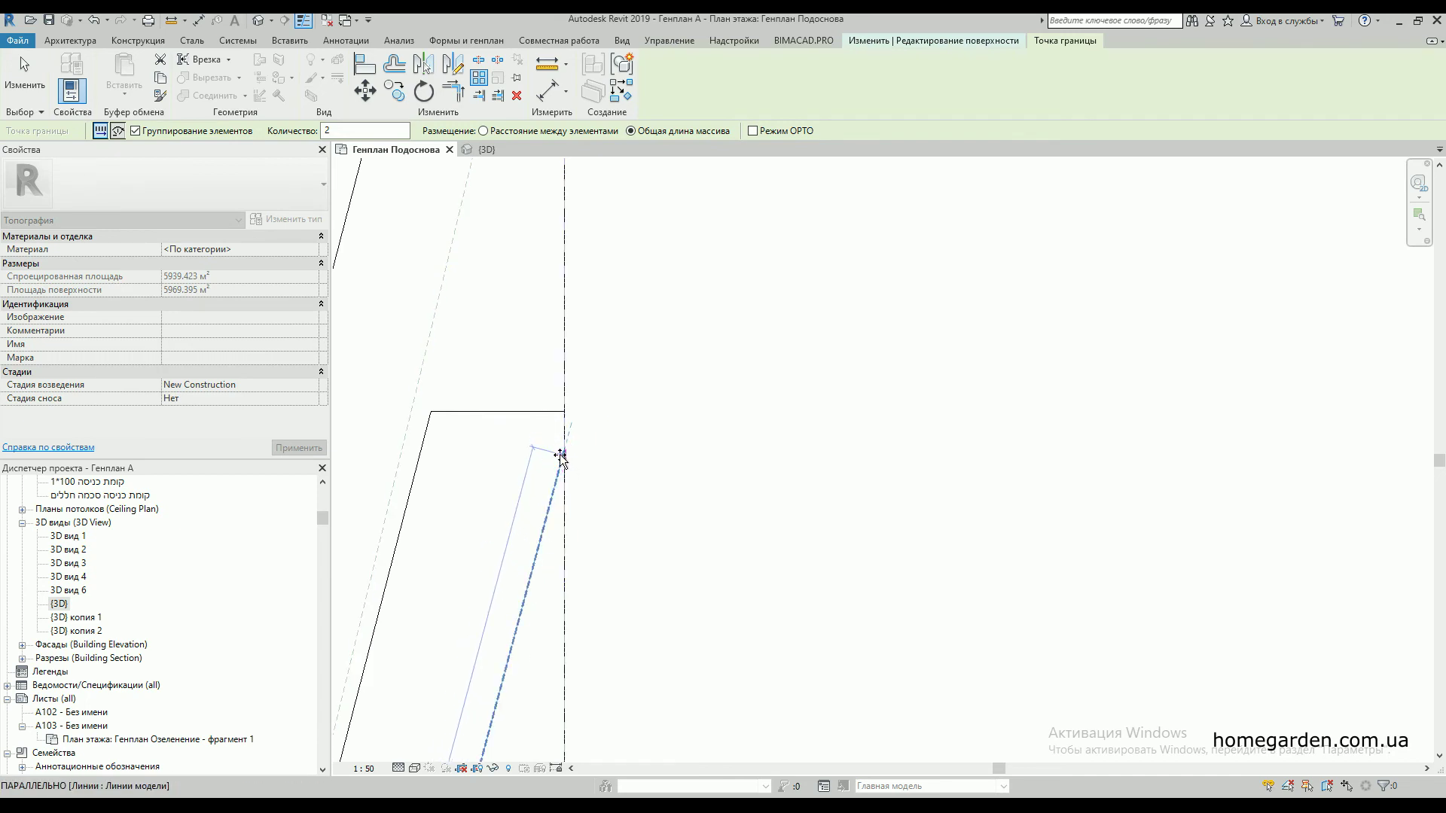
{"action": "left_click", "coordinate": [565, 451]}
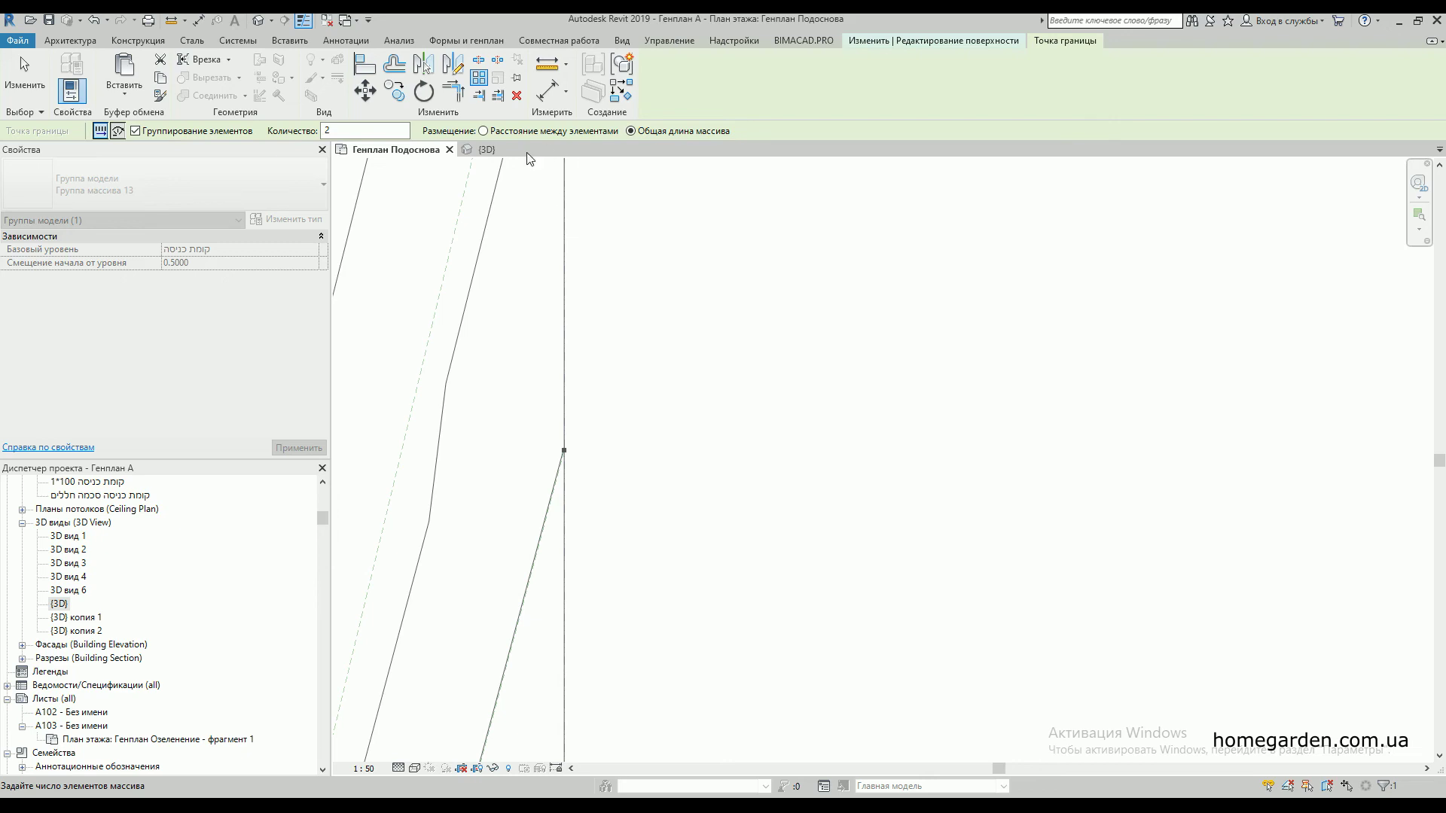
- Inspect the reshaped corner in 3D, return to the plan and finish editing the surface
{"action": "left_click", "coordinate": [503, 150]}
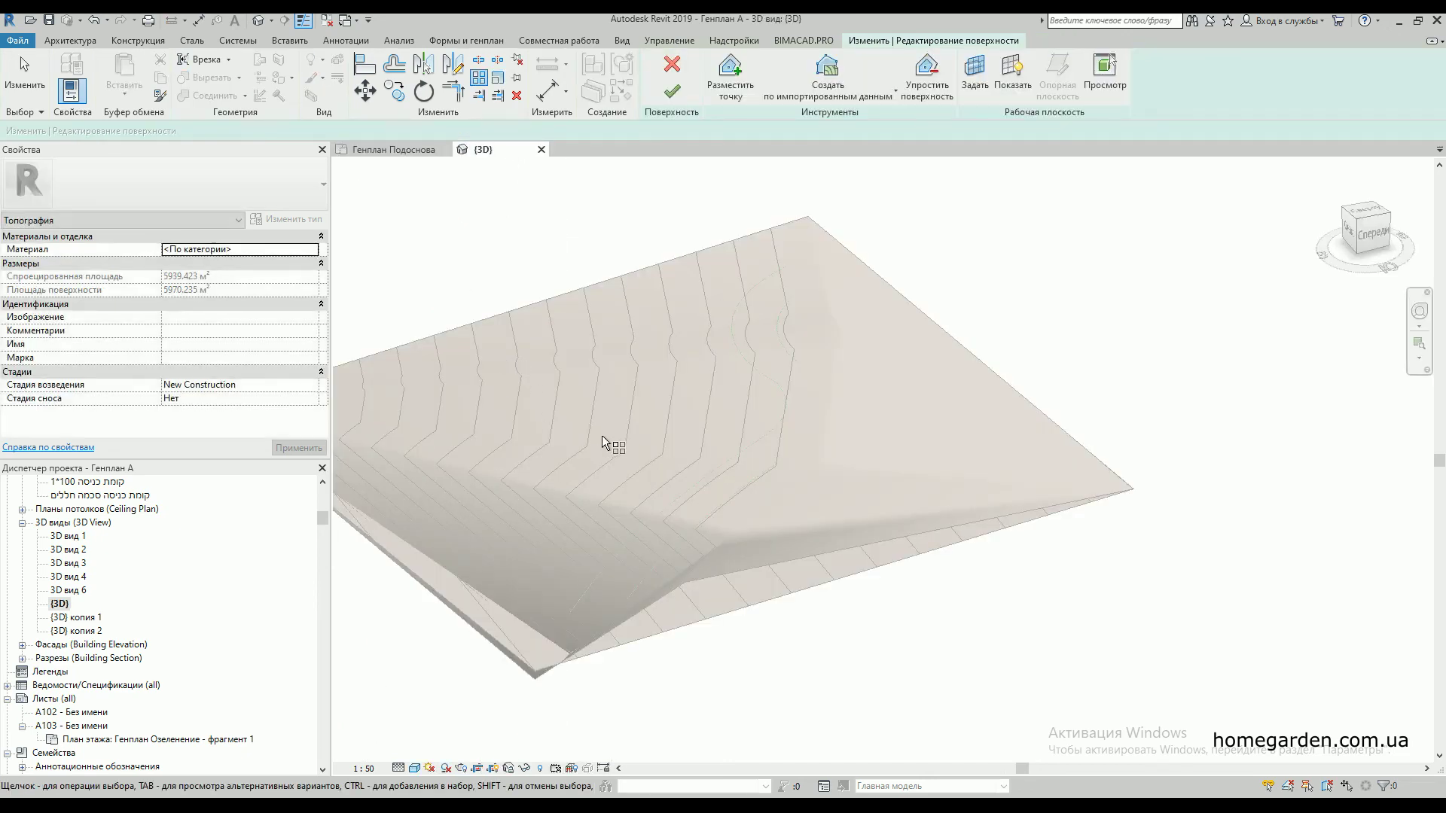
{"action": "middle_click_drag", "start_coordinate": [784, 526], "coordinate": [570, 331], "text": "shift"}
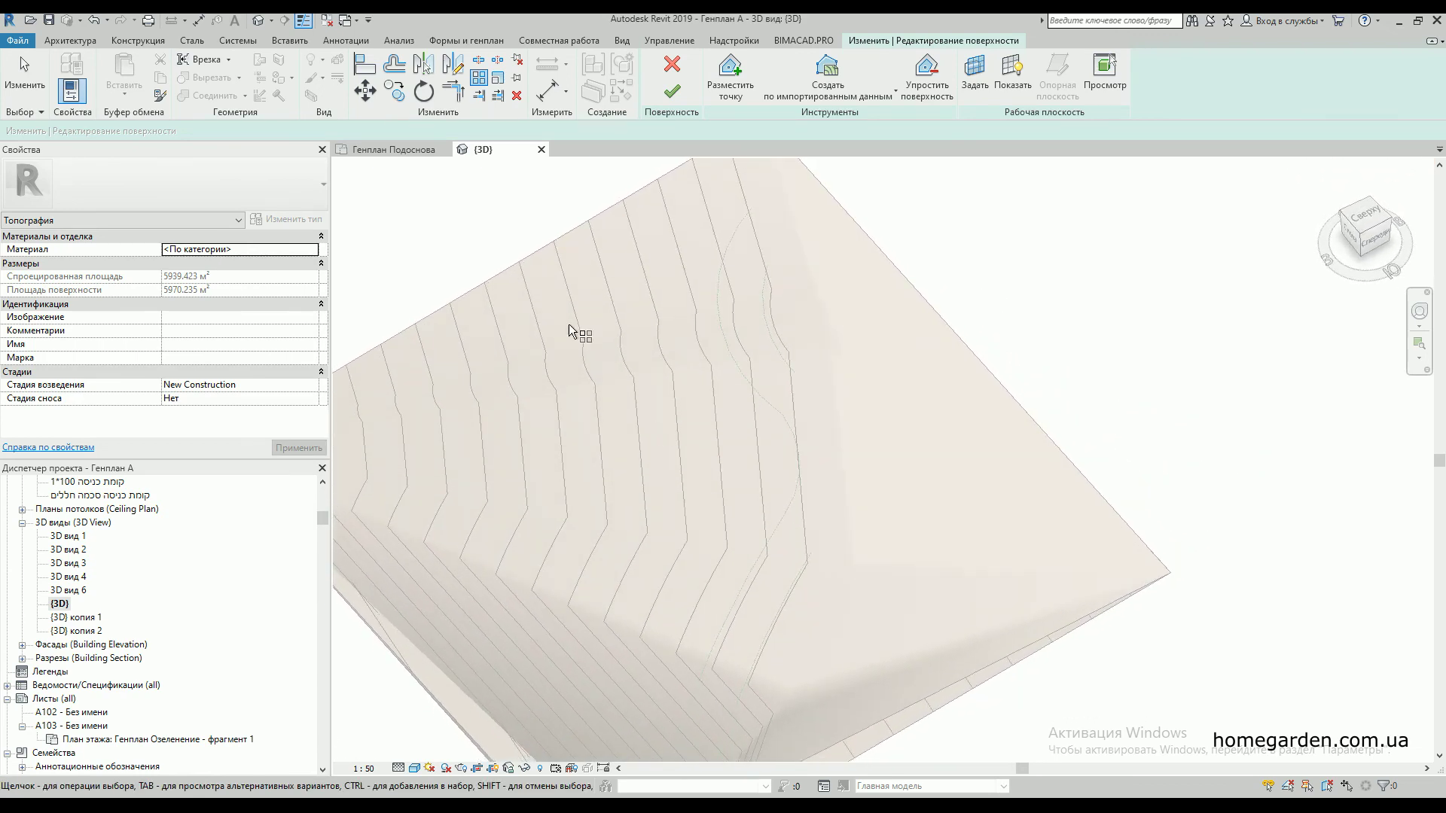
{"action": "left_click", "coordinate": [404, 150]}
{"action": "scroll", "coordinate": [610, 418], "scroll_direction": "down", "scroll_amount": 3}
{"action": "scroll", "coordinate": [611, 421], "scroll_direction": "down", "scroll_amount": 1}
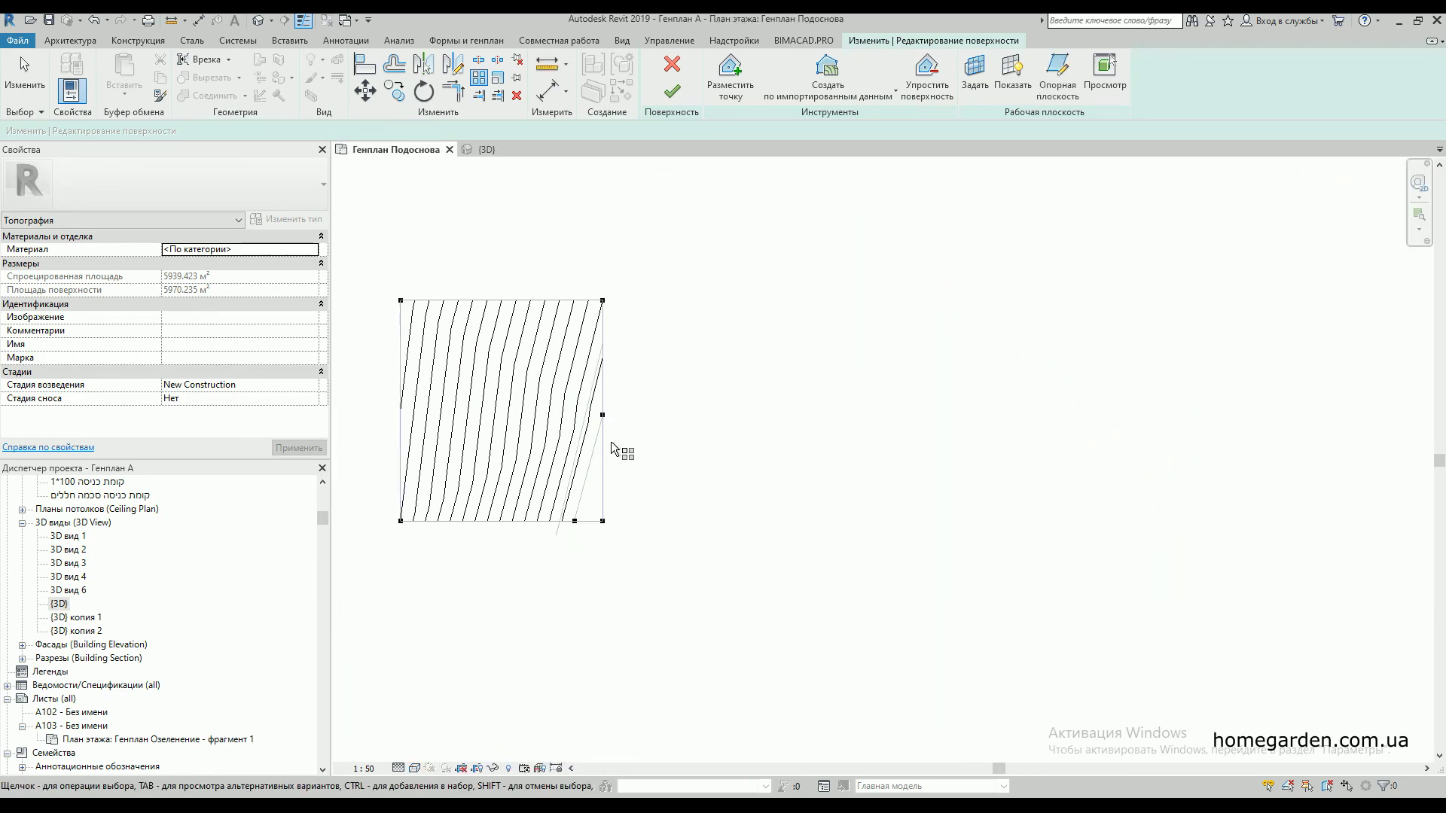
{"action": "left_click", "coordinate": [671, 91]}
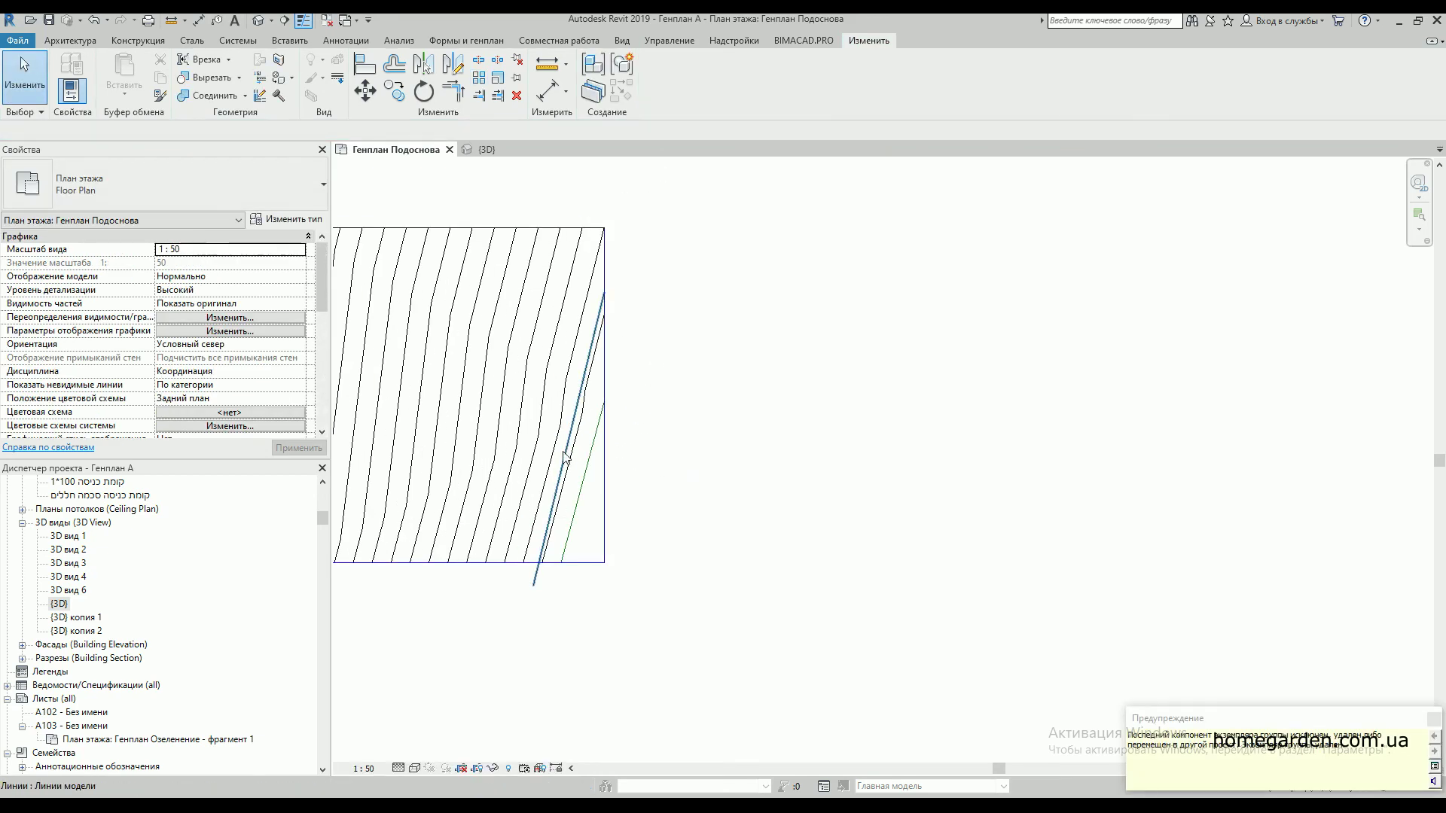
{"action": "left_click", "coordinate": [550, 452]}
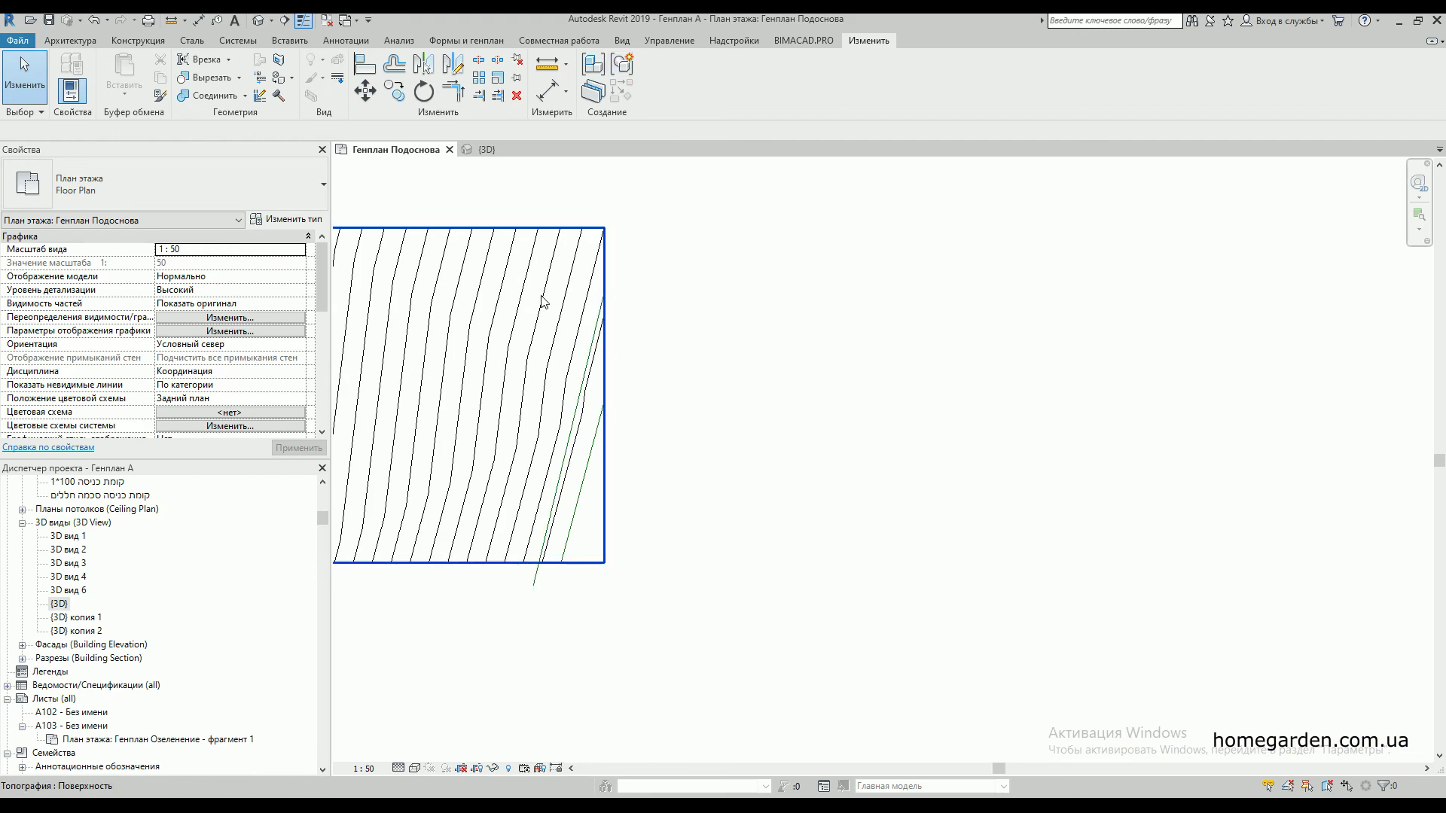
- Reopen the surface for editing and check the elevations of the boundary points around the lower-right corner
{"action": "double_click", "coordinate": [605, 377]}
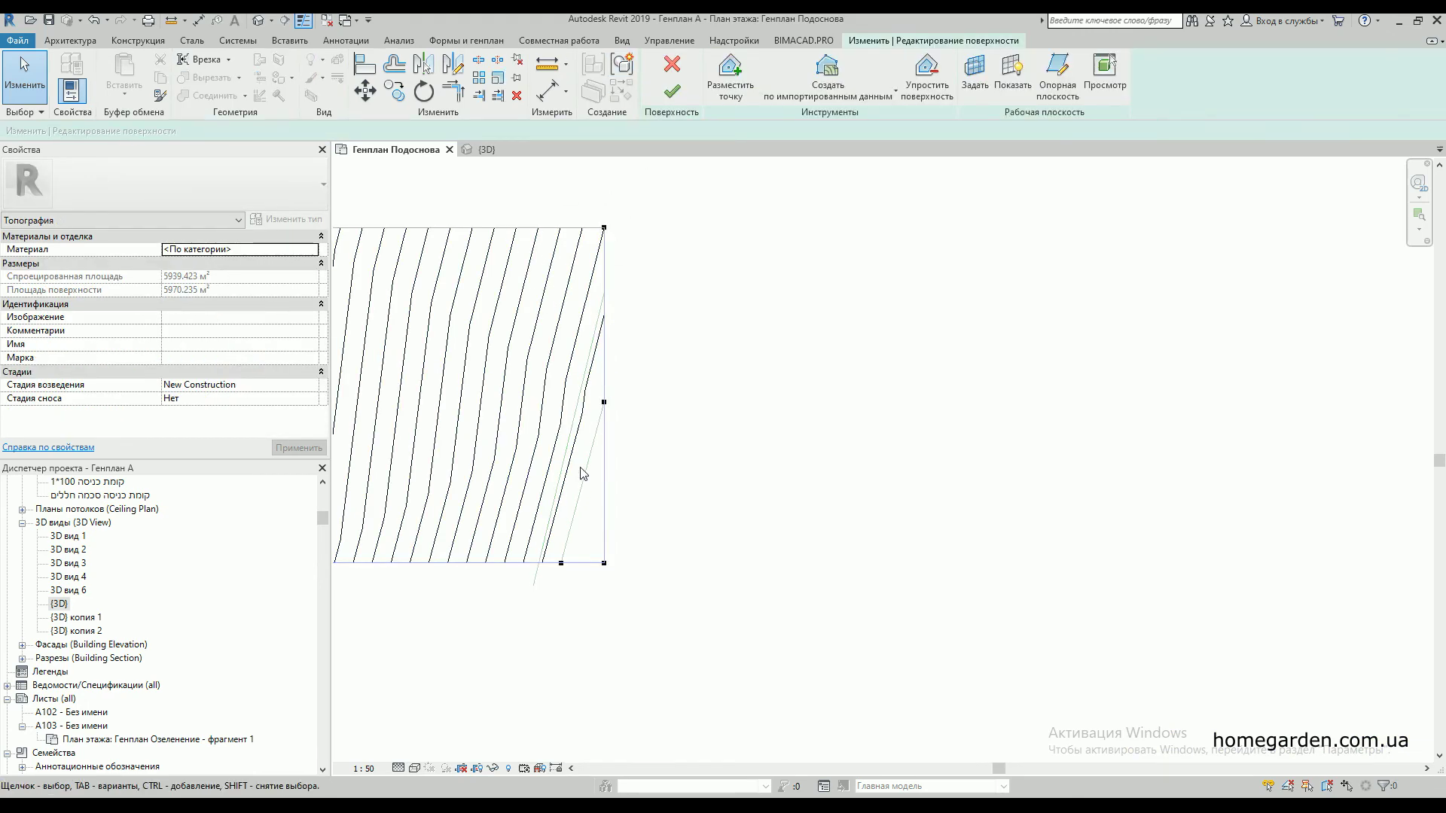
{"action": "scroll", "coordinate": [581, 473], "scroll_direction": "up", "scroll_amount": 2}
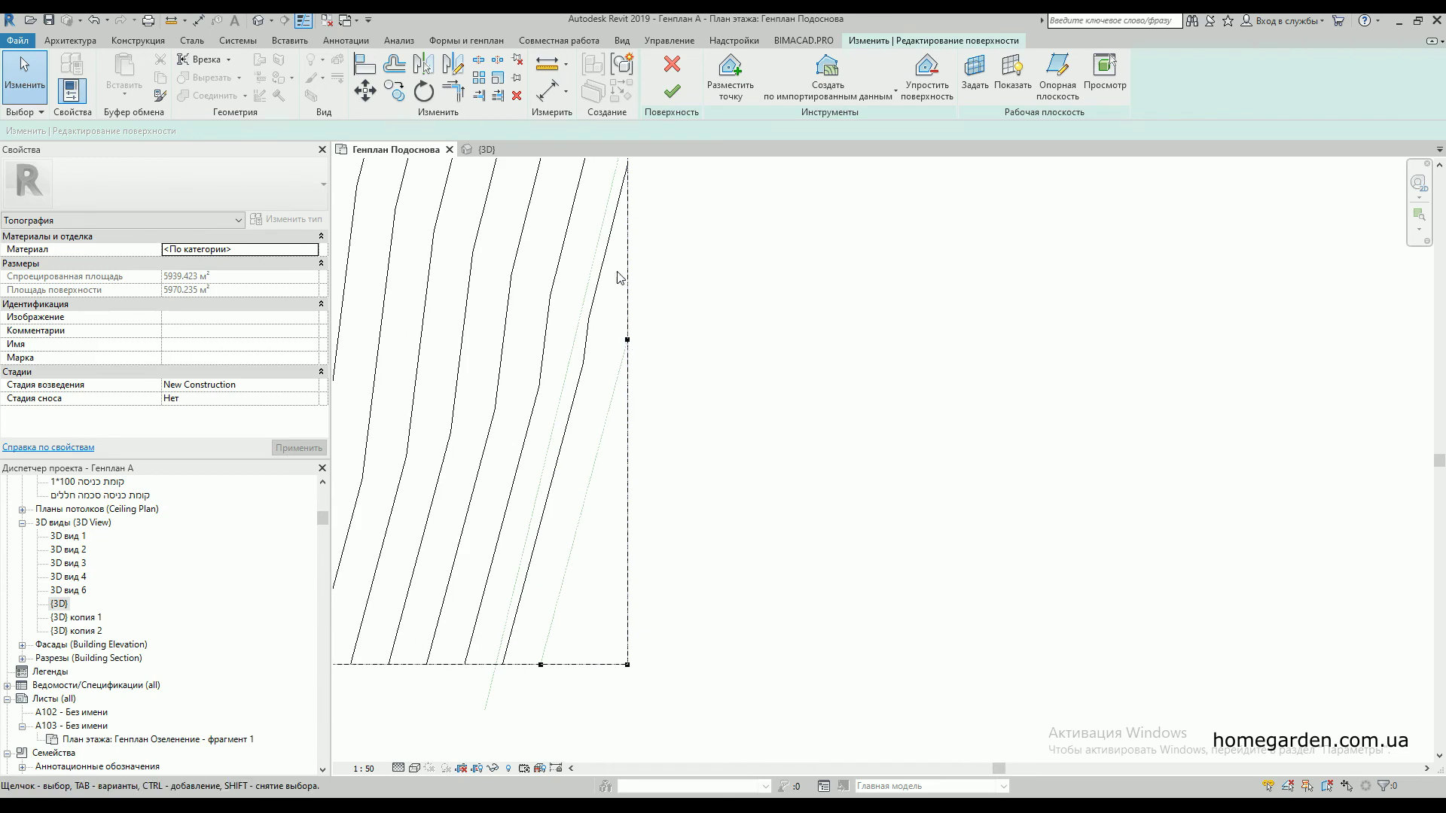
{"action": "middle_click_drag", "start_coordinate": [613, 269], "coordinate": [617, 417]}
{"action": "left_click", "coordinate": [621, 416]}
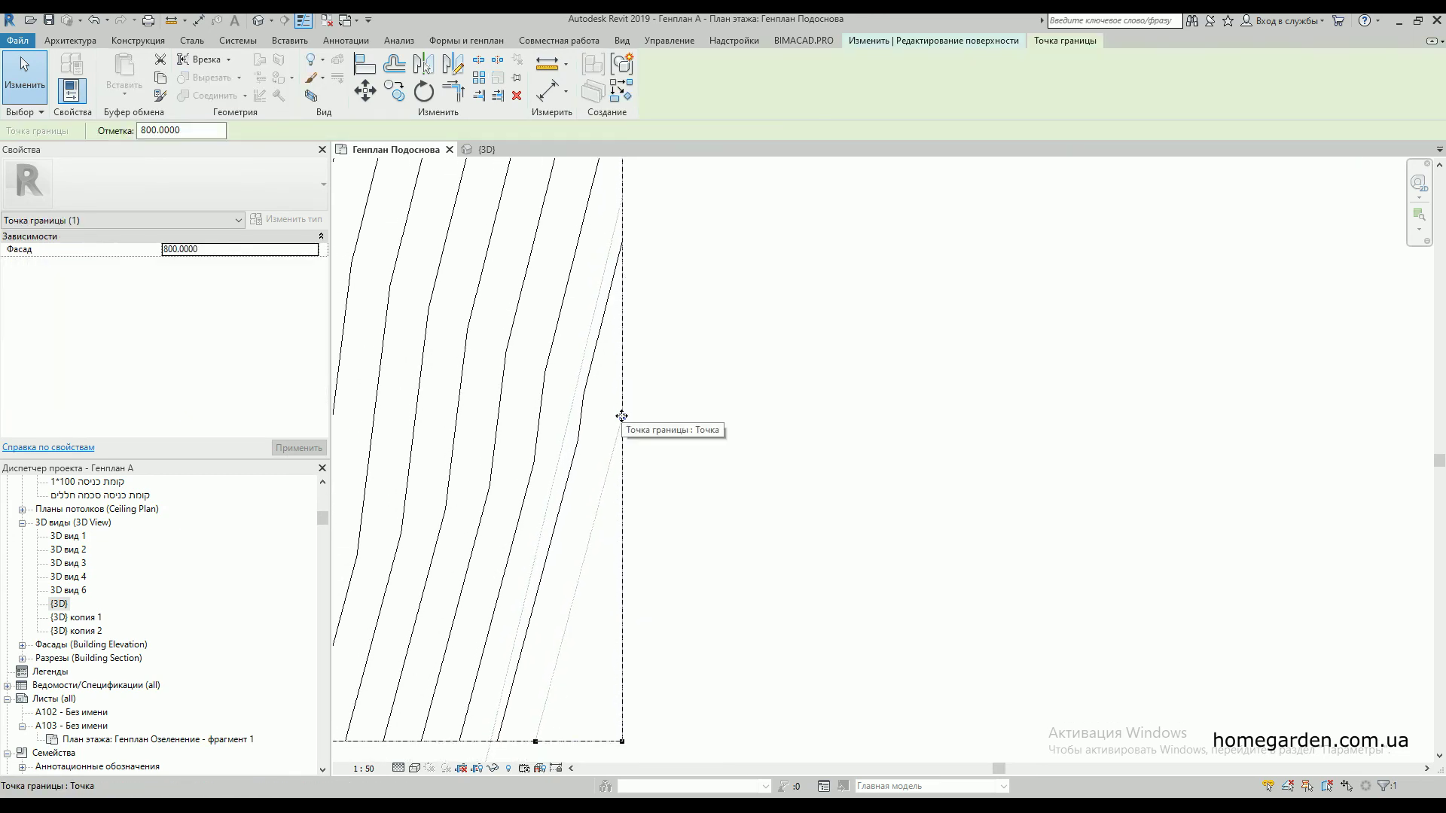
{"action": "left_click", "coordinate": [535, 742]}
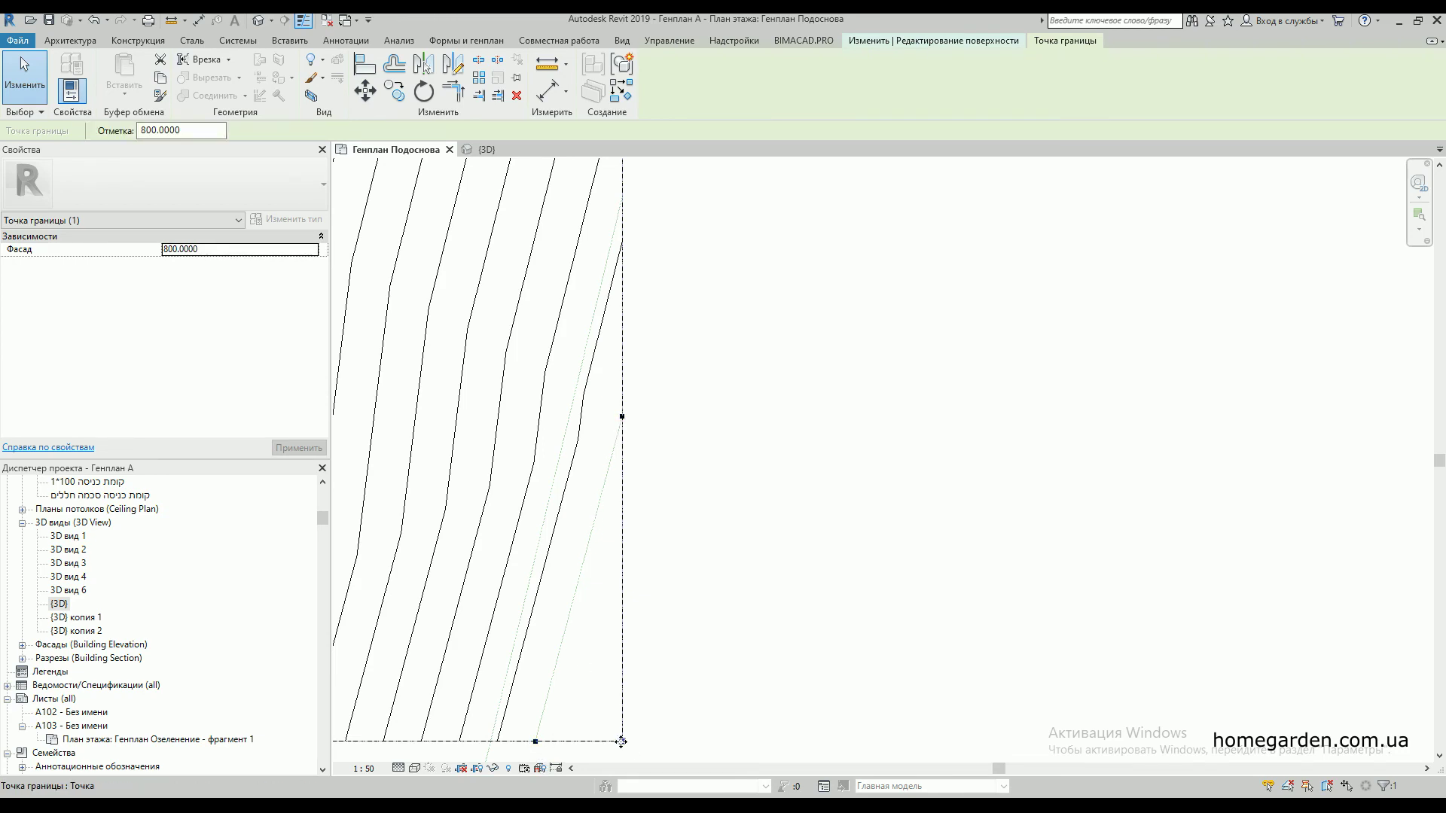
{"action": "scroll", "coordinate": [611, 422], "scroll_direction": "up", "scroll_amount": 3}
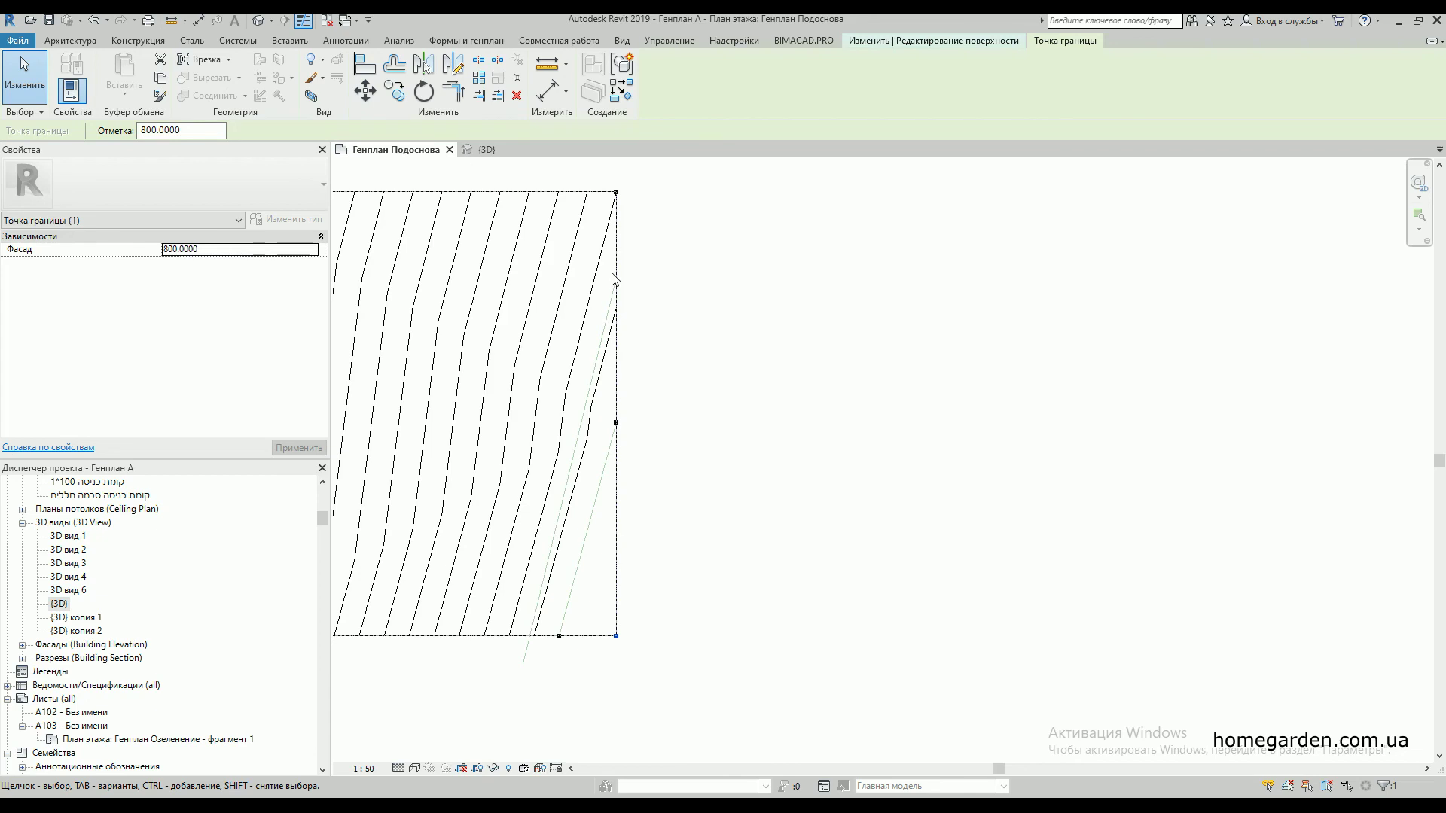
{"action": "left_click", "coordinate": [635, 394]}
{"action": "middle_click_drag", "start_coordinate": [636, 393], "coordinate": [713, 228]}
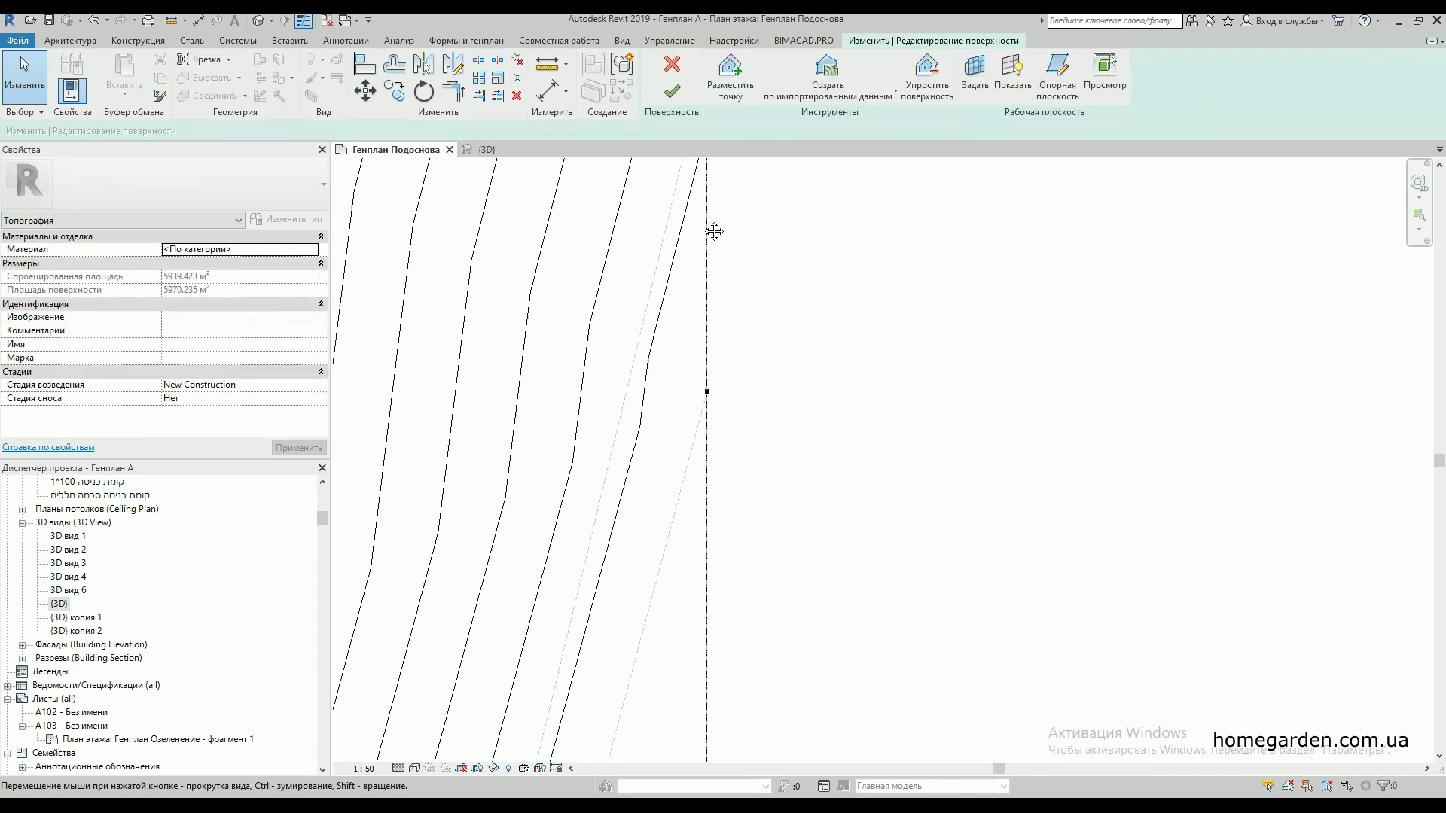
{"action": "middle_click_drag", "start_coordinate": [572, 487], "coordinate": [635, 369]}
{"action": "middle_click_drag", "start_coordinate": [634, 681], "coordinate": [599, 591]}
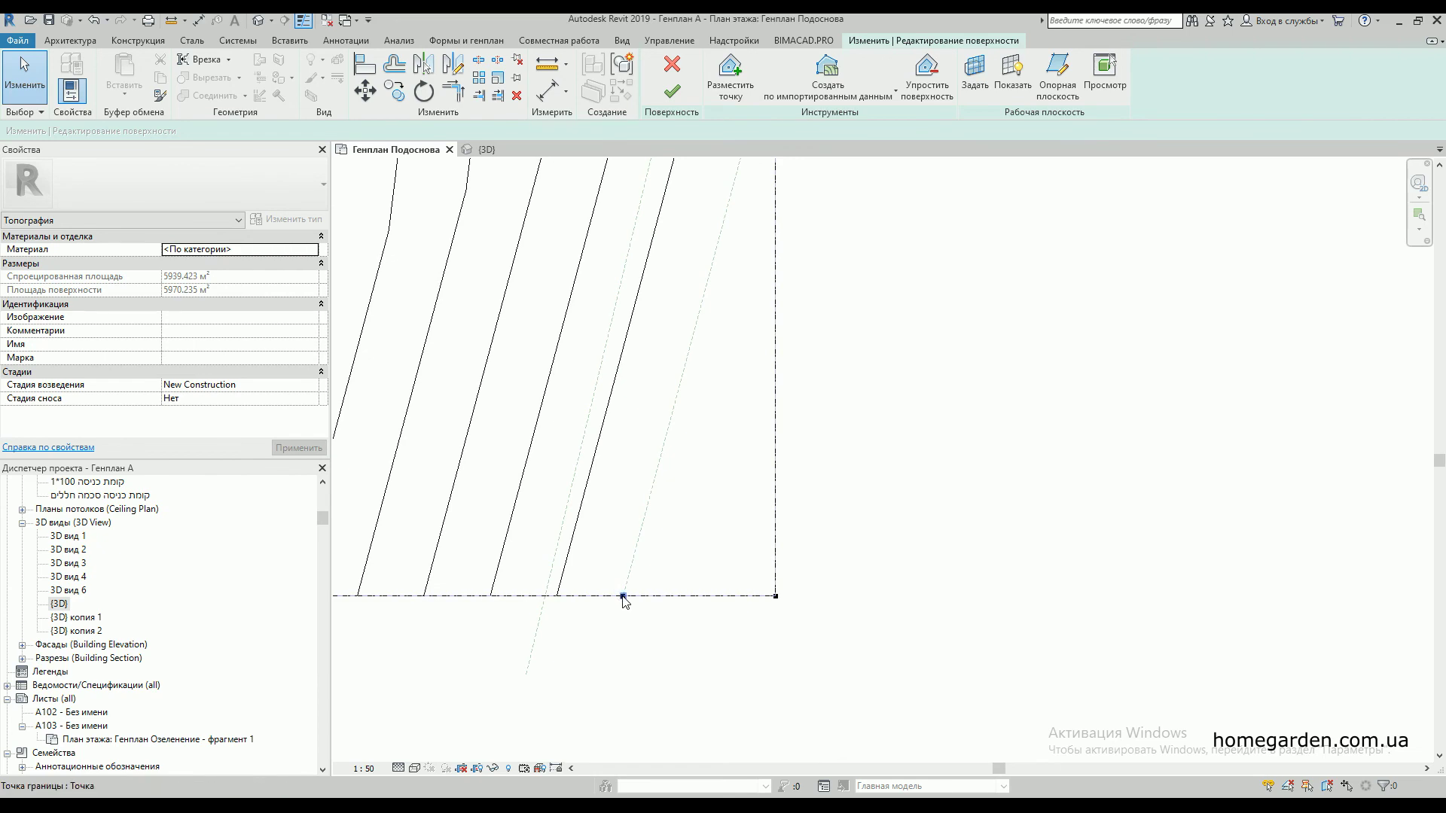
{"action": "left_click", "coordinate": [621, 595]}
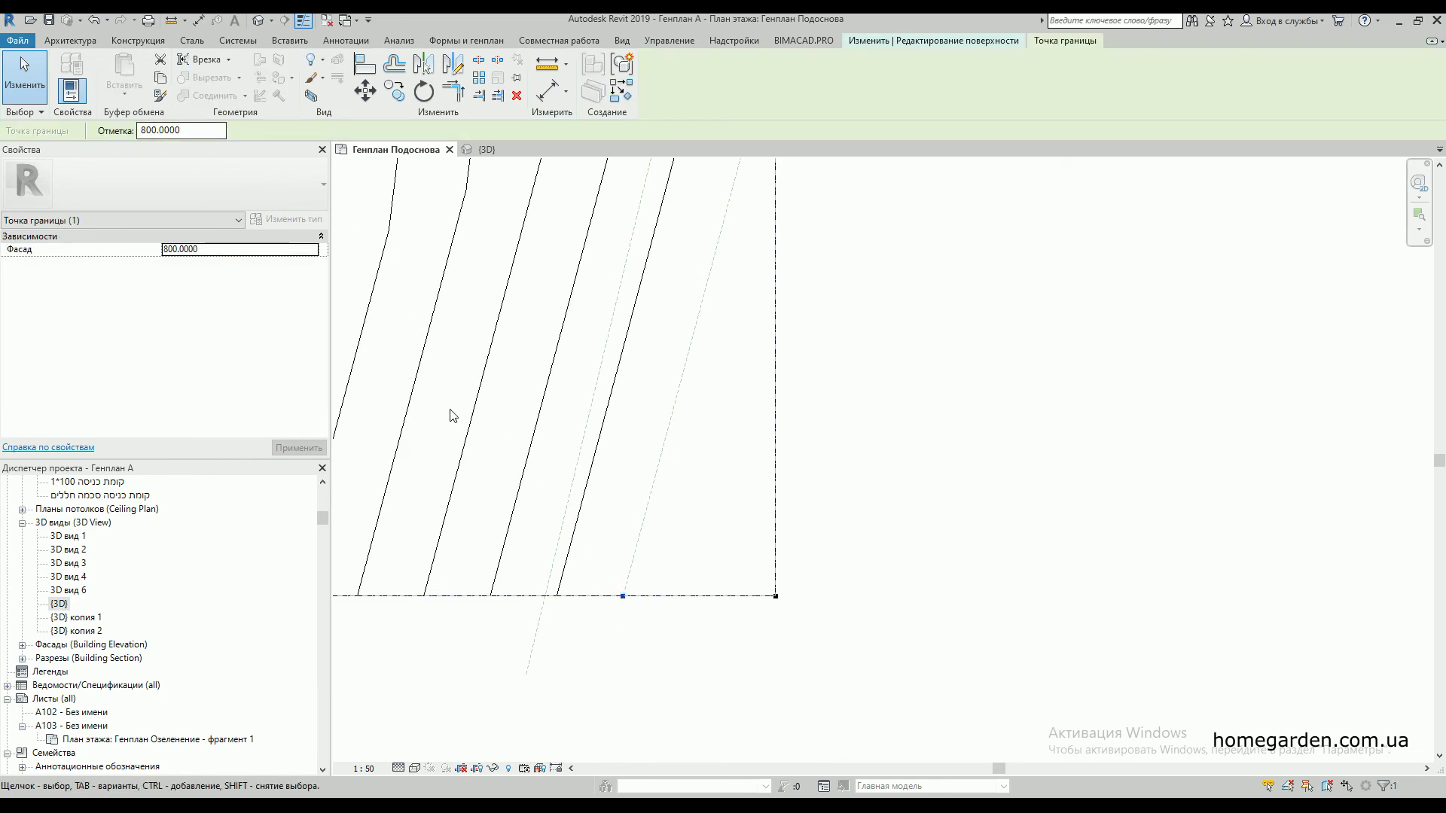
{"action": "left_click", "coordinate": [489, 677]}
- Place surface points at elevation 700 where the inner contour line beside the corner line meets the lower and right boundaries
{"action": "left_click", "coordinate": [729, 76]}
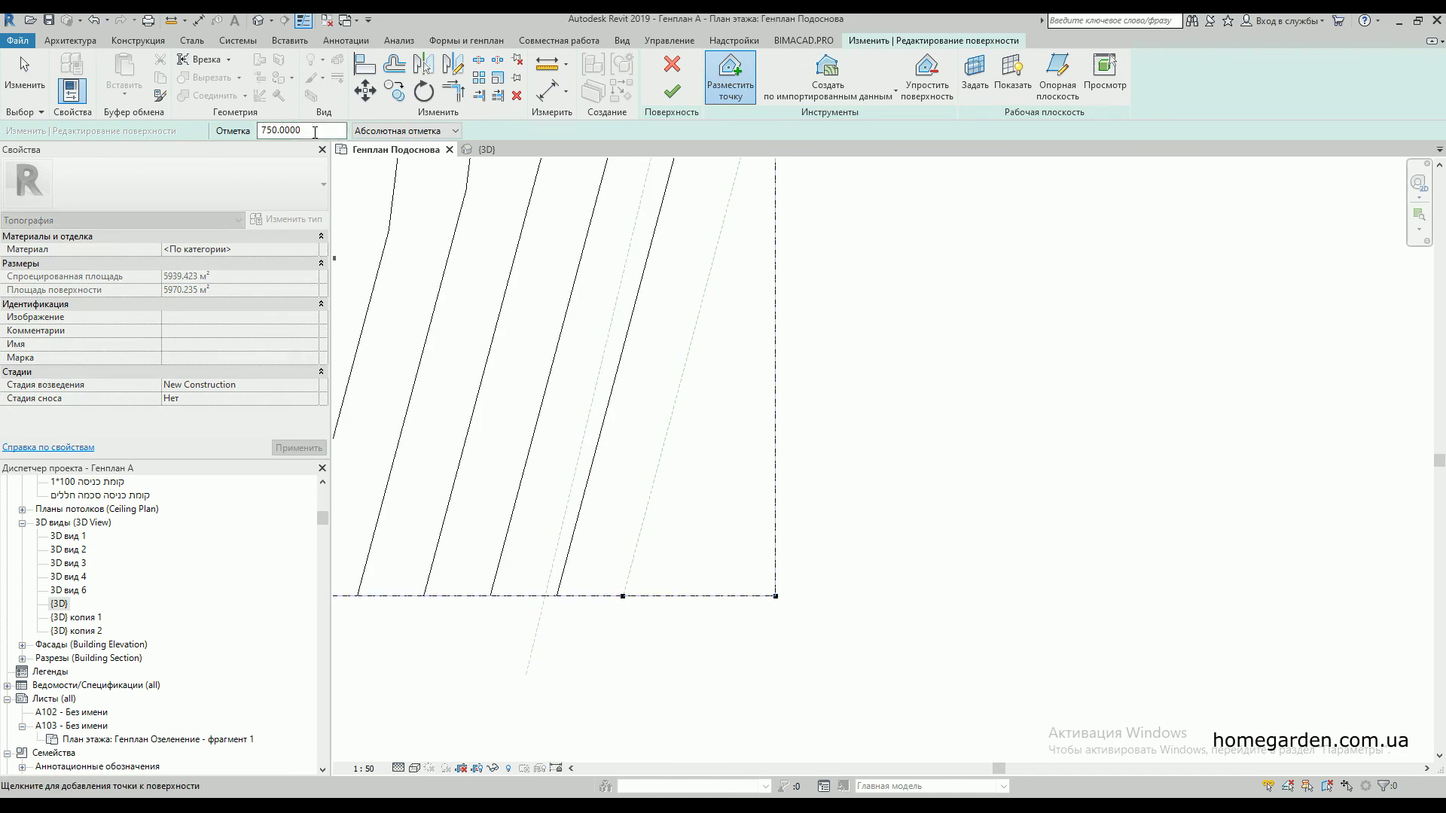
{"action": "left_click_drag", "start_coordinate": [314, 130], "coordinate": [267, 129]}
{"action": "left_click", "coordinate": [545, 595]}
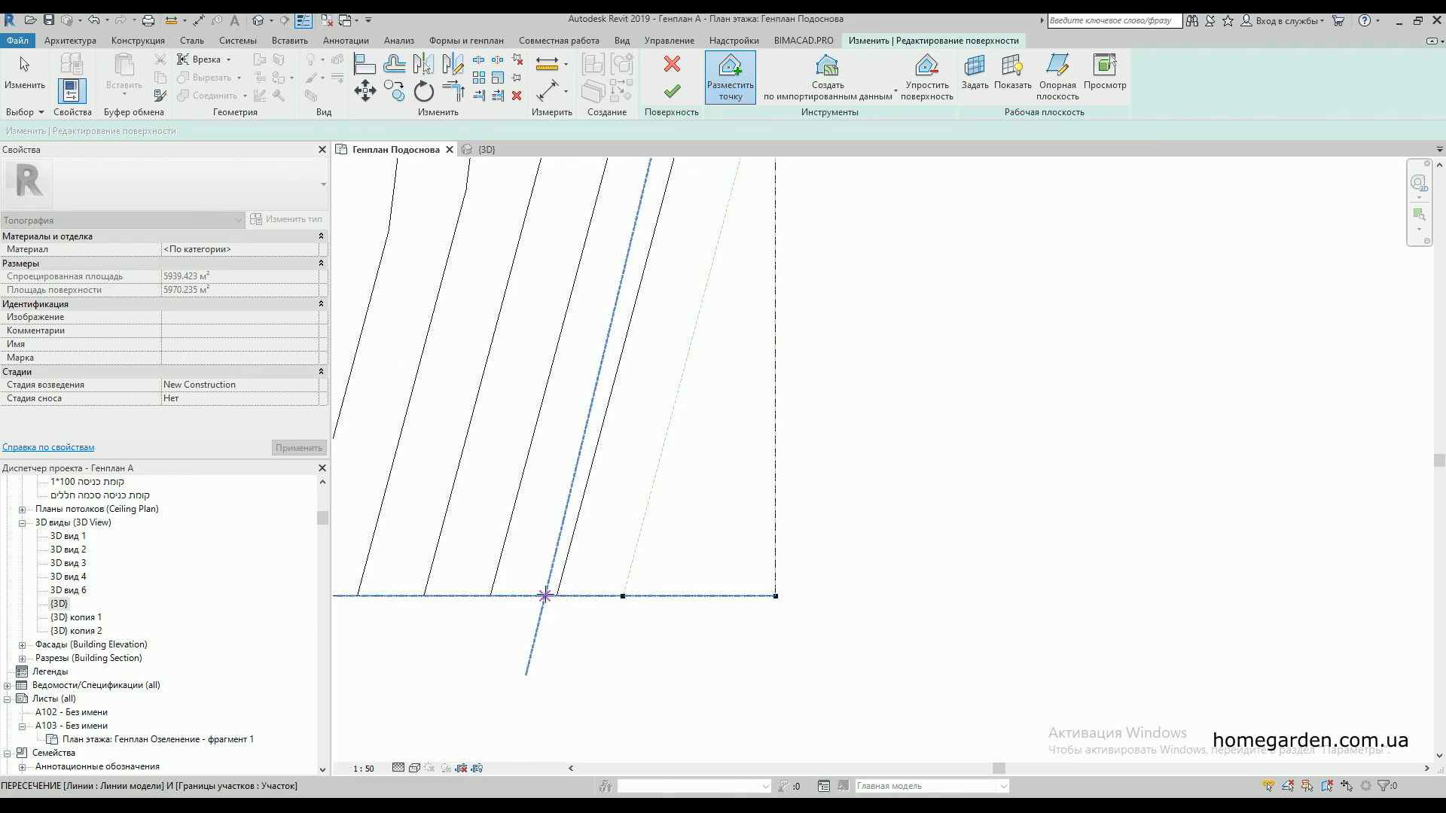
{"action": "scroll", "coordinate": [594, 376], "scroll_direction": "up", "scroll_amount": 4}
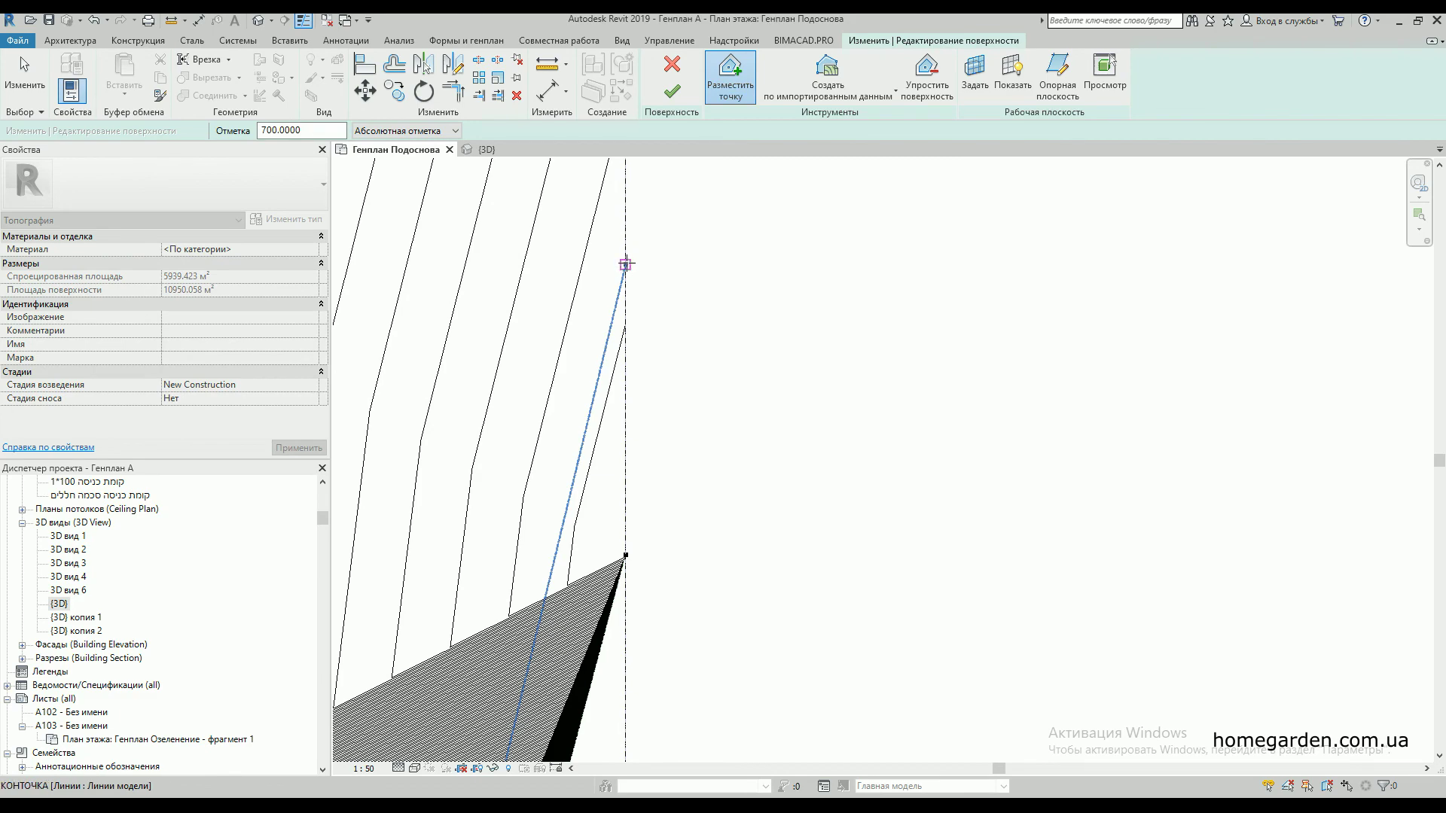
{"action": "left_click", "coordinate": [625, 264]}
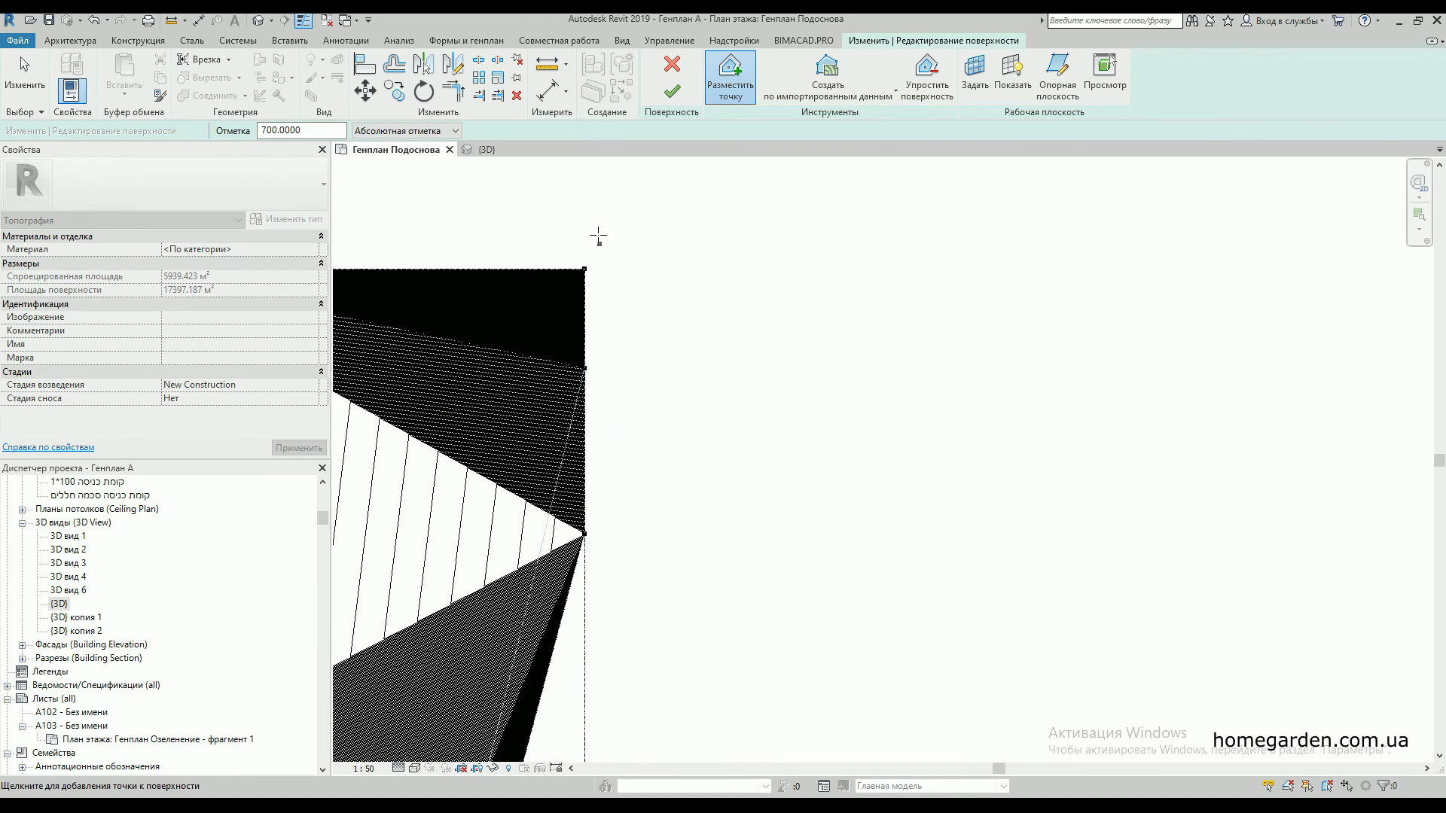
{"action": "key", "text": "Escape"}
- Change the elevation of the site's upper-right corner point and finish editing the surface
{"action": "left_click", "coordinate": [586, 328]}
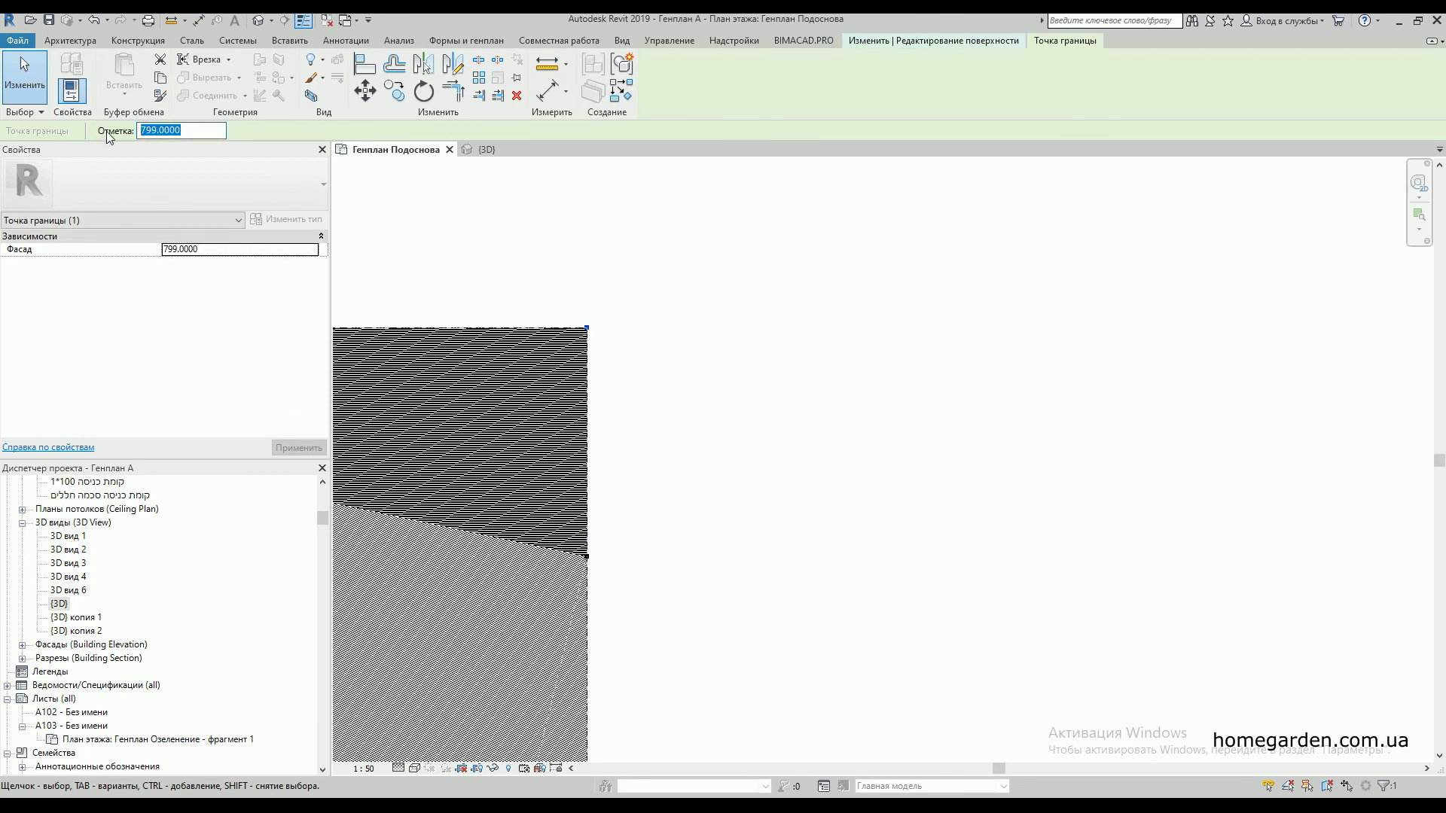
{"action": "key", "text": "Return"}
{"action": "key", "text": "Escape"}
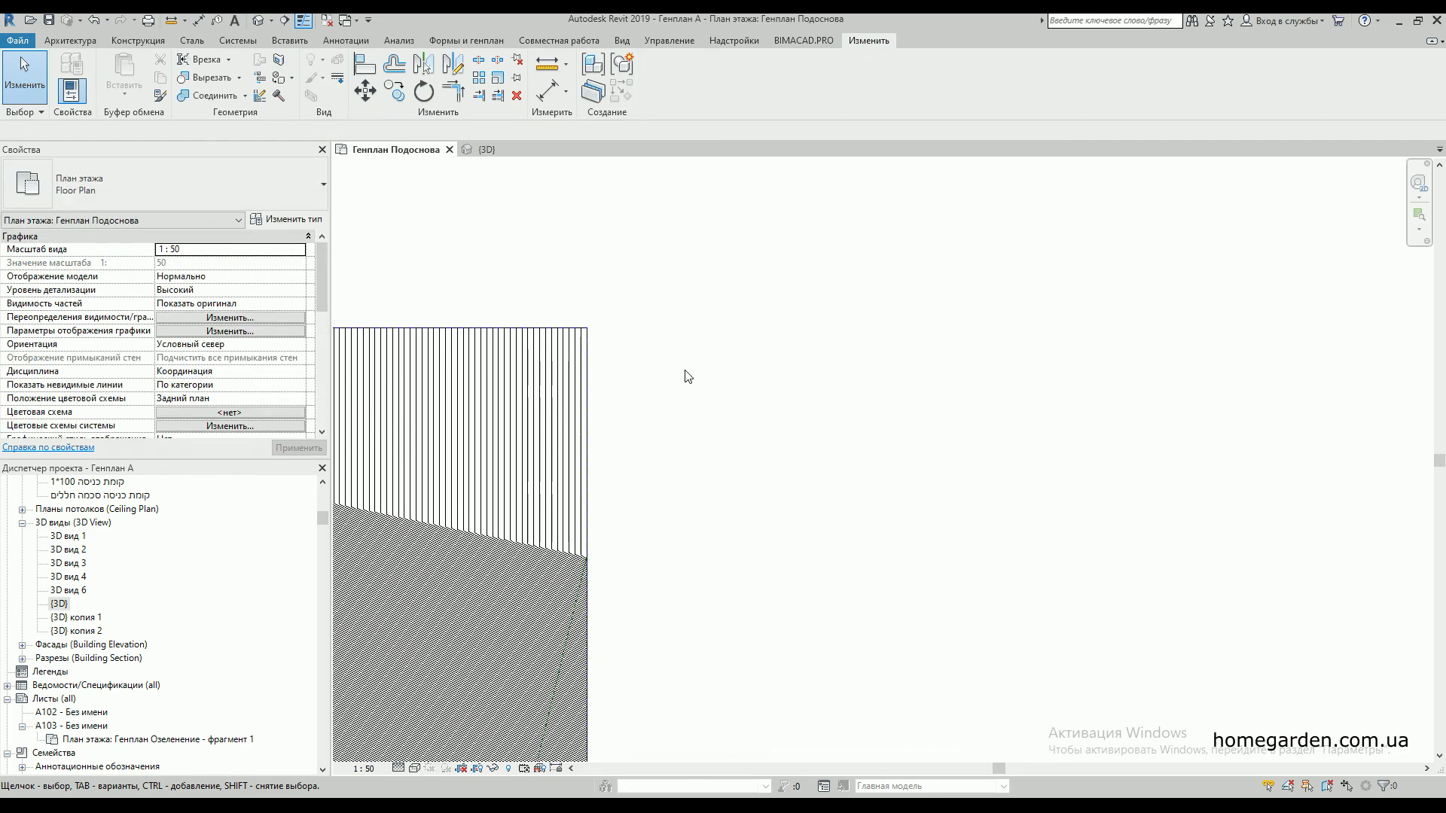
- Inspect the second site's updated relief in 3D and return to the Генплан Подоснова plan
{"action": "left_click", "coordinate": [482, 149]}
{"action": "scroll", "coordinate": [723, 405], "scroll_direction": "down", "scroll_amount": 3}
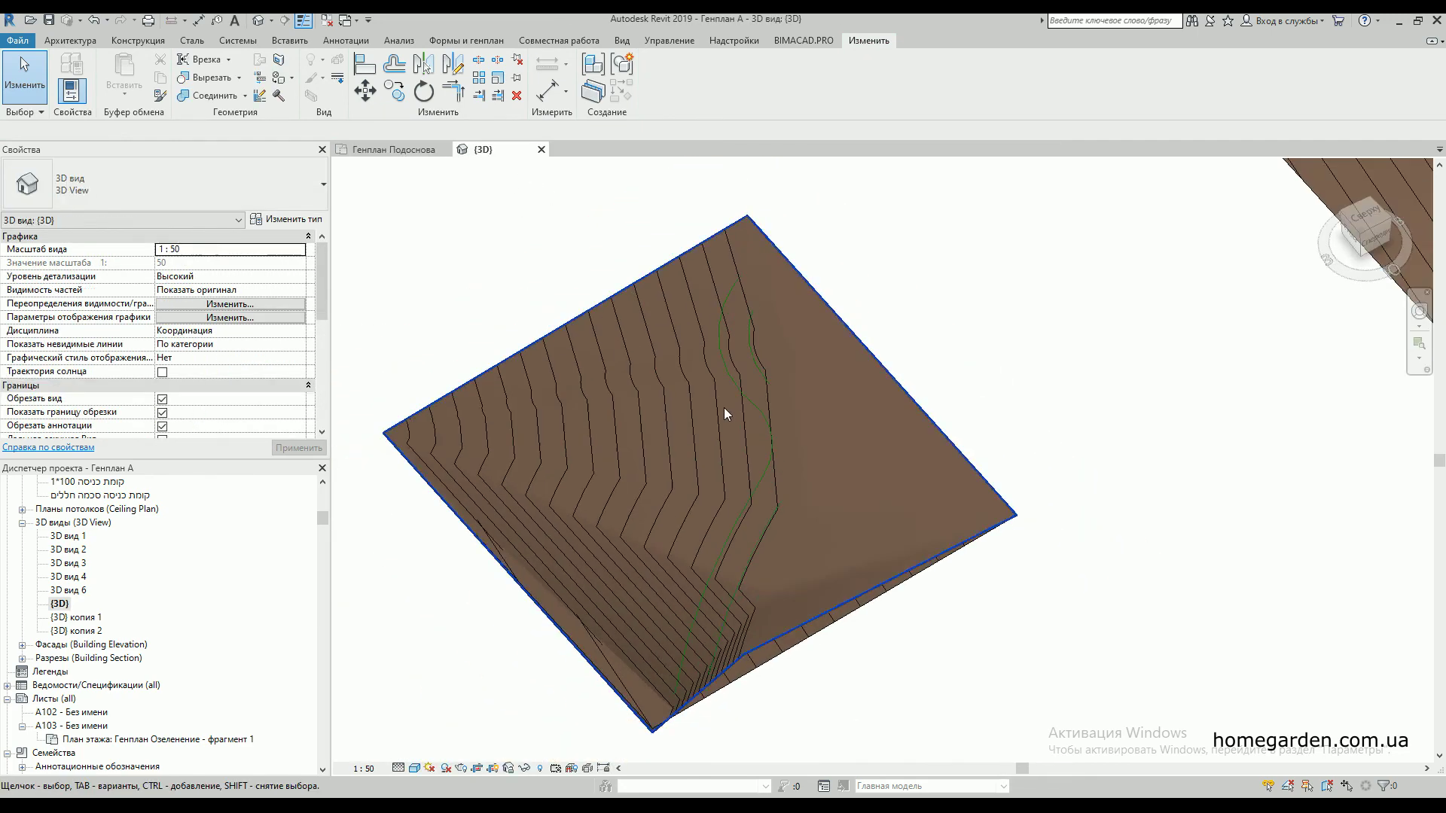
{"action": "middle_click_drag", "start_coordinate": [757, 547], "coordinate": [687, 527], "text": "shift"}
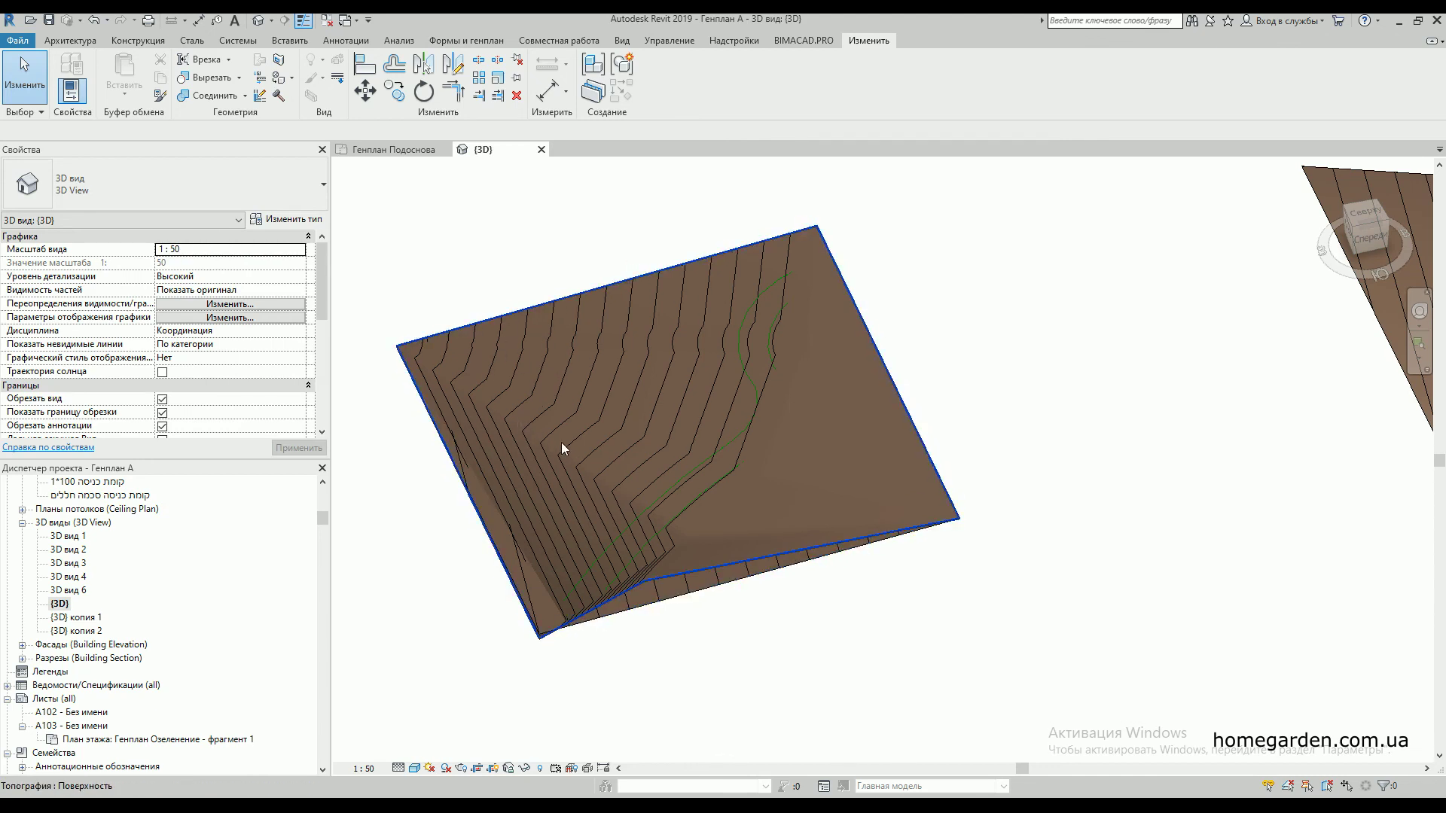
{"action": "left_click", "coordinate": [419, 149]}
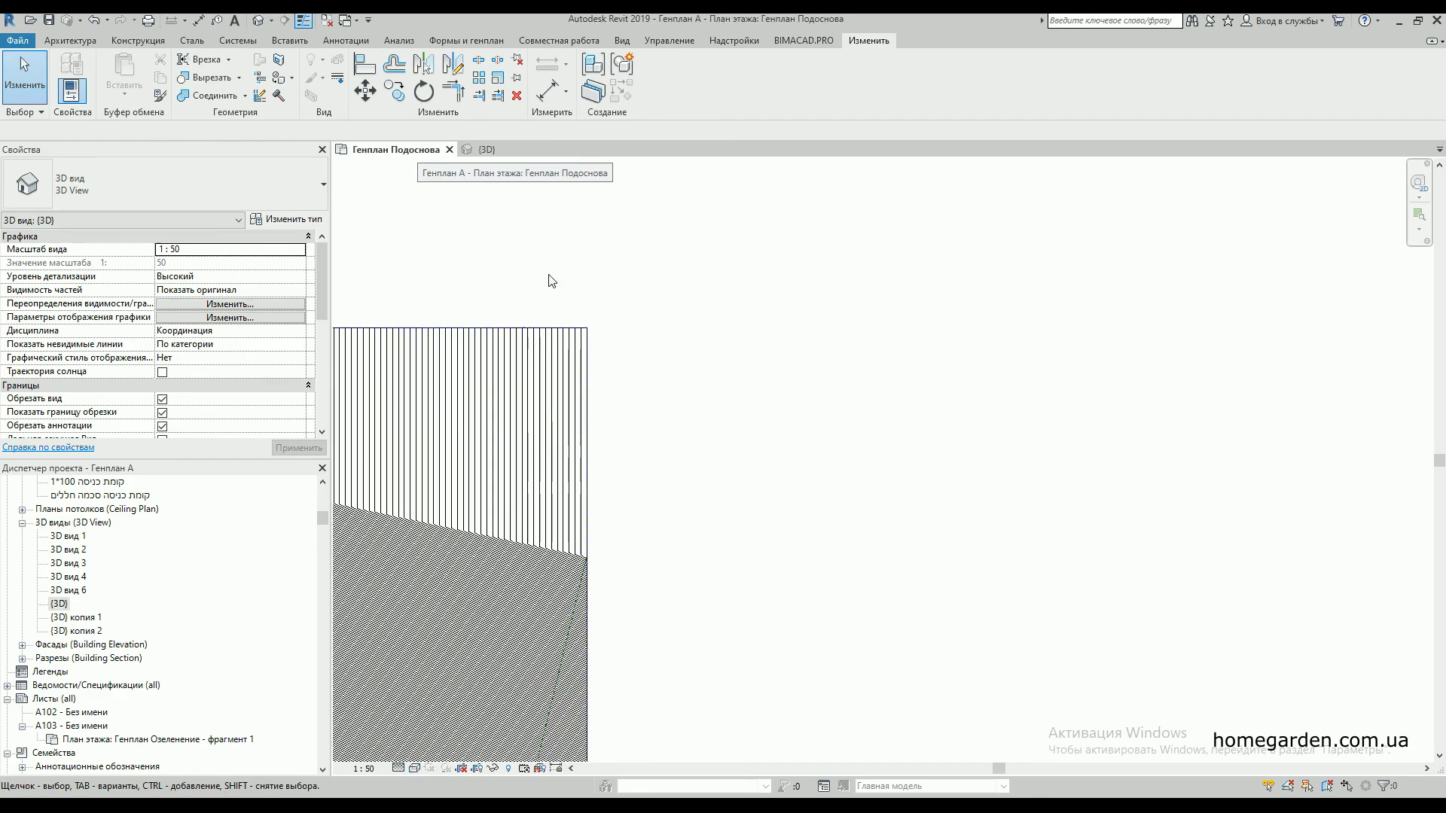